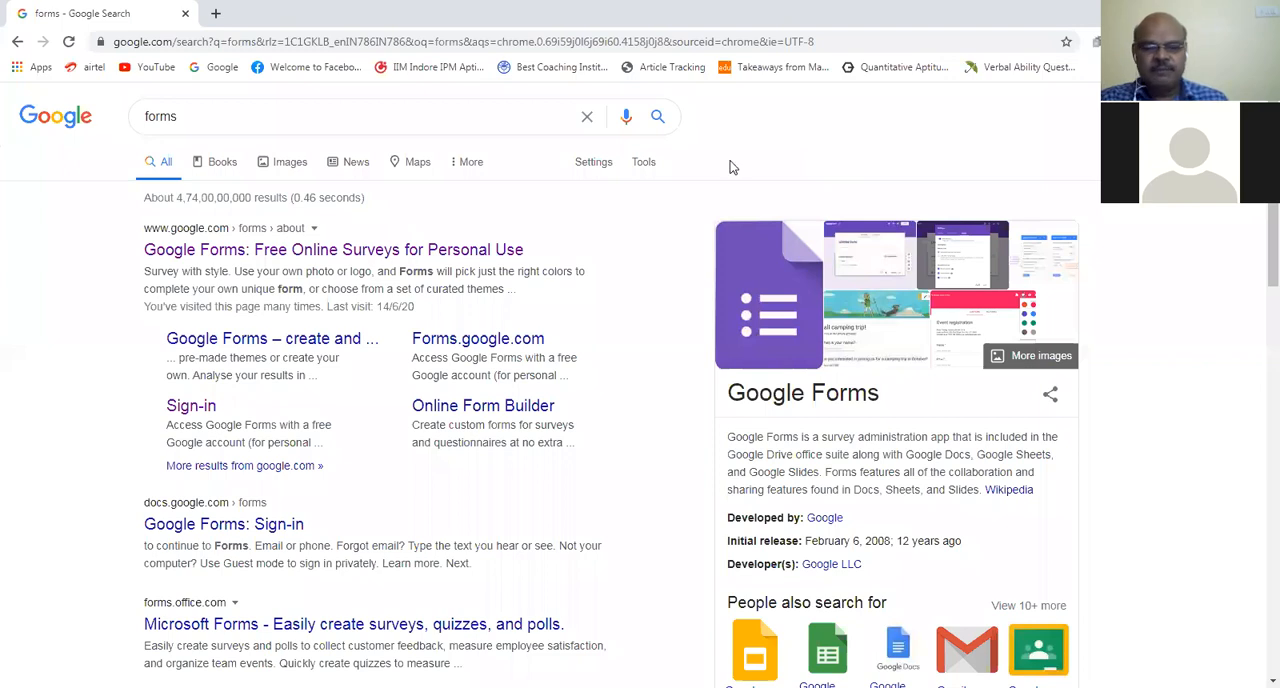
Step: Open Google Forms for personal use from the search results and start a new blank form
click(417, 259)
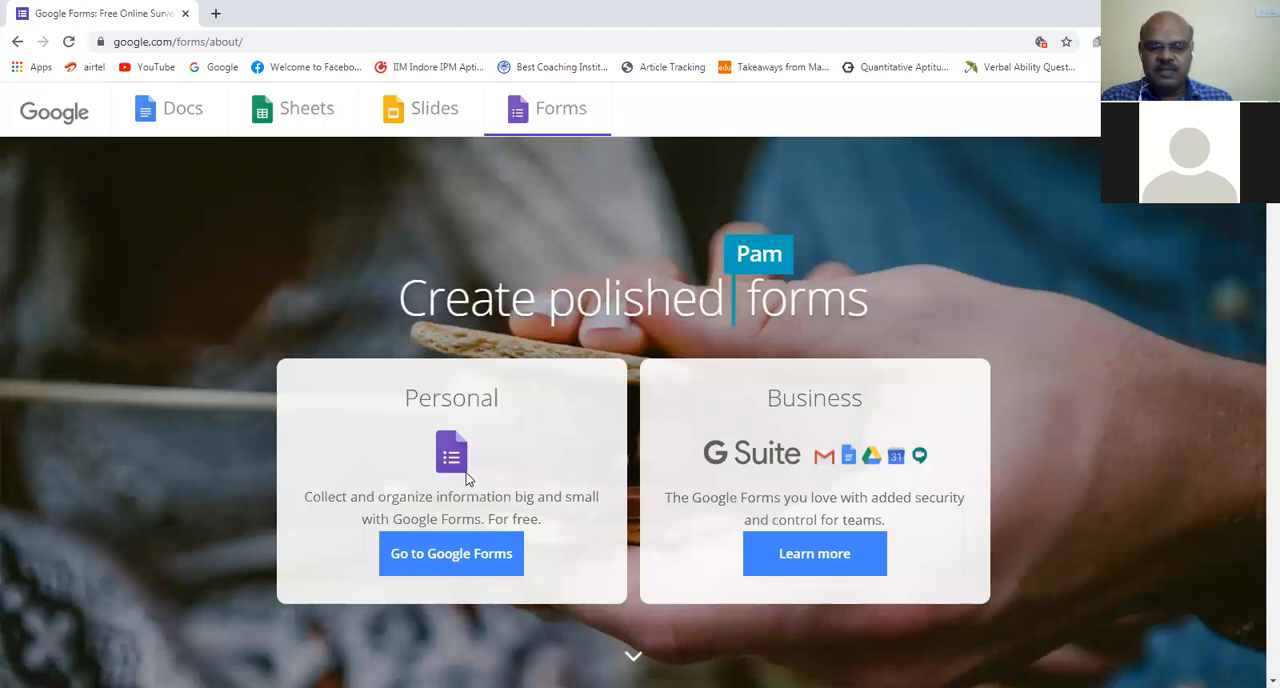
click(465, 558)
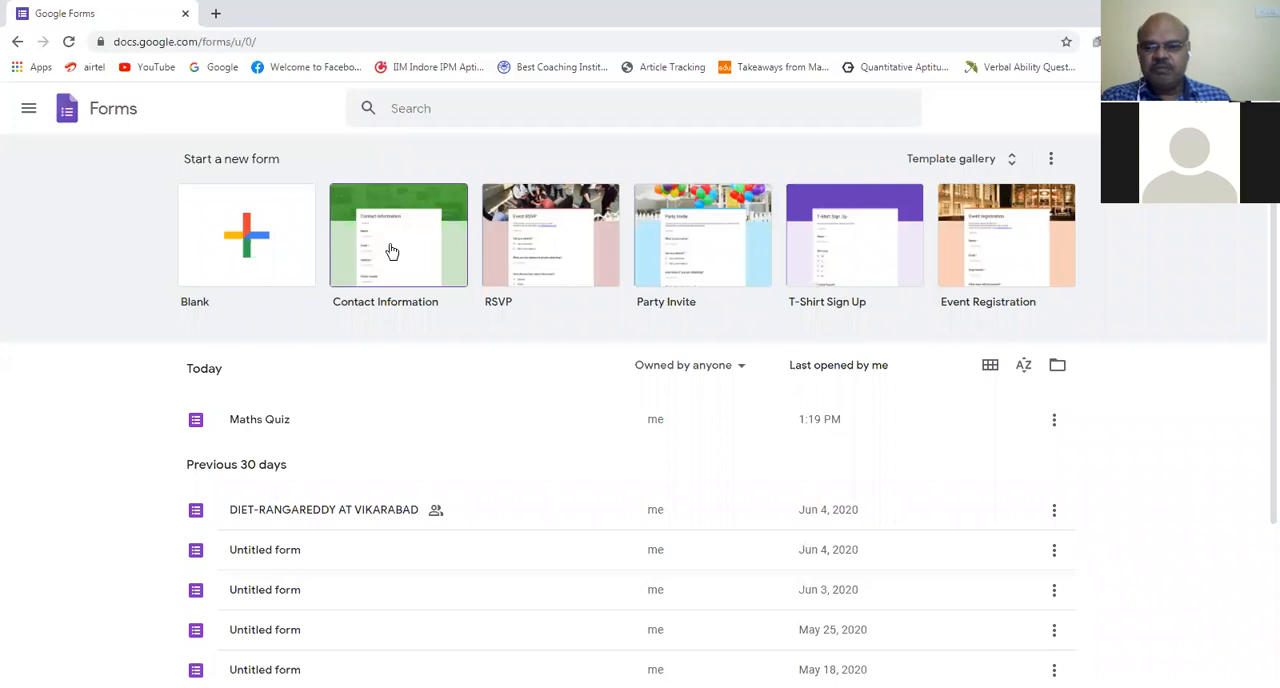
click(248, 240)
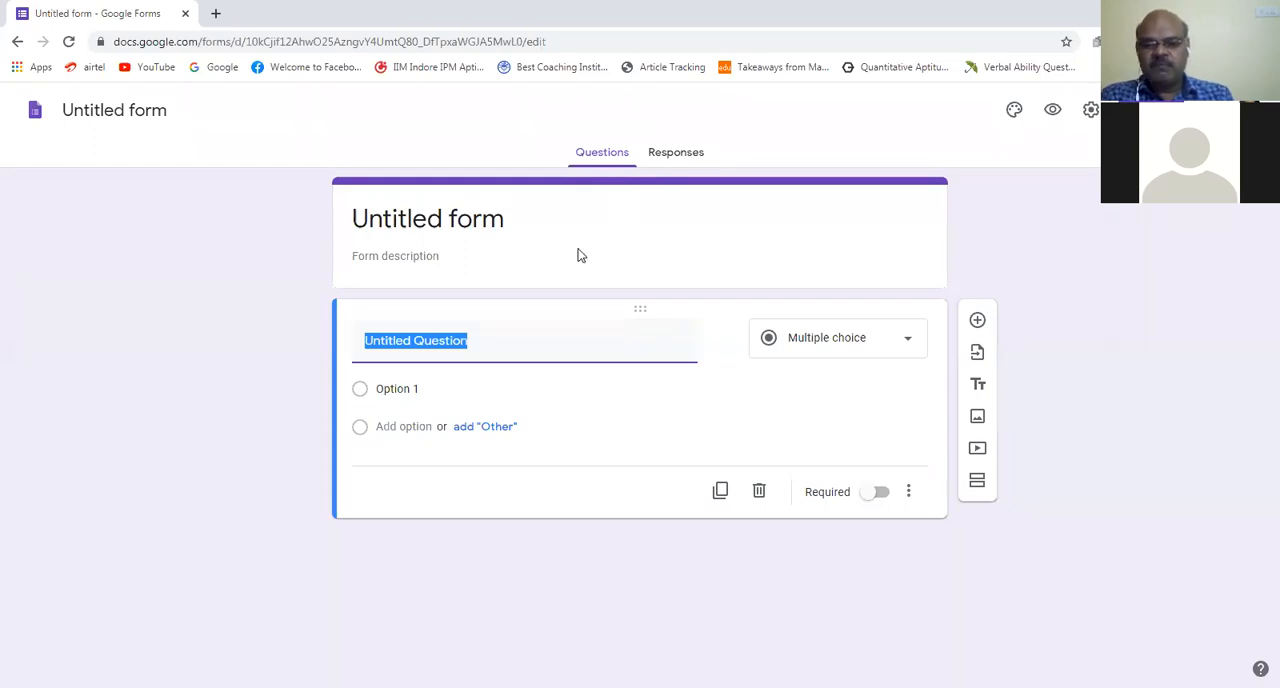
Step: Return to the forms list without editing the blank form and open the existing Maths Quiz form
click(17, 42)
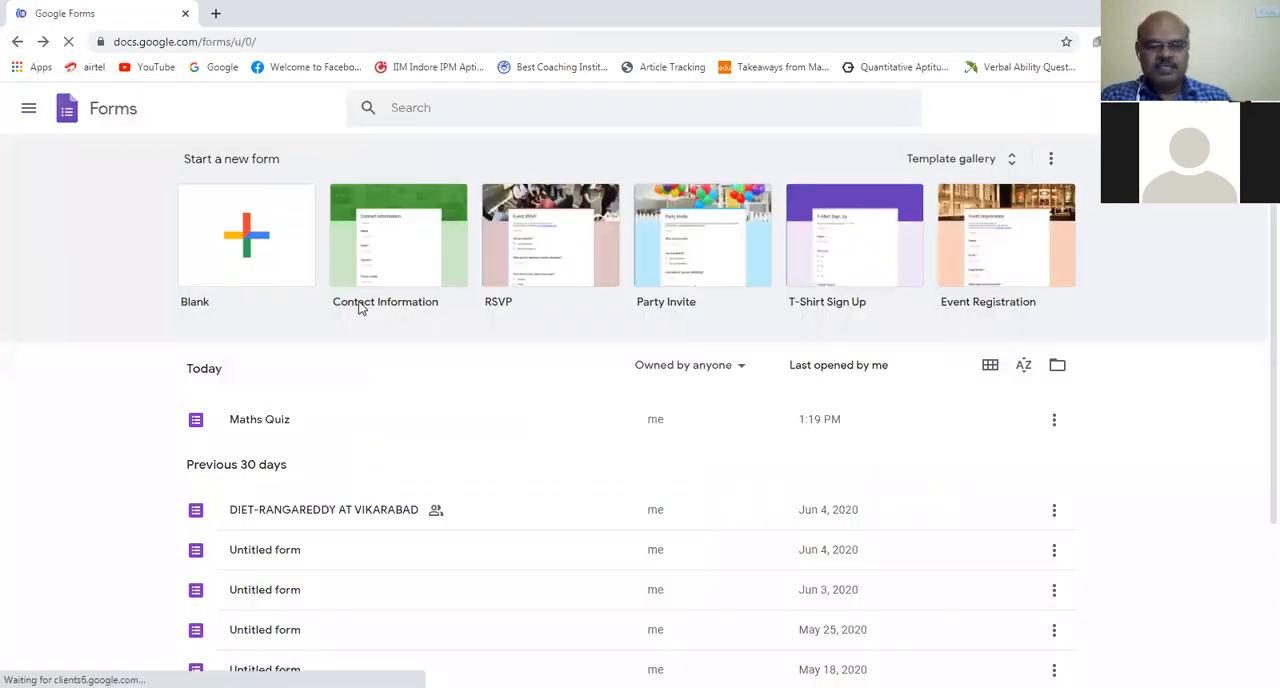
click(314, 420)
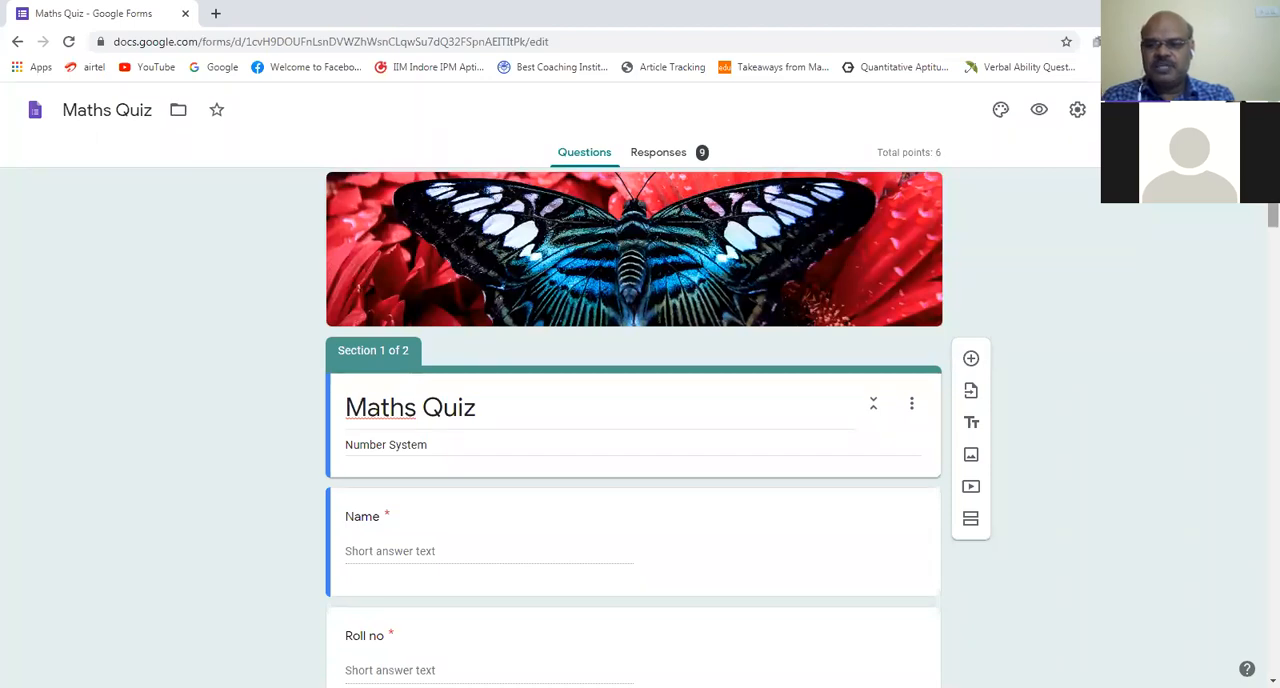
Step: Examine the Name, Roll no and Medium fields in section 1 and the start of the Quiz section
scroll(1258, 224, down, 1)
scroll(1258, 224, down, 2)
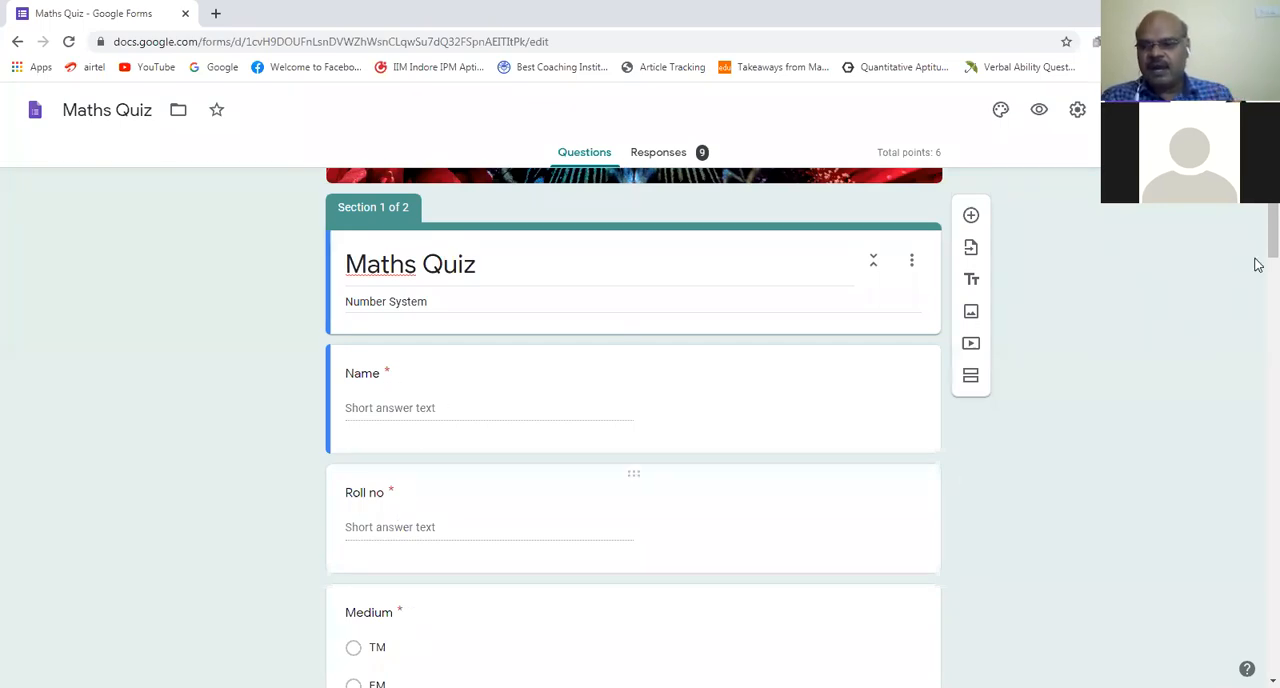
scroll(1257, 323, down, 3)
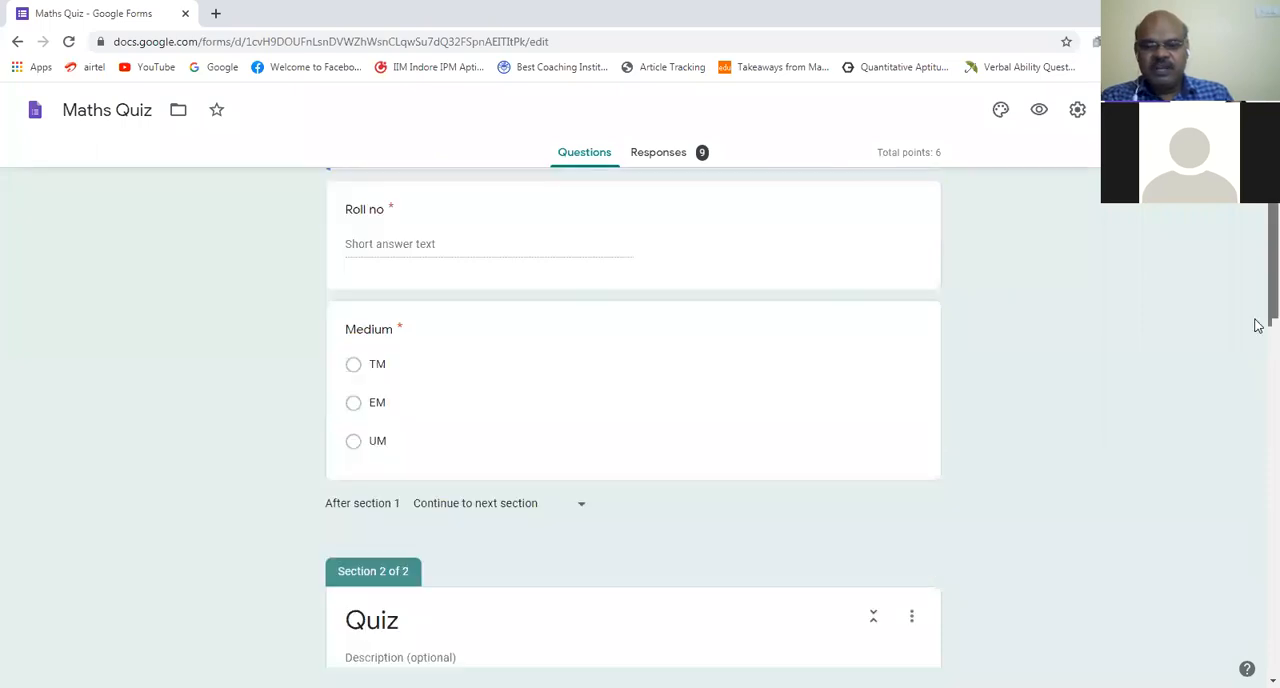
scroll(814, 276, down, 1)
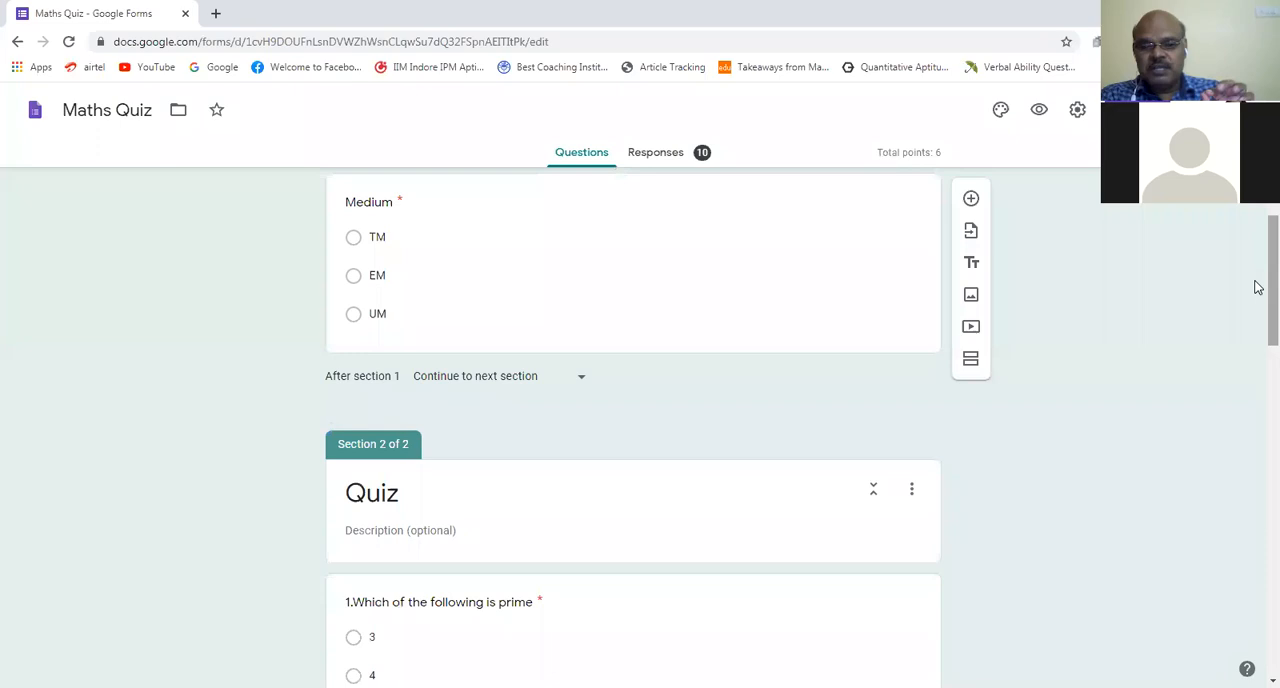
scroll(1256, 240, up, 1)
scroll(1258, 236, up, 1)
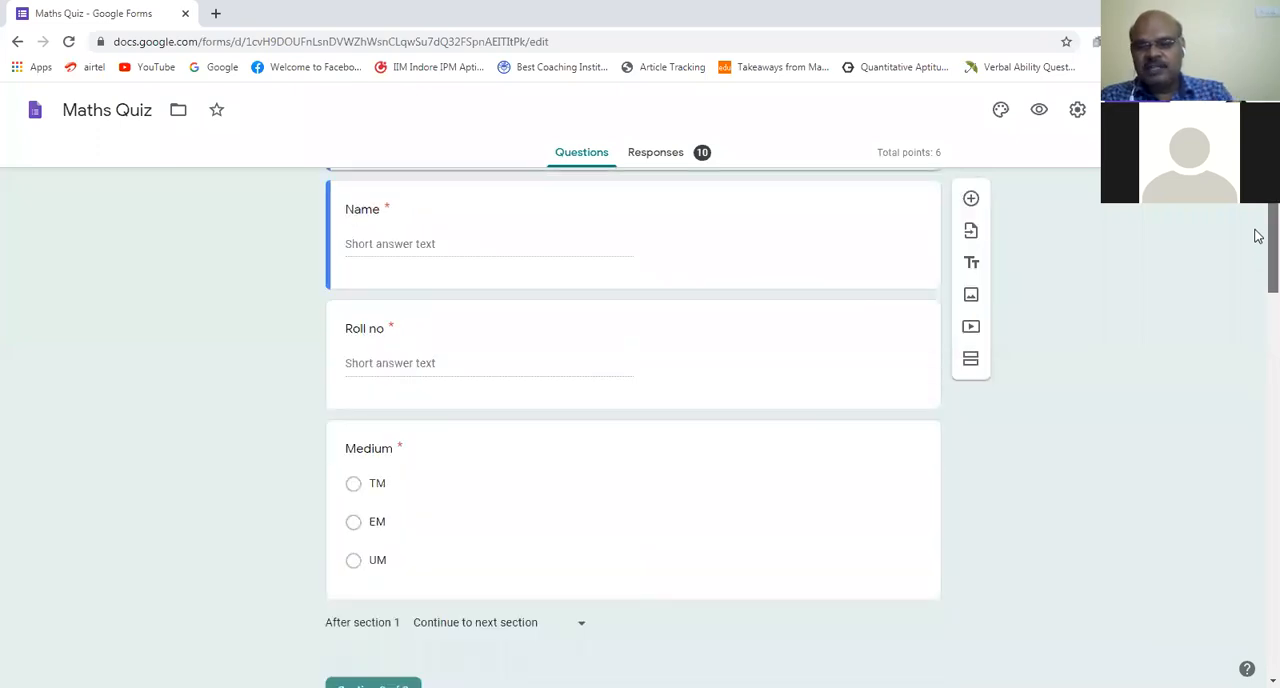
scroll(1258, 305, down, 3)
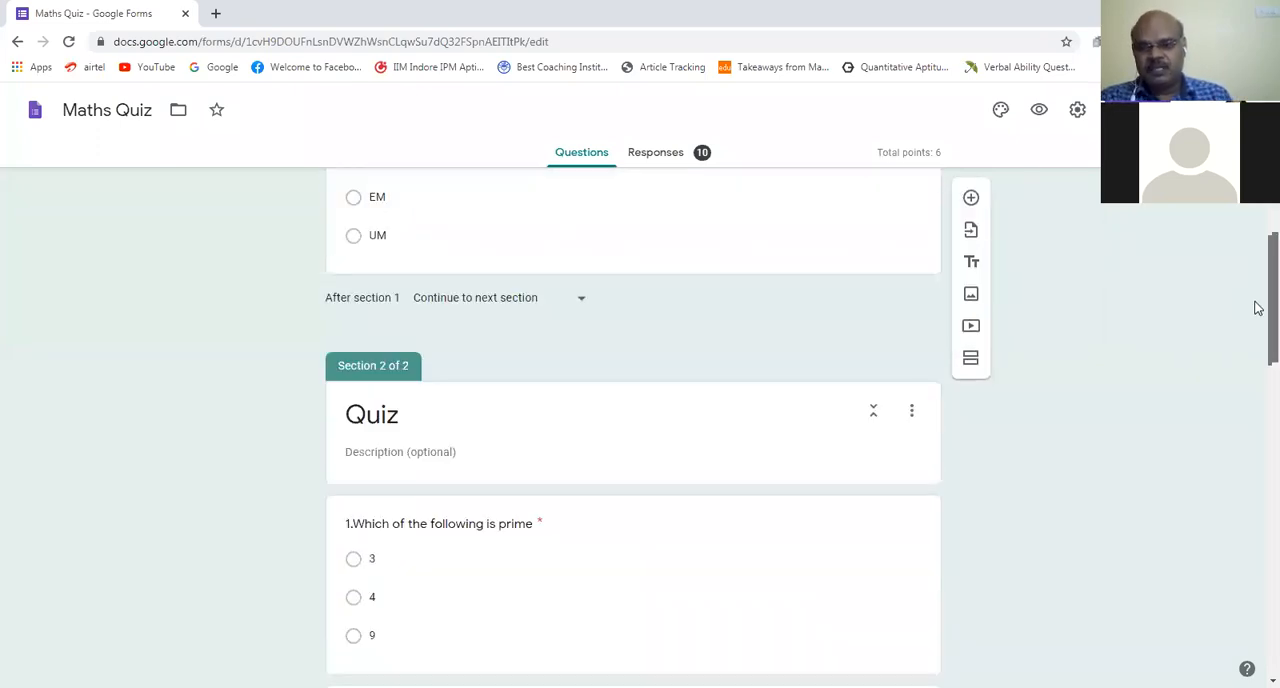
drag(1258, 308, 1258, 356)
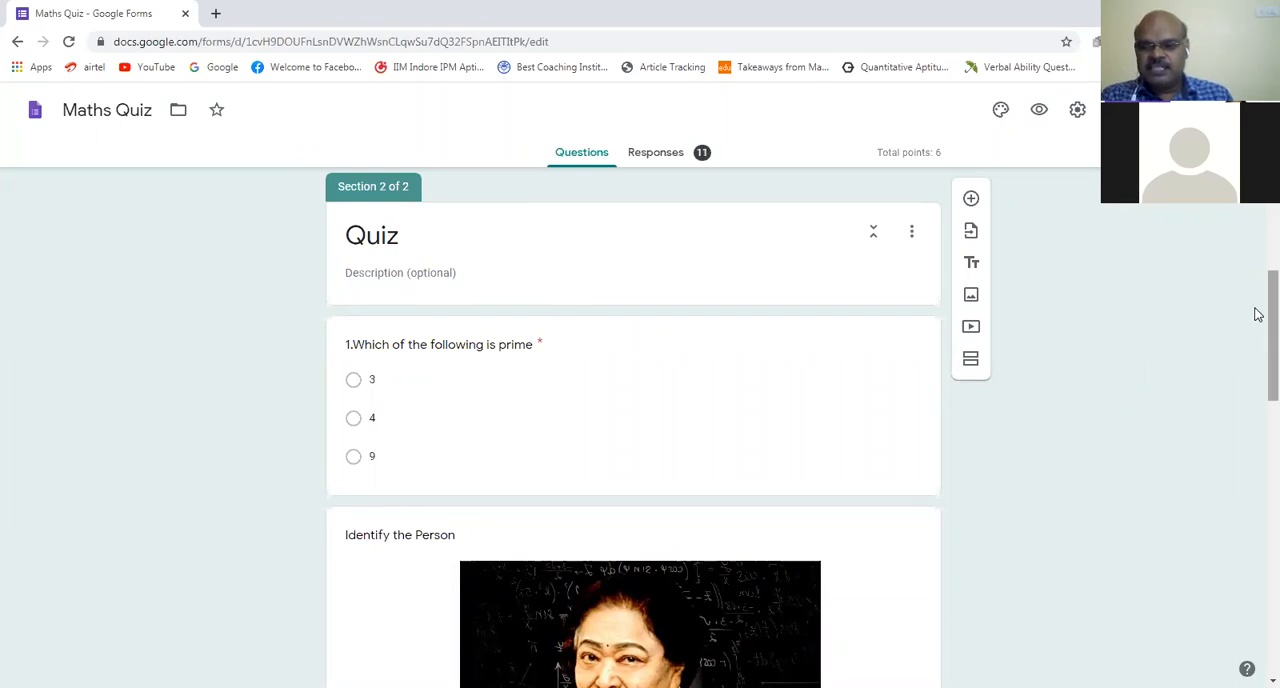
Step: Review the first quiz questions, including the prime number question and the picture question "Identify the Person" with its answer options
scroll(1258, 332, down, 1)
scroll(1257, 337, down, 2)
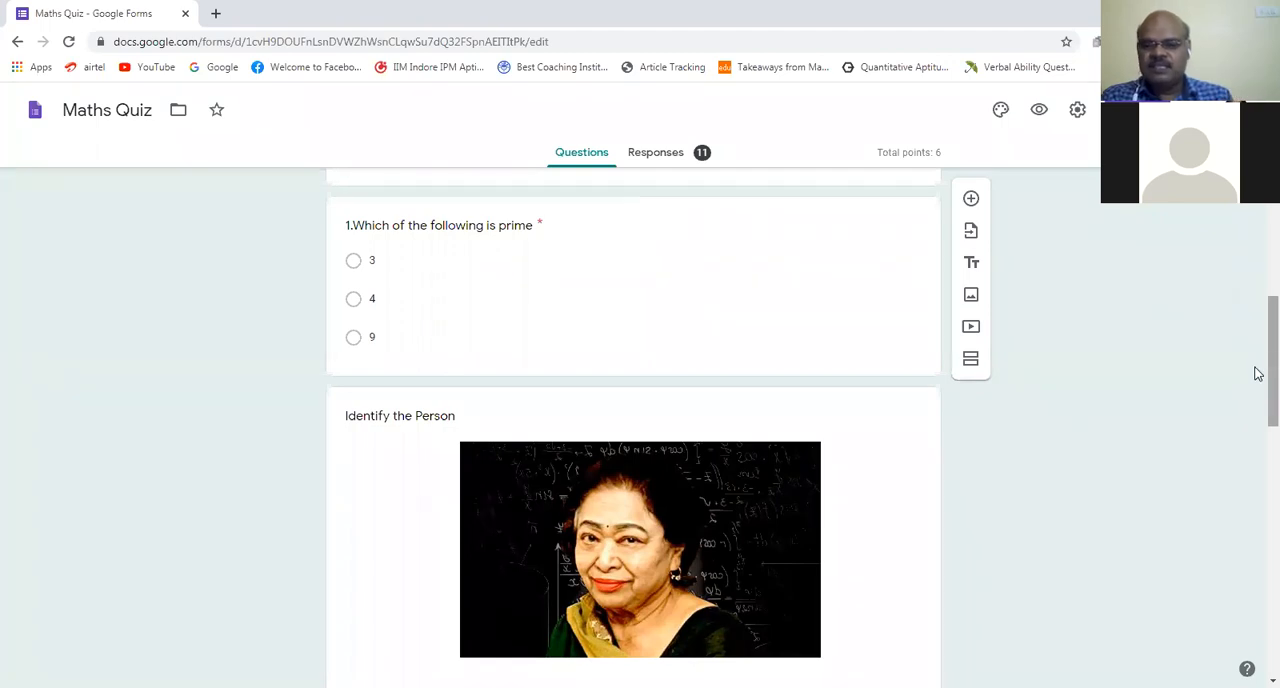
scroll(1258, 401, down, 1)
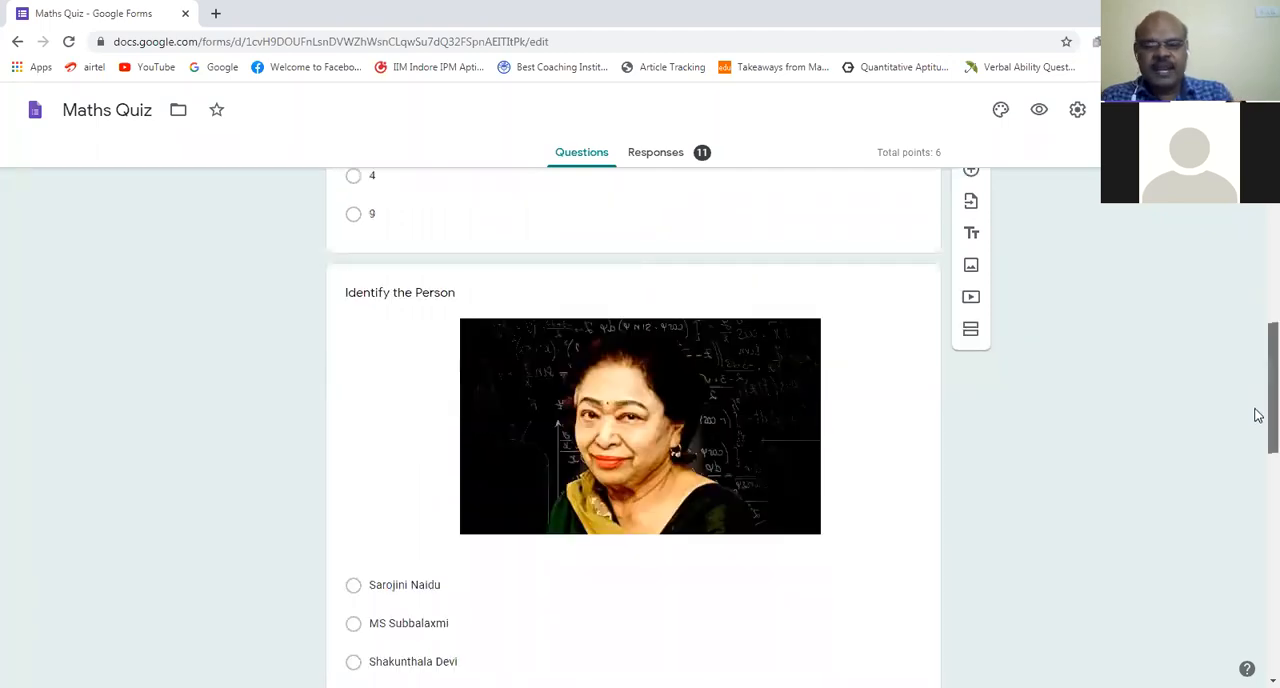
scroll(1258, 417, down, 1)
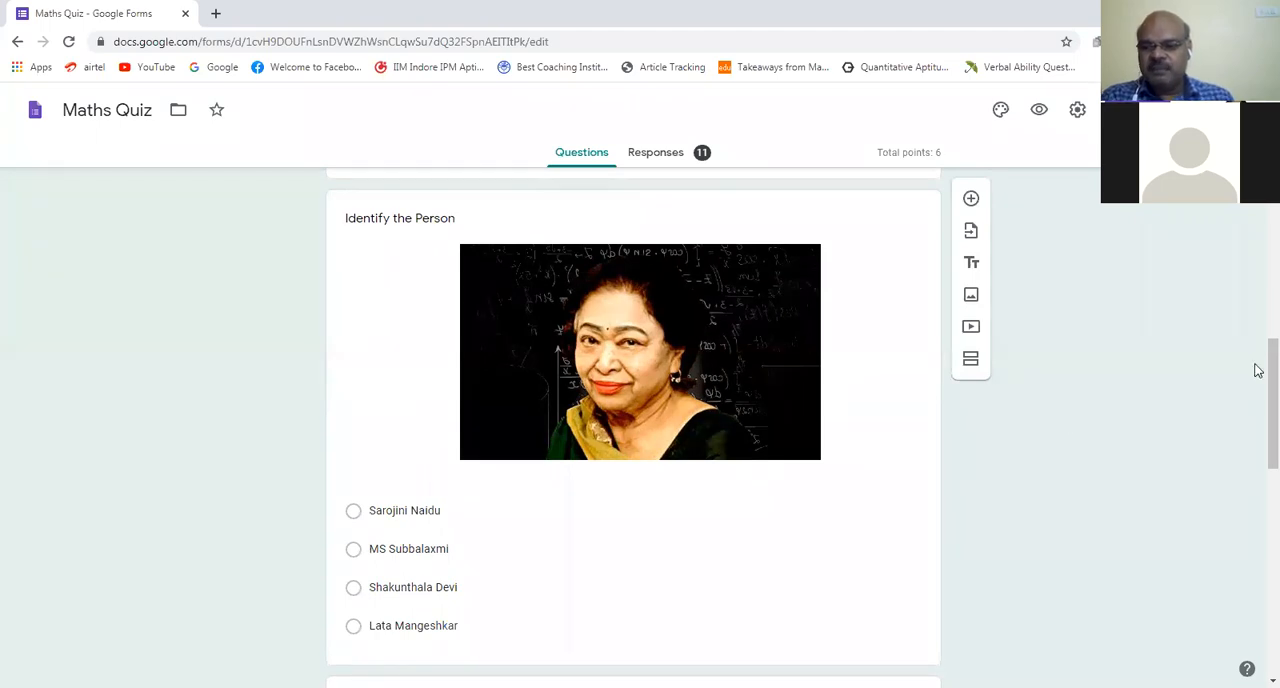
scroll(1258, 405, down, 2)
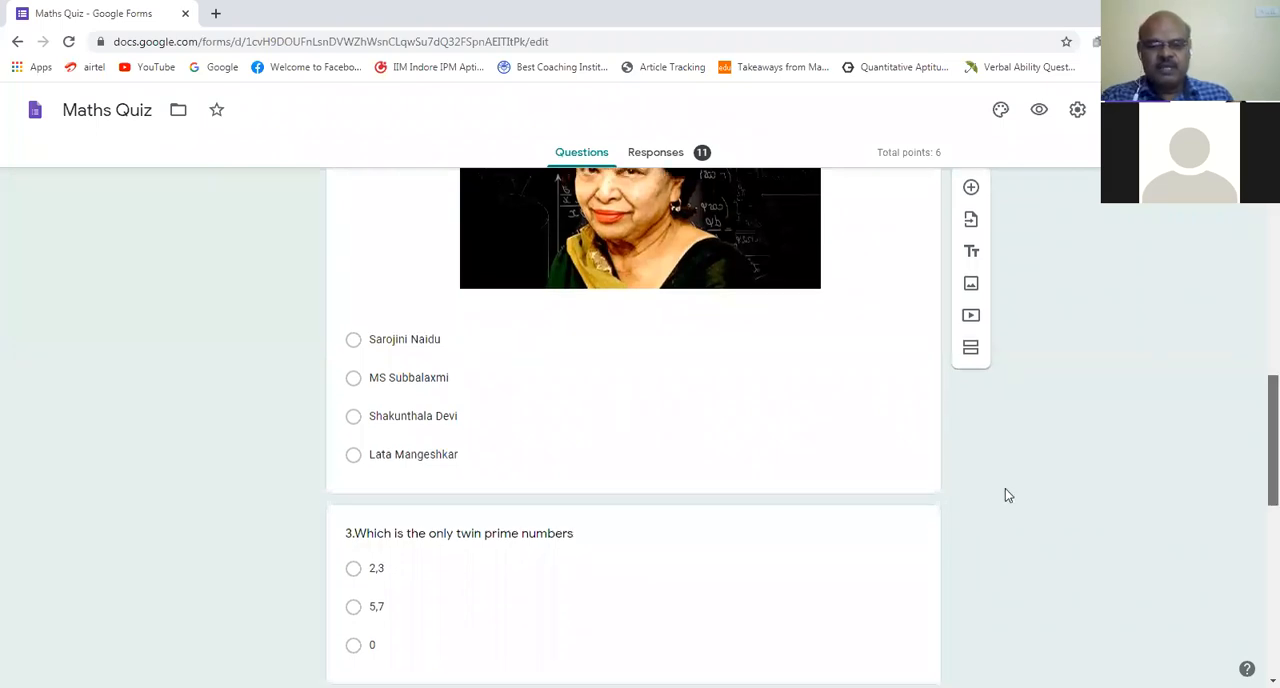
scroll(386, 414, down, 2)
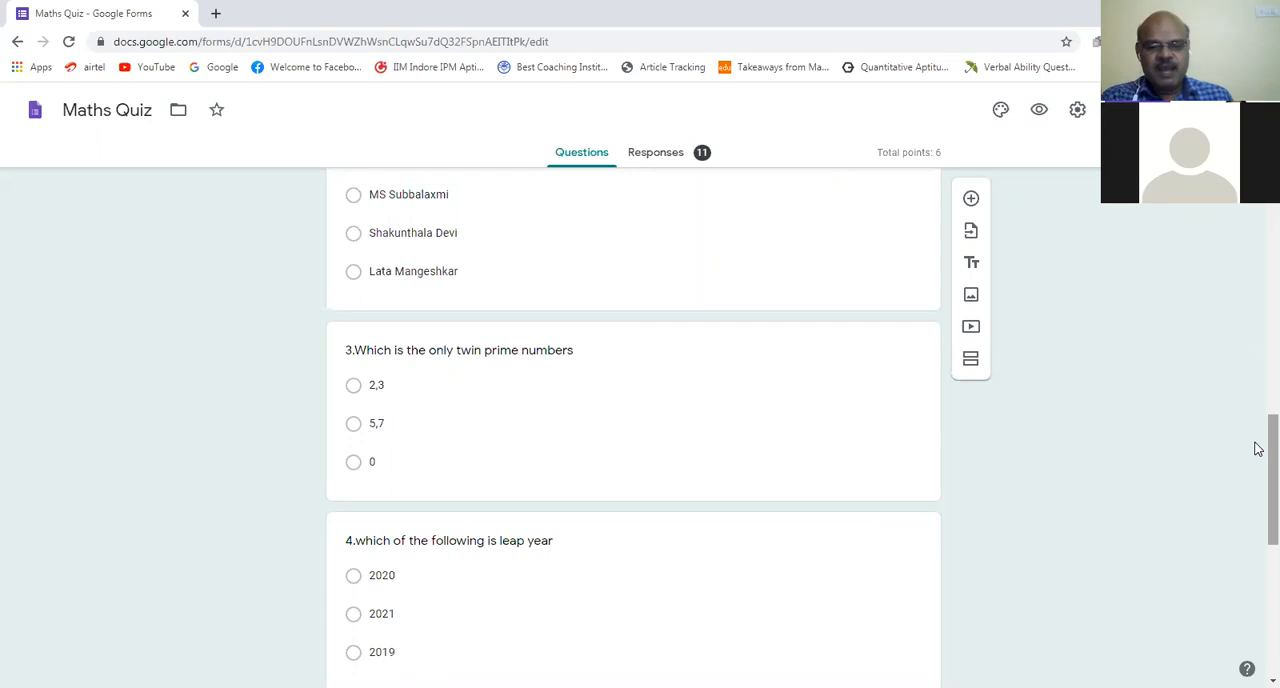
Step: Review the twin prime and leap year questions and the image-based answer options of "Identify Hardy"
scroll(1255, 476, down, 1)
scroll(1258, 490, down, 1)
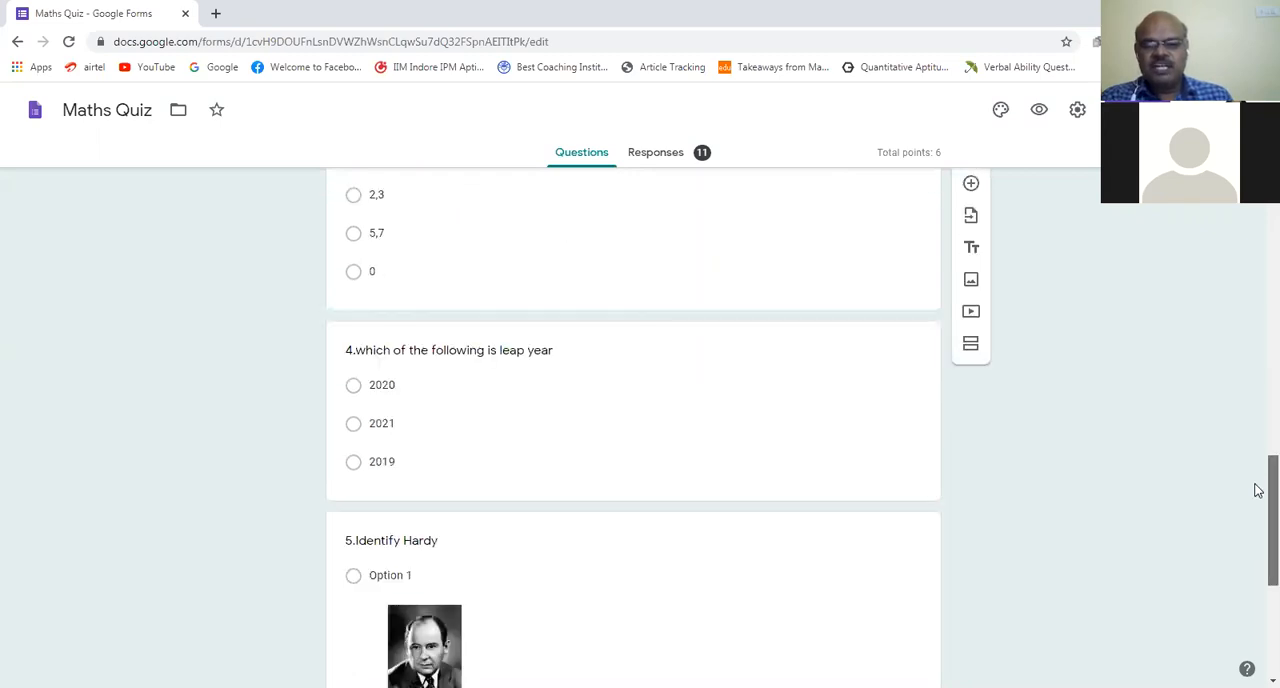
scroll(1258, 500, down, 1)
scroll(1258, 513, down, 1)
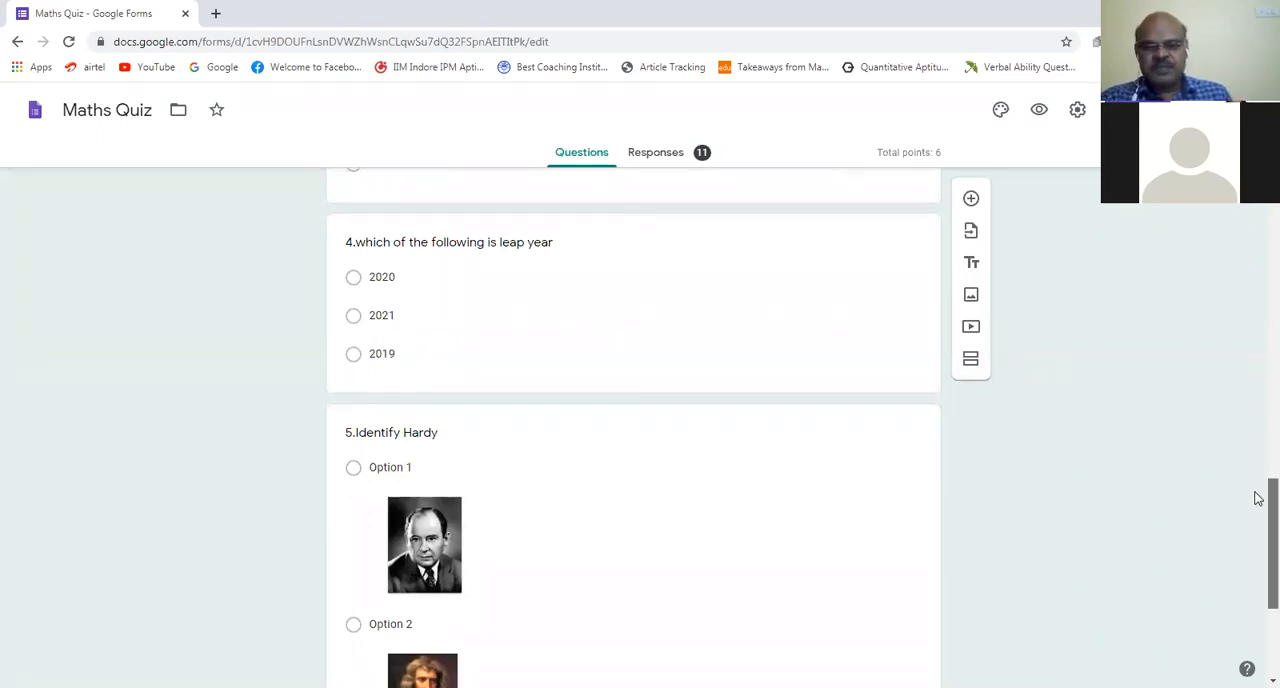
scroll(1258, 529, down, 1)
scroll(450, 290, down, 1)
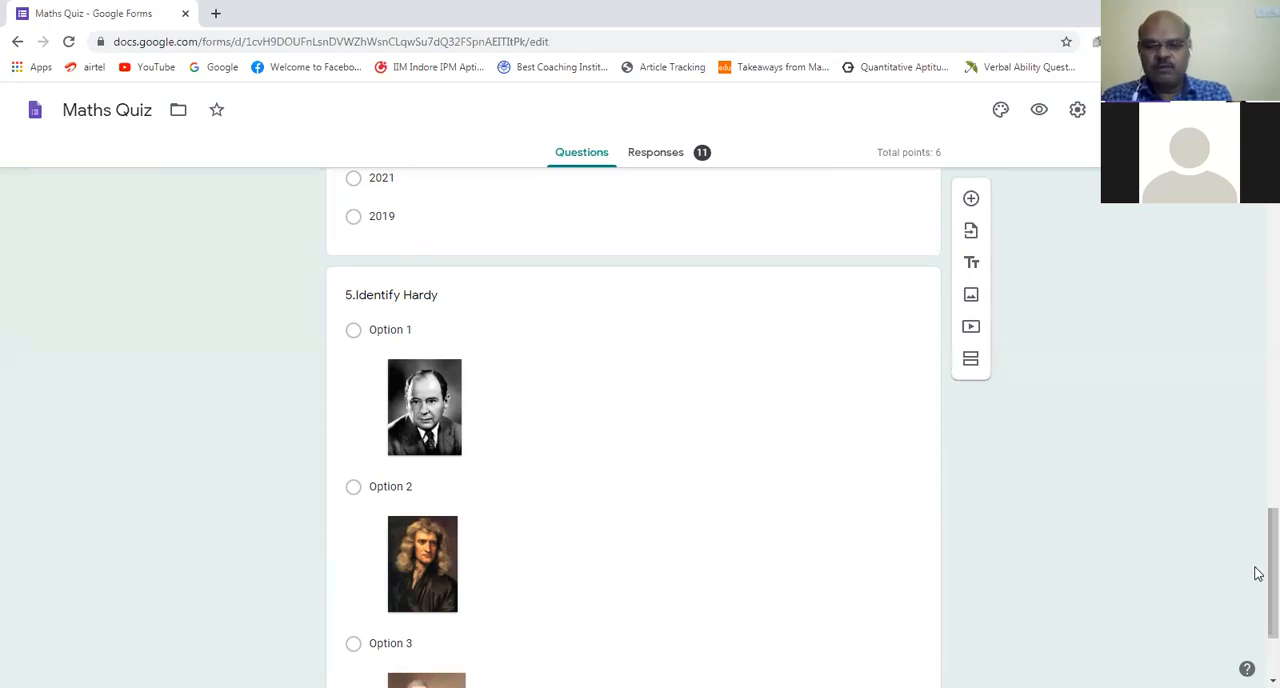
scroll(1258, 578, down, 2)
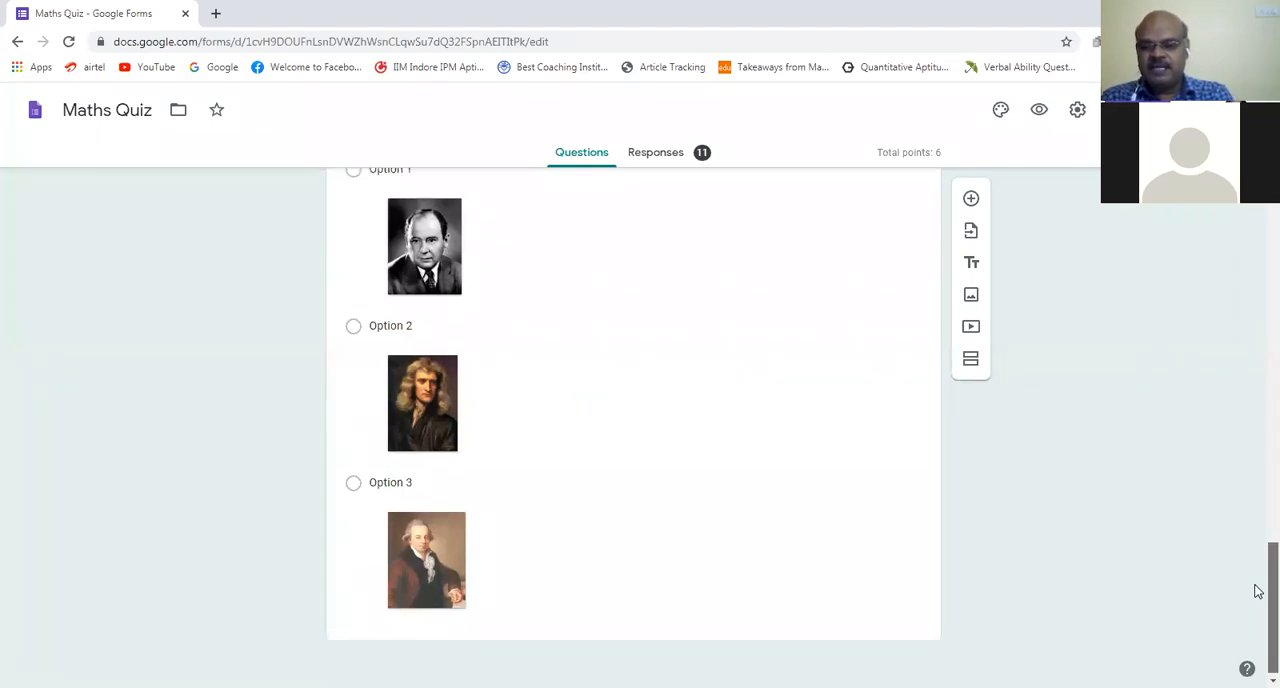
scroll(1258, 569, up, 1)
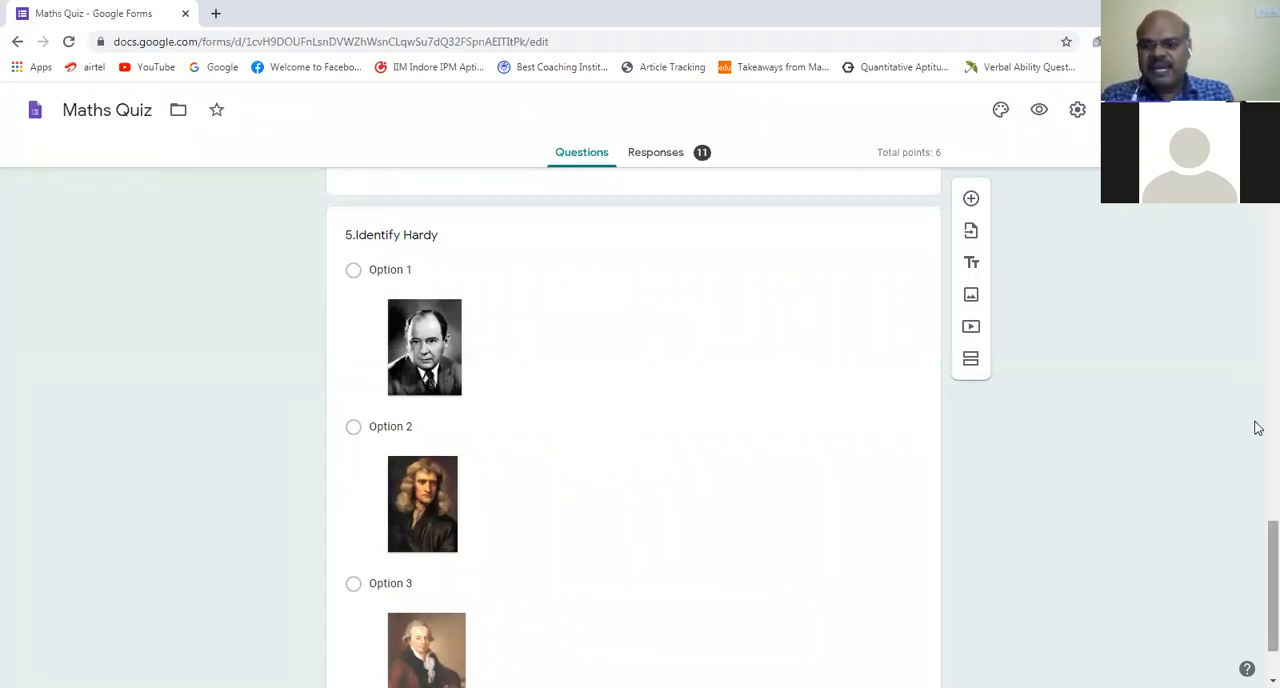
Step: Open the summary of the Maths Quiz responses and examine the score insights and the points distribution chart
scroll(1257, 240, up, 10)
scroll(1257, 240, up, 8)
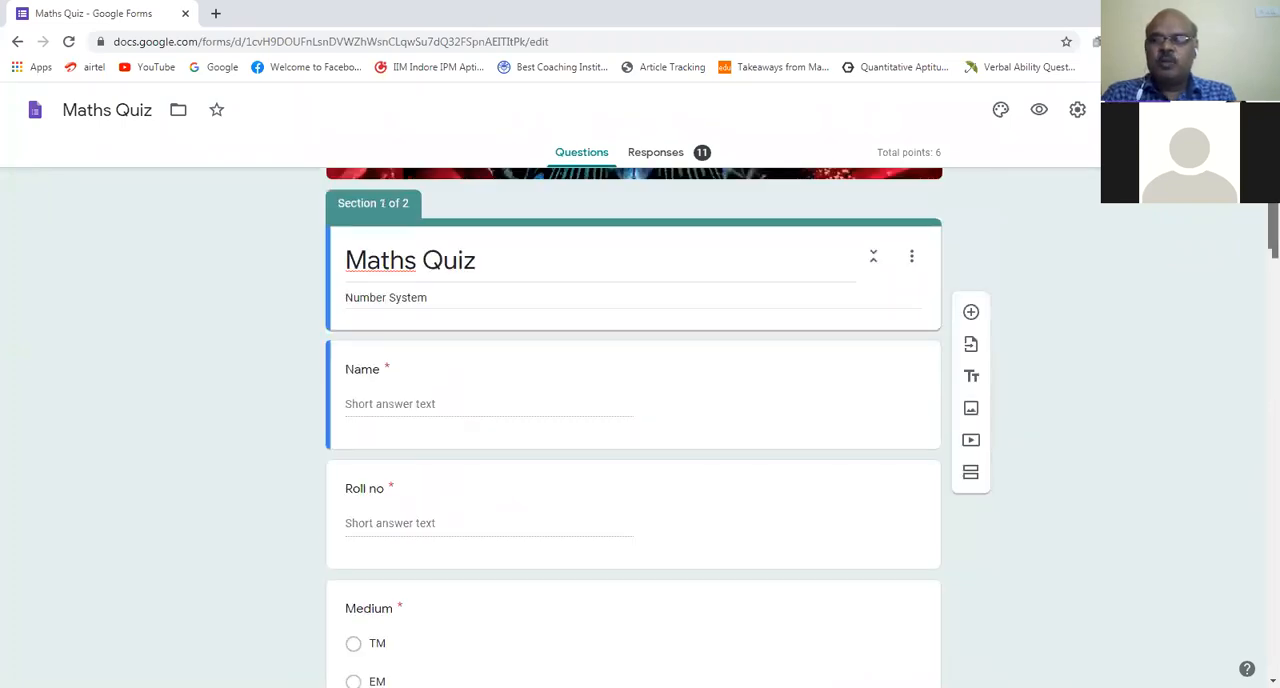
scroll(777, 371, up, 2)
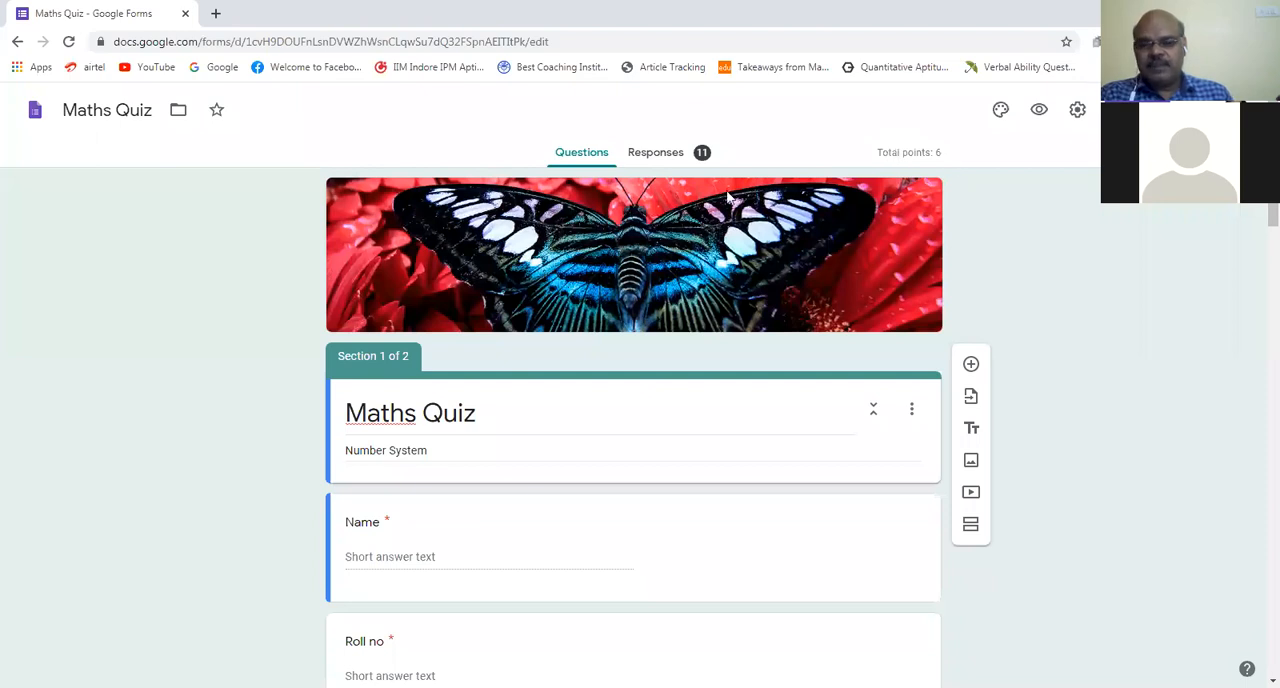
click(676, 160)
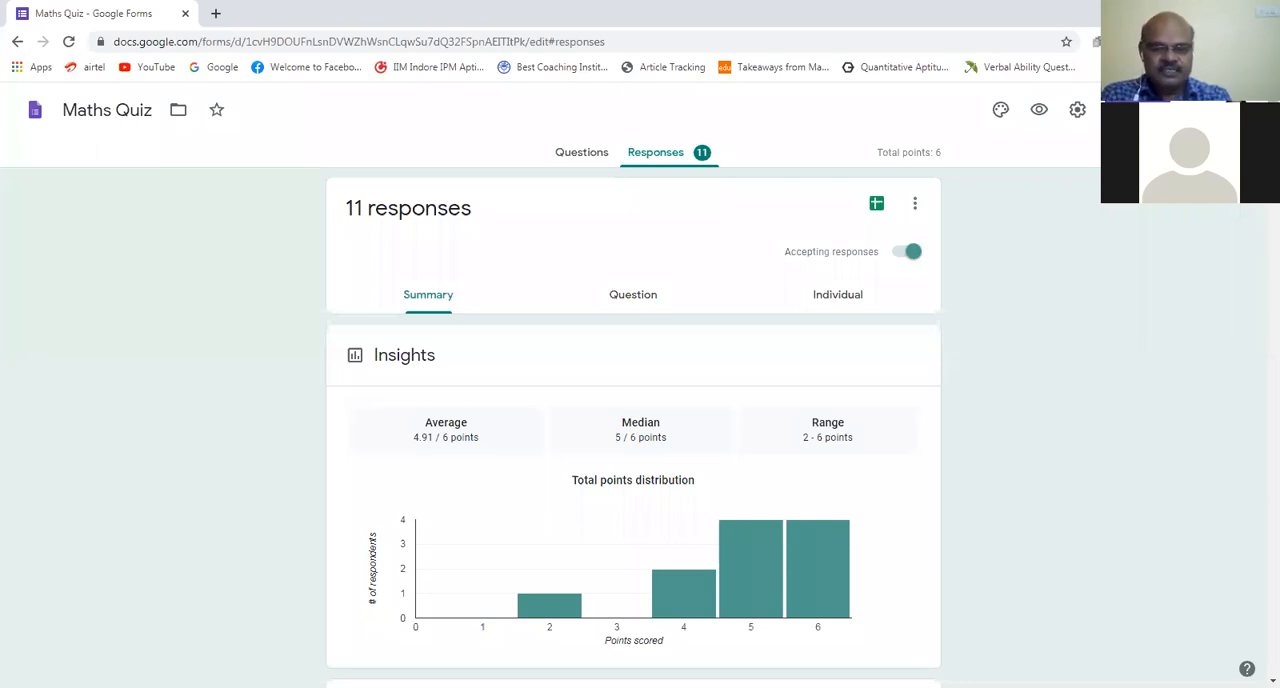
scroll(1258, 207, down, 2)
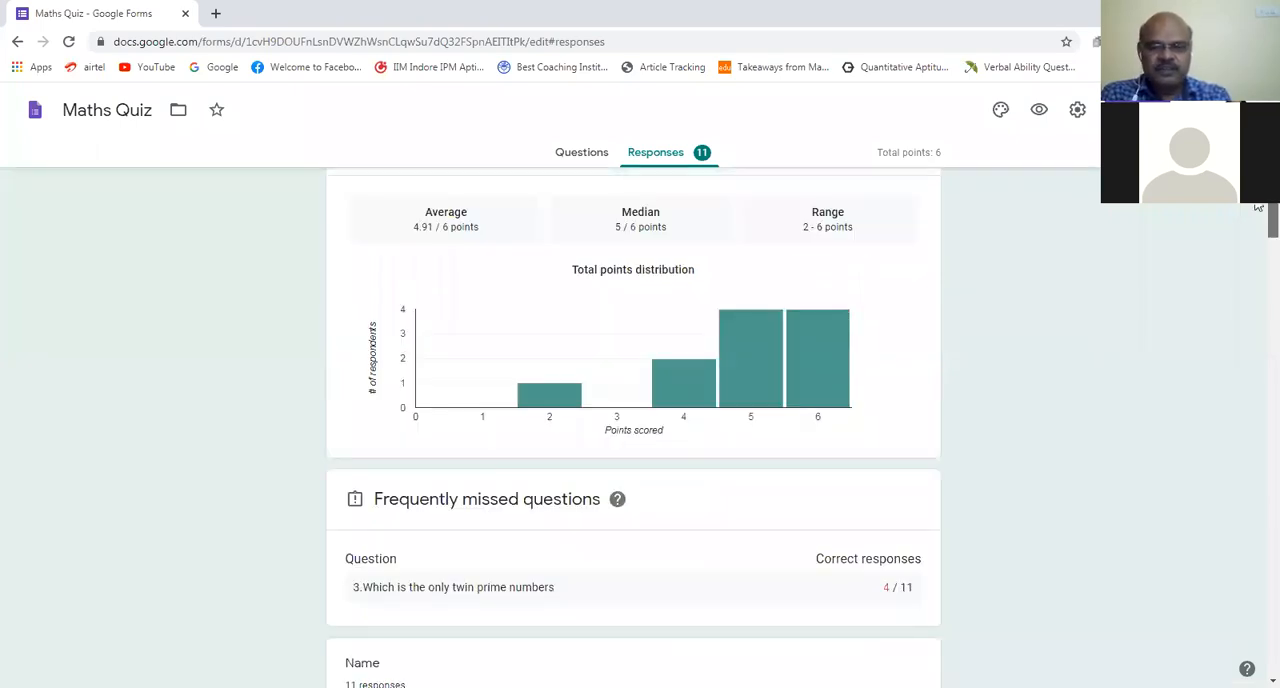
drag(1258, 206, 1256, 203)
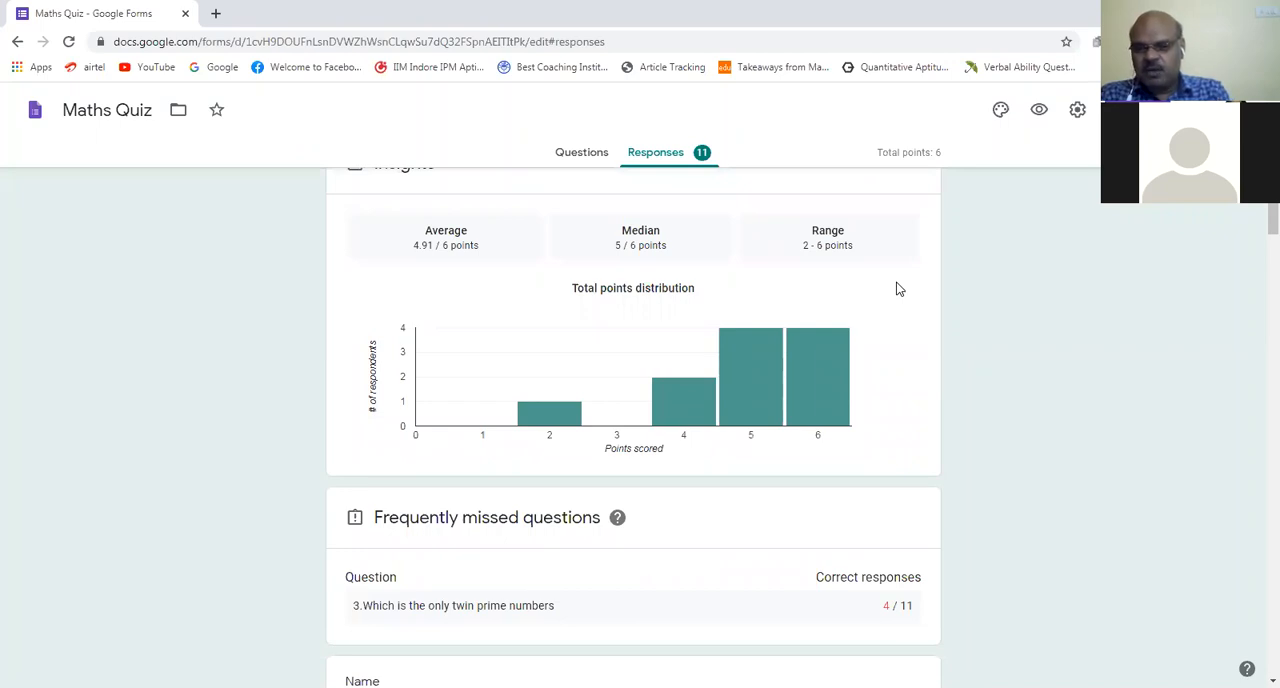
mouse_move(815, 373)
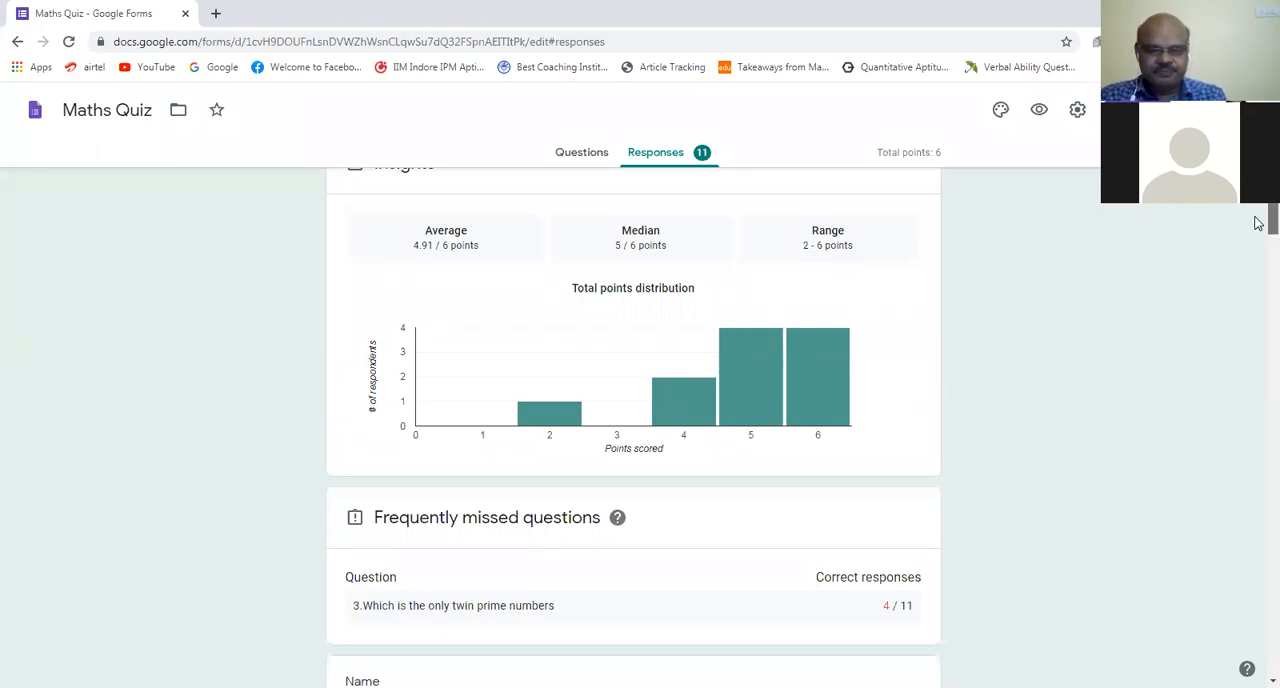
Step: Examine the frequently missed questions and read through the list of respondents' names in the response summary
scroll(1258, 225, down, 2)
scroll(1258, 229, down, 1)
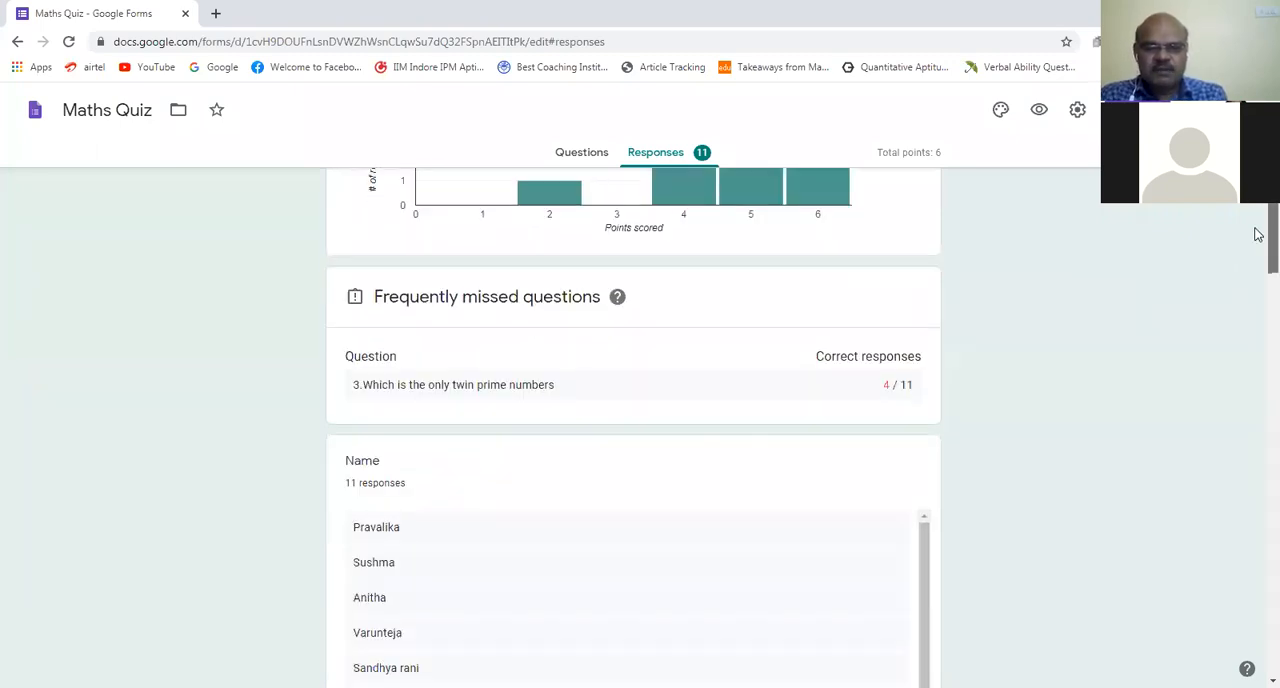
scroll(1258, 234, down, 1)
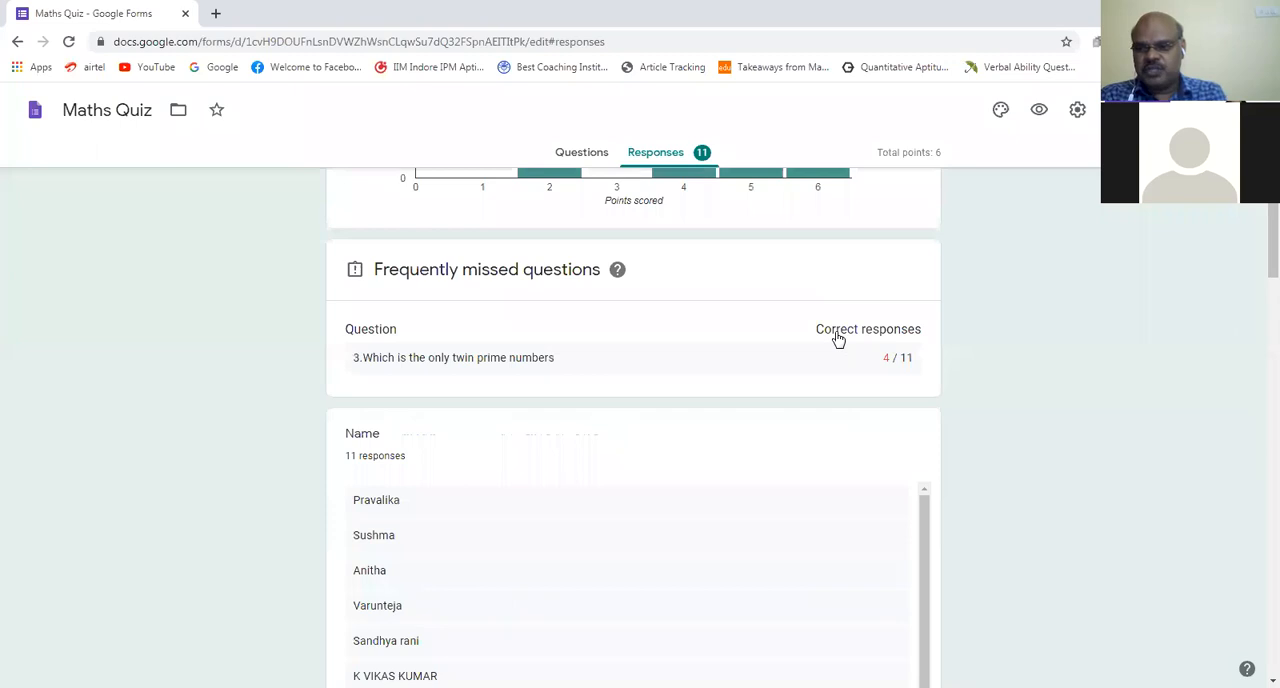
scroll(1258, 255, down, 1)
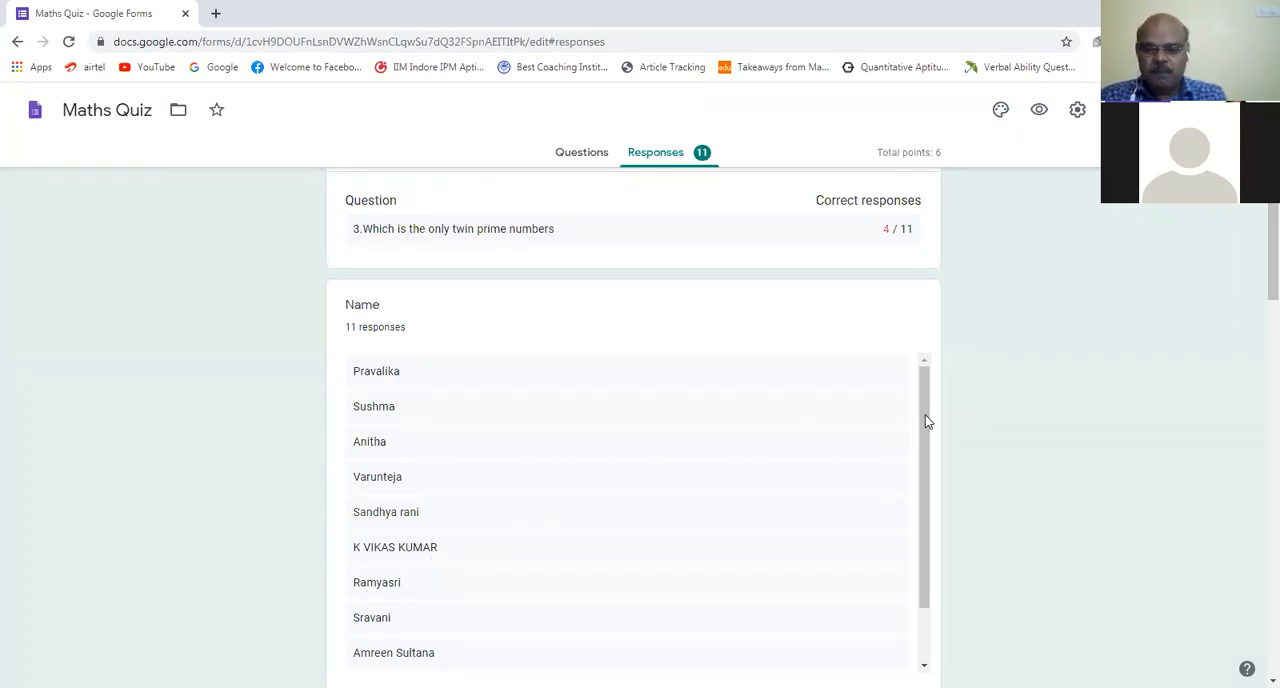
scroll(917, 482, down, 2)
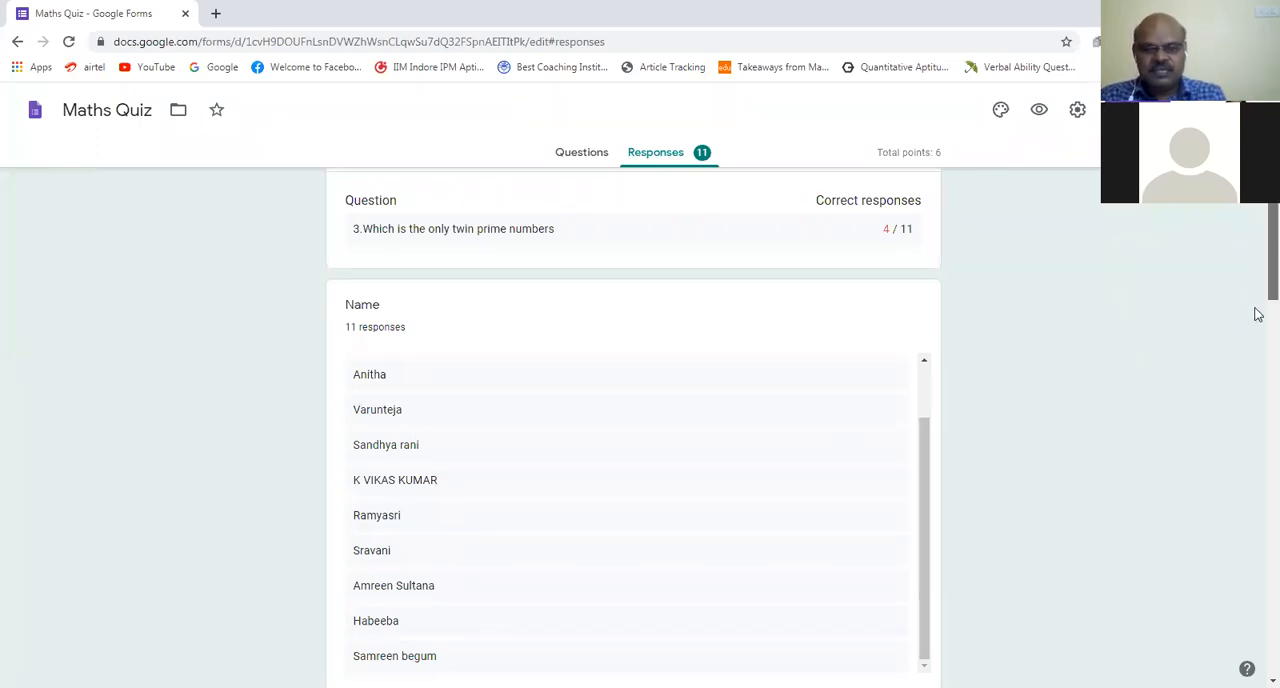
Step: Examine the Roll no bar chart and the Medium pie chart in the response summary
scroll(1258, 318, down, 2)
scroll(1258, 330, down, 2)
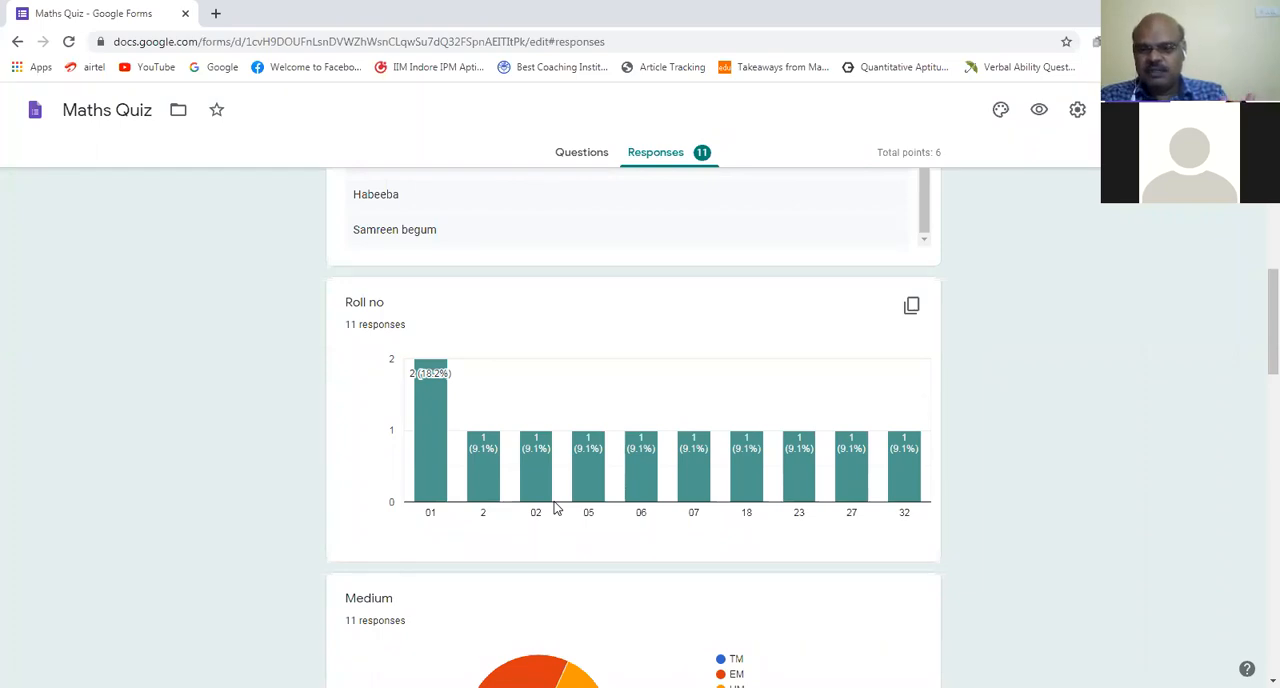
mouse_move(547, 509)
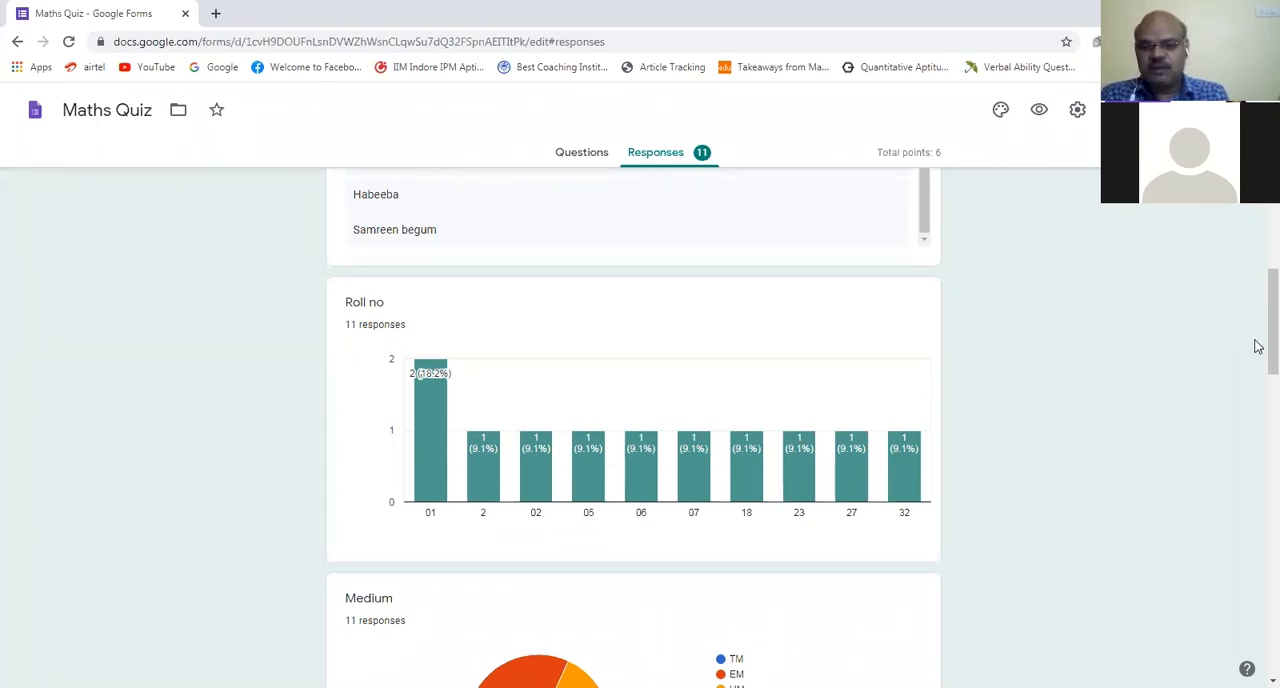
scroll(1258, 350, down, 2)
scroll(1258, 369, down, 1)
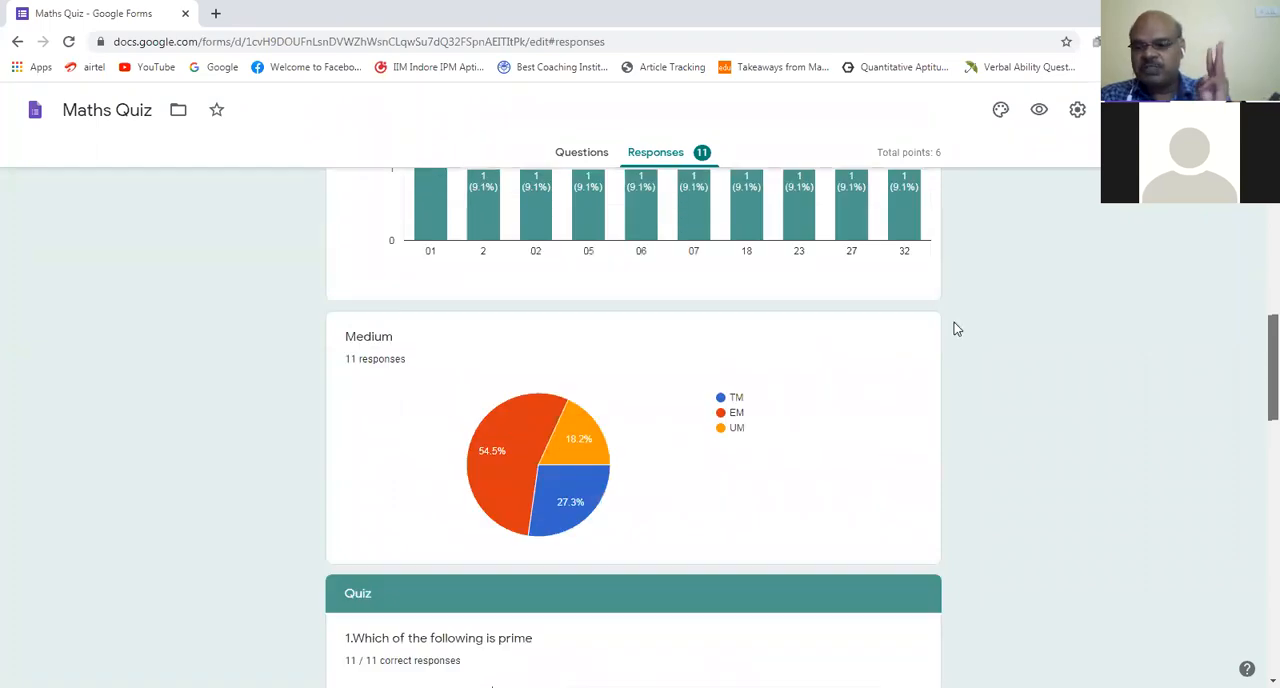
scroll(954, 322, down, 1)
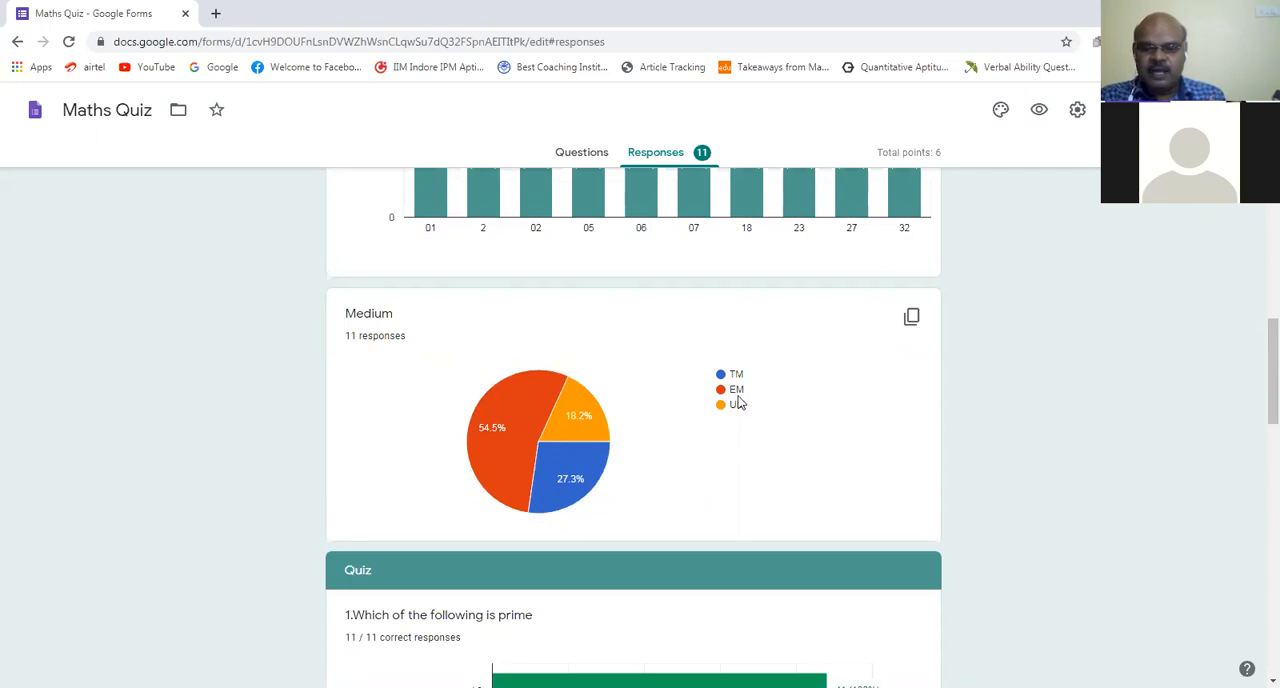
Step: Examine the Medium pie chart and the answer chart of the question "Which of the following is prime"
mouse_move(509, 440)
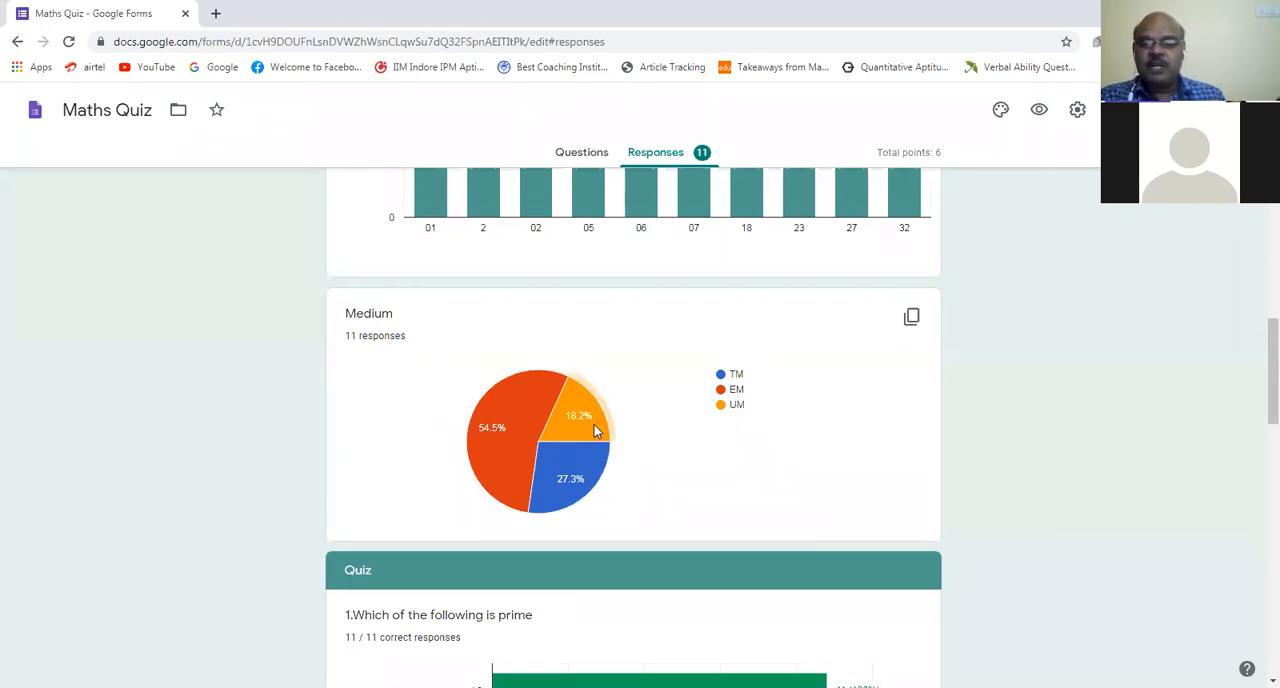
mouse_move(620, 414)
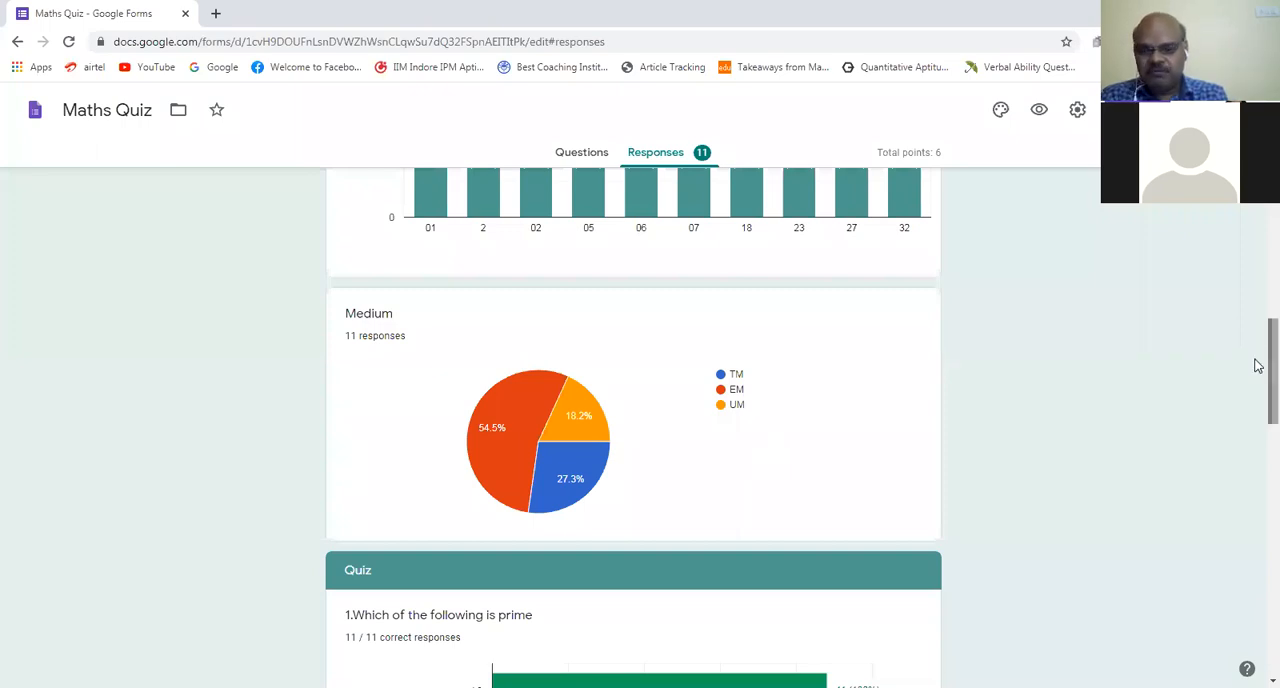
scroll(1257, 366, down, 1)
scroll(1257, 399, down, 2)
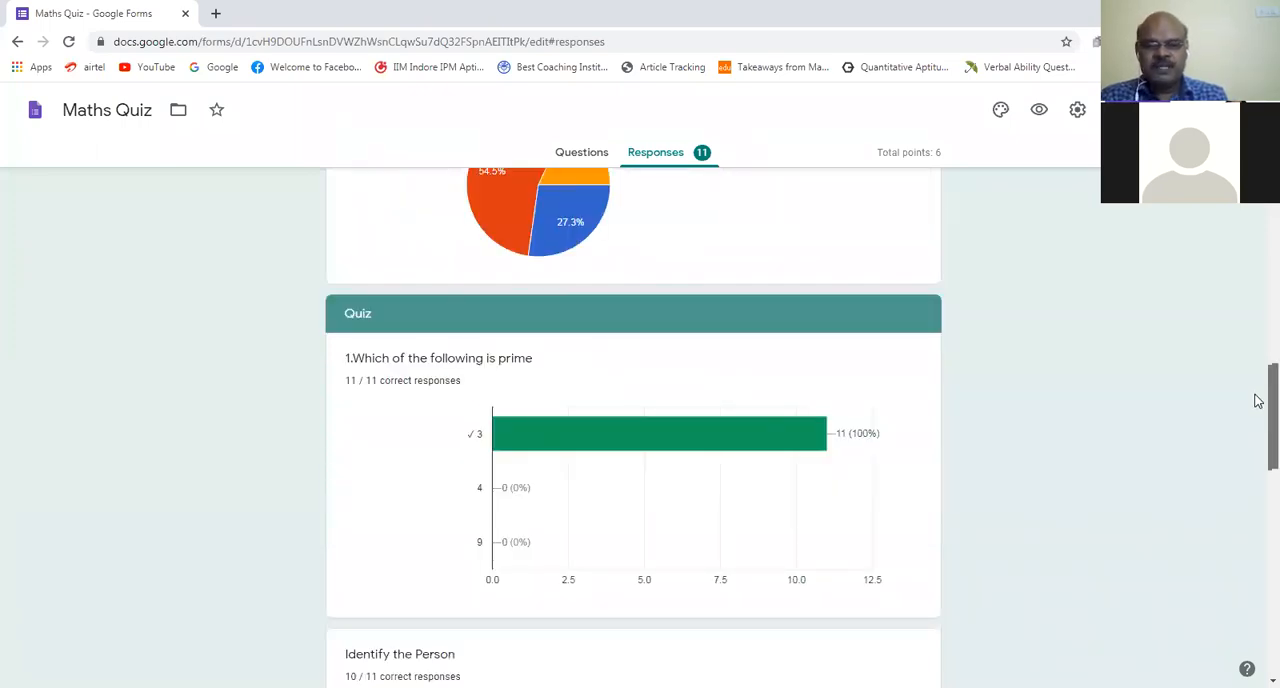
scroll(1257, 405, down, 1)
scroll(416, 313, down, 1)
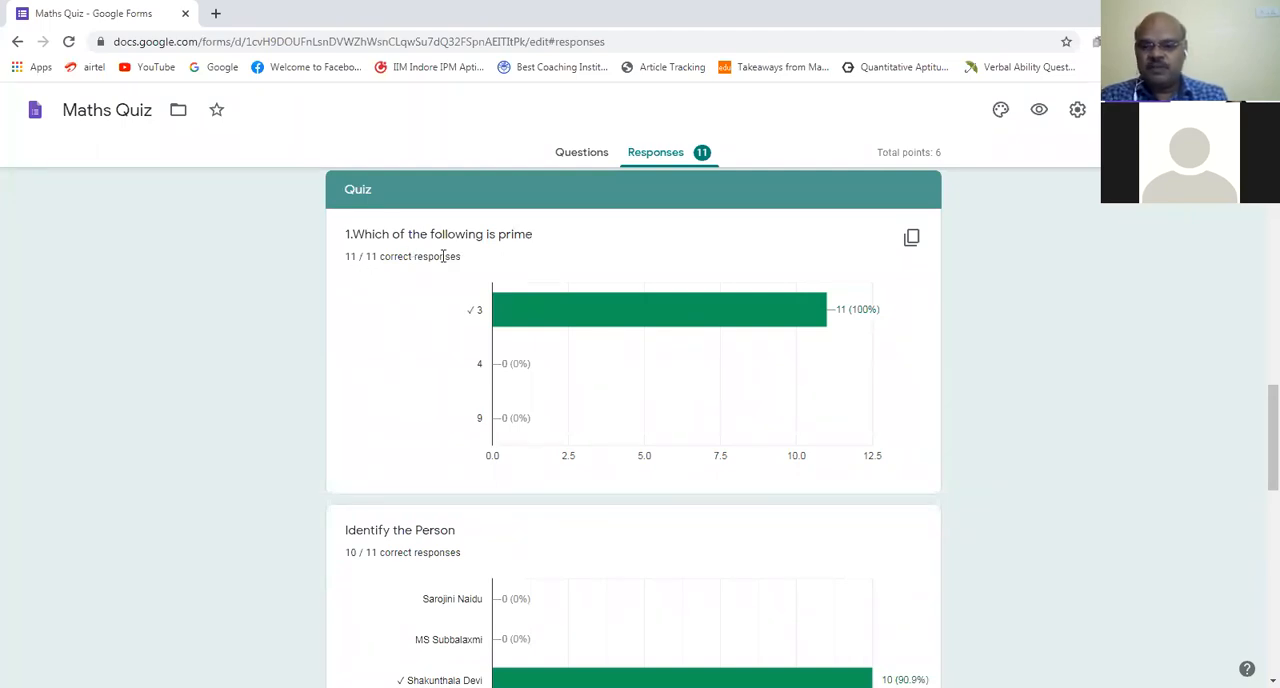
mouse_move(857, 318)
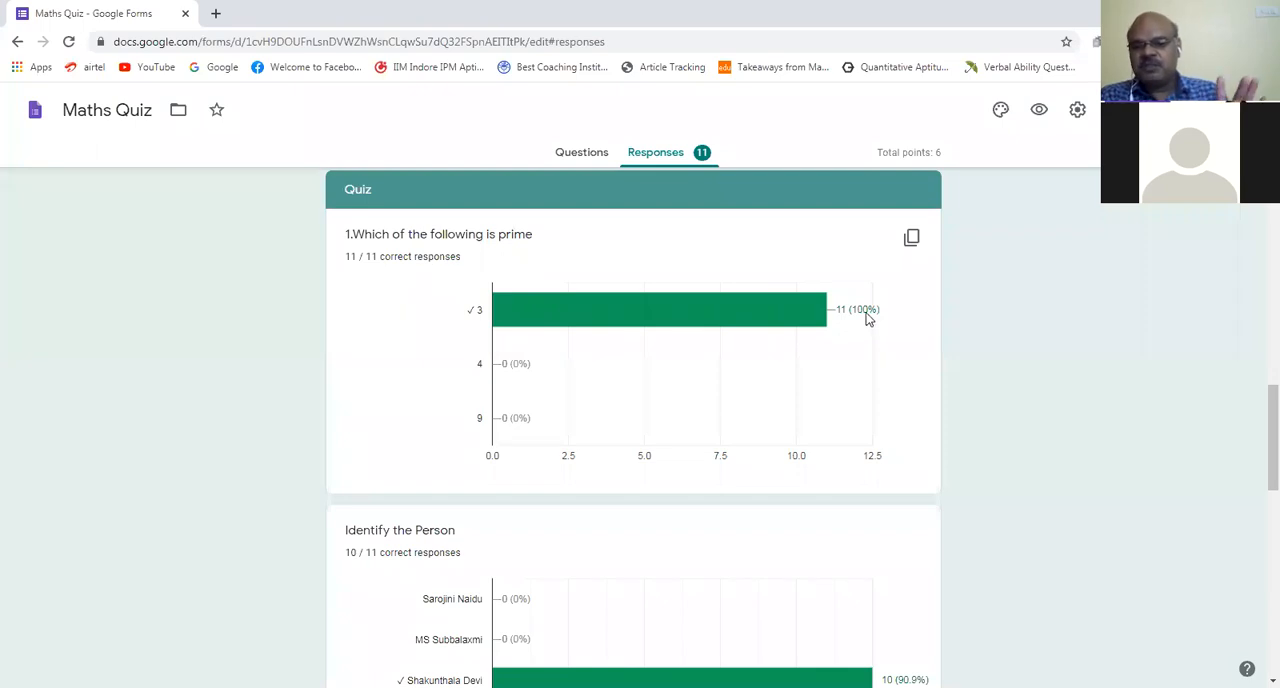
mouse_move(722, 313)
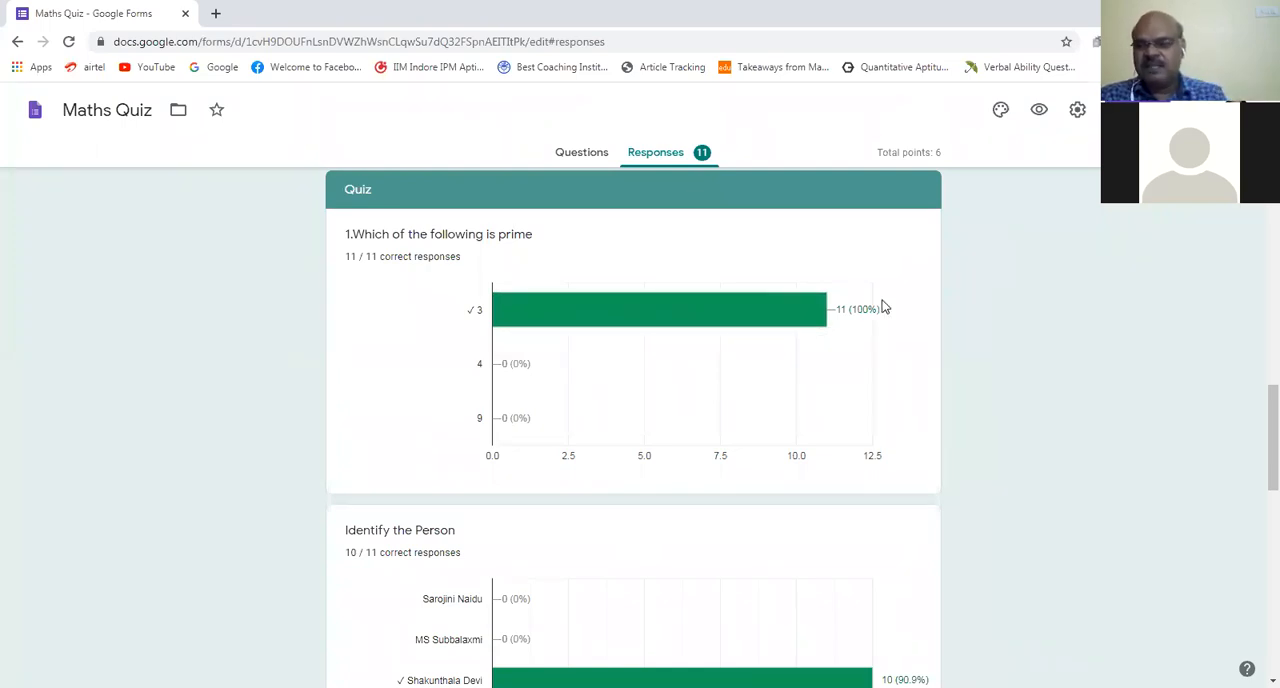
Step: Review the answer charts of the "Identify the Person" and twin prime numbers questions in the response summary
drag(1258, 412, 1258, 455)
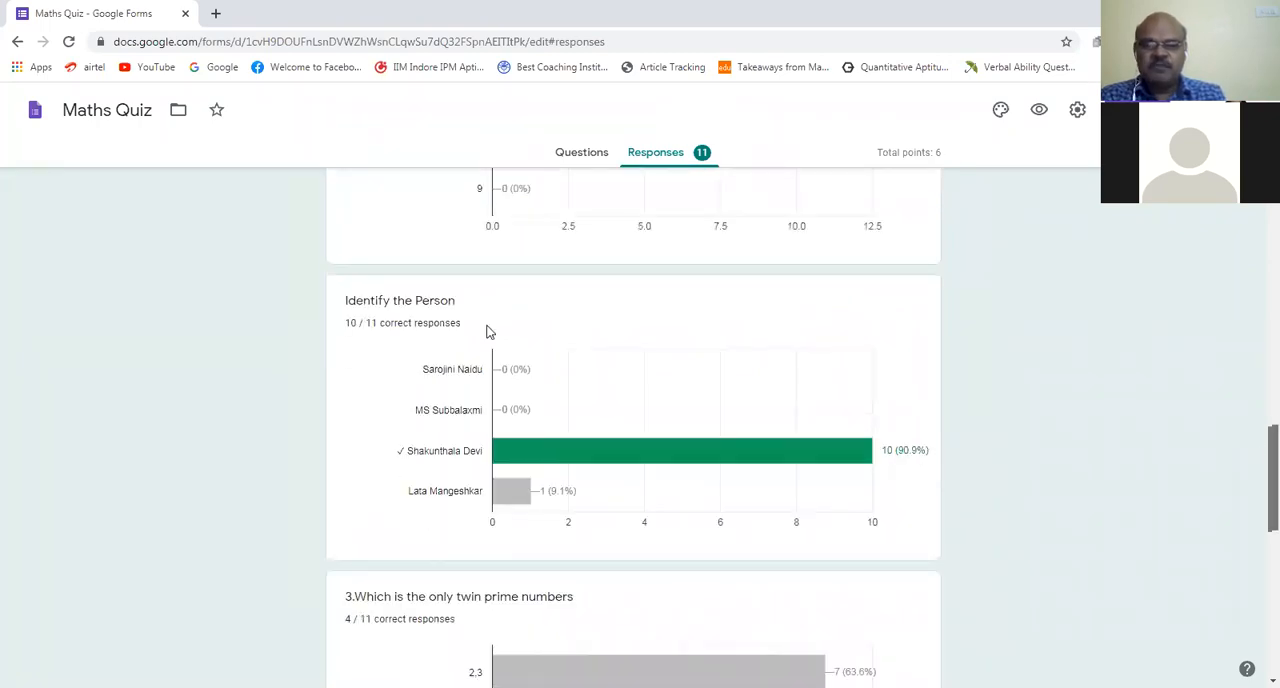
scroll(388, 289, down, 1)
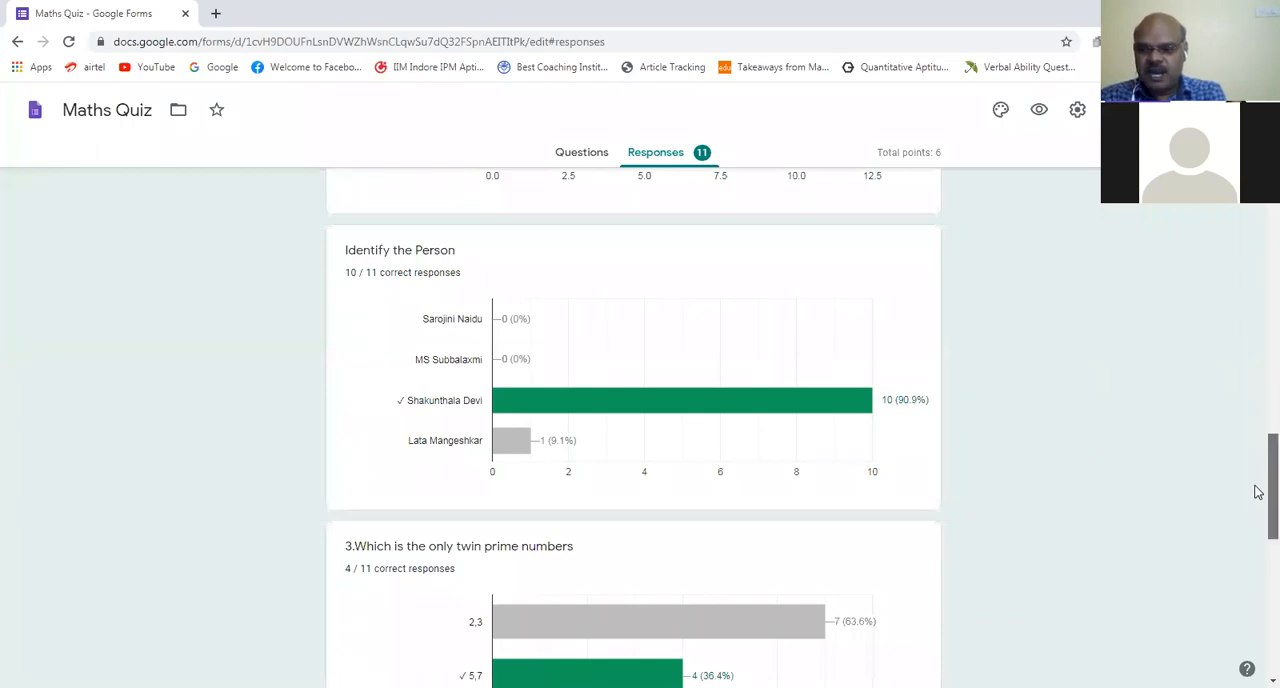
scroll(1258, 488, down, 2)
scroll(1258, 502, down, 1)
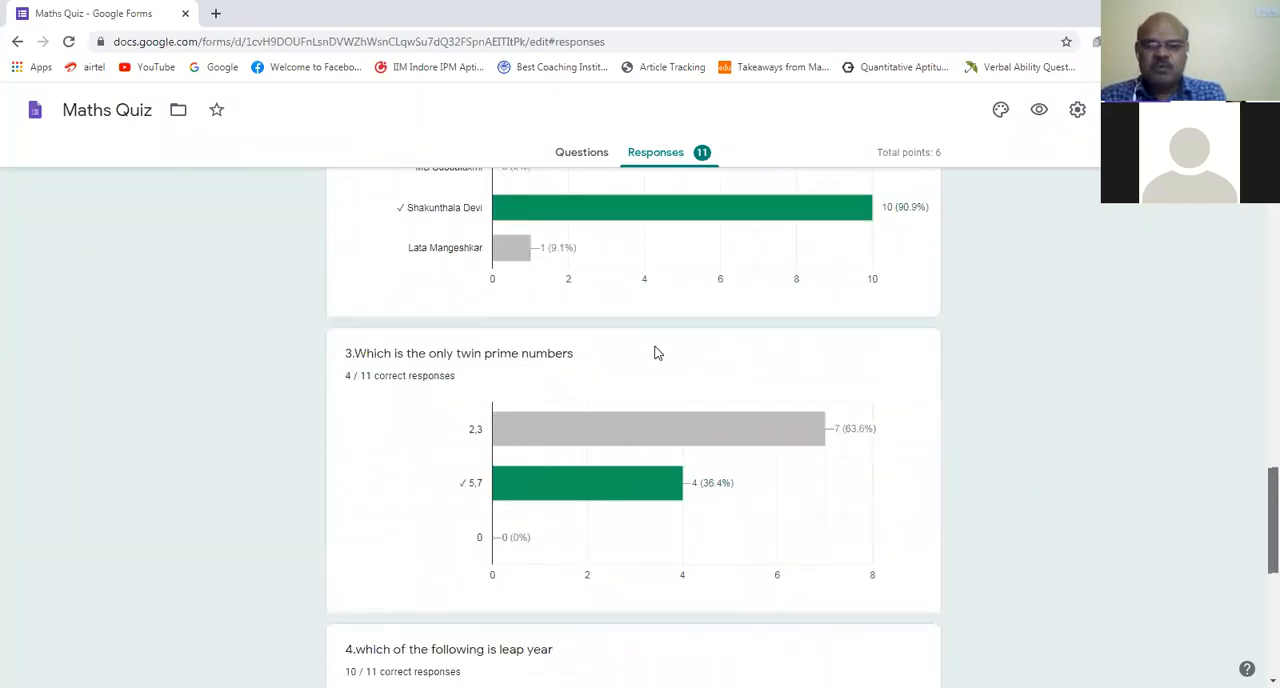
scroll(654, 351, down, 1)
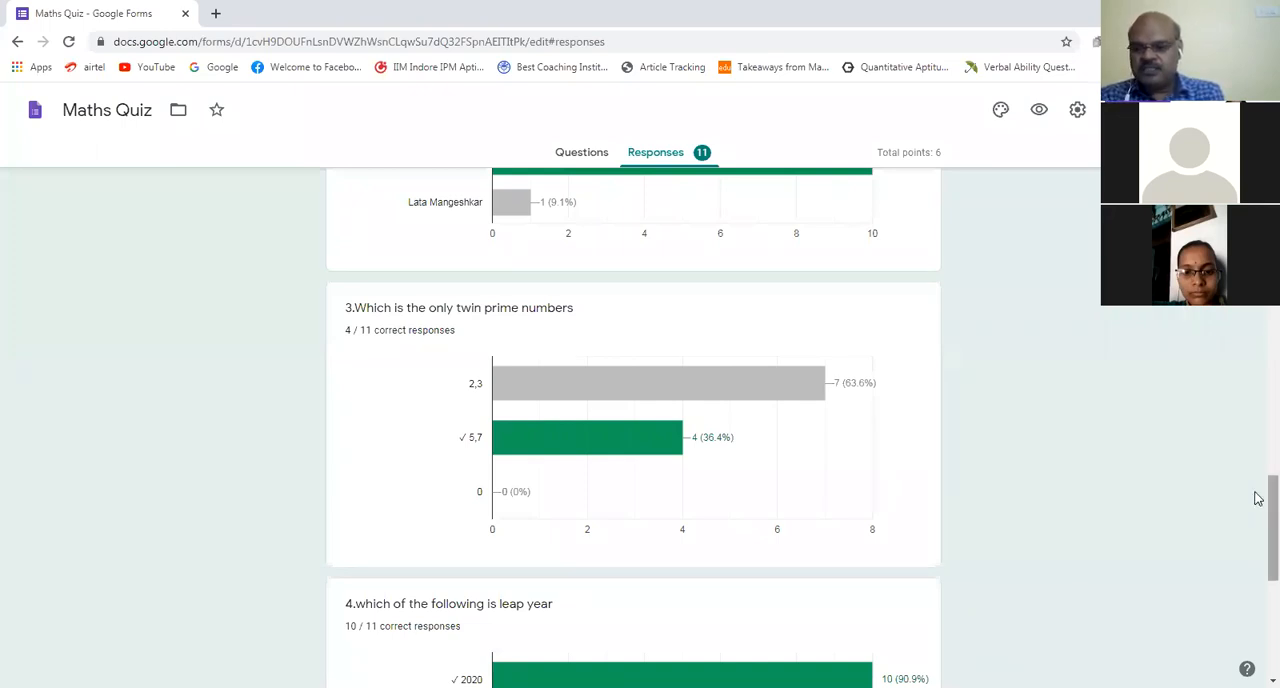
Step: Review the answer charts of the leap year and "Identify Hardy" questions in the response summary
scroll(1258, 531, down, 2)
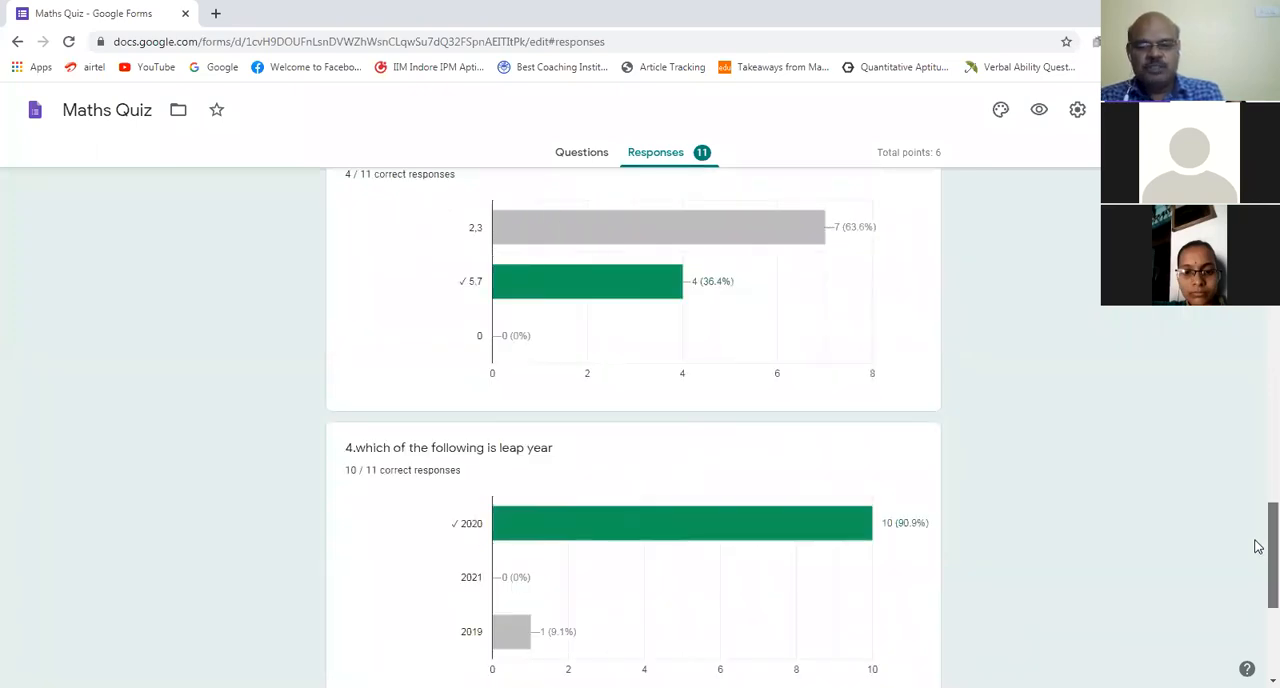
scroll(1258, 547, down, 2)
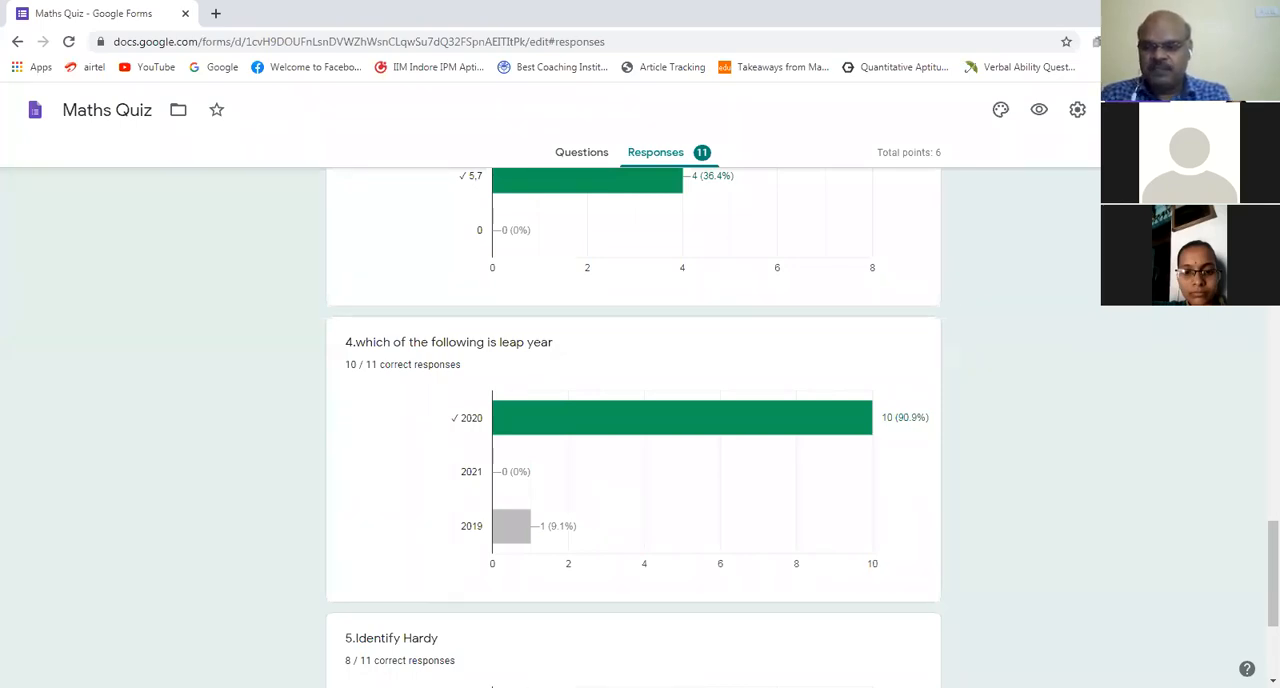
scroll(1258, 551, down, 2)
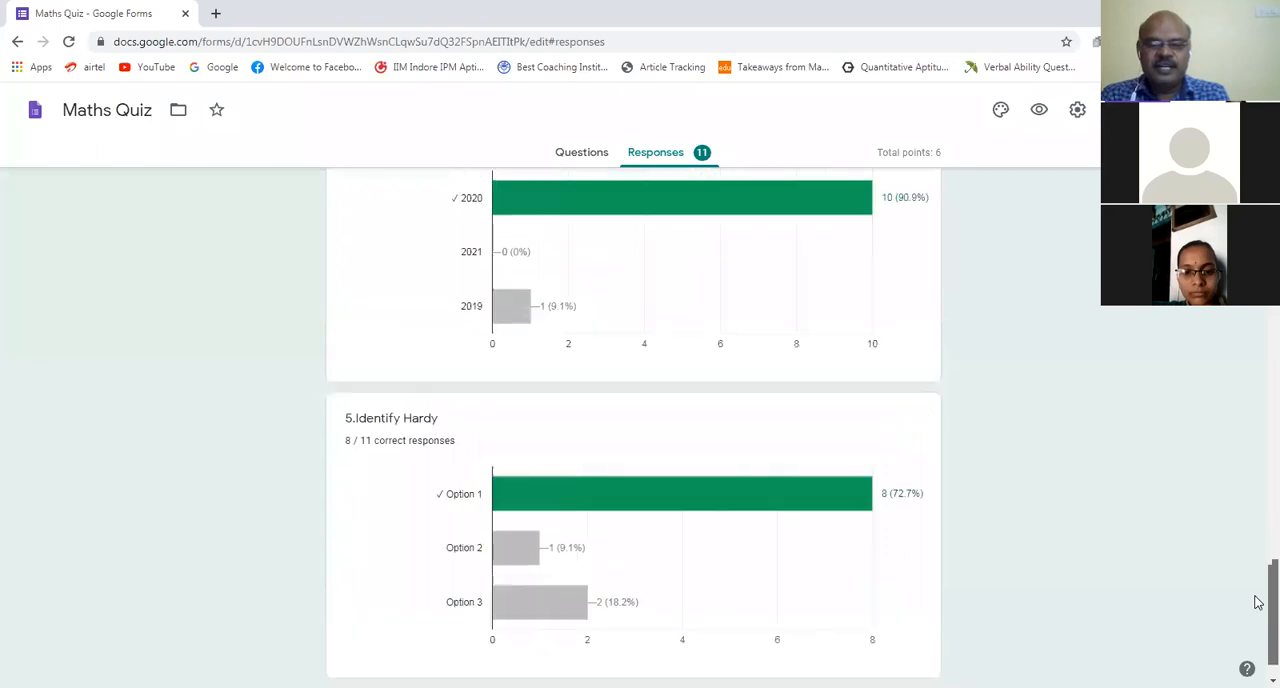
scroll(1258, 613, down, 1)
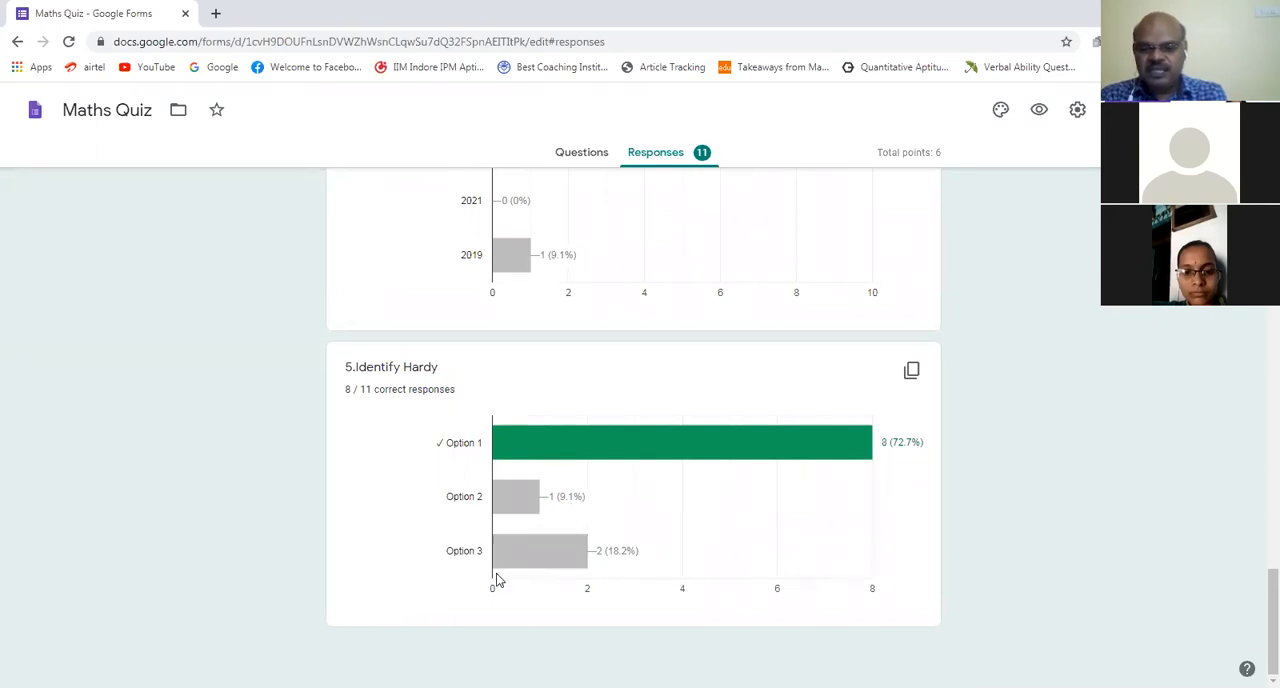
mouse_move(518, 422)
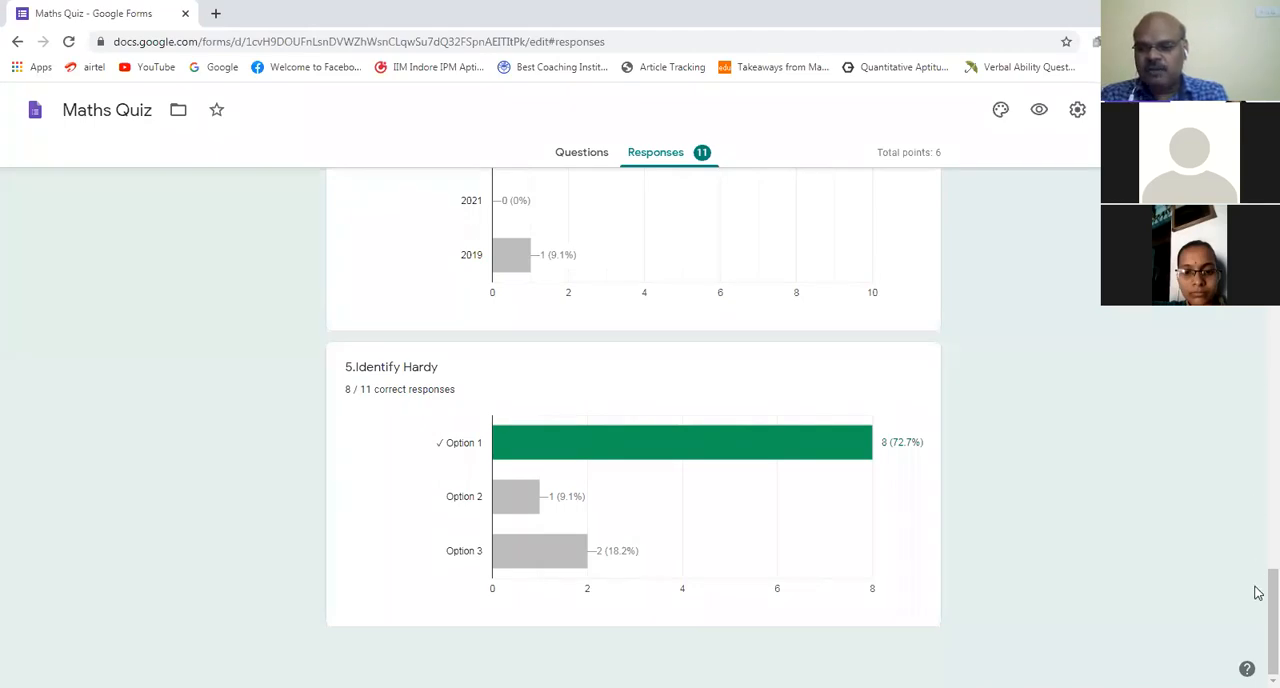
Step: Create a new spreadsheet named "Maths Quiz (Responses)" from the form's collected responses
scroll(1257, 399, up, 7)
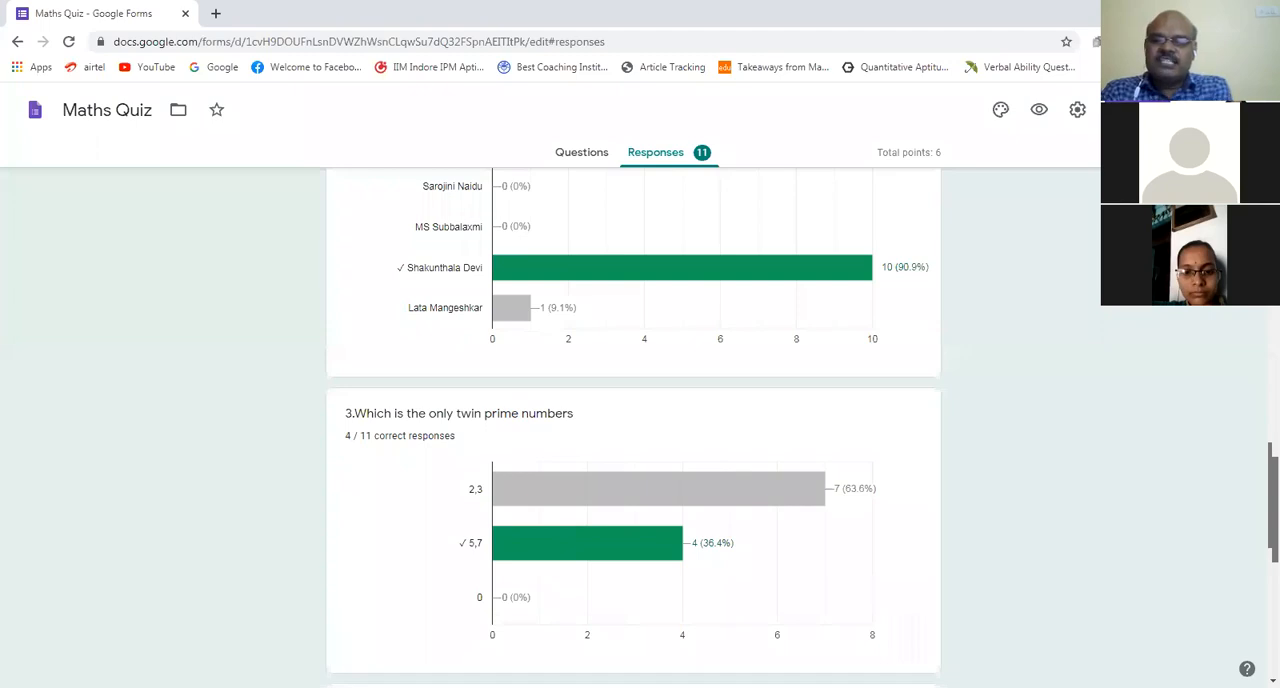
scroll(633, 427, up, 13)
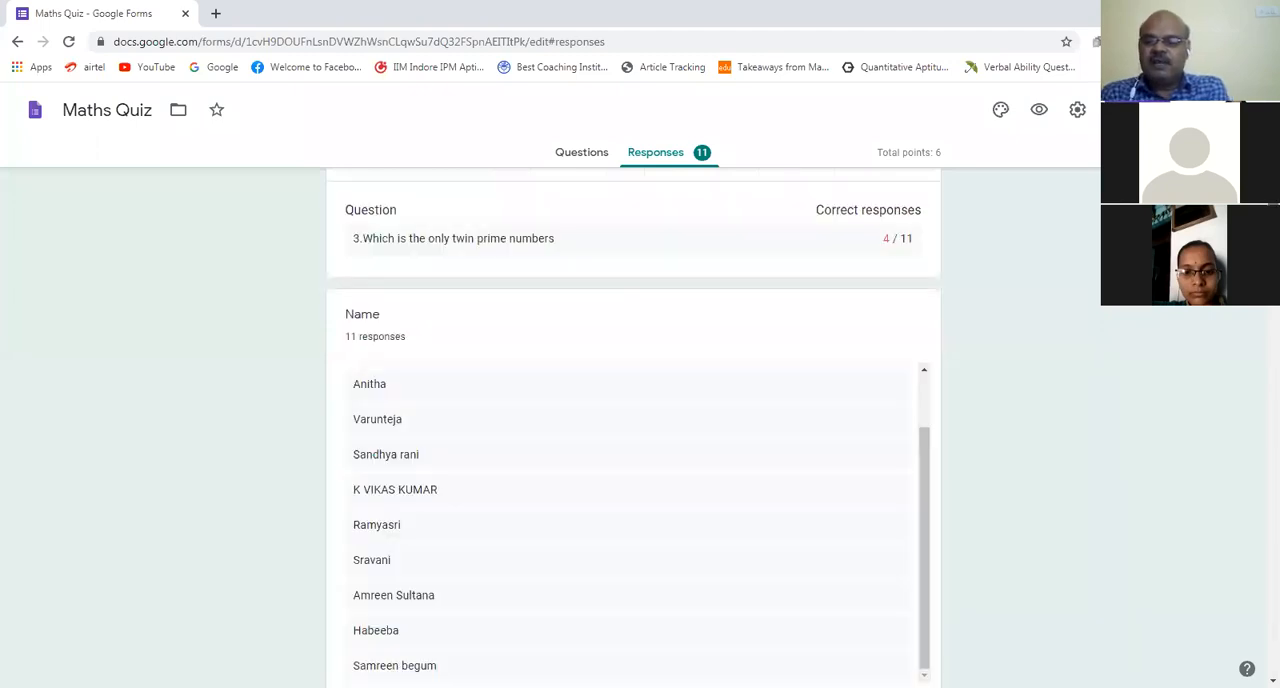
scroll(885, 449, up, 10)
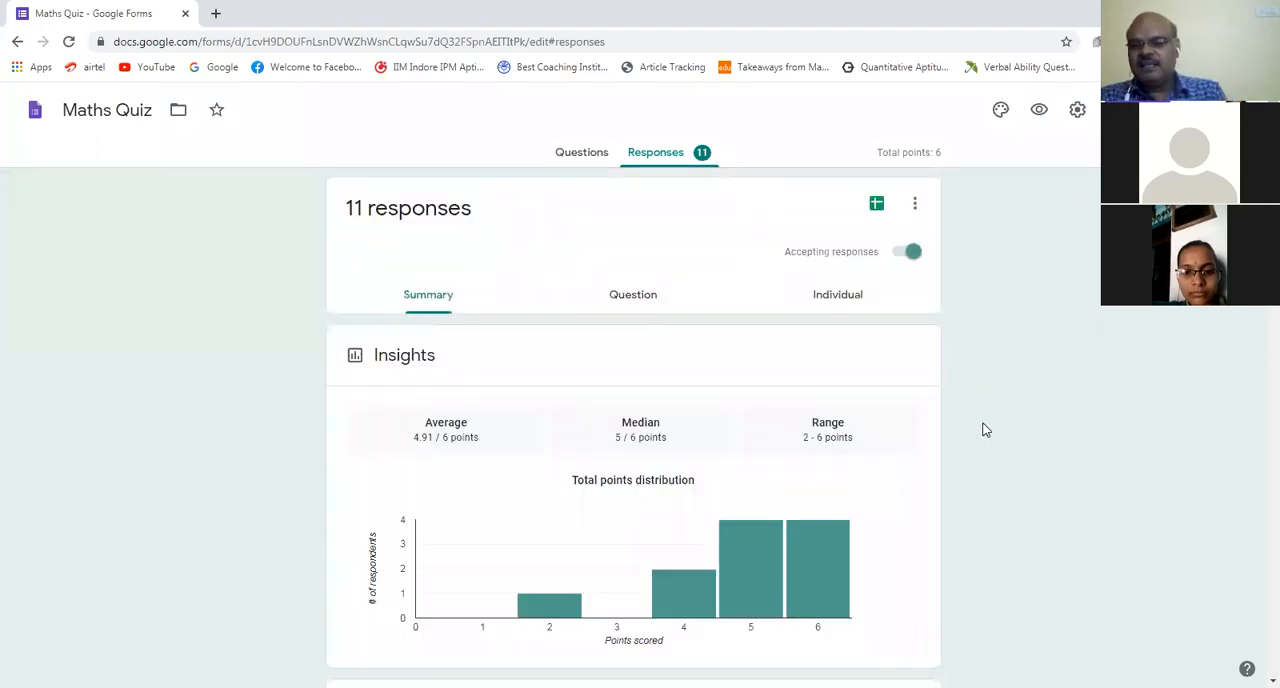
click(876, 206)
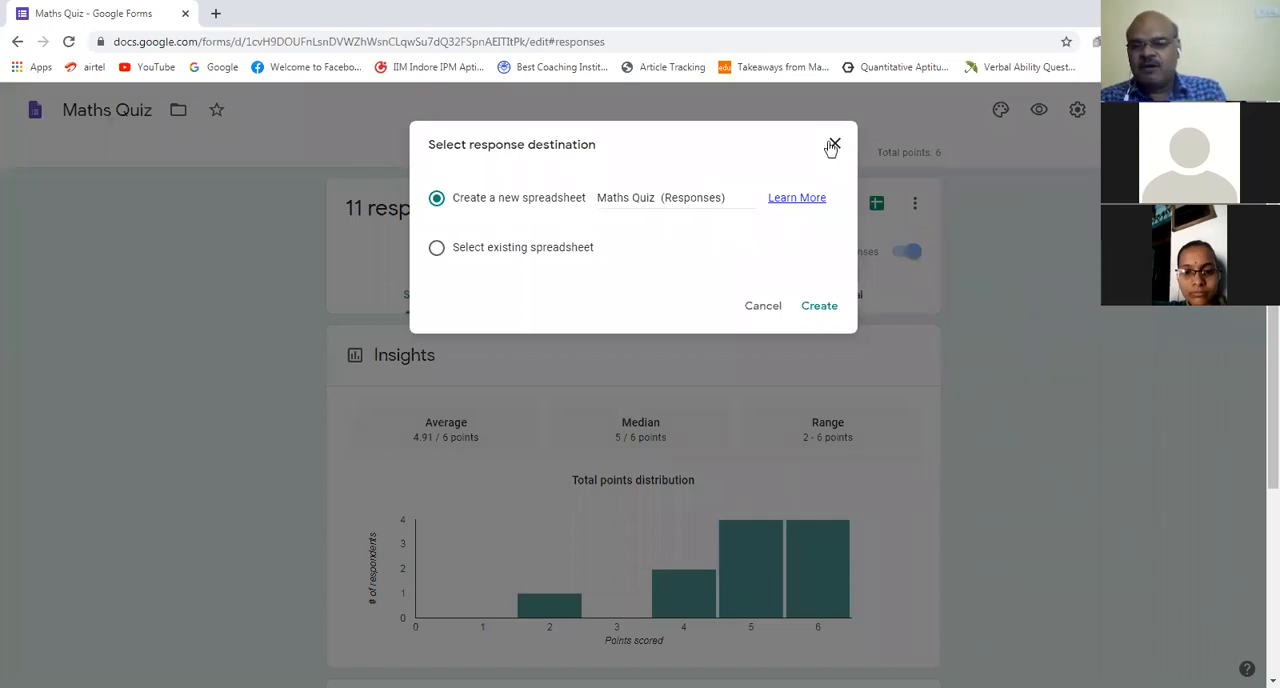
click(763, 306)
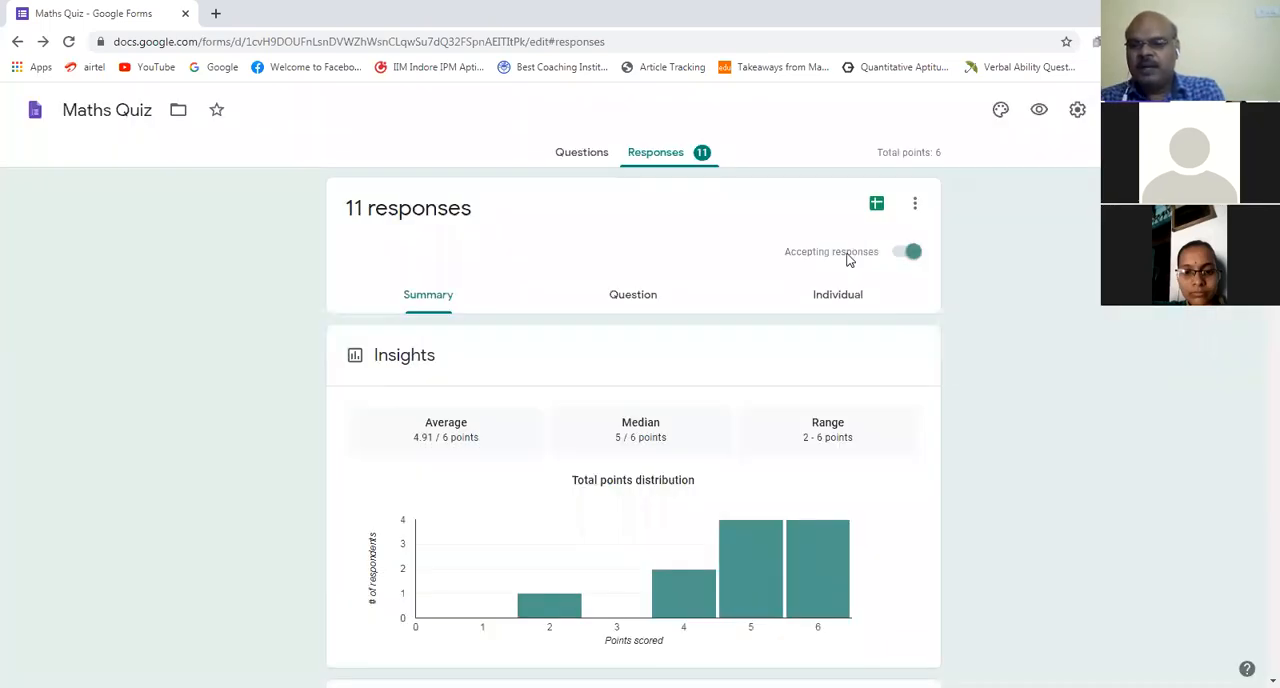
click(877, 206)
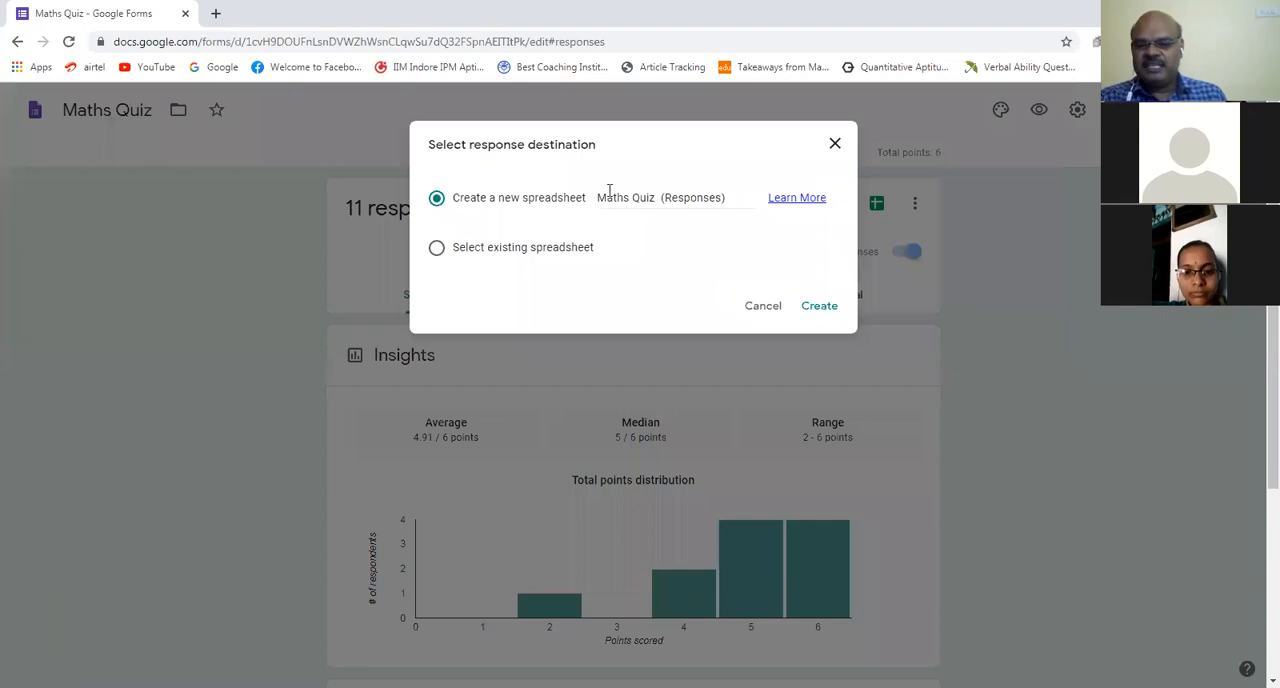
click(815, 306)
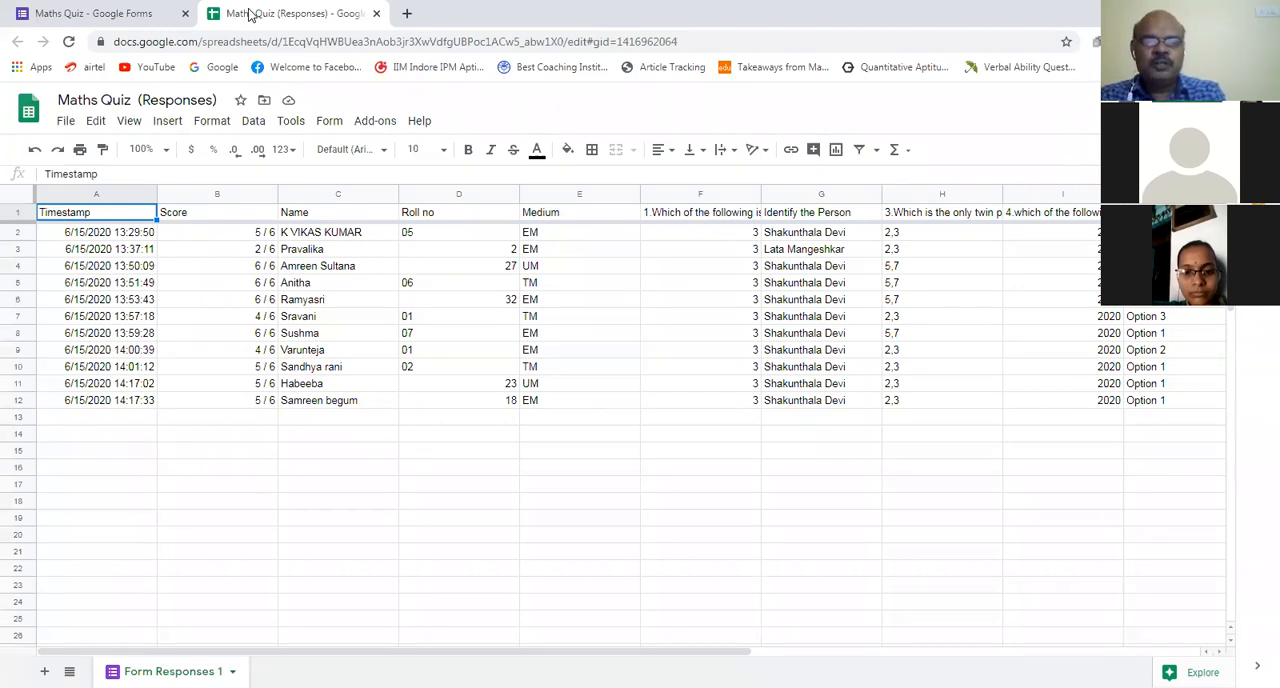
Step: Leave the response spreadsheet and the Maths Quiz form, and create a new blank form
key(ctrl+w)
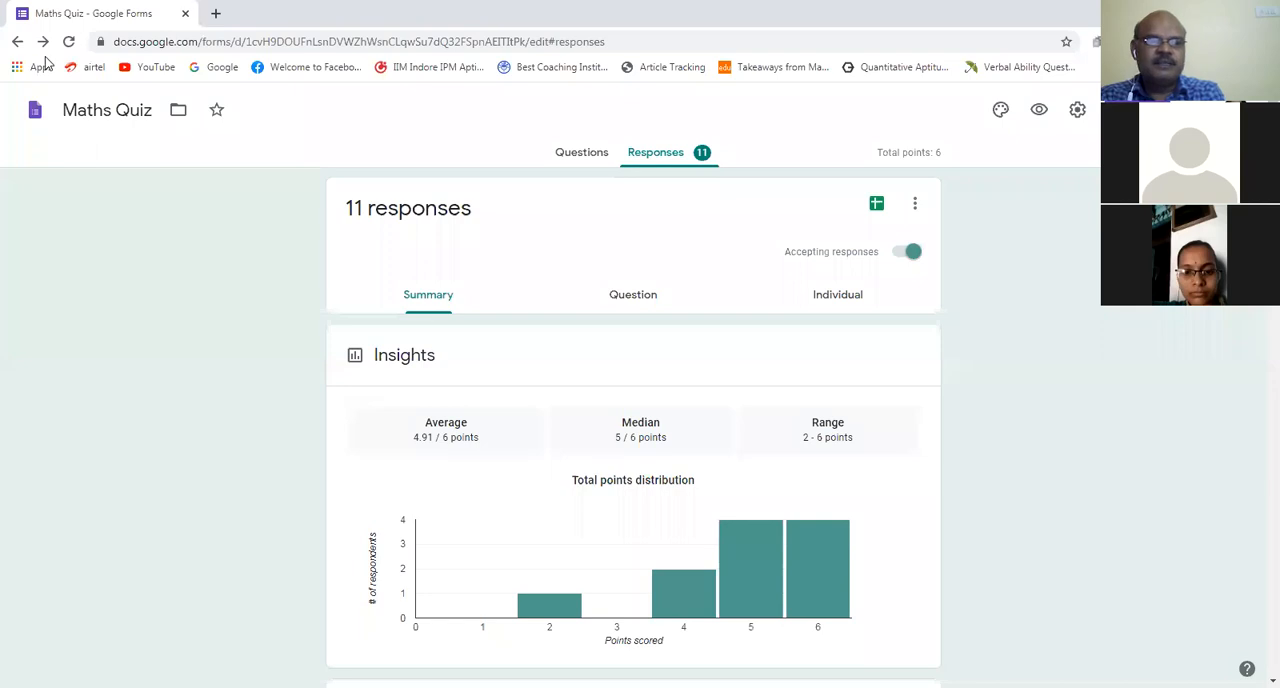
click(17, 43)
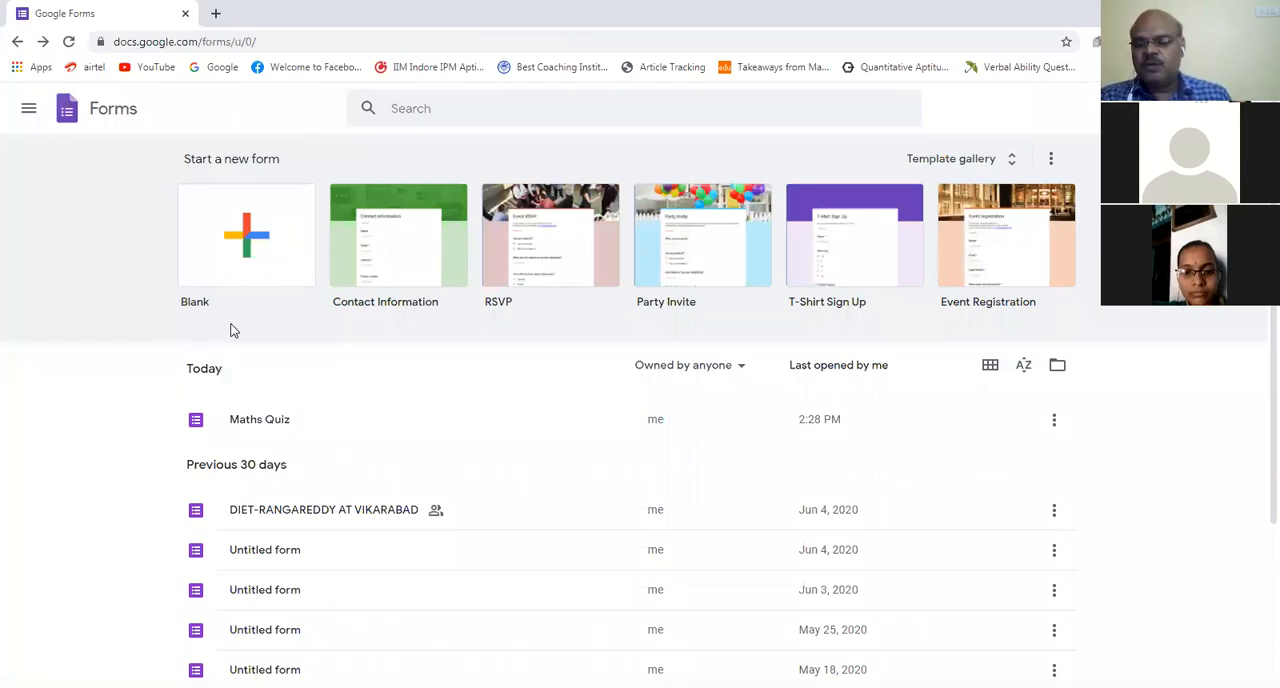
click(243, 240)
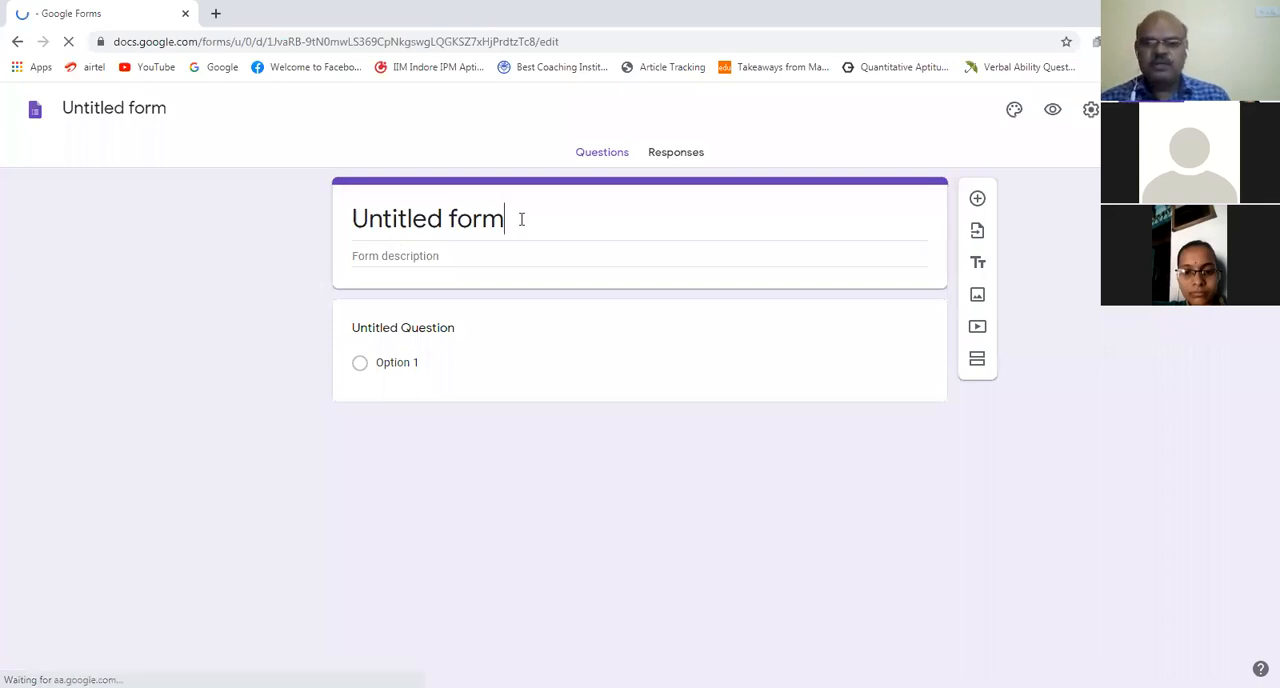
Step: Replace the new form's title with "My First Quiz"
key(BackSpace)
key(BackSpace)
key(BackSpace)
key(BackSpace)
key(BackSpace)
key(BackSpace)
key(BackSpace)
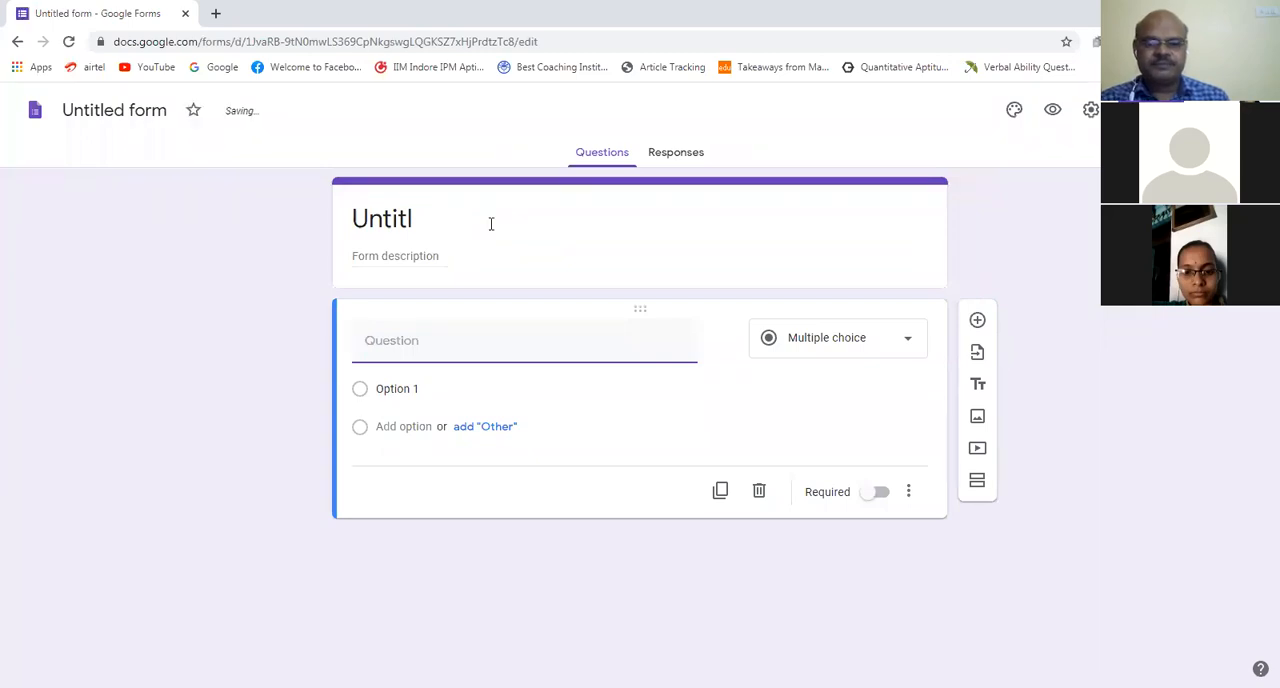
click(467, 217)
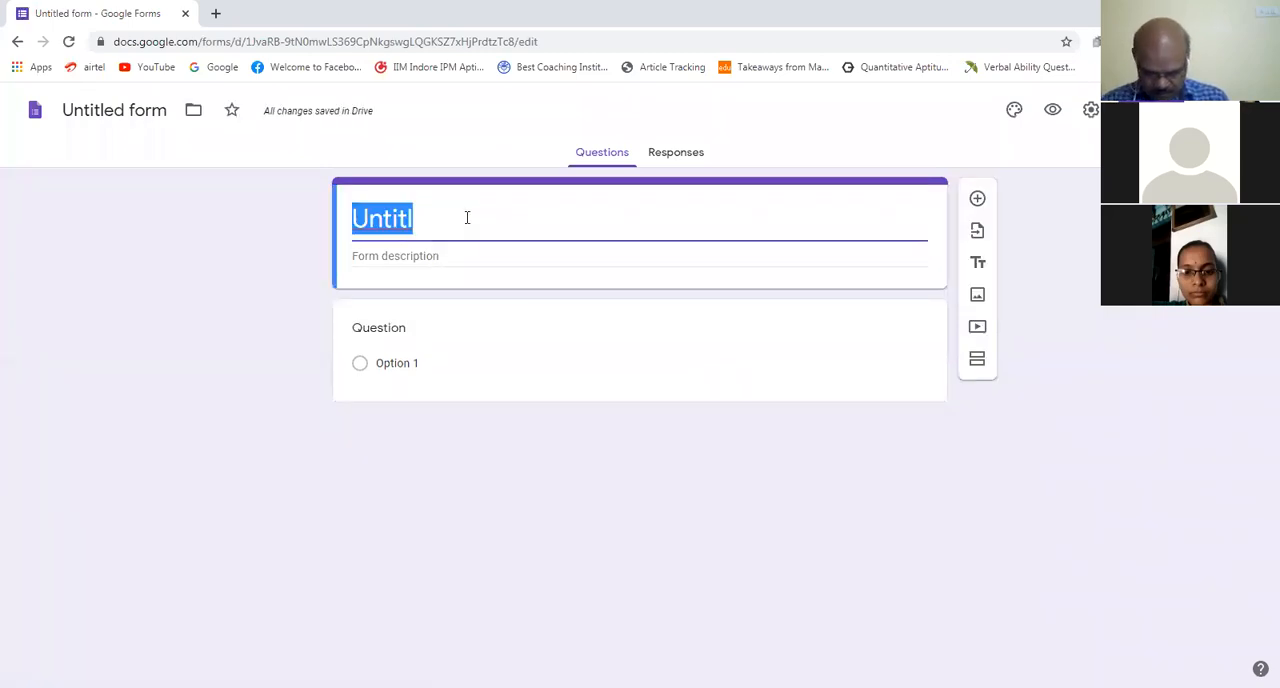
text(M)
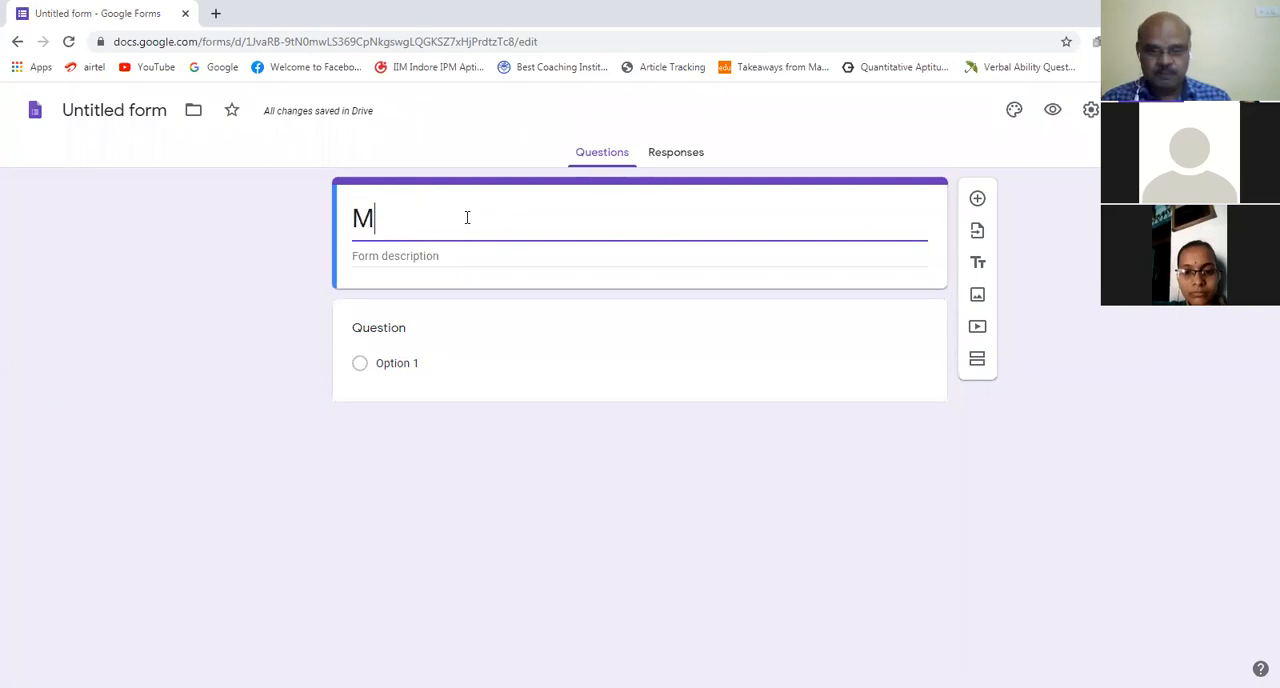
text(y F)
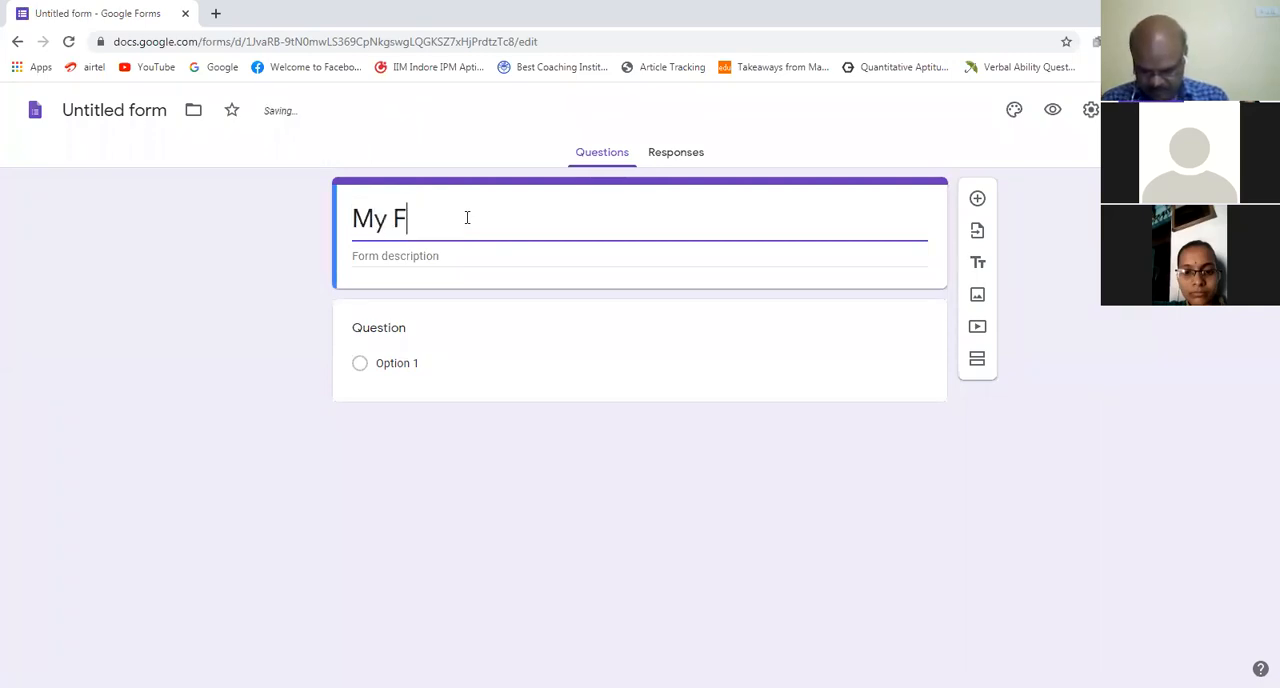
text(irst )
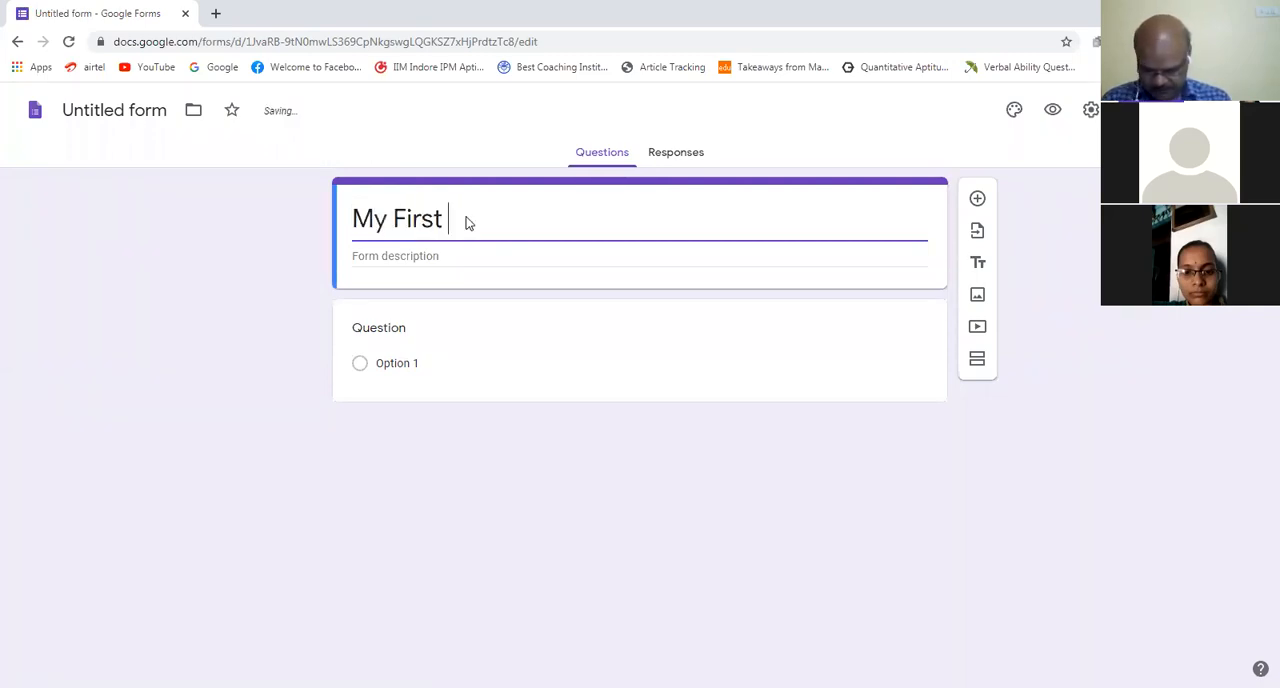
text(Quiz)
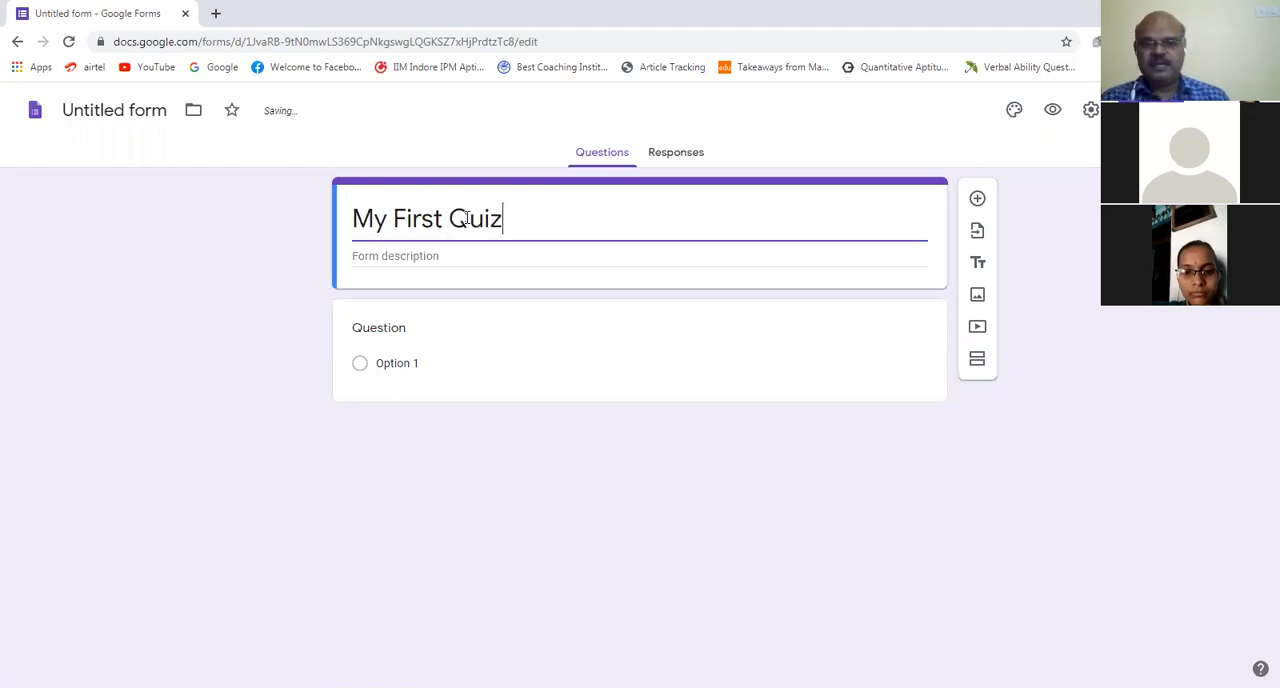
Step: Enter "ICT" as the form description
click(446, 255)
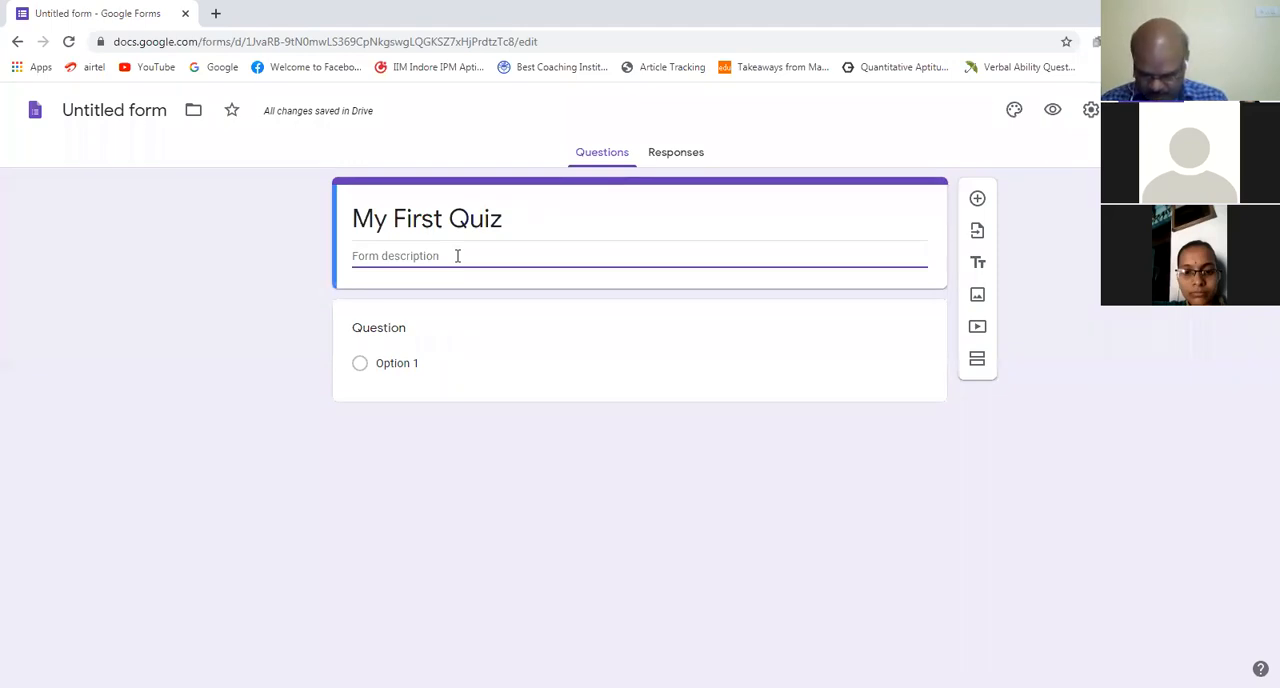
text(ICT)
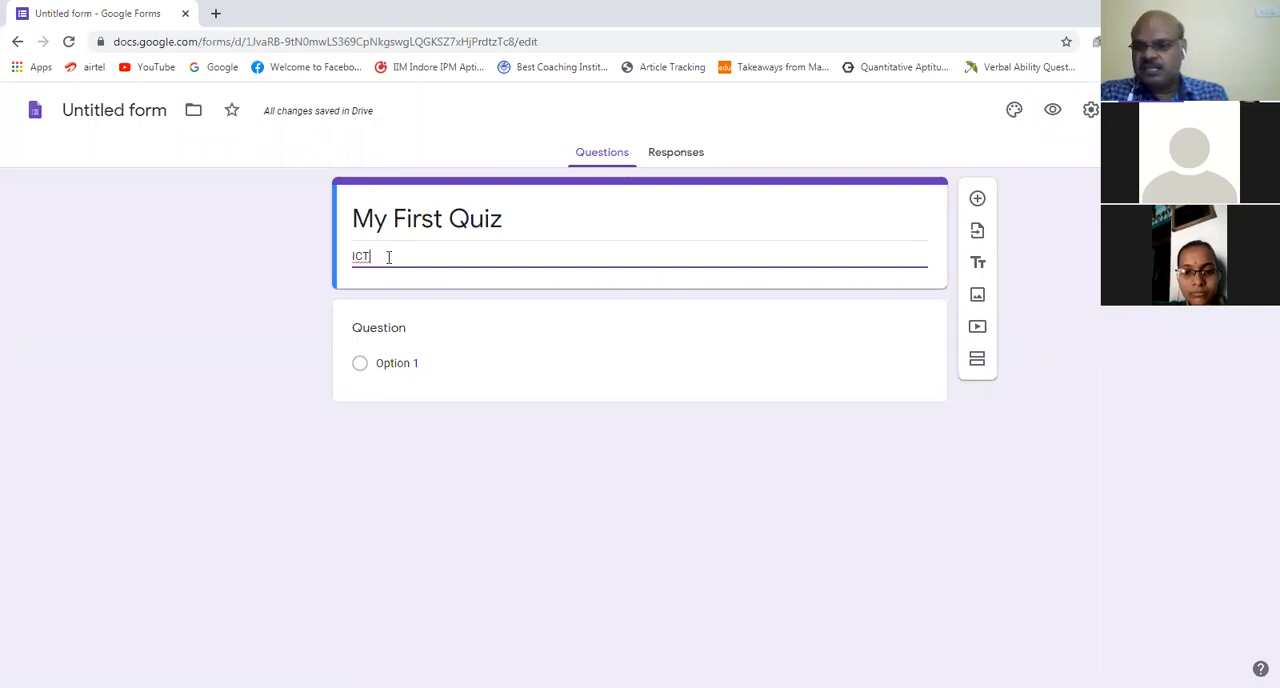
click(395, 331)
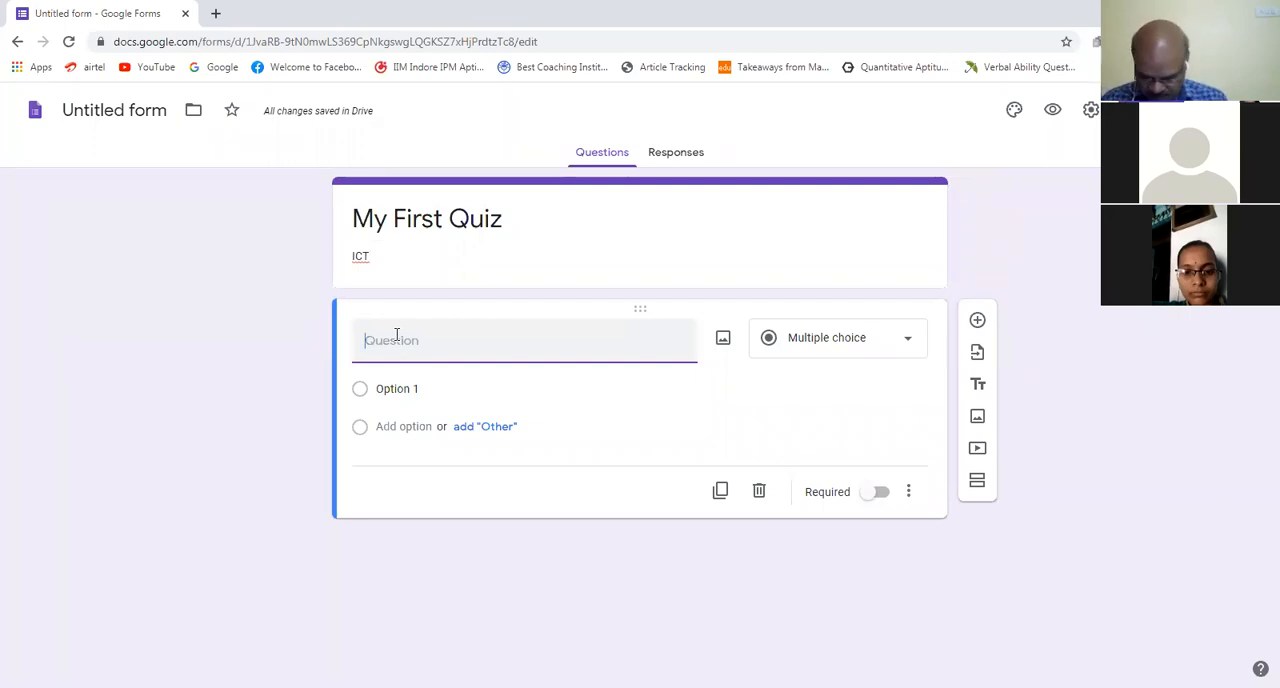
text(N)
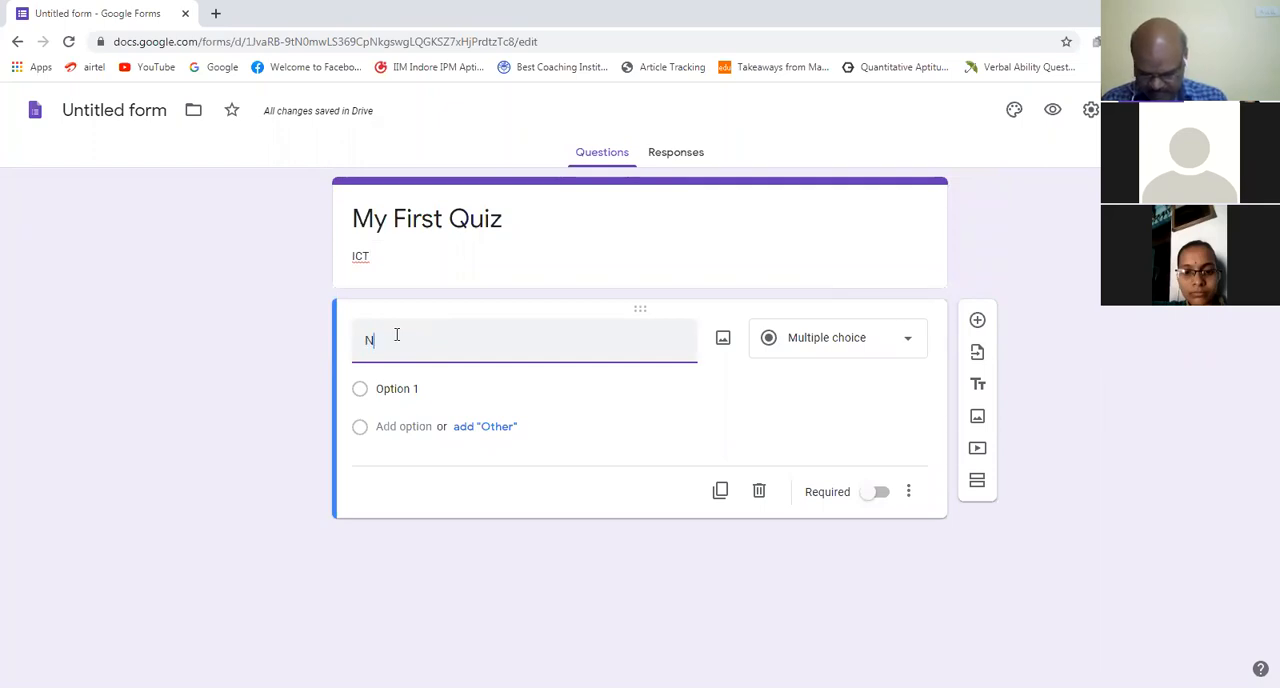
text(ame)
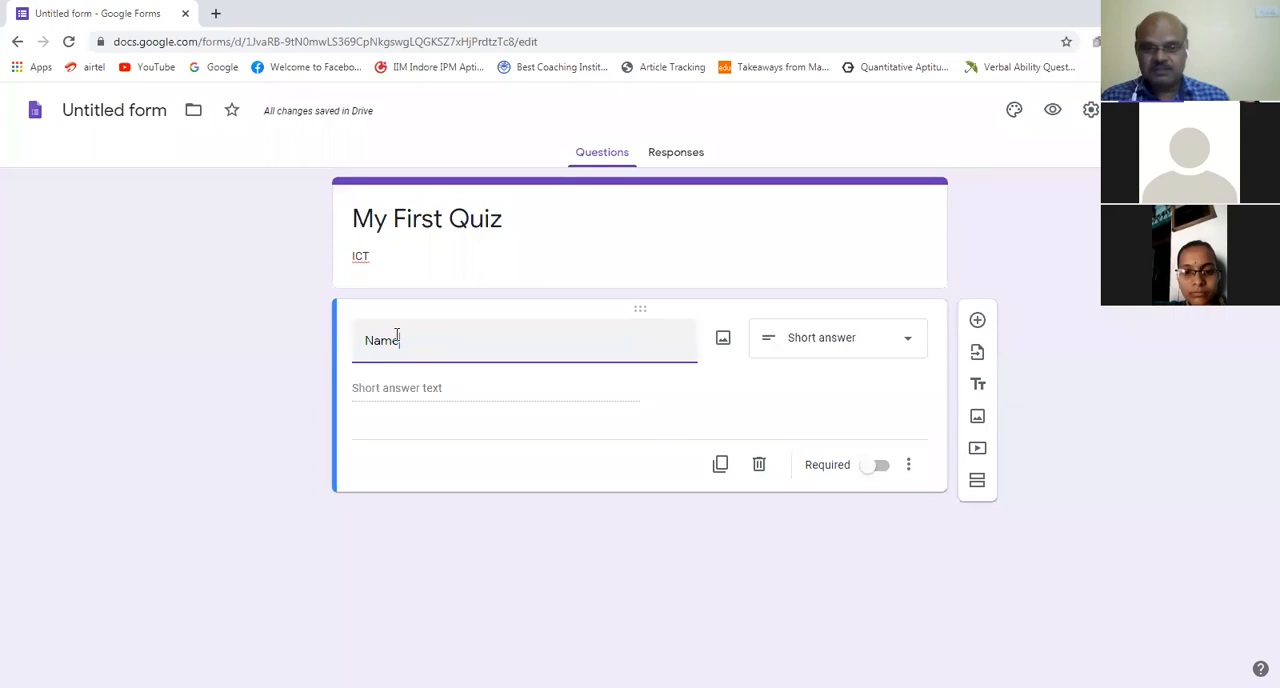
text(:)
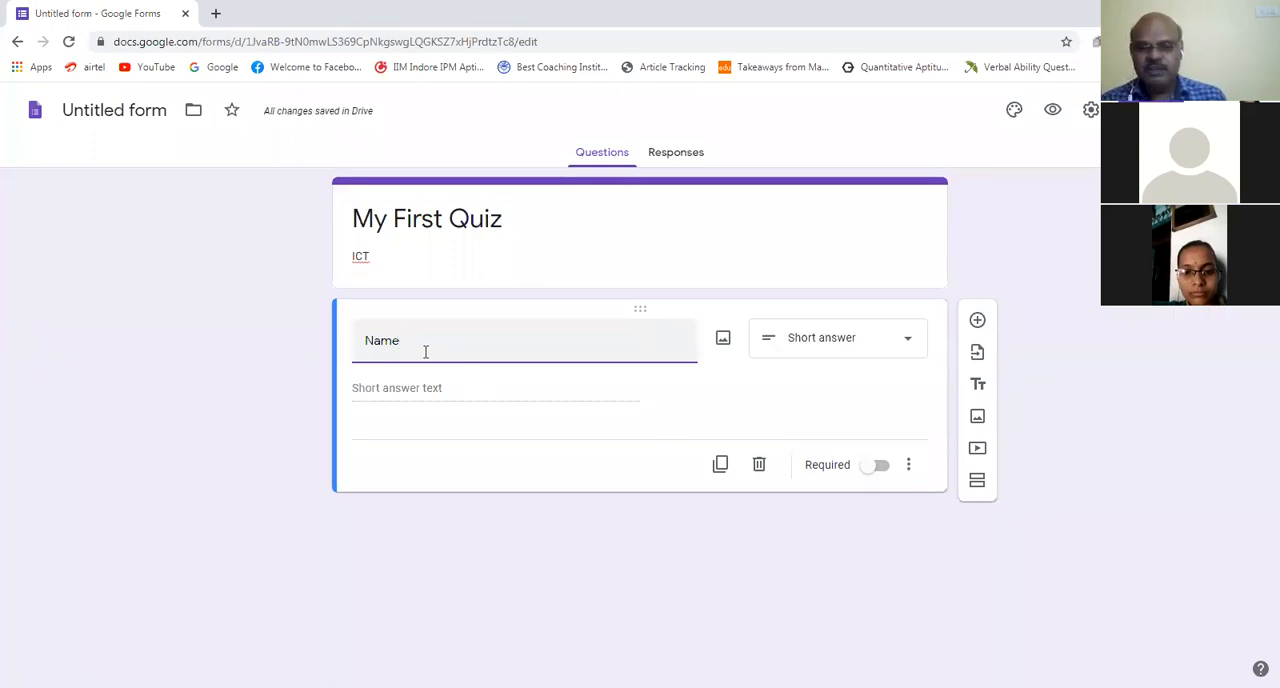
key(BackSpace)
key(BackSpace)
key(BackSpace)
key(BackSpace)
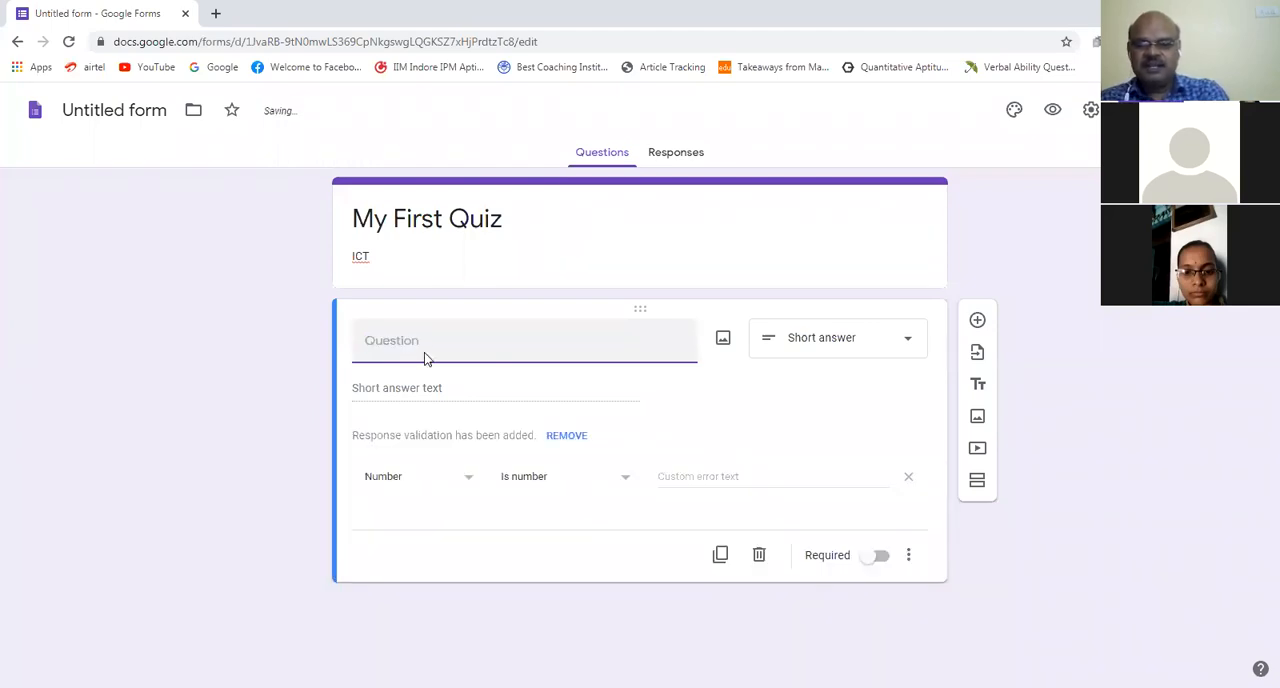
click(432, 249)
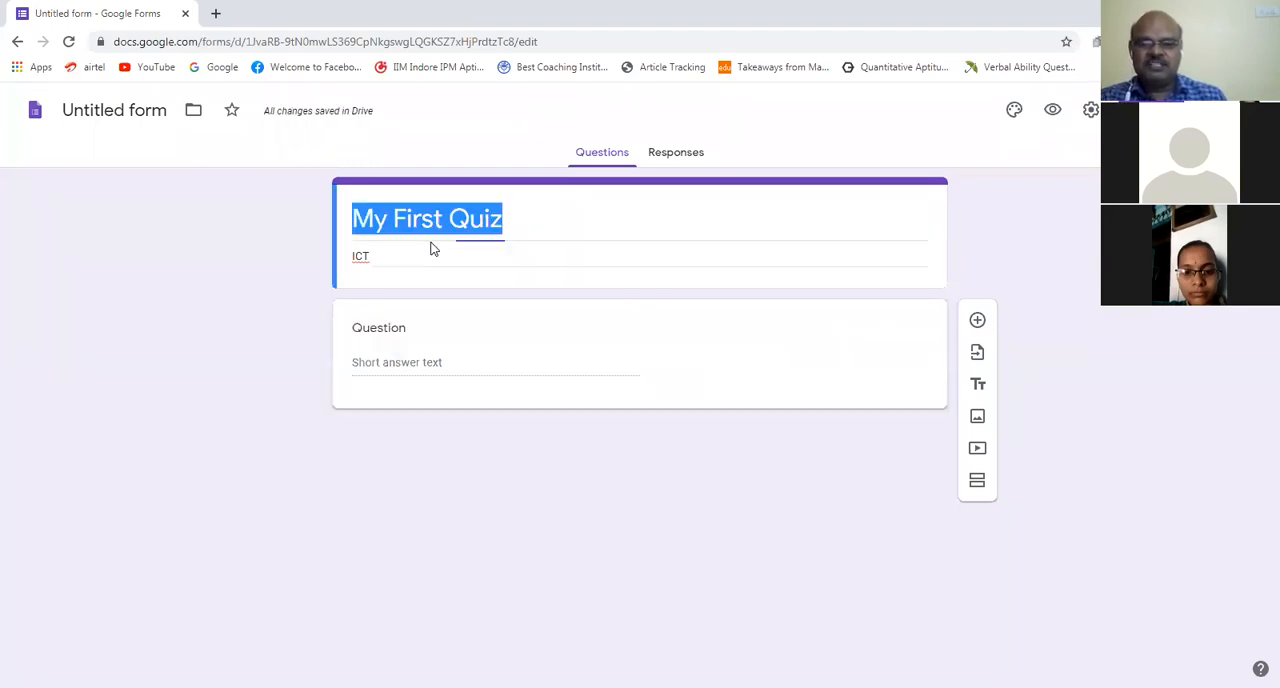
click(405, 336)
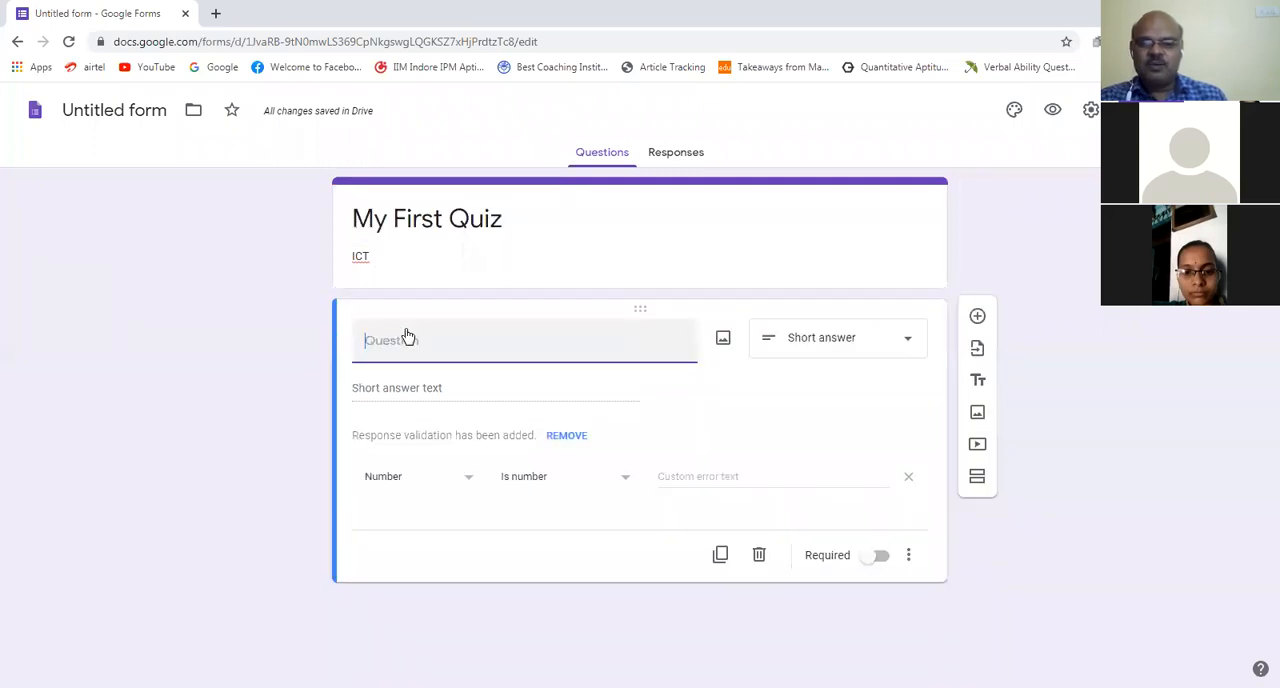
click(910, 340)
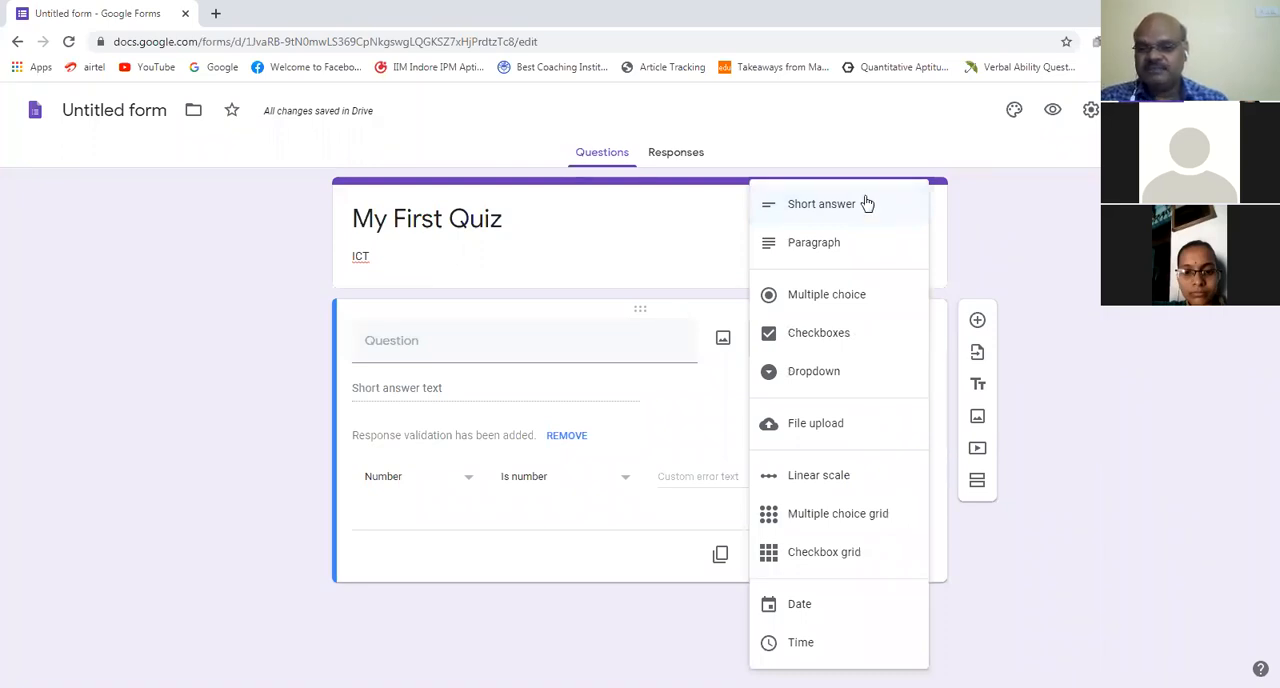
click(634, 260)
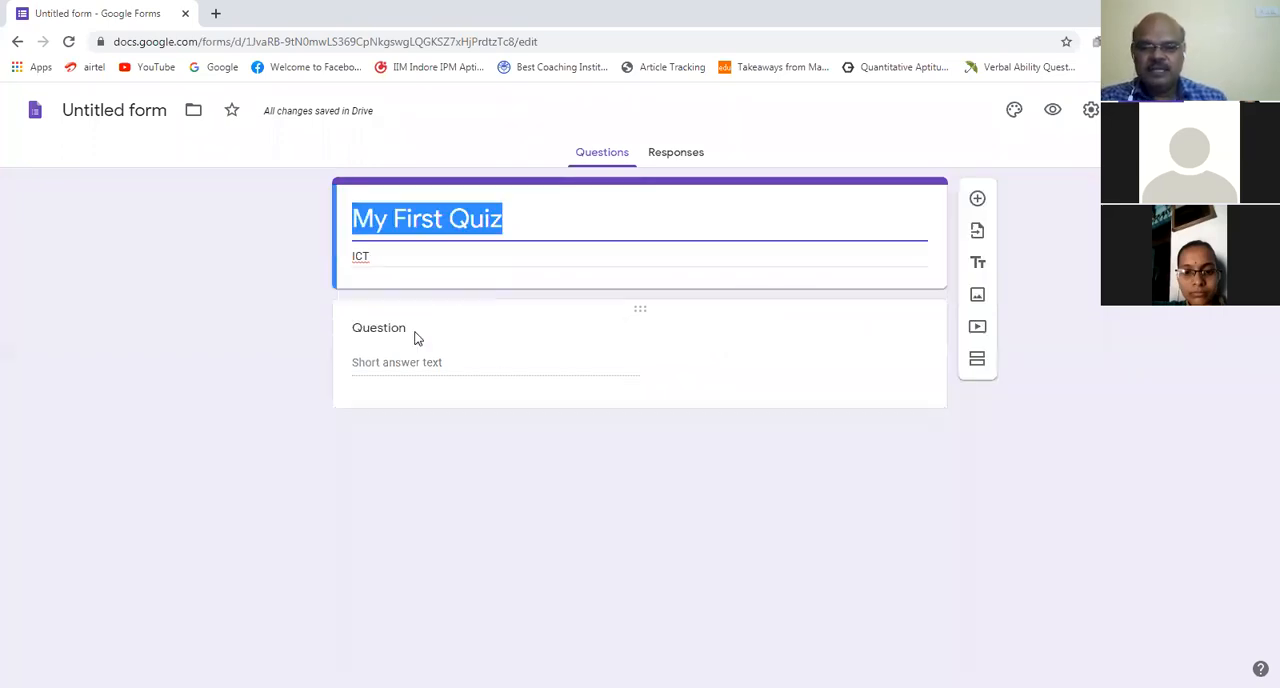
Step: Title the first question "Name:" and keep it as a short answer question
click(403, 329)
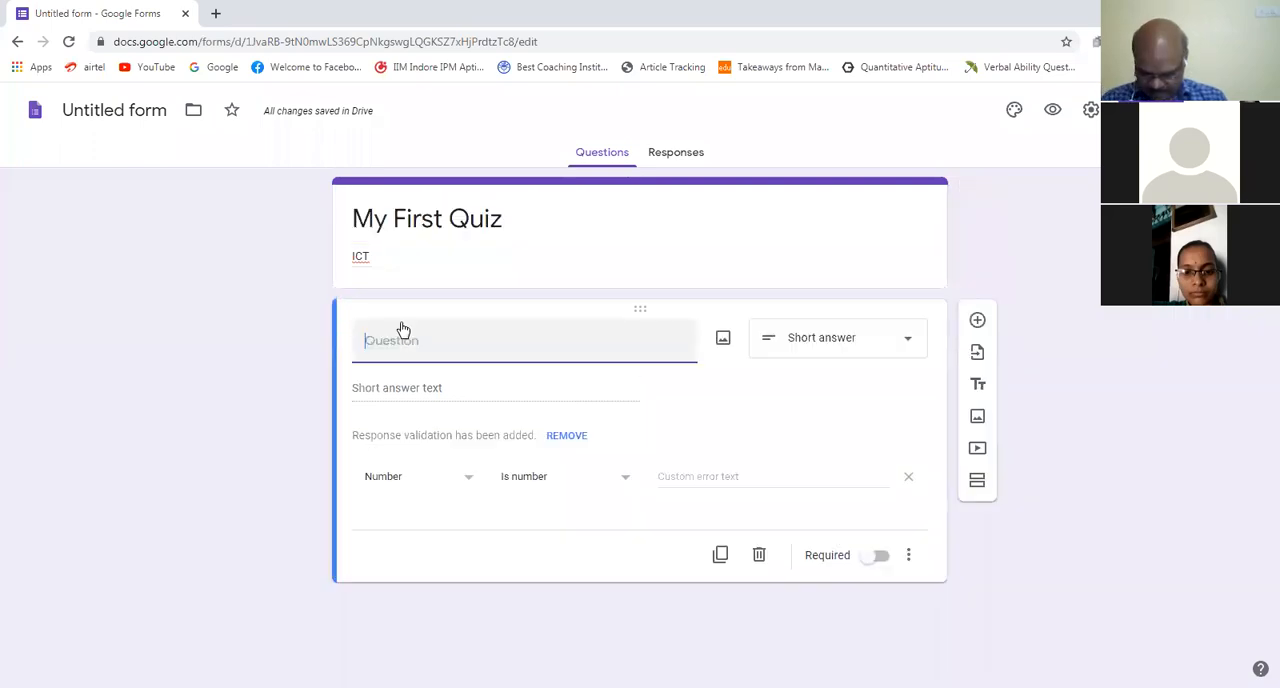
text(Name:)
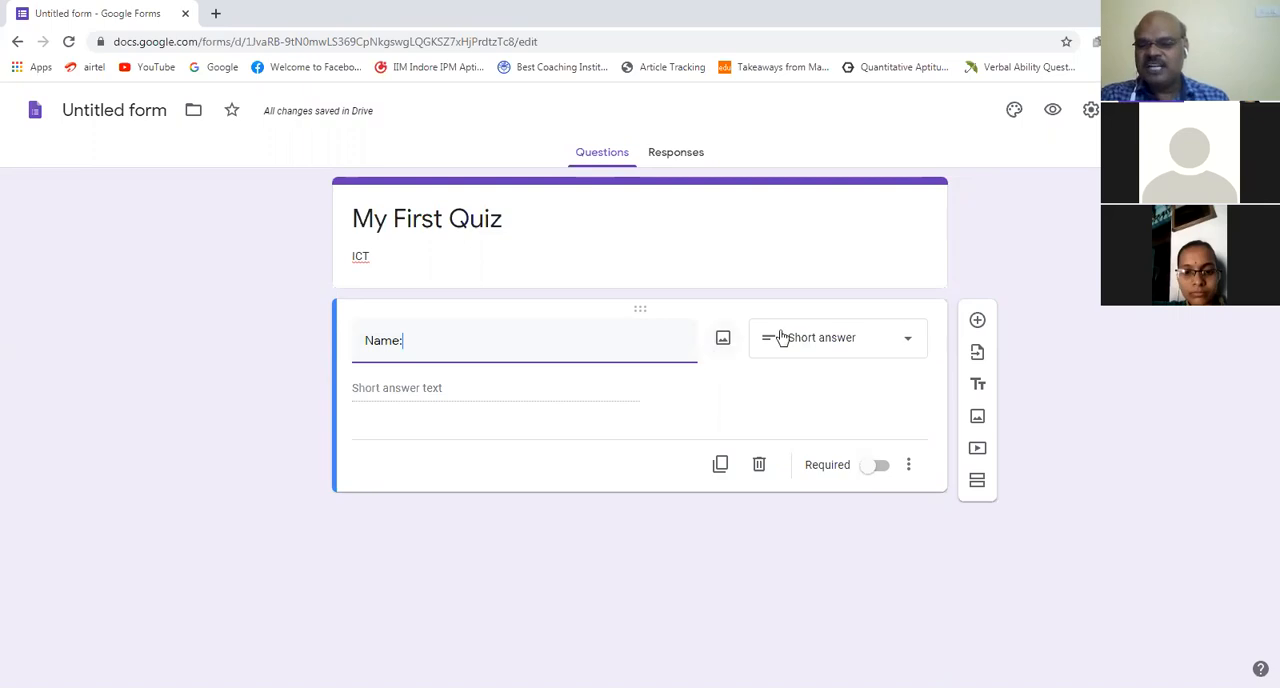
click(905, 340)
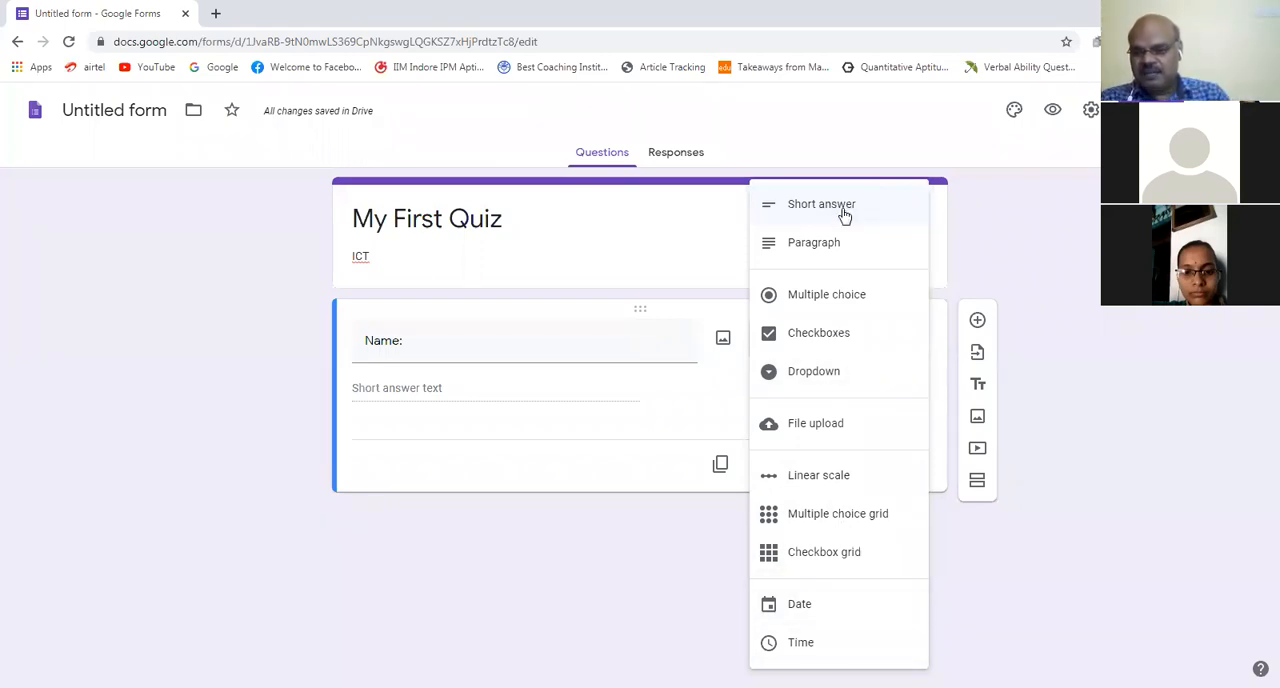
click(417, 337)
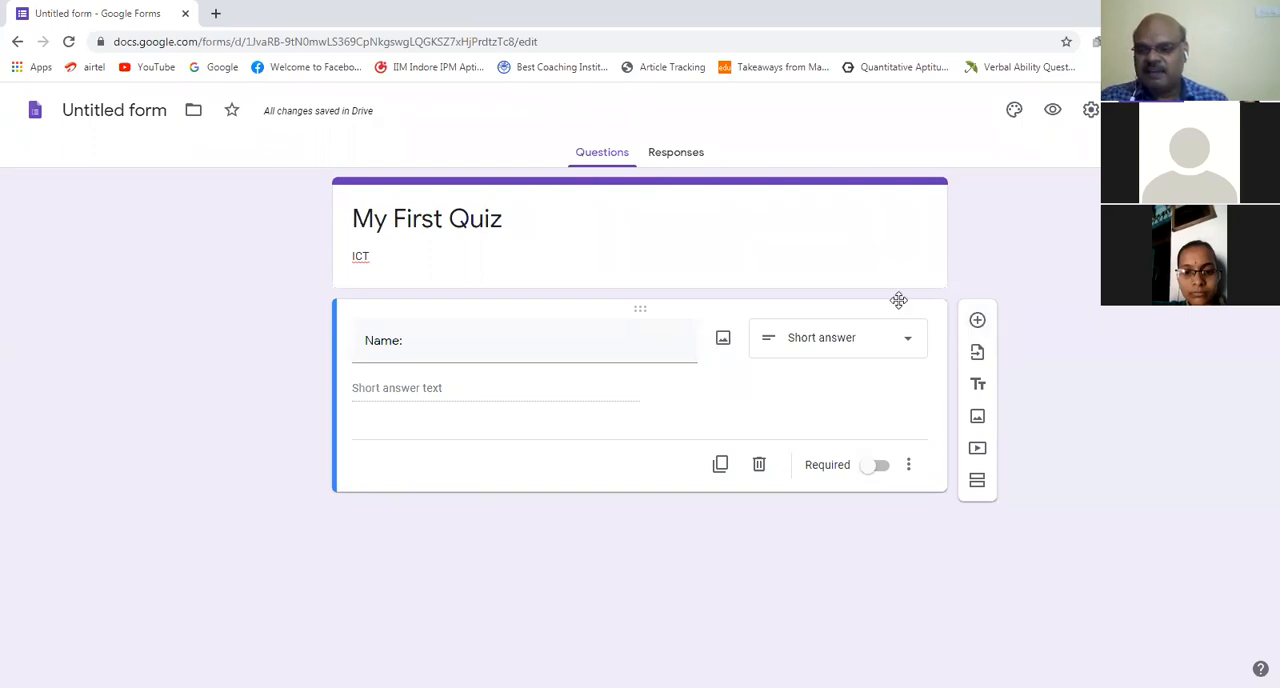
Step: Add a second question to the form, titled "Roll No:"
click(977, 321)
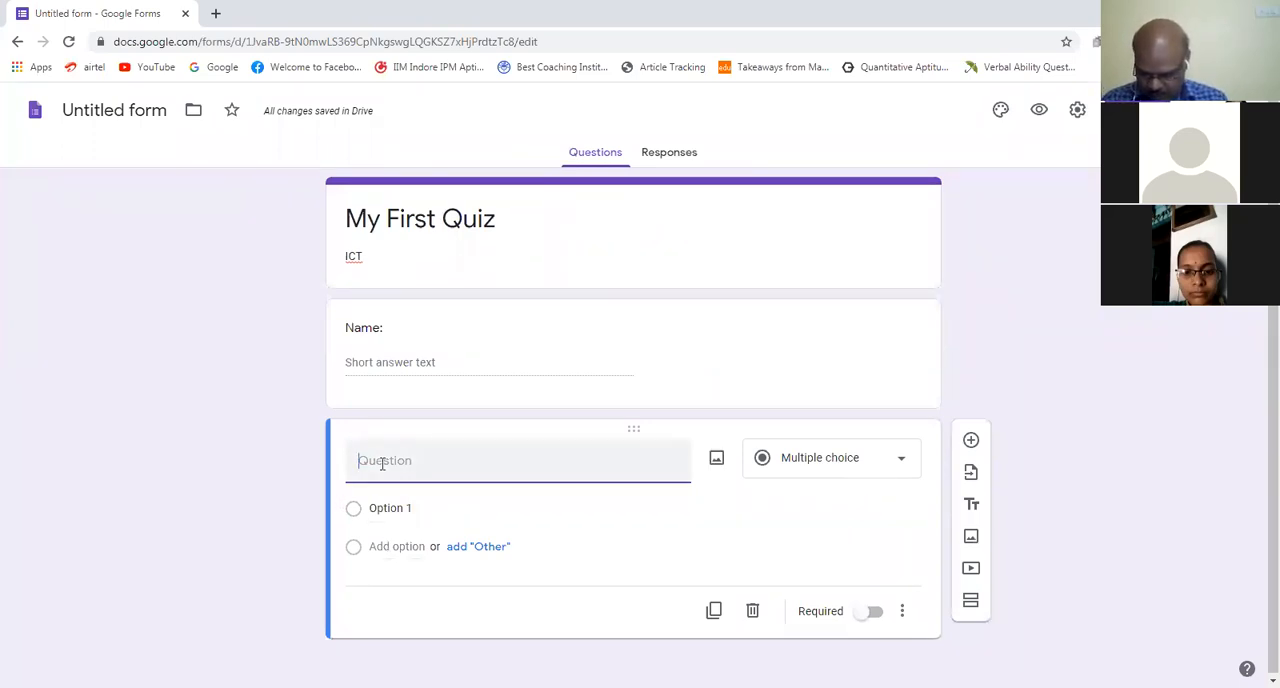
text(oll No)
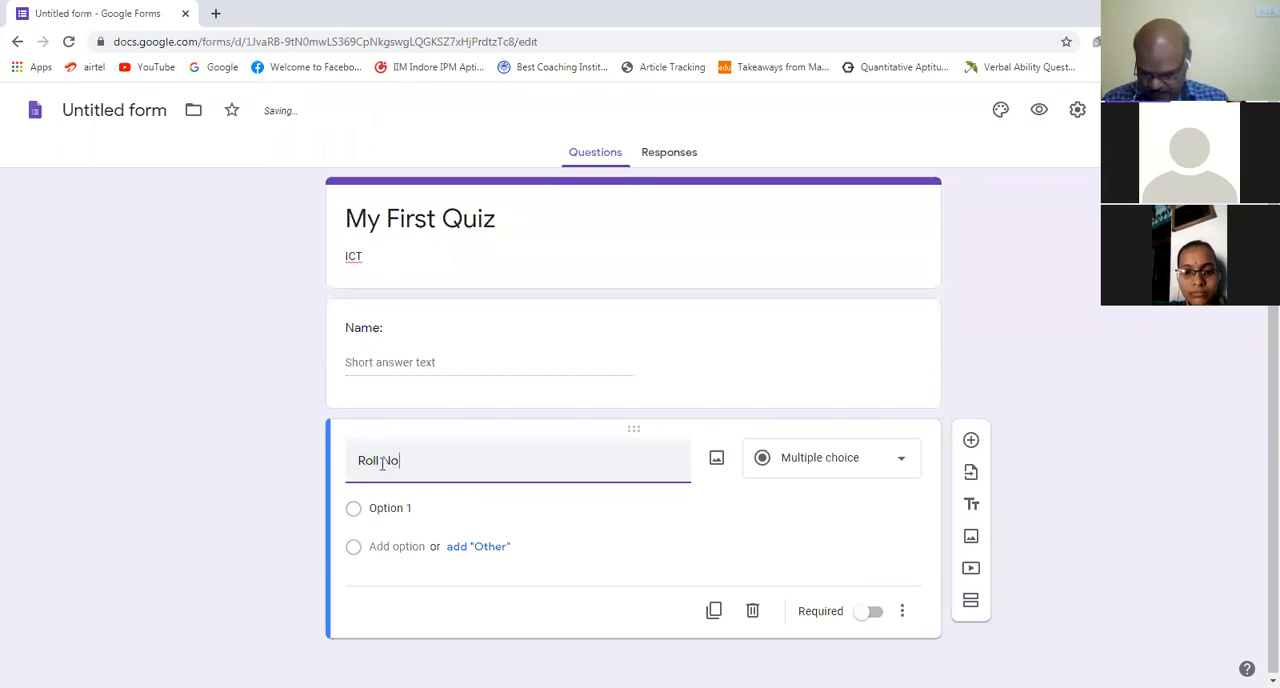
text(:)
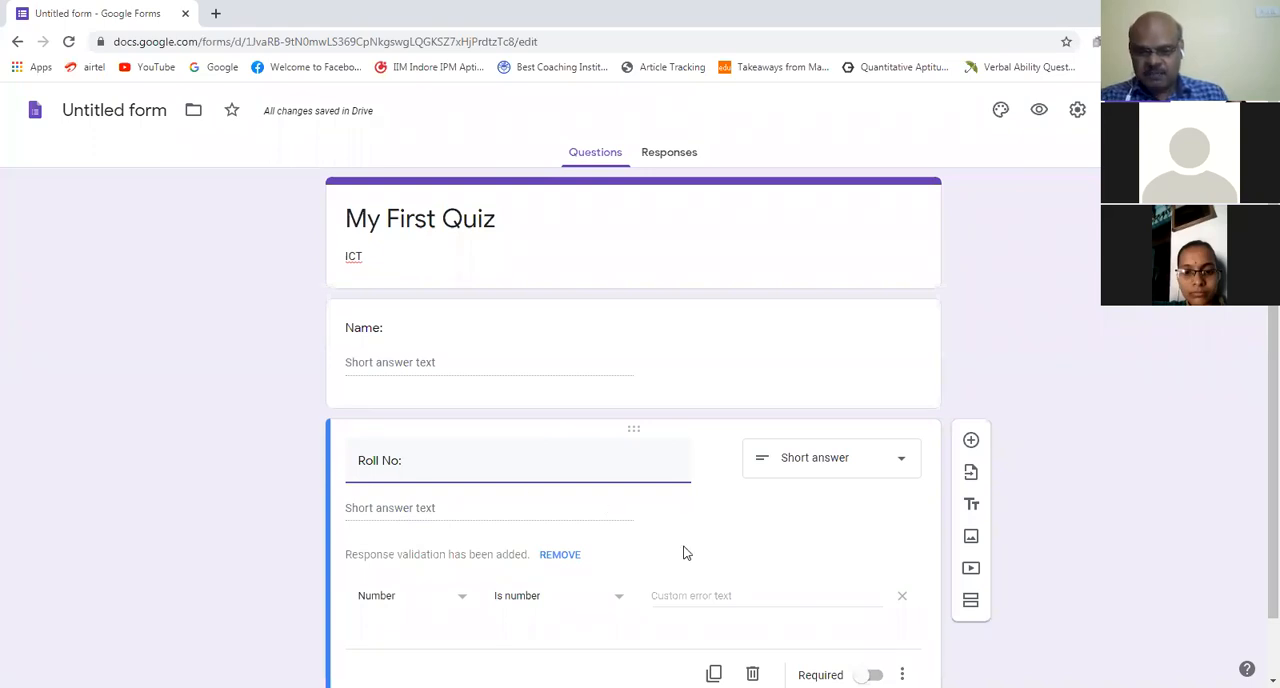
Step: Add a third question titled "Medium" below the roll number question
click(970, 440)
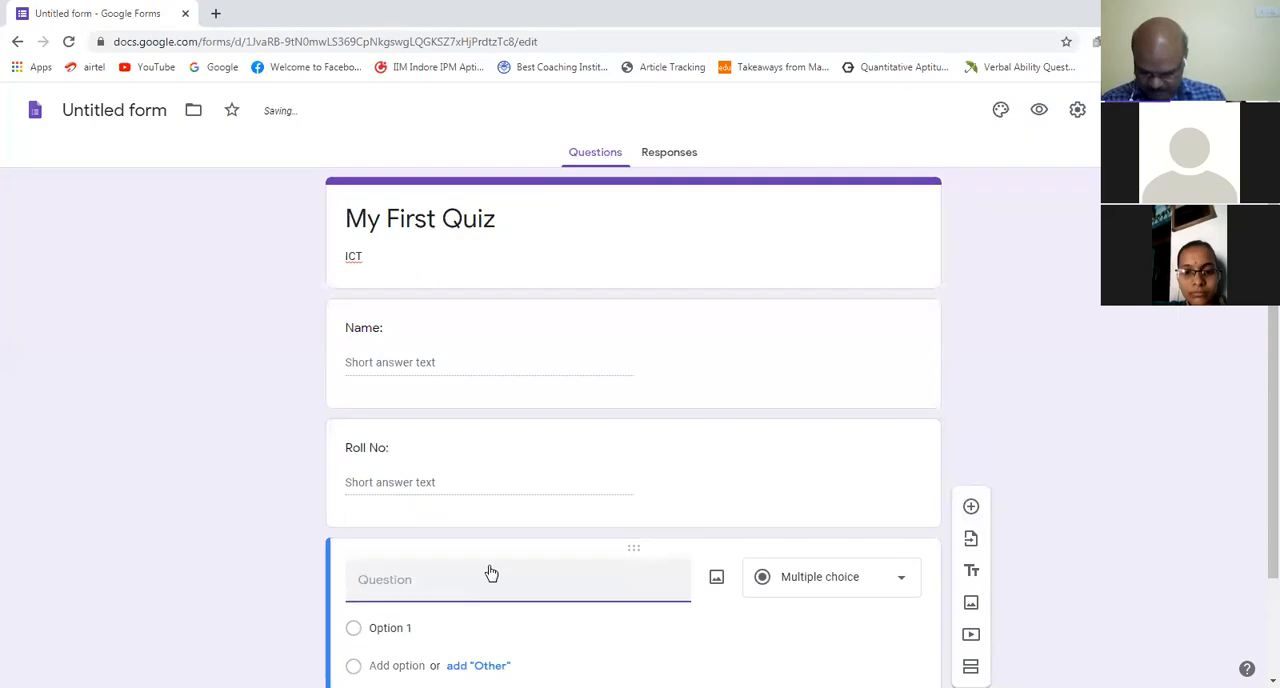
text(Mediu)
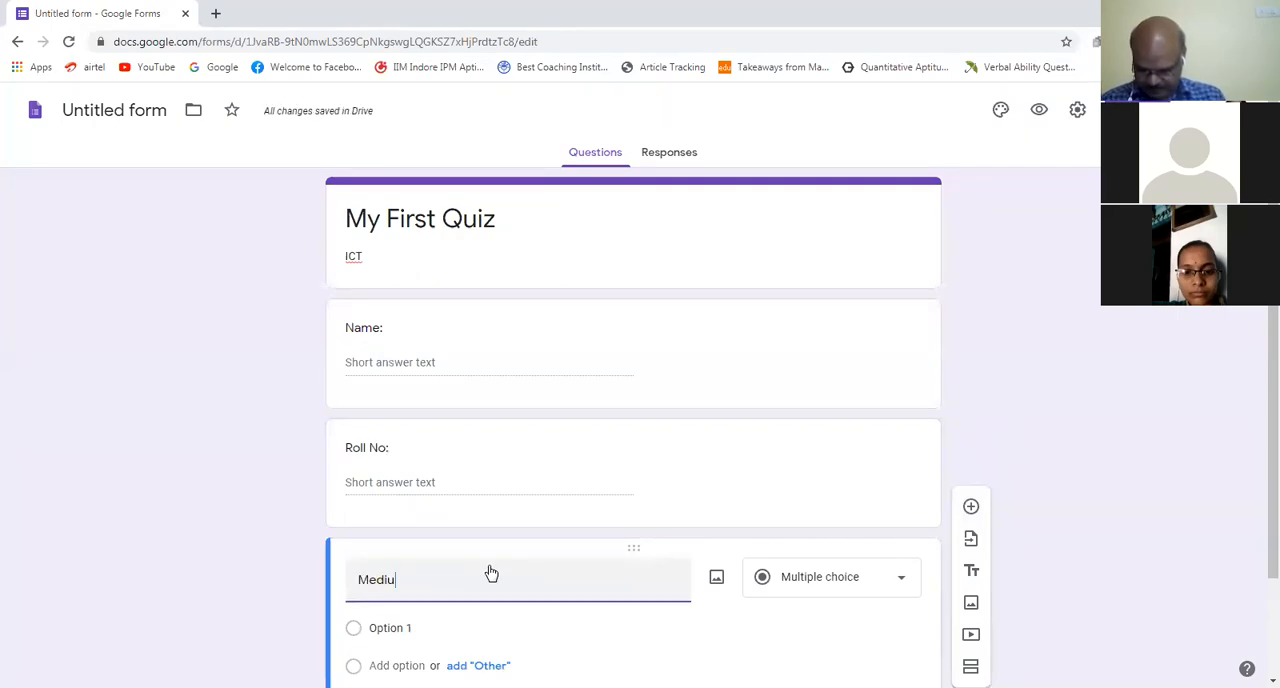
text(m)
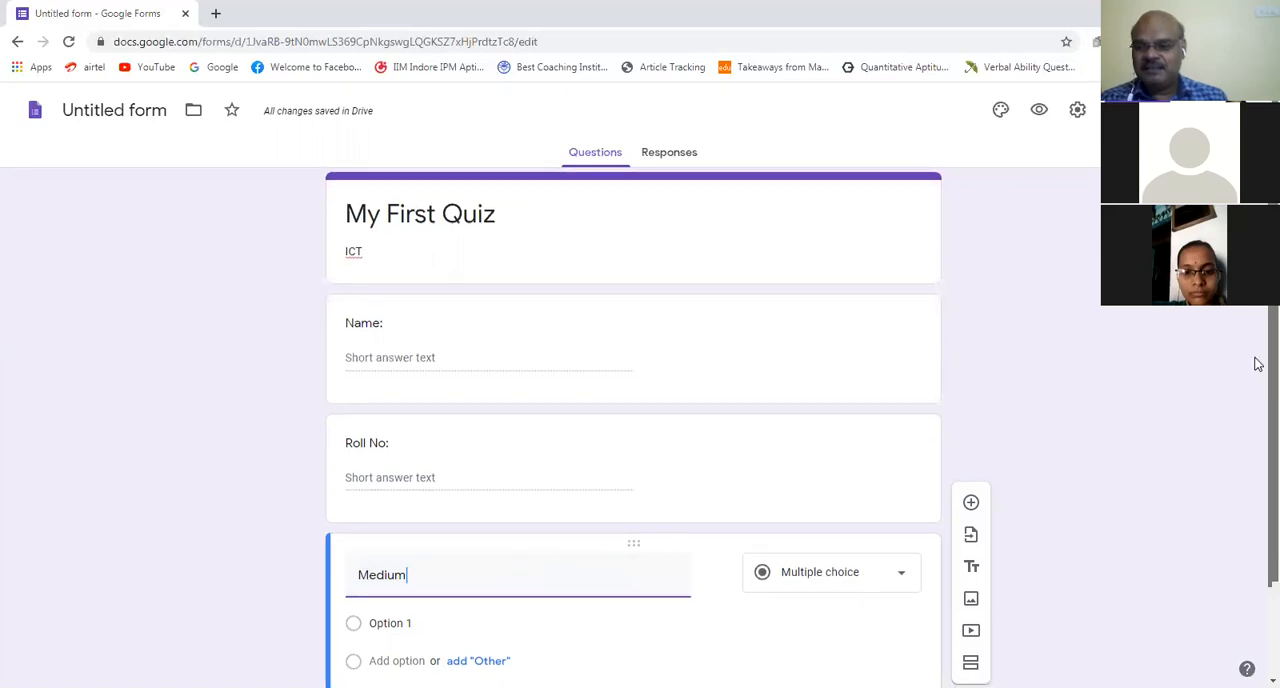
Step: Enter "TM" and "EM" as the first two answer options of the Medium question
scroll(1256, 385, down, 1)
scroll(1258, 398, down, 1)
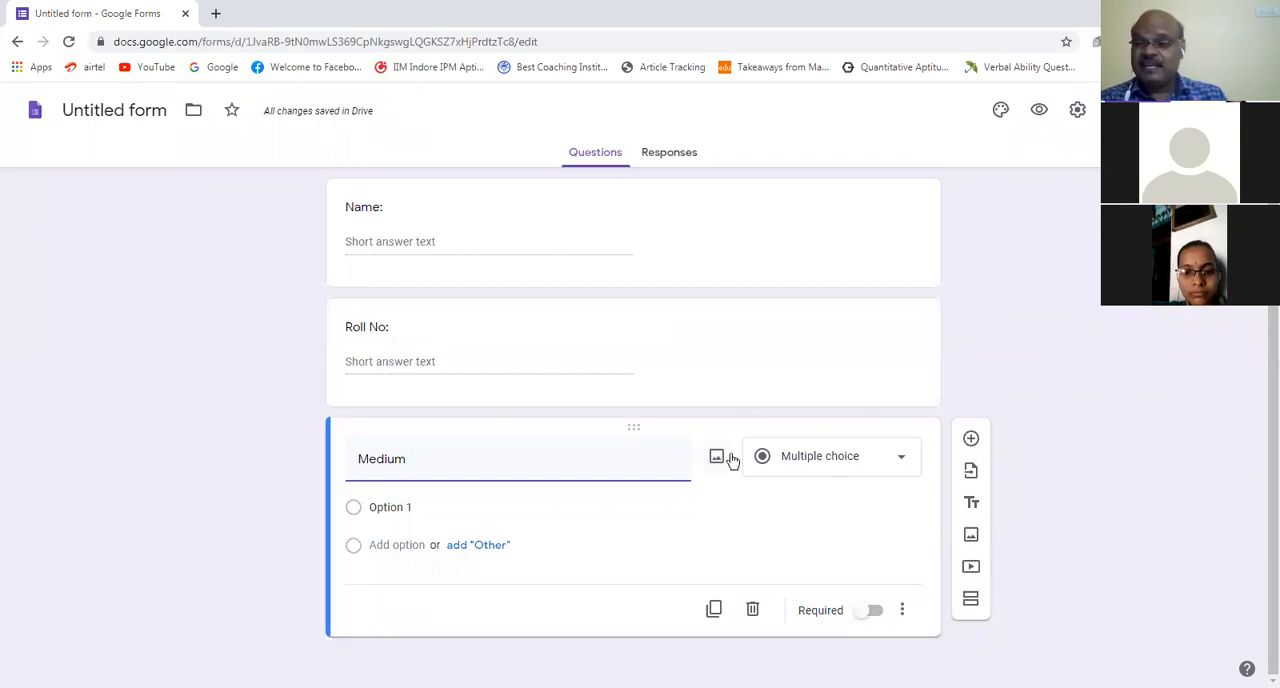
click(393, 511)
text(TM)
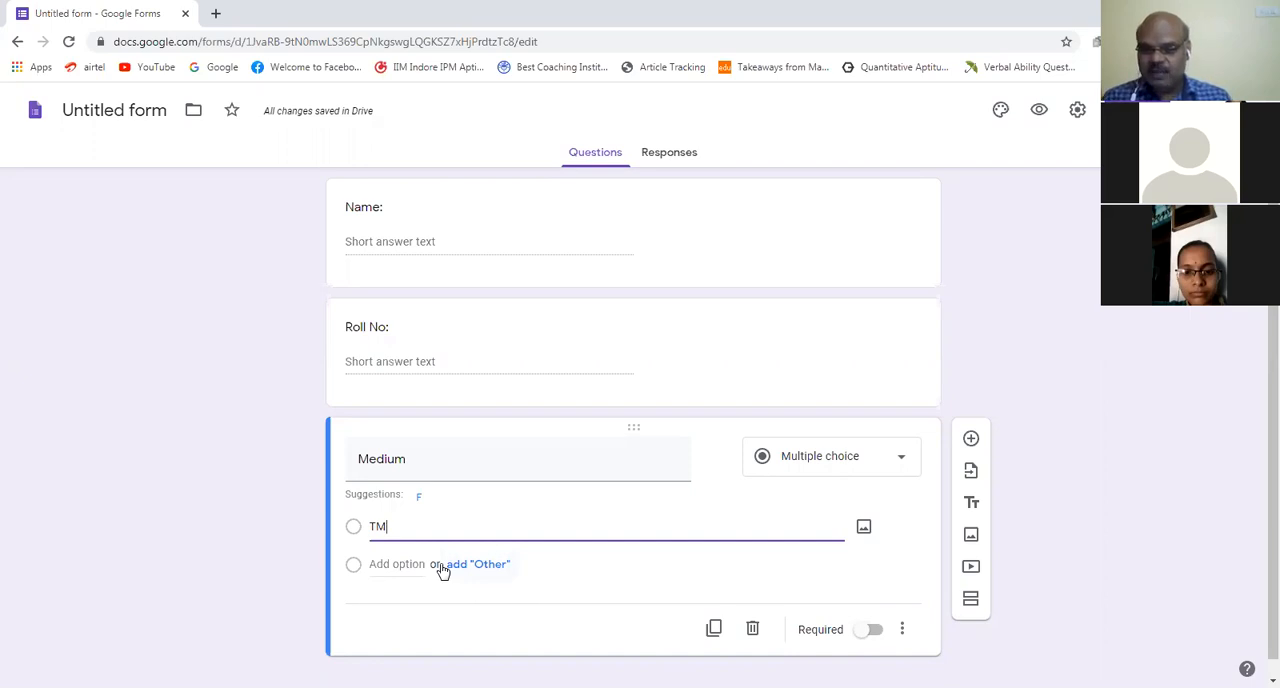
key(Return)
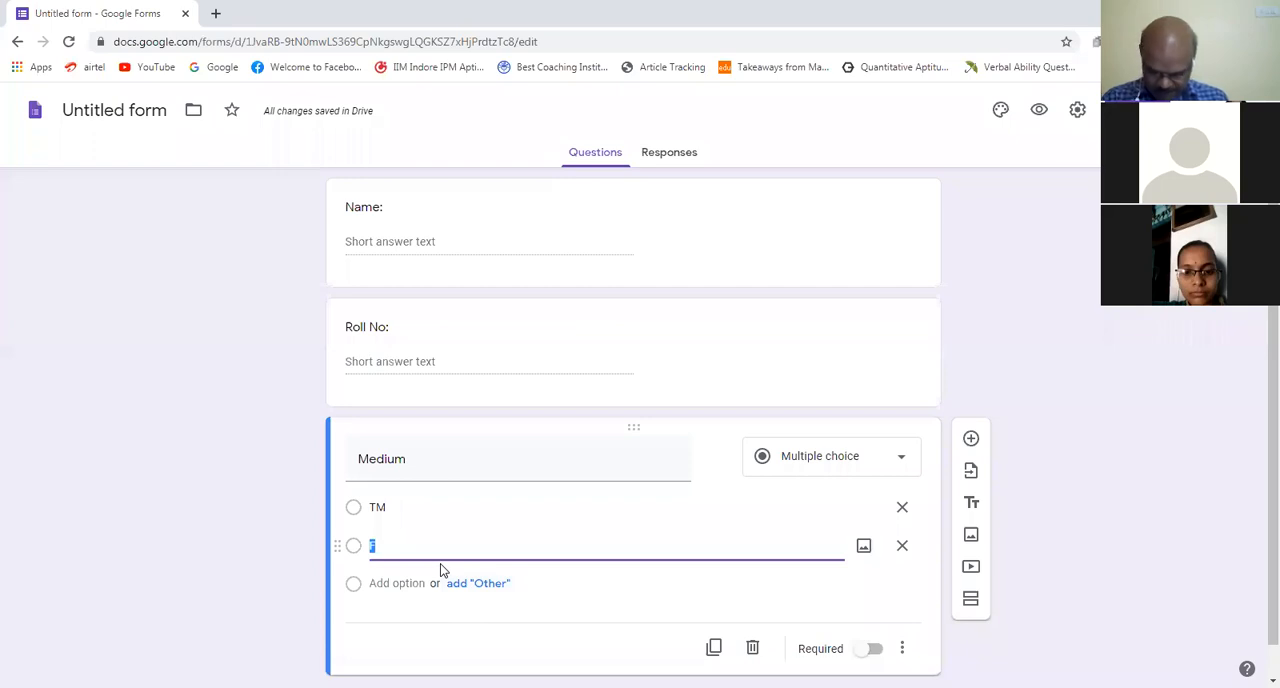
text(EM)
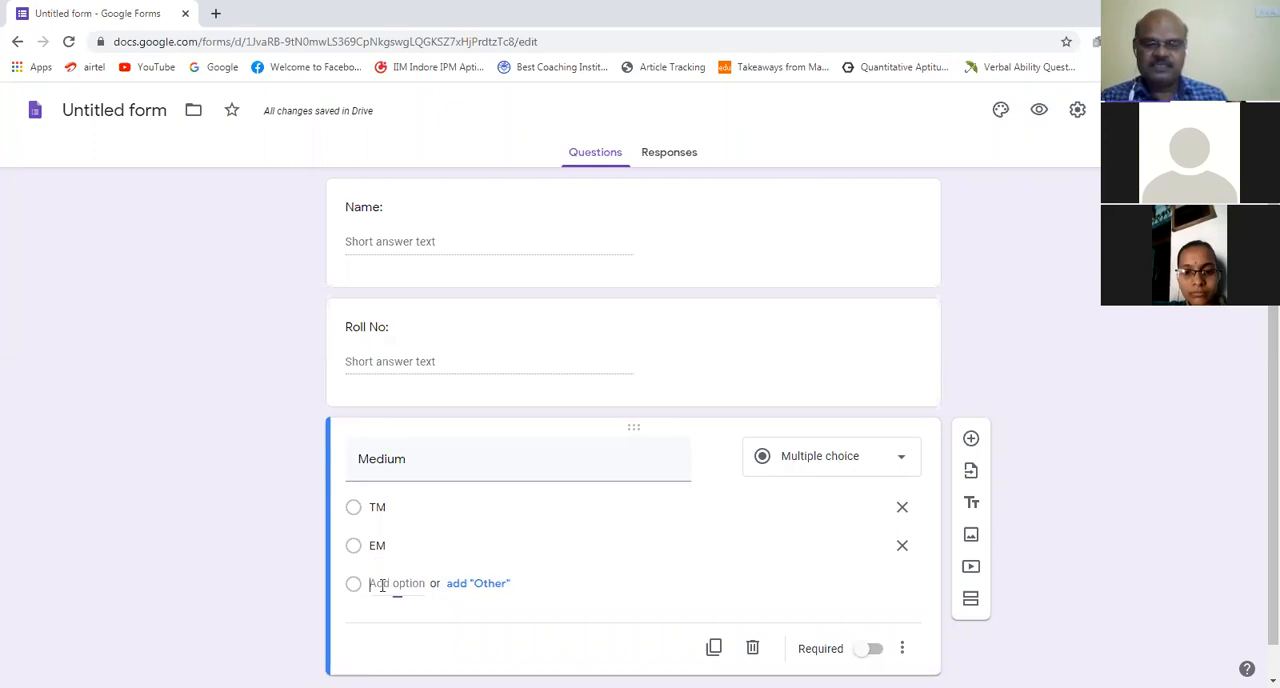
Step: Add "UM" as the third option of the Medium question and remove the surplus fourth option
click(384, 585)
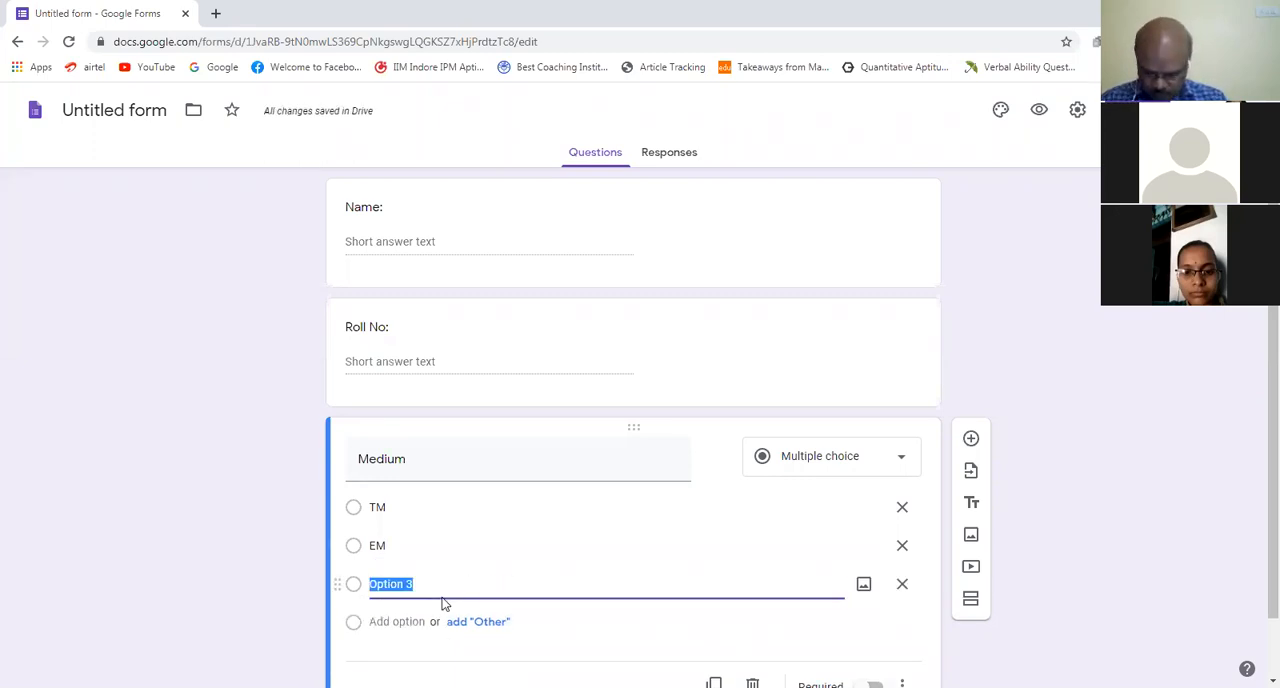
text(UM)
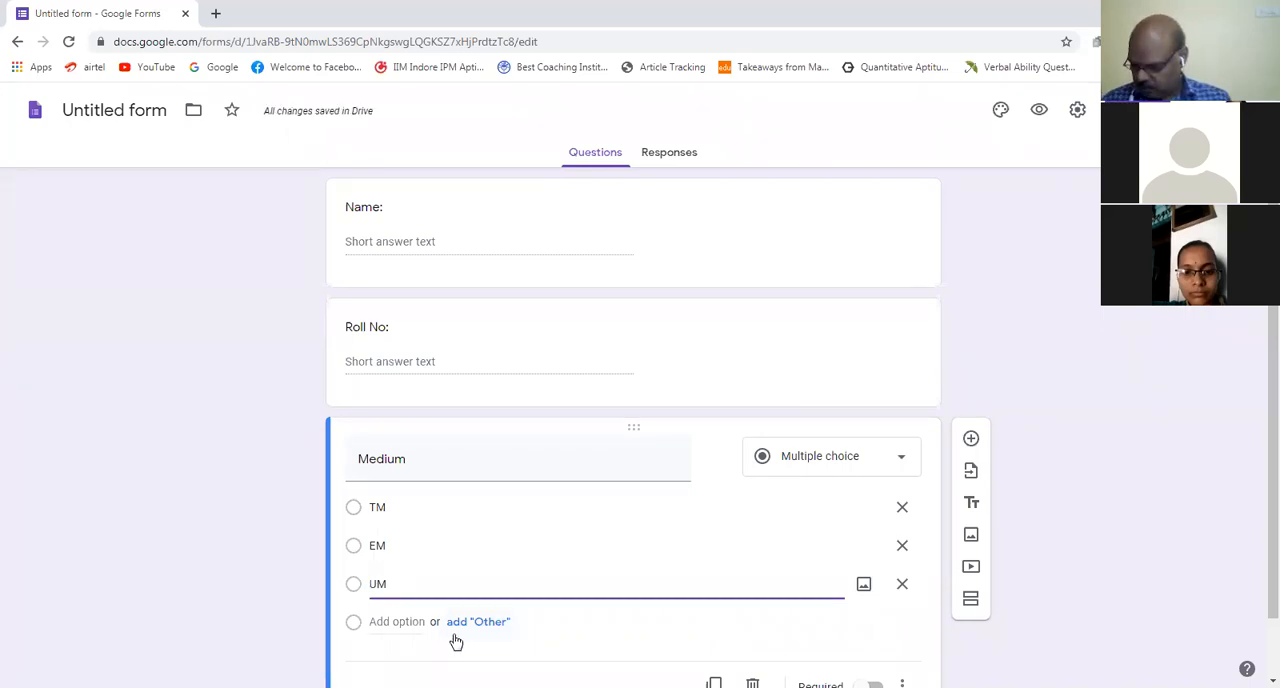
key(Return)
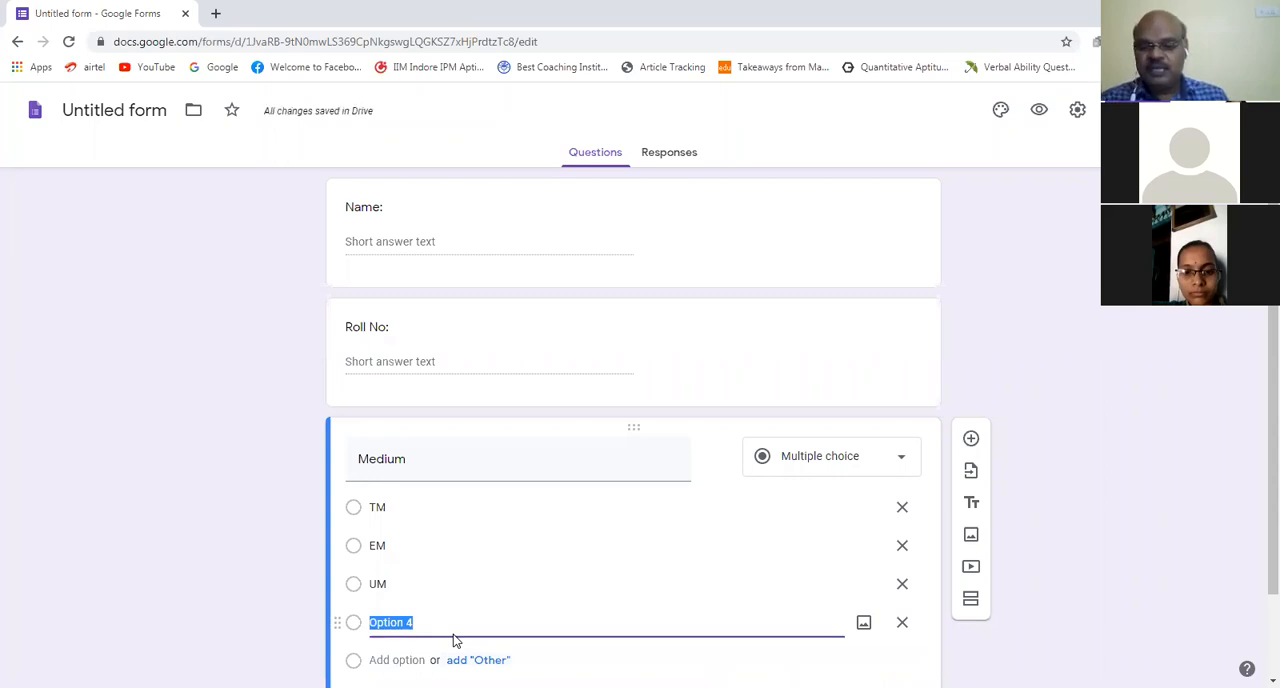
click(903, 624)
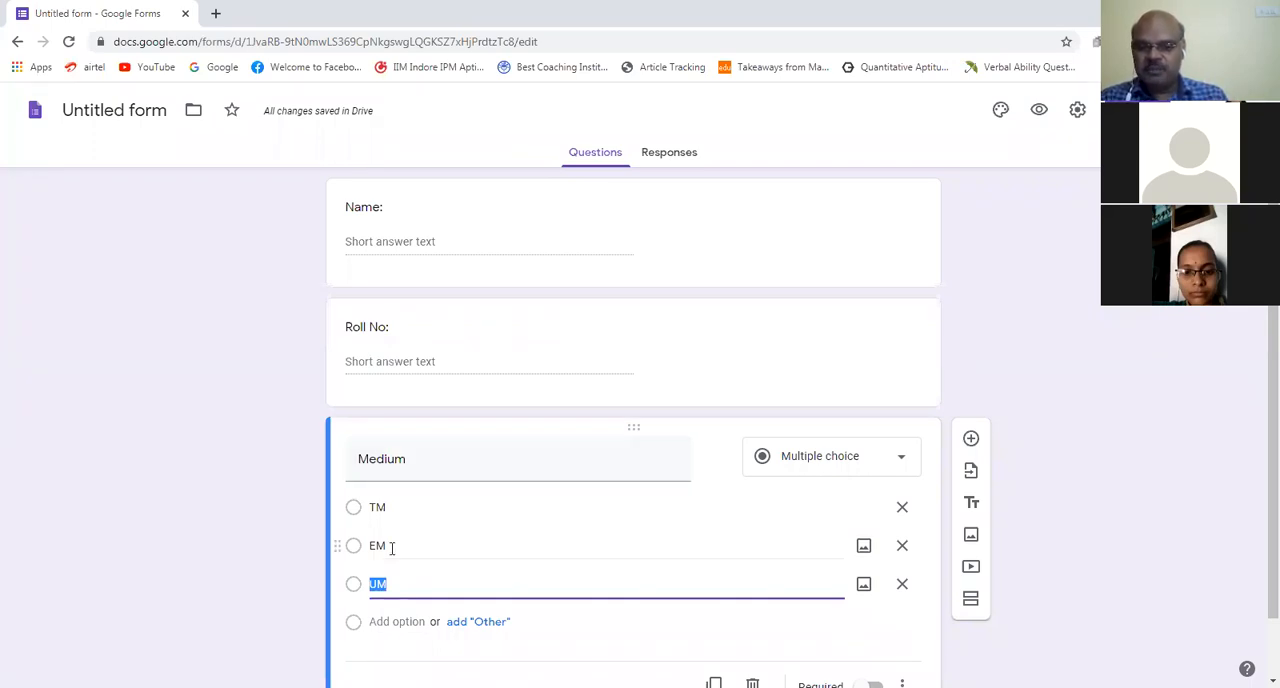
click(404, 582)
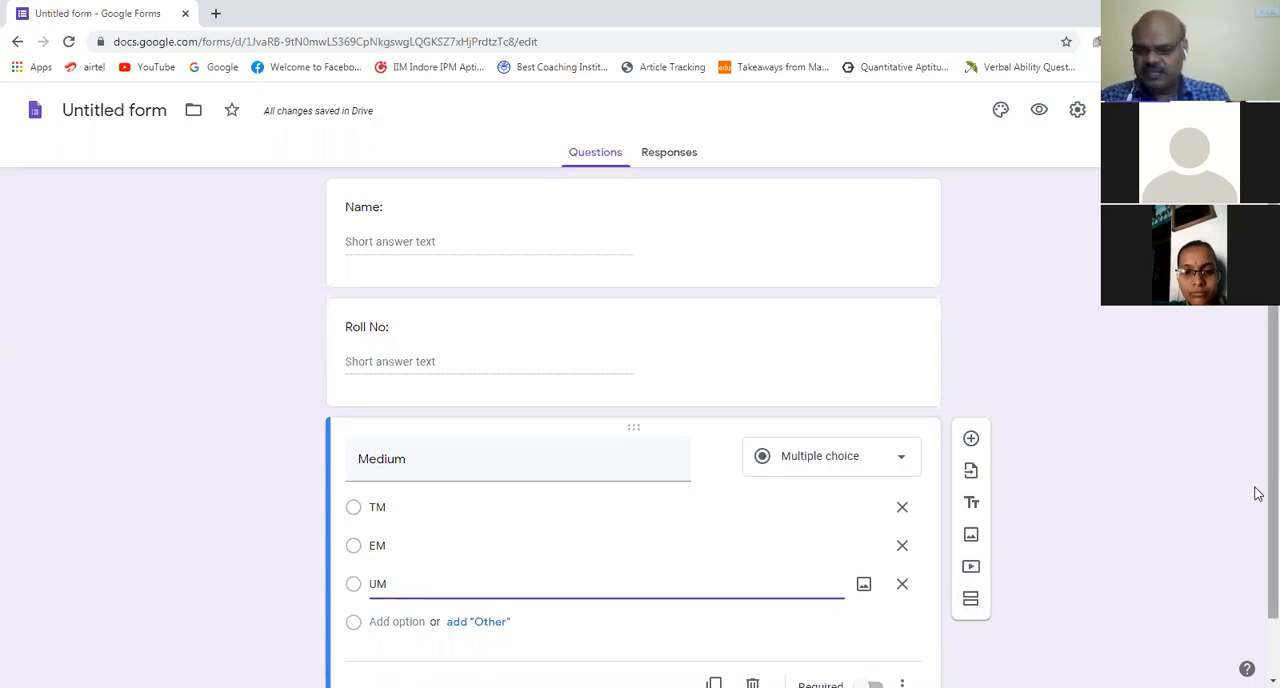
Step: Add a new multiple choice question titled "ICT stands for" after the Medium question
scroll(1255, 514, down, 1)
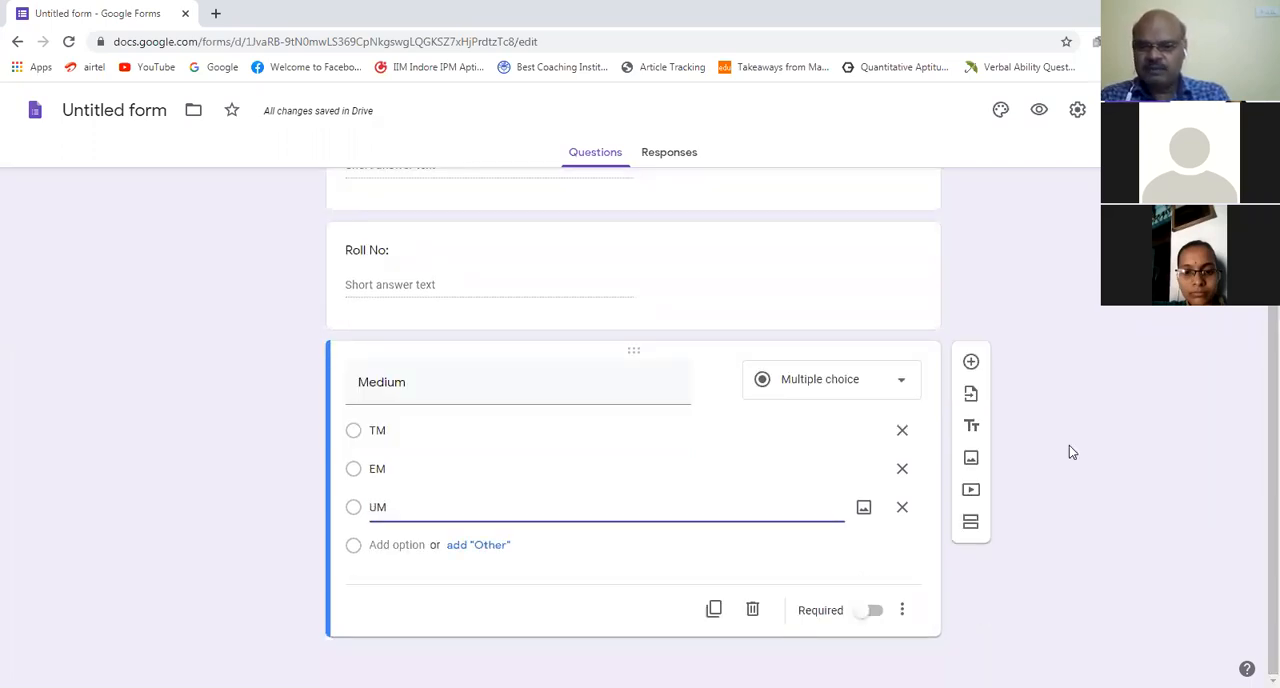
click(975, 364)
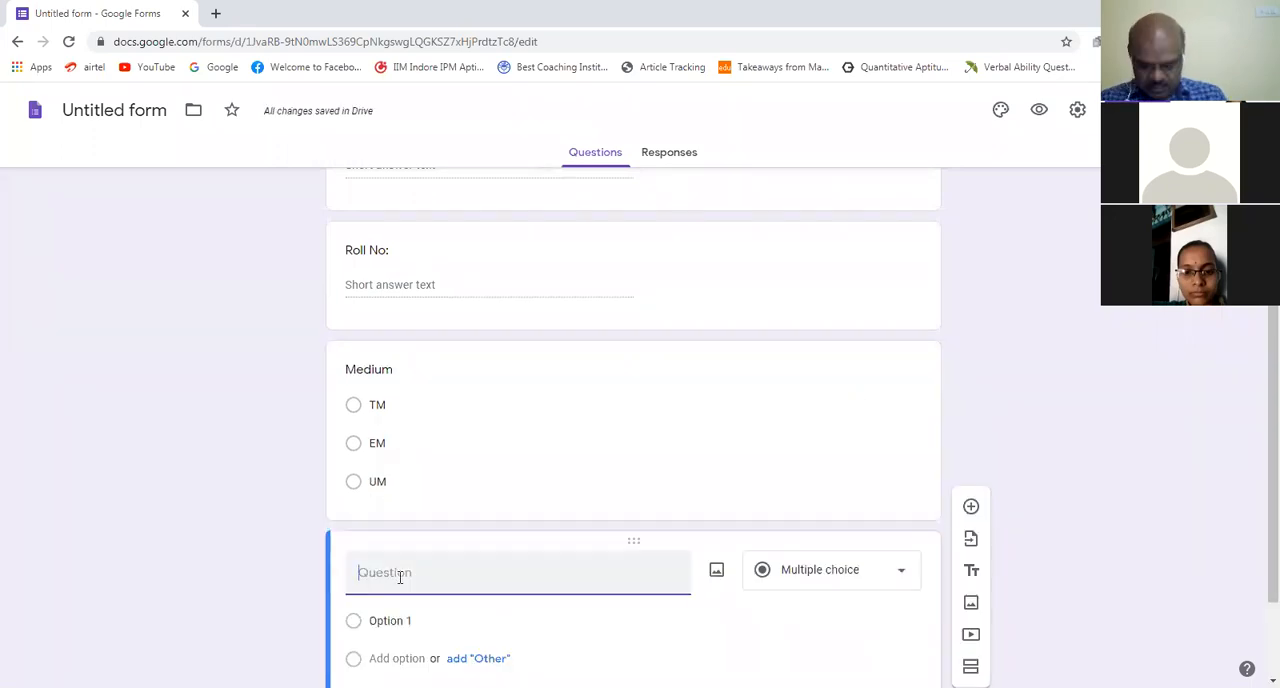
text(ICT stand)
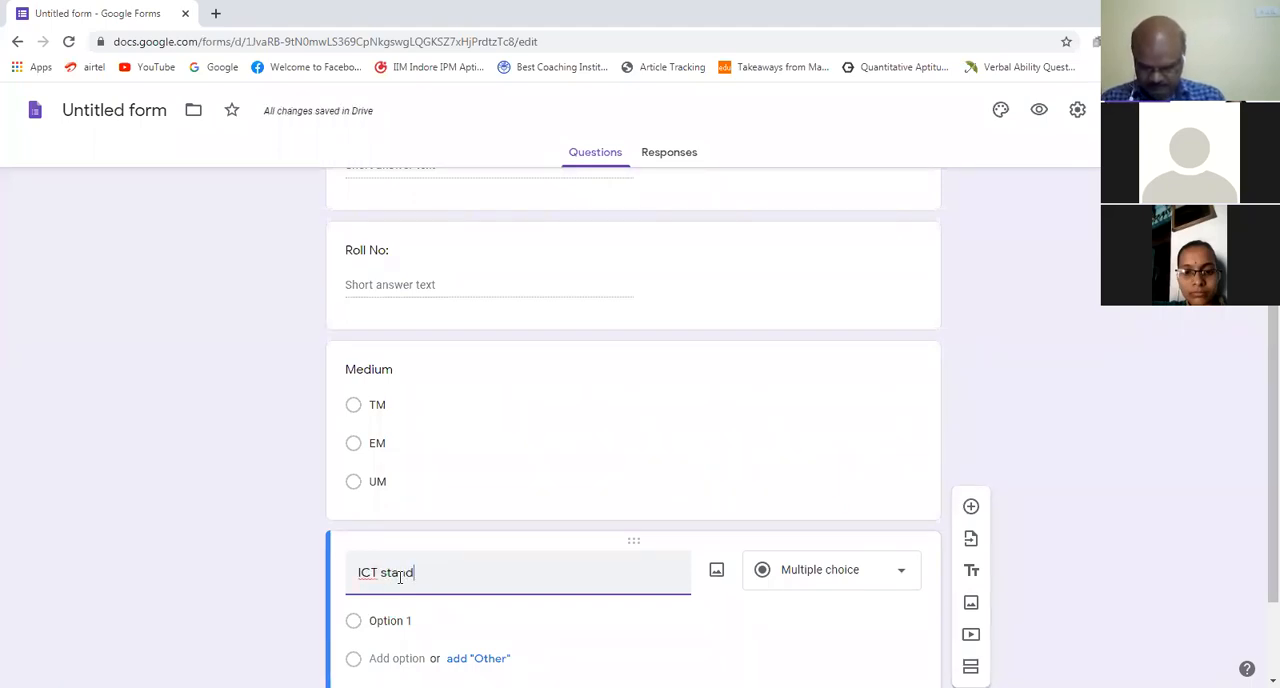
text(s for)
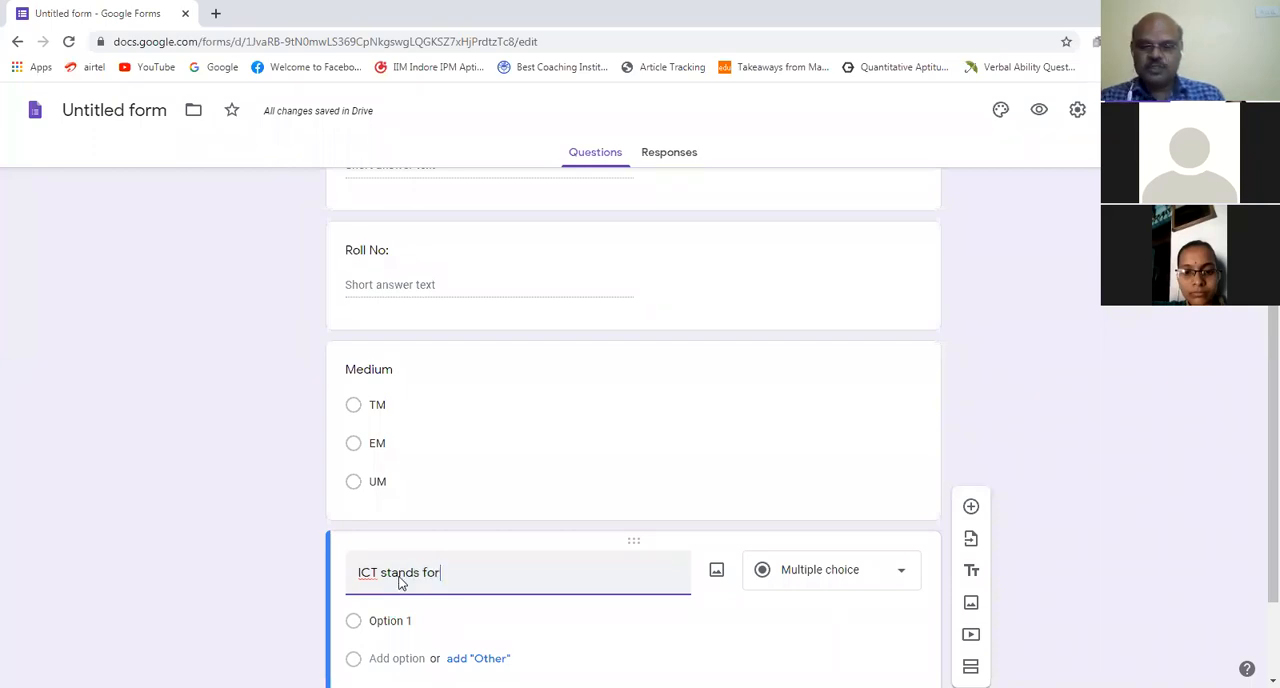
Step: Add a second answer option to the "ICT stands for" question, keeping the default option text
click(402, 618)
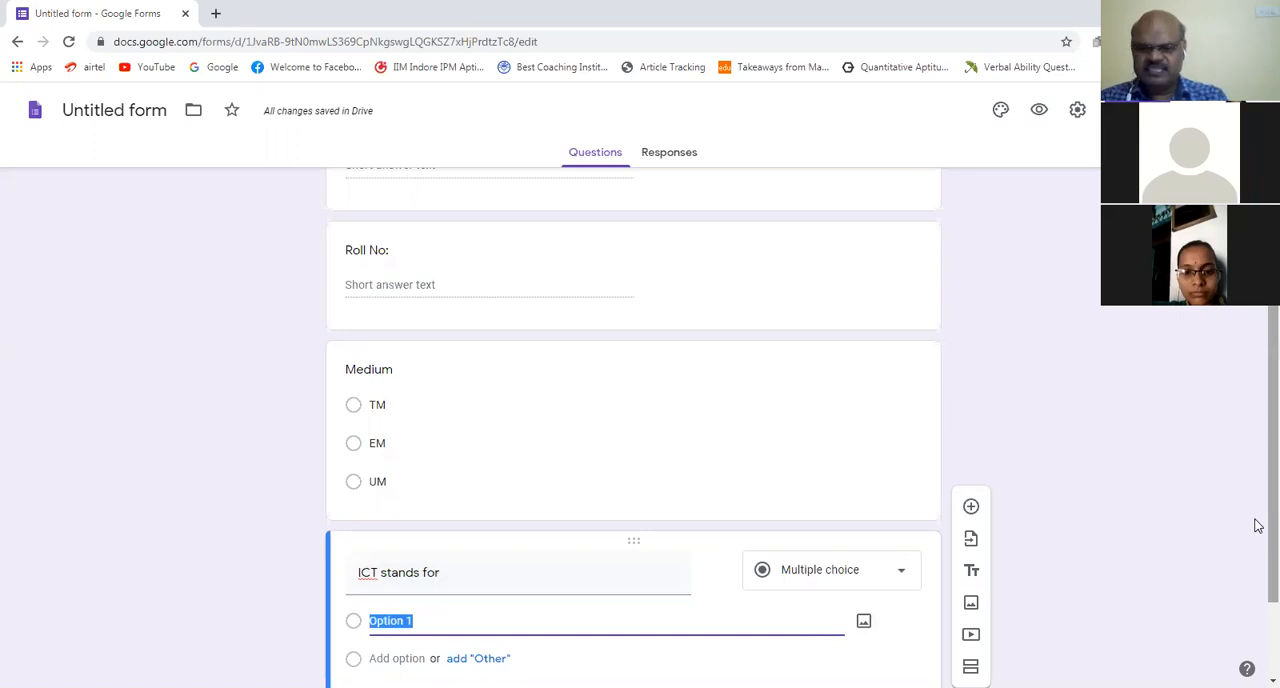
scroll(1257, 525, down, 1)
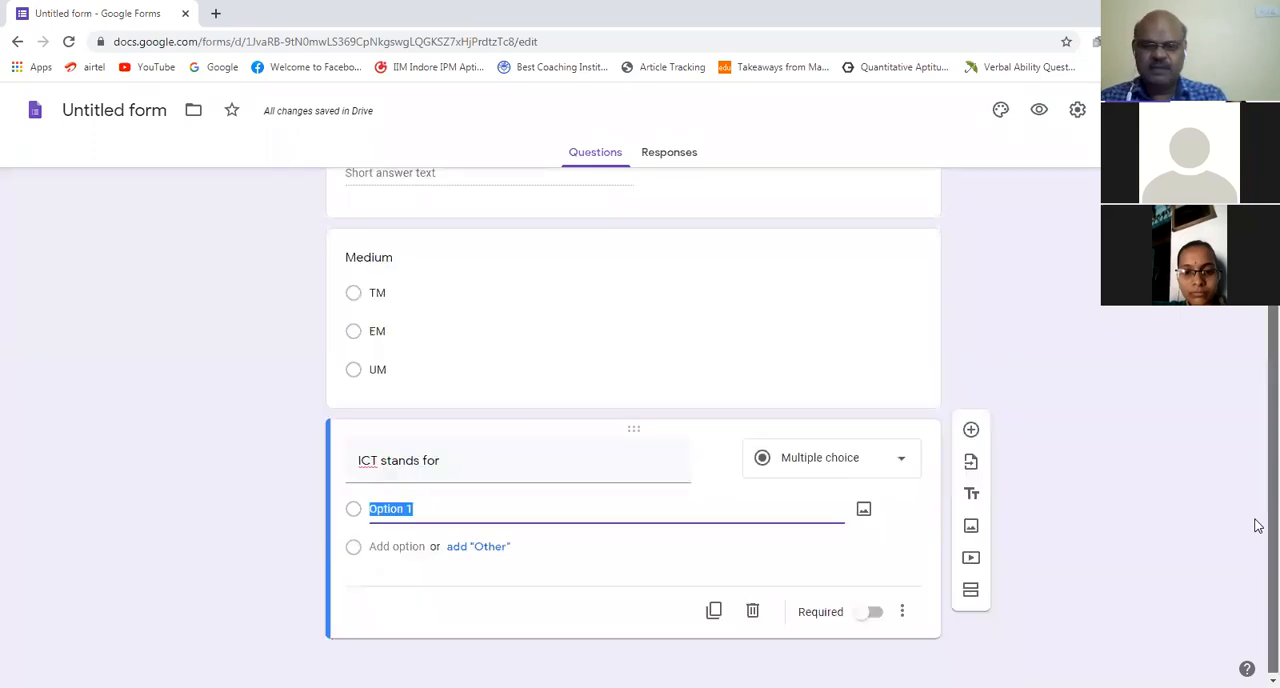
click(424, 548)
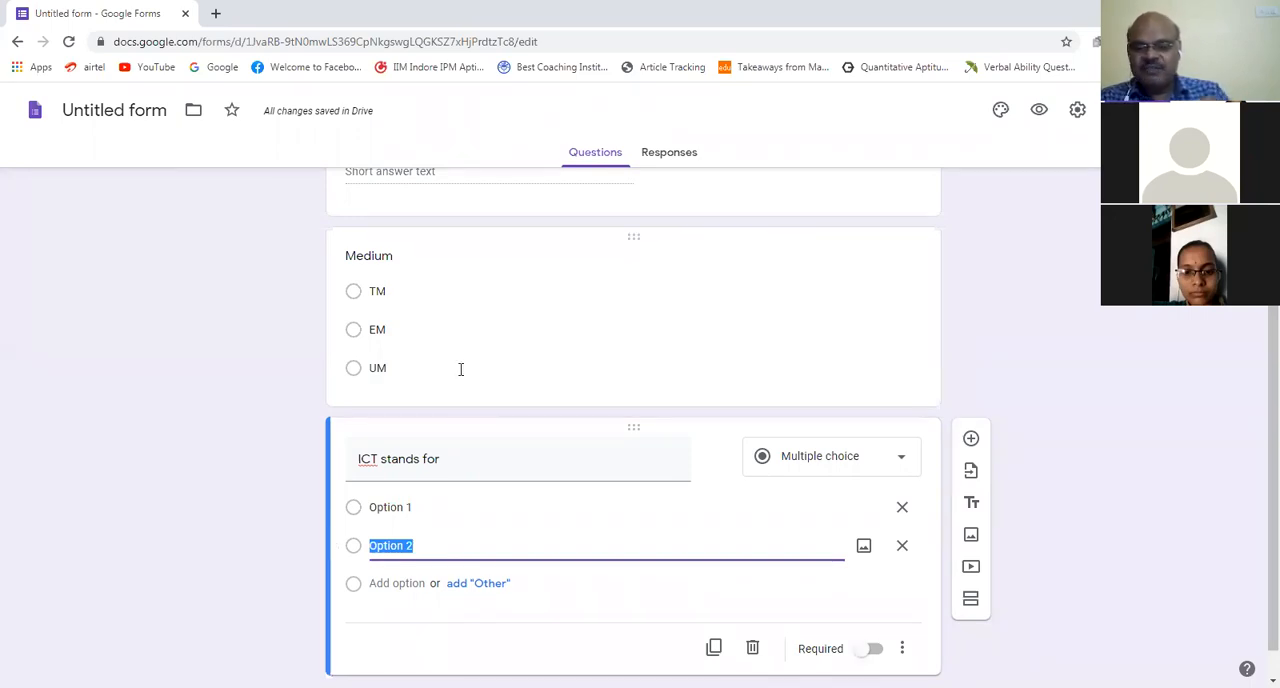
Step: Insert a new section directly after the Medium question and title it "QUIZ"
click(468, 288)
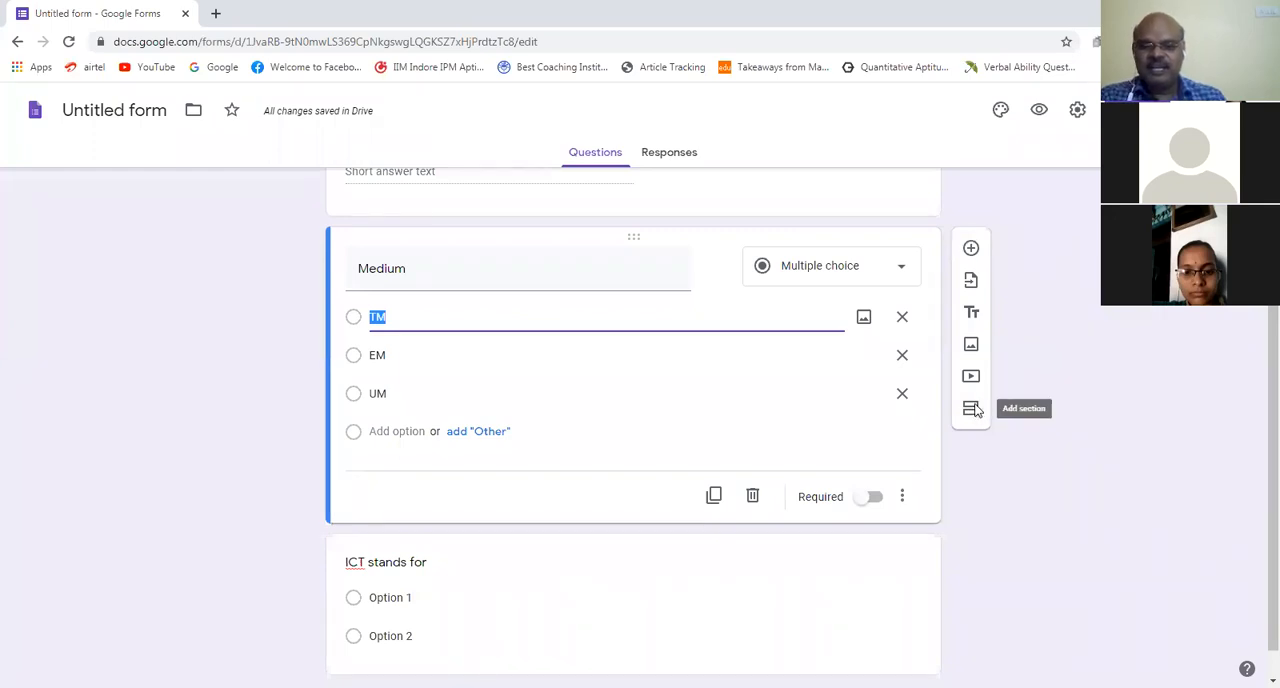
click(972, 409)
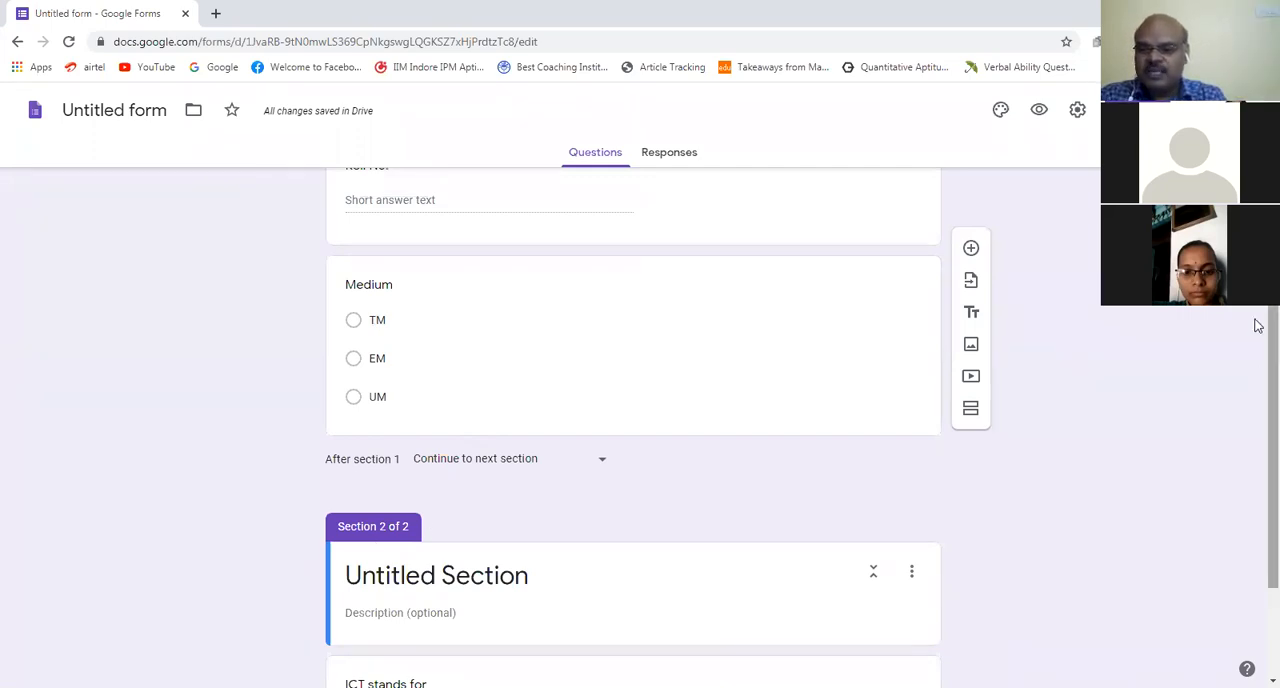
scroll(1254, 389, down, 2)
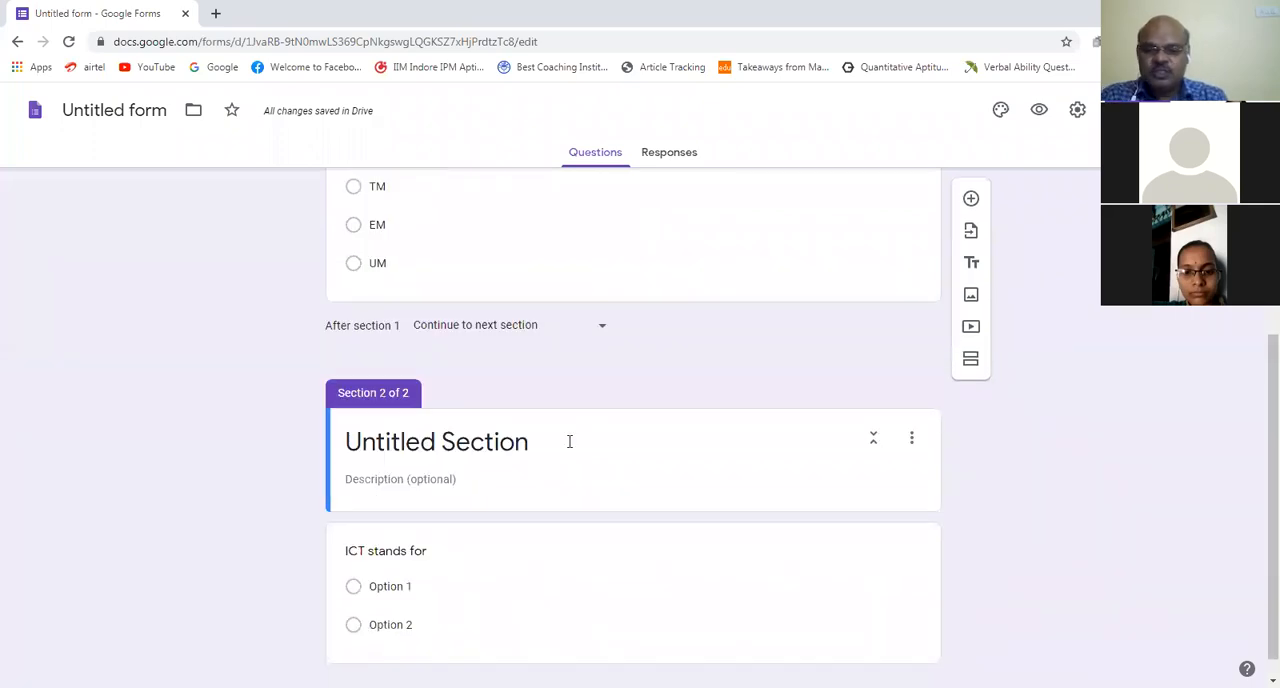
click(515, 444)
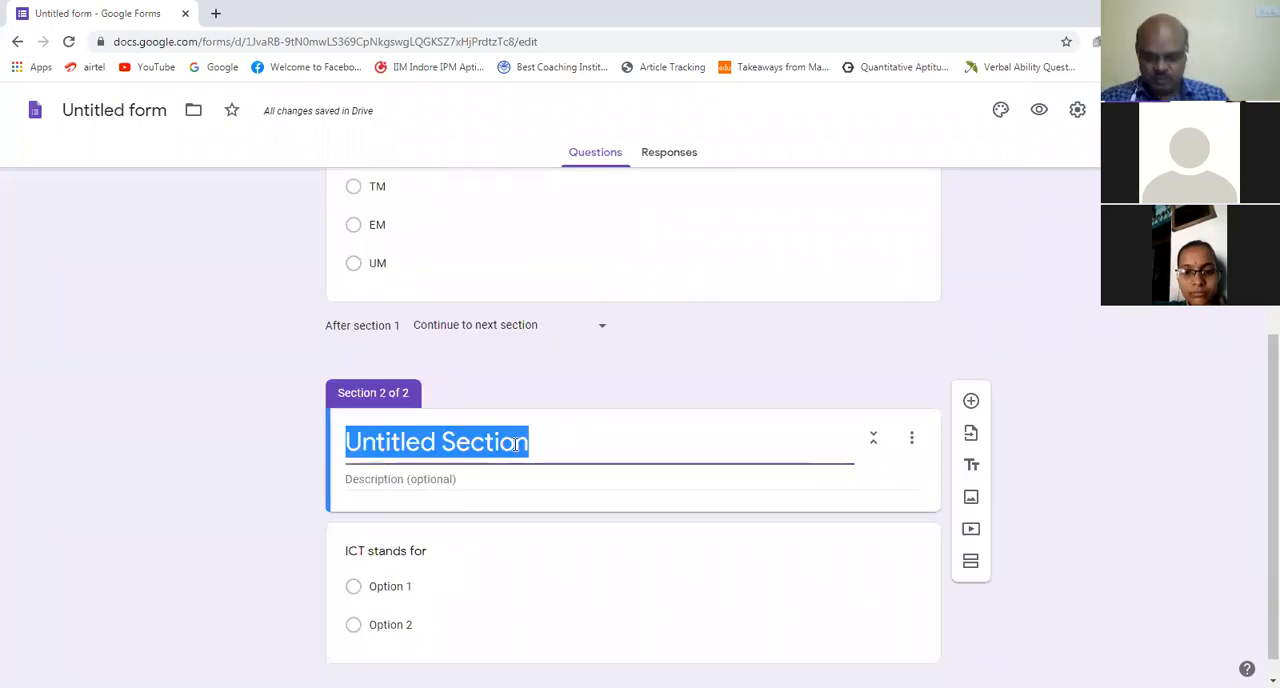
text(QU)
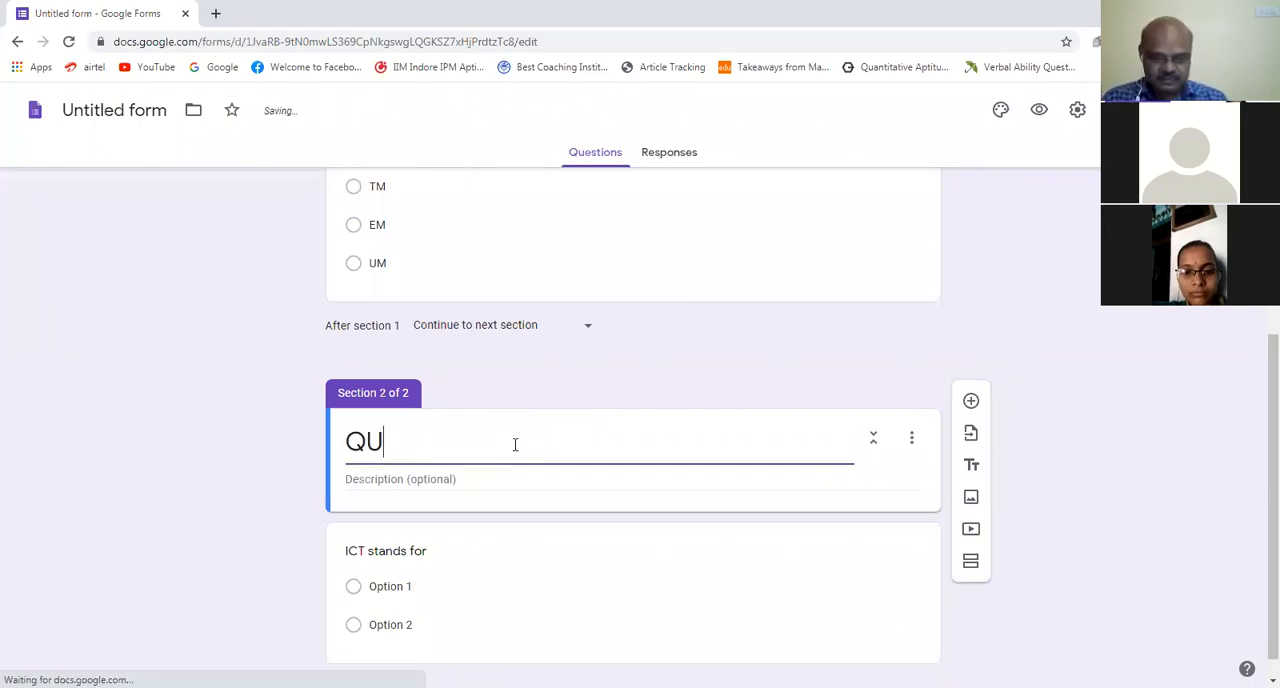
text(IZ)
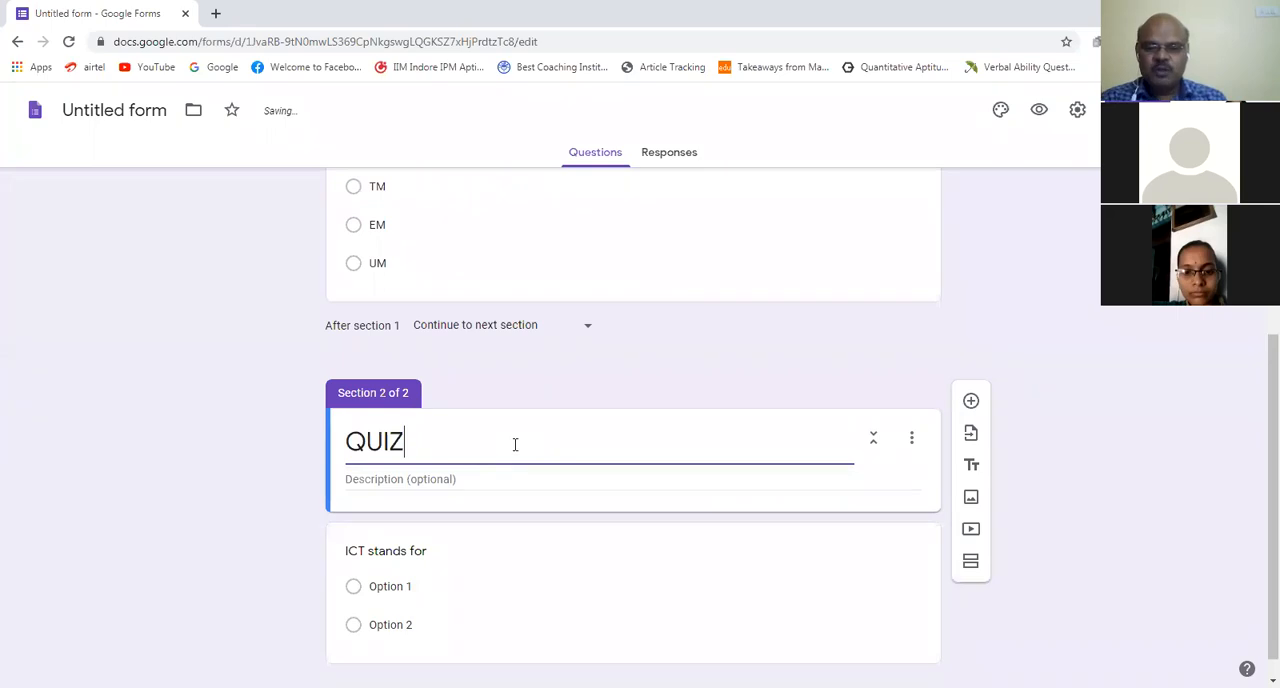
click(414, 476)
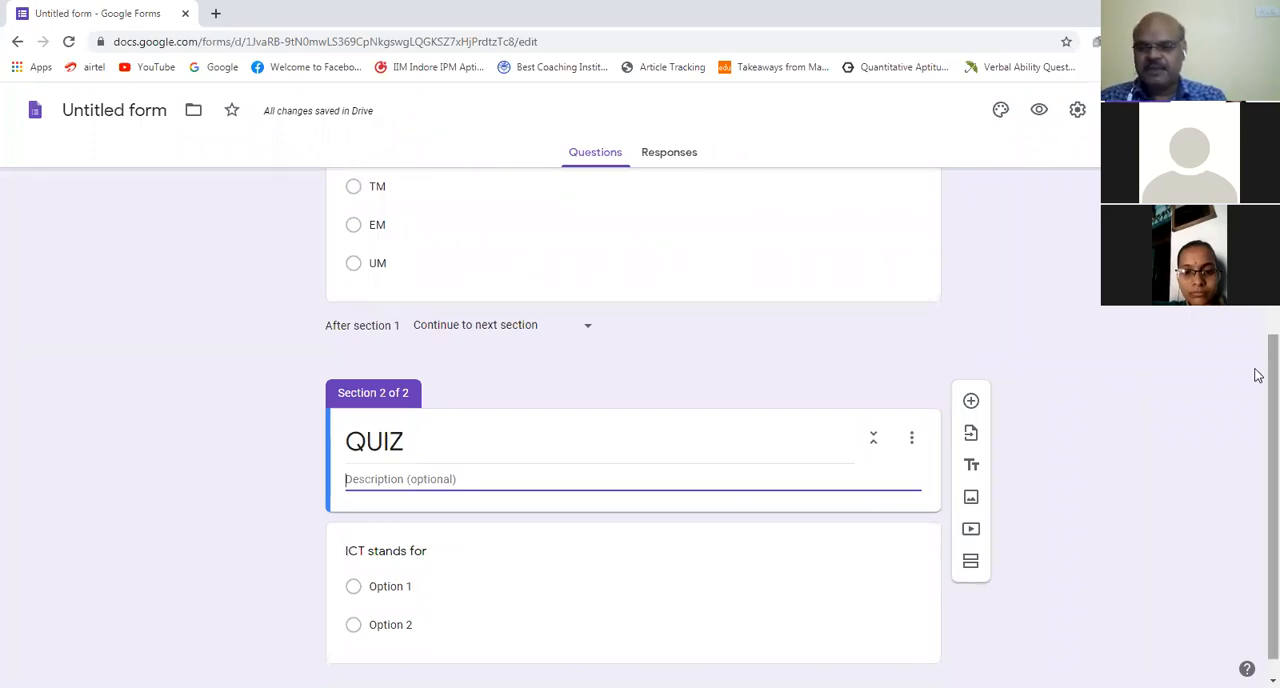
Step: Enter "x" and "y" as the first two answer options of the "ICT stands for" question
scroll(551, 580, down, 1)
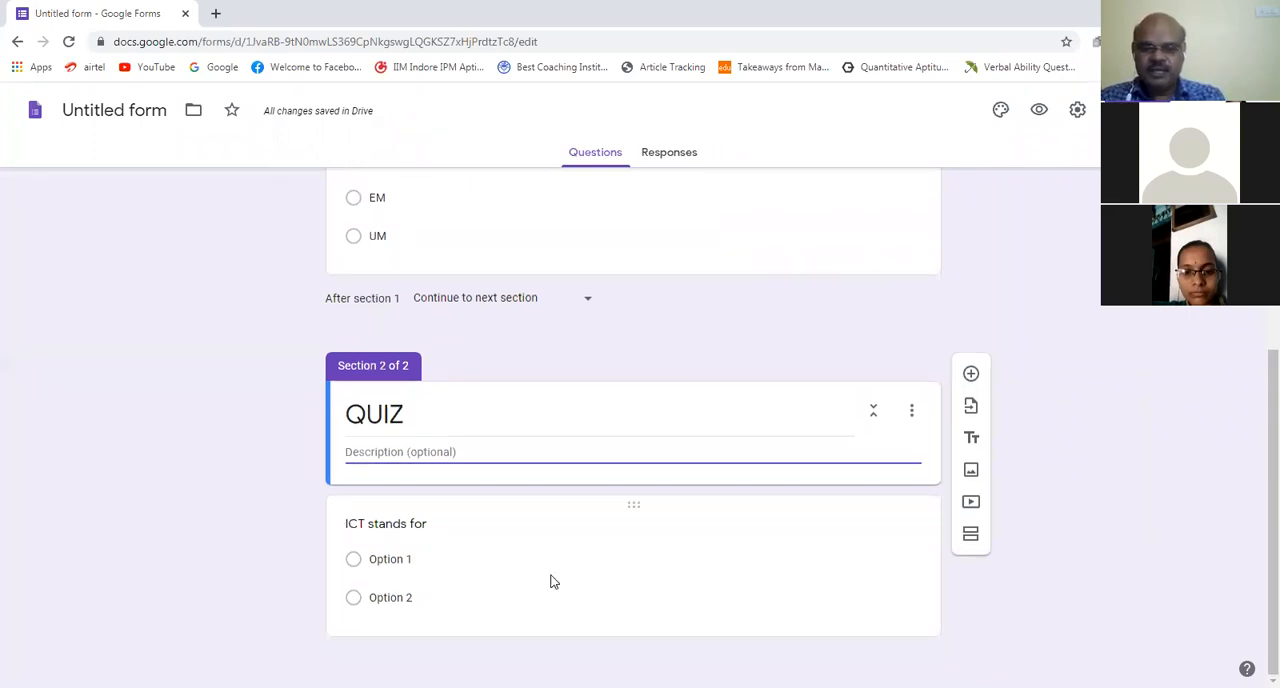
click(402, 564)
text(x)
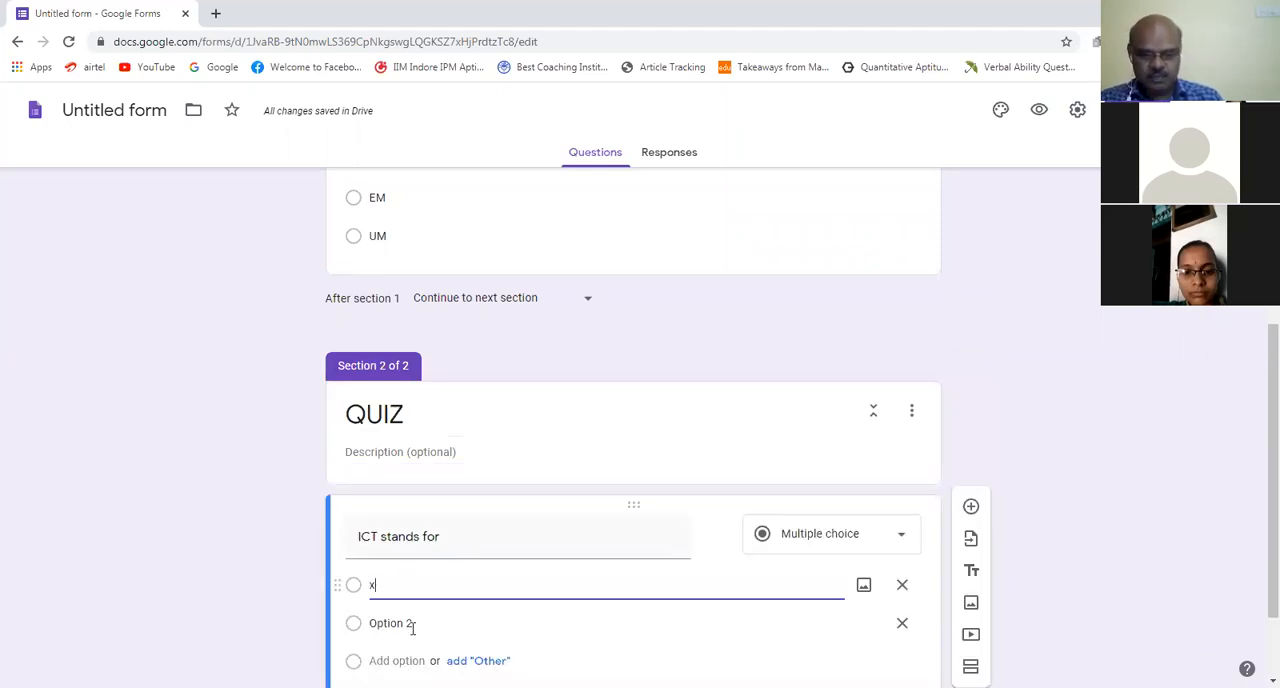
click(412, 627)
text(y)
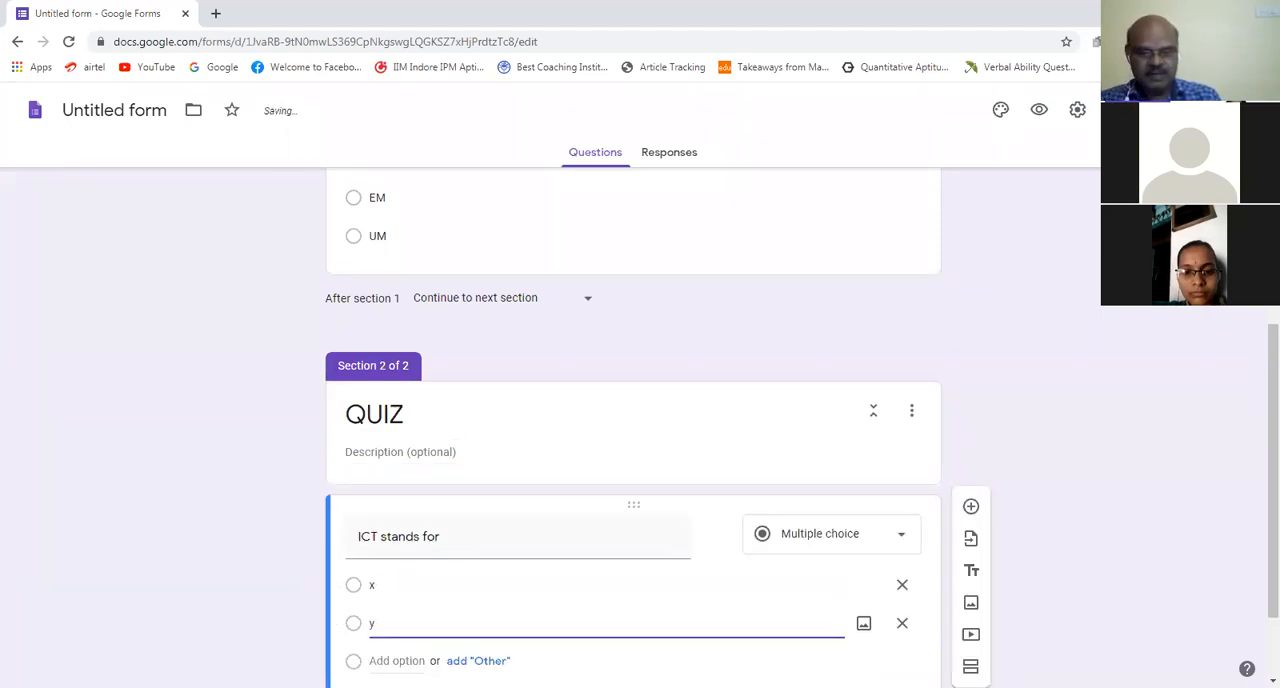
key(Return)
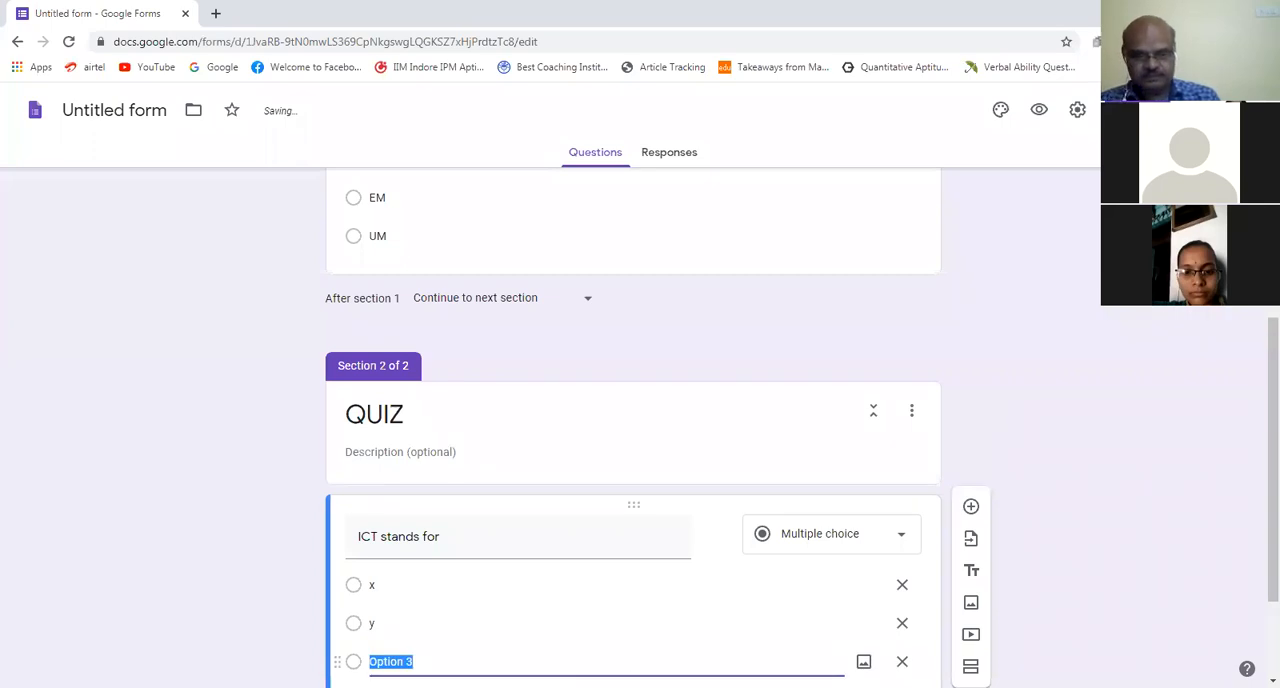
click(407, 662)
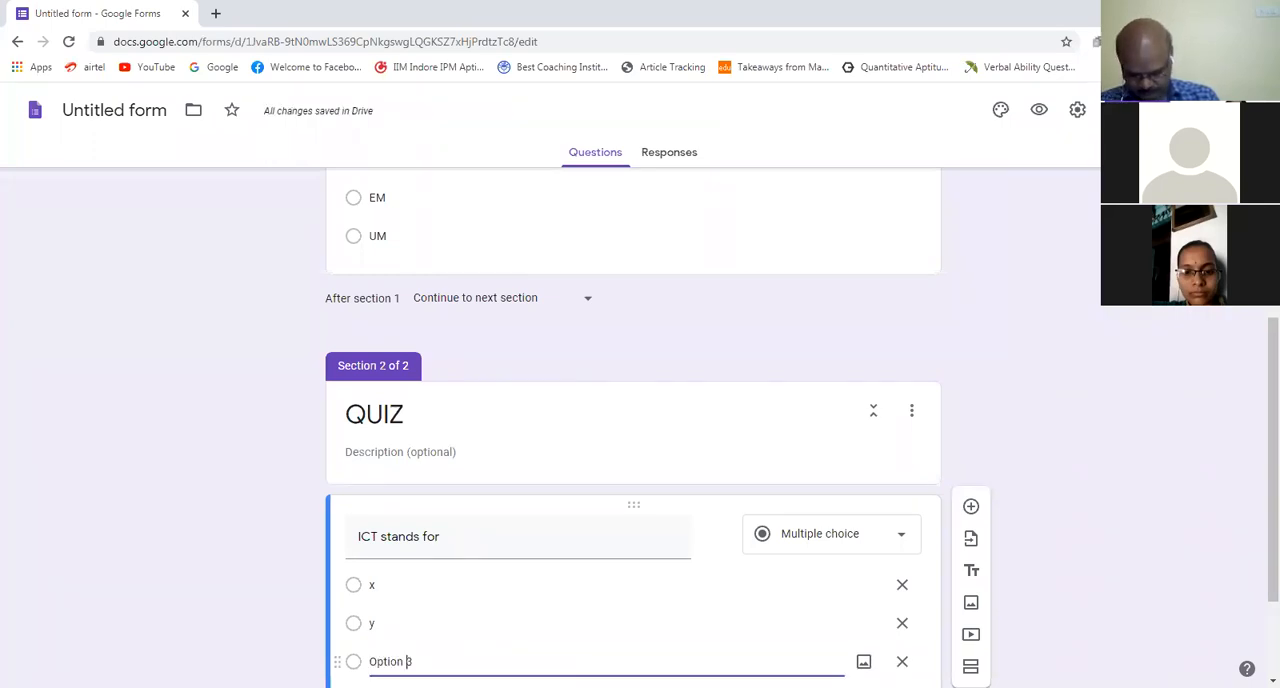
text(z)
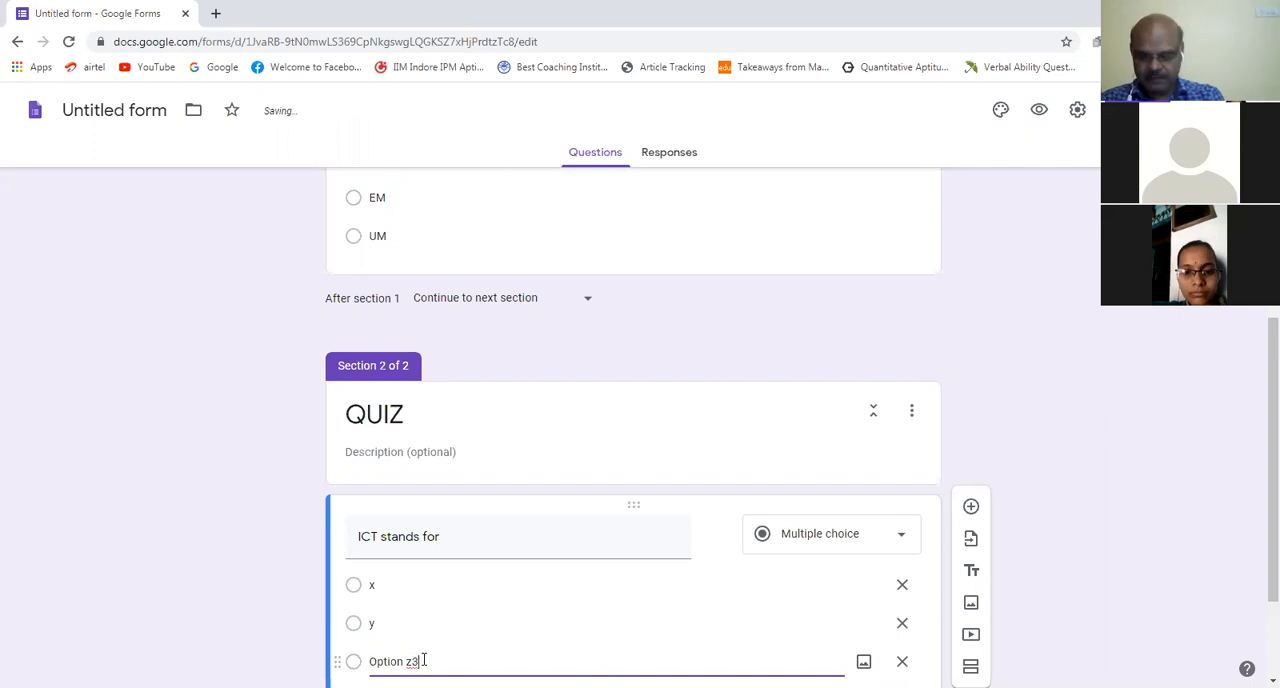
key(BackSpace)
key(BackSpace)
key(BackSpace)
key(BackSpace)
key(BackSpace)
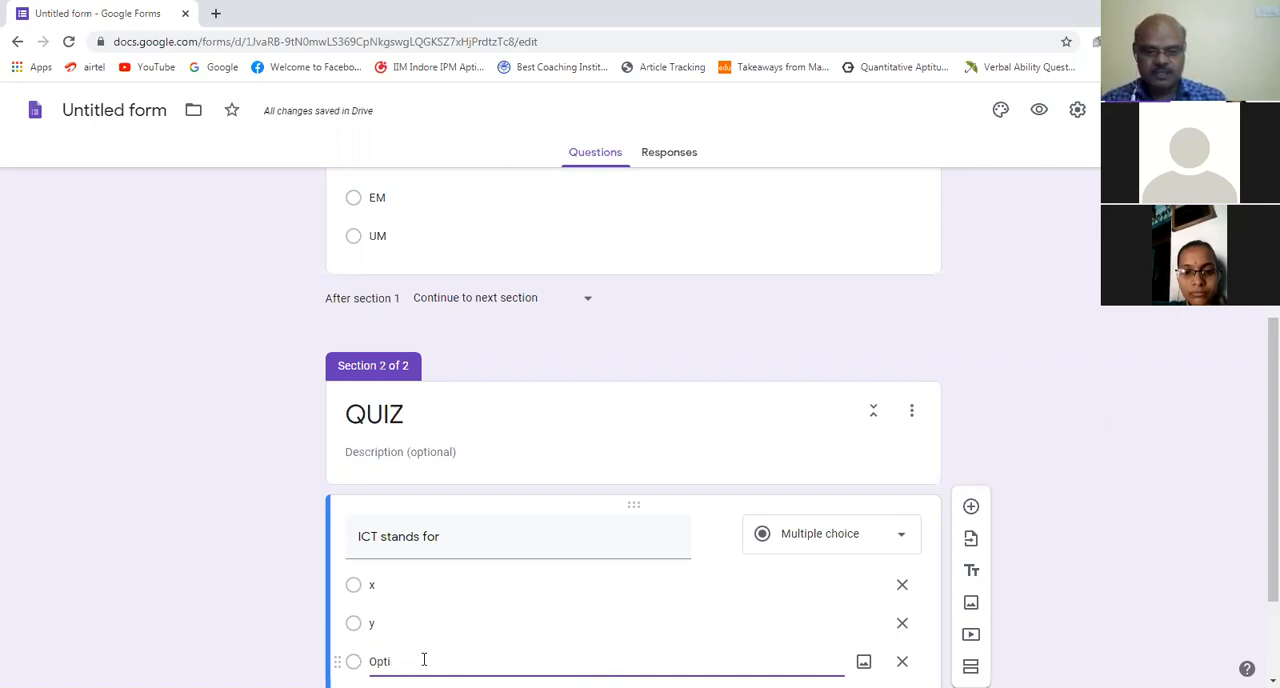
key(BackSpace)
key(BackSpace)
key(BackSpace)
key(BackSpace)
key(BackSpace)
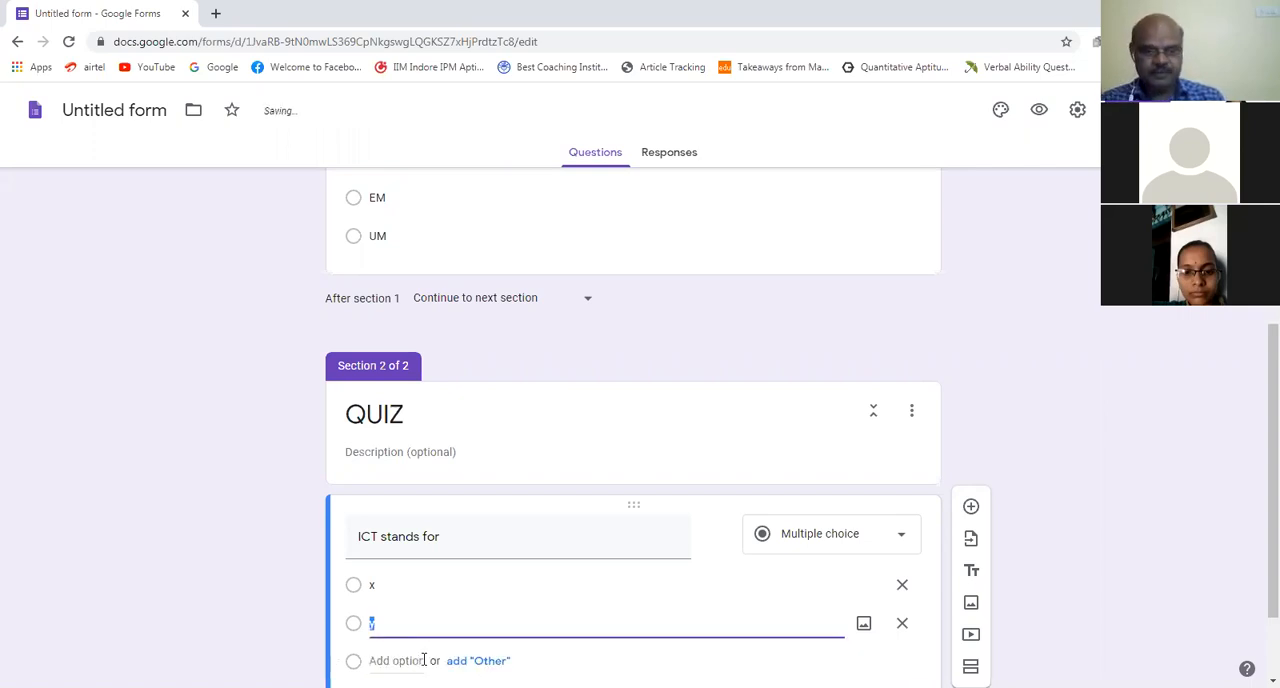
Step: Add "z" as the third answer option of the "ICT stands for" question
key(Return)
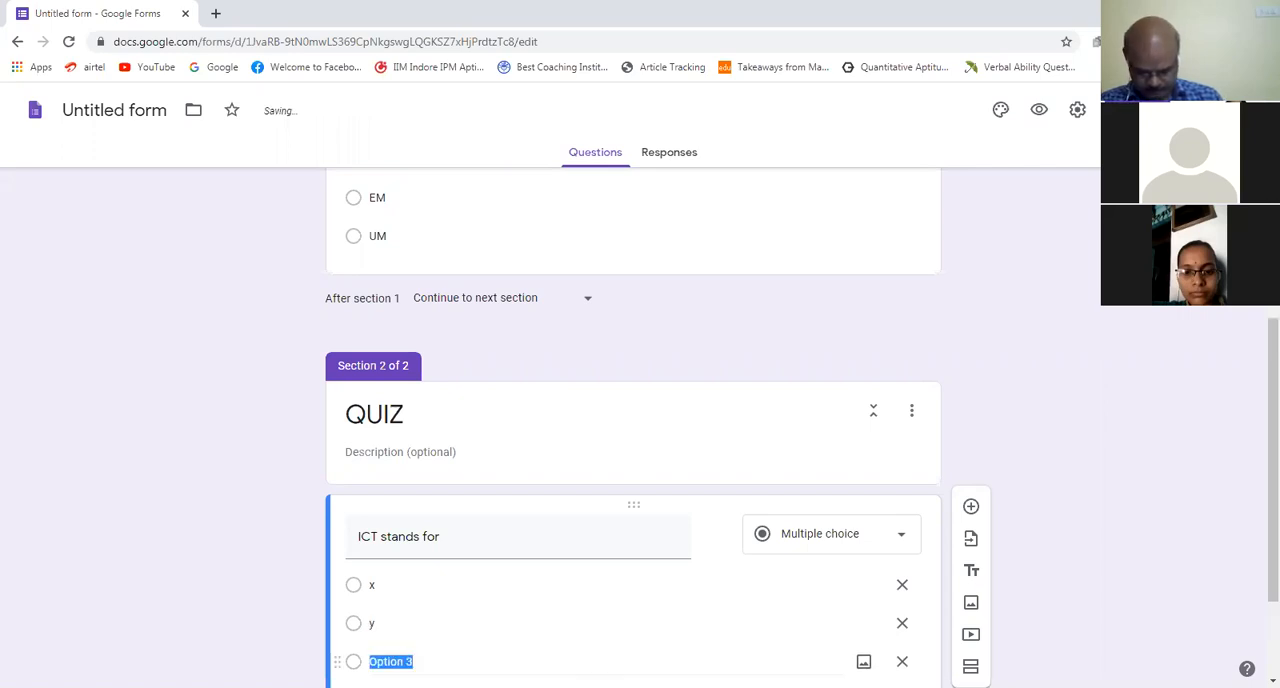
text(z)
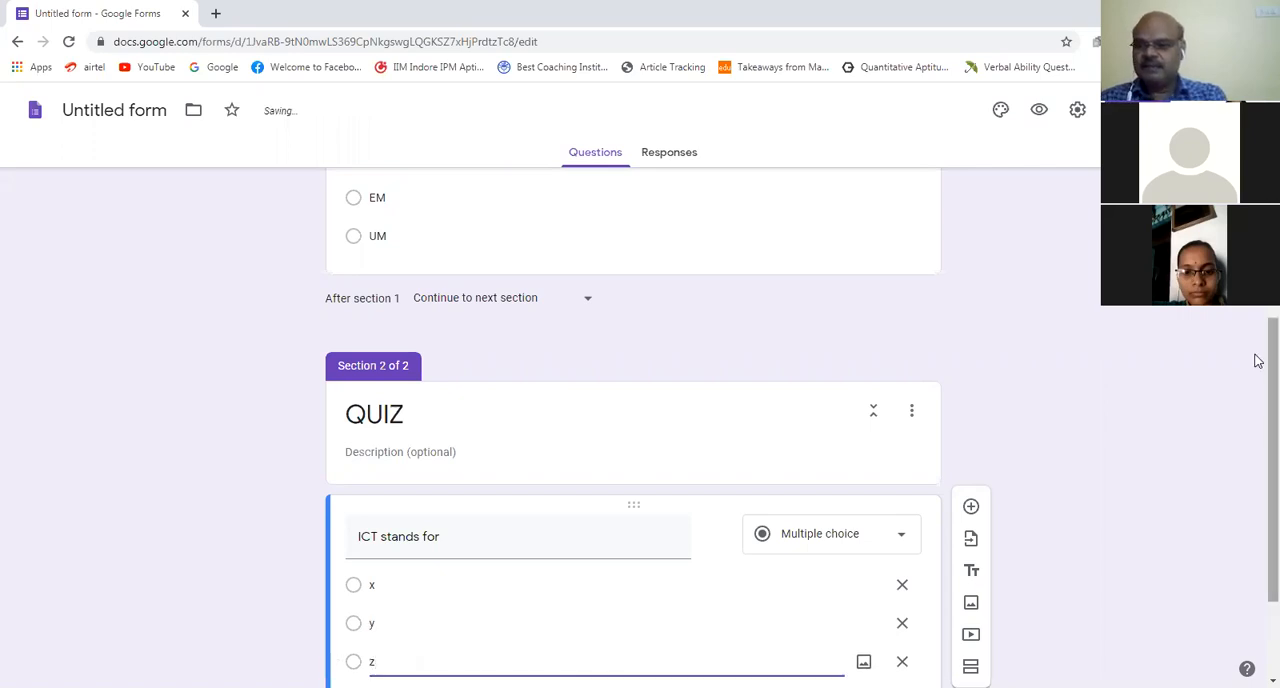
drag(1258, 360, 1258, 439)
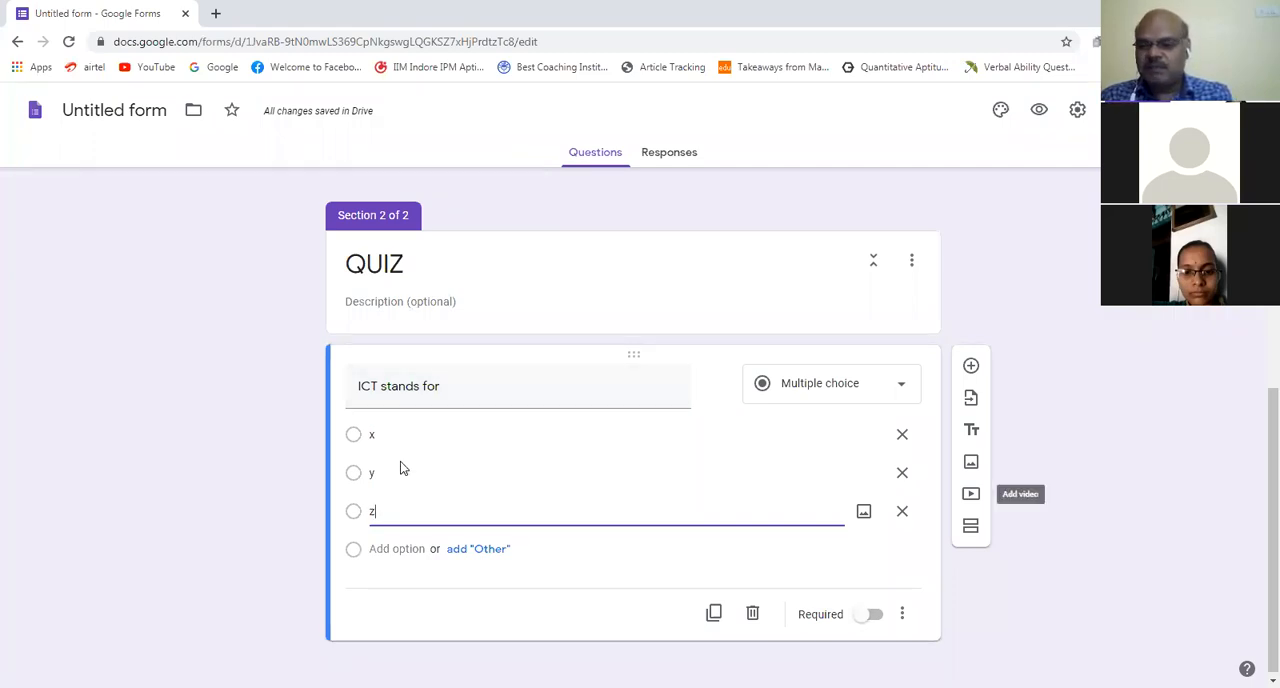
Step: Turn on the "Make this a quiz" option in the form's settings
scroll(1258, 388, up, 1)
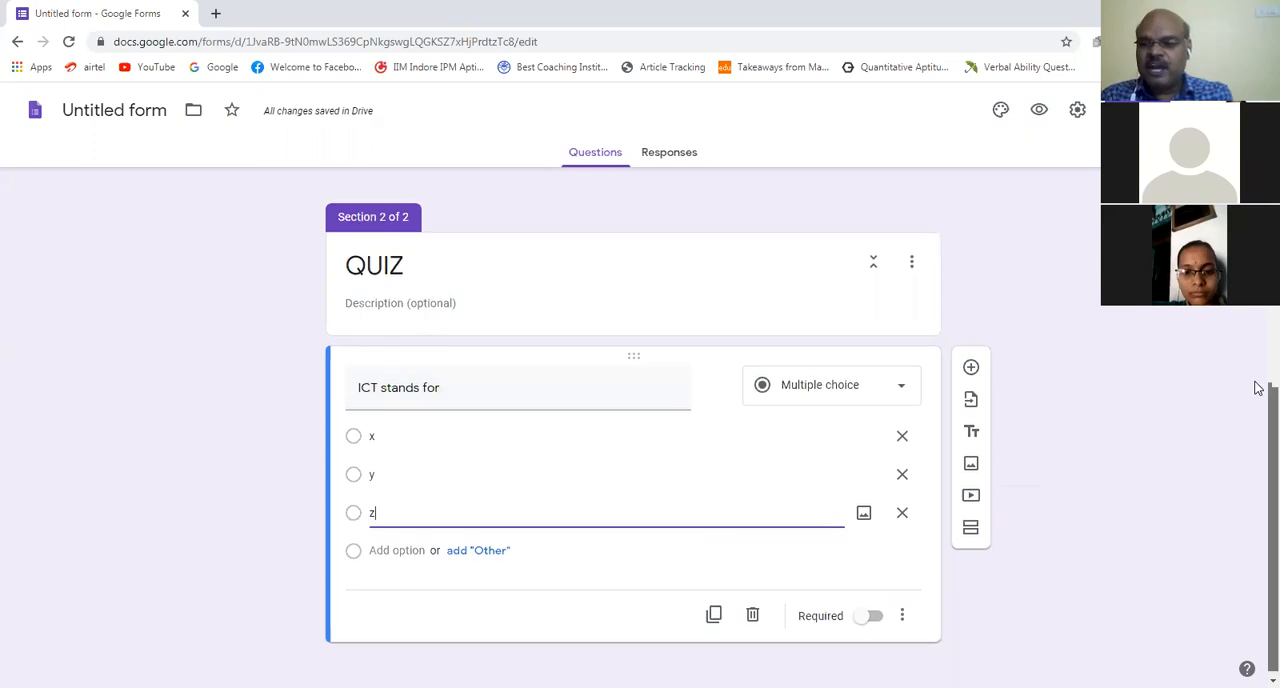
drag(1272, 390, 1272, 100)
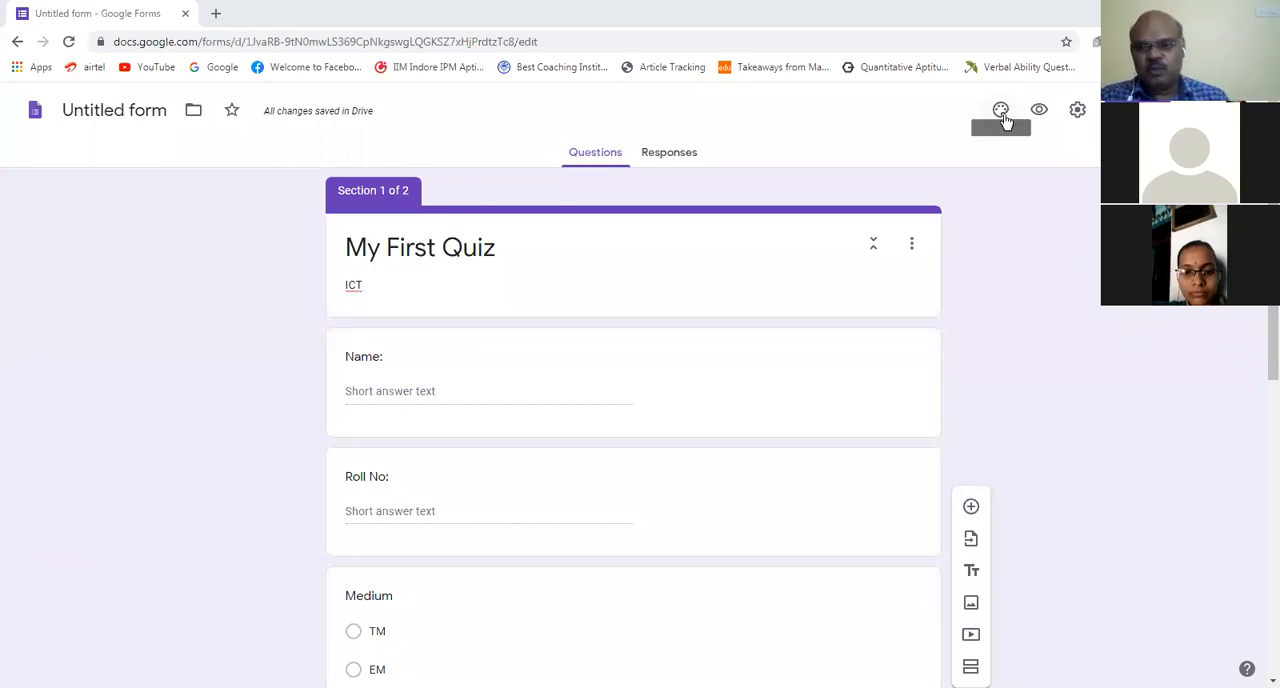
click(1078, 110)
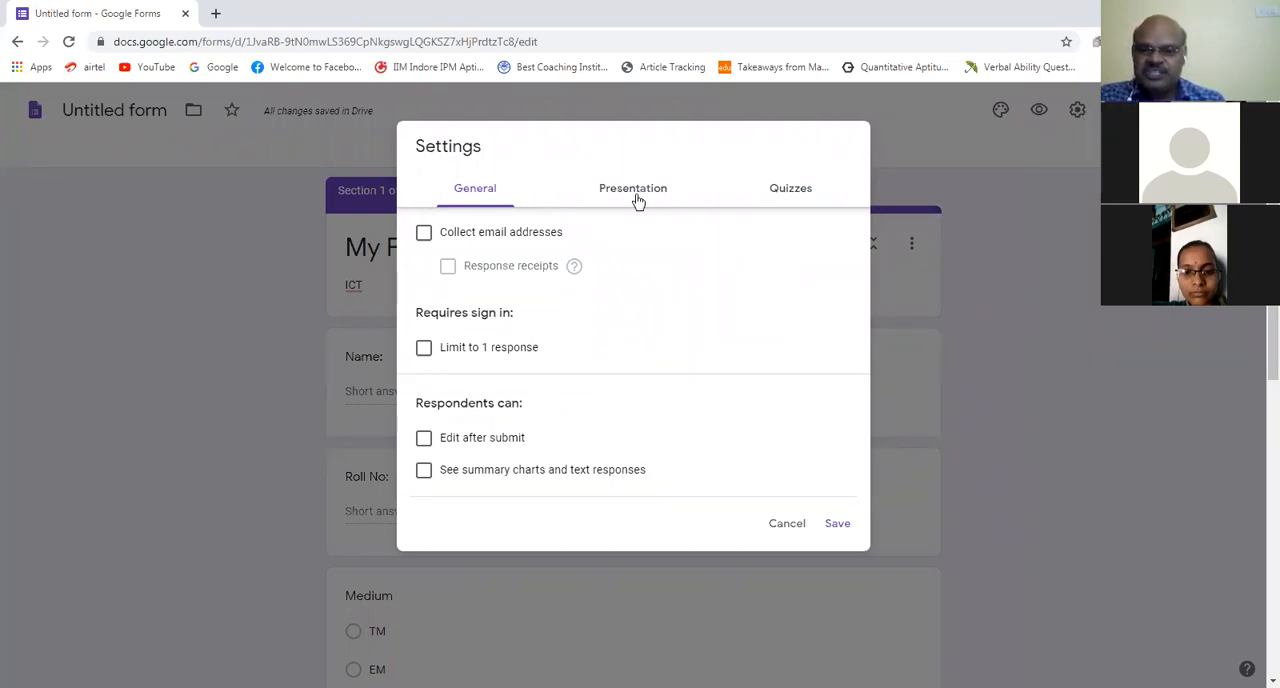
click(790, 190)
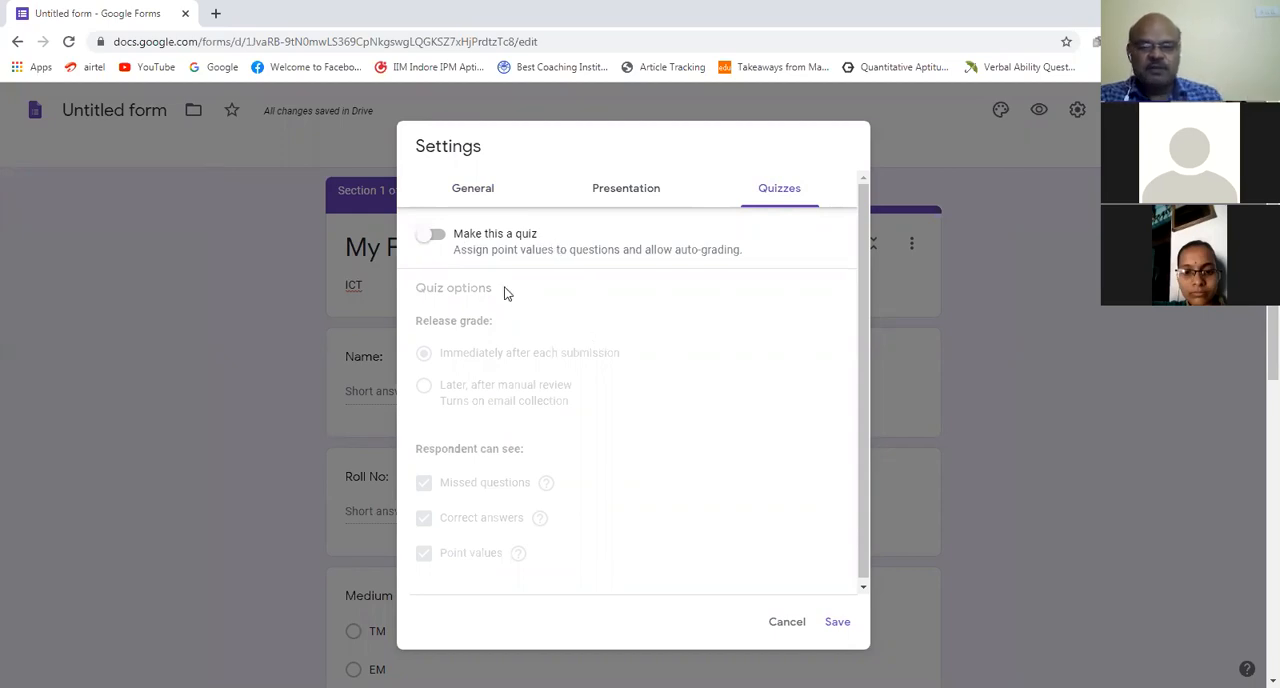
click(433, 236)
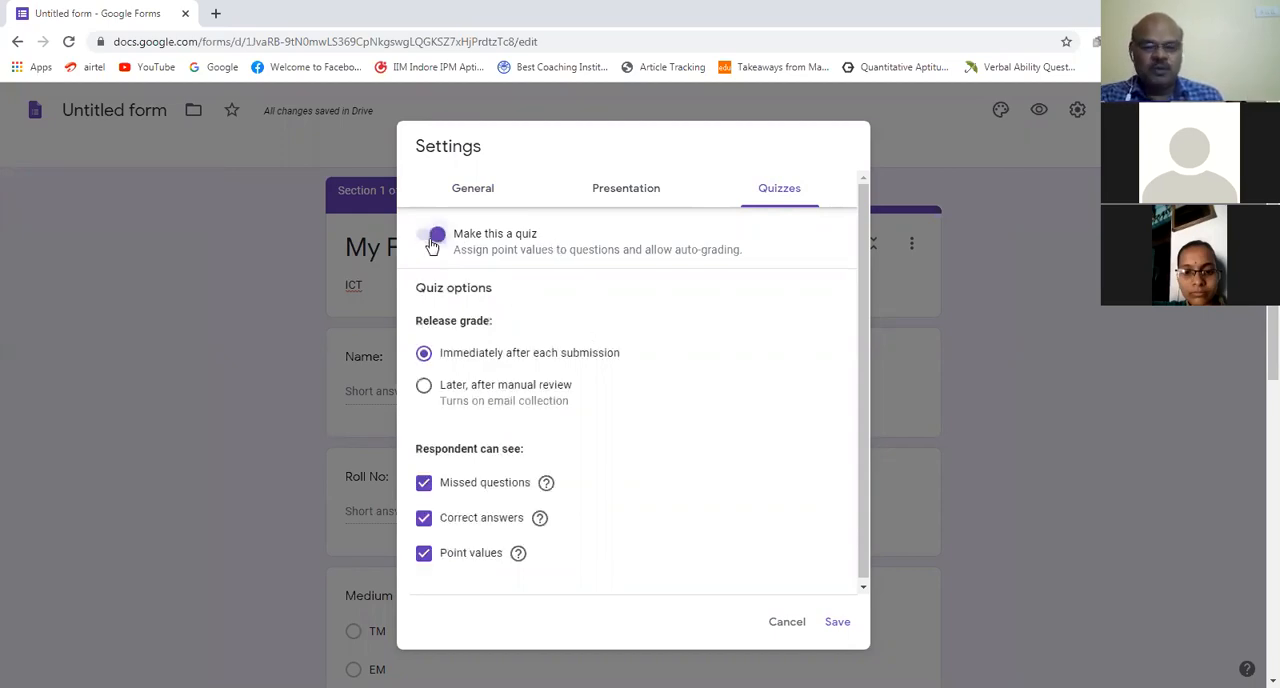
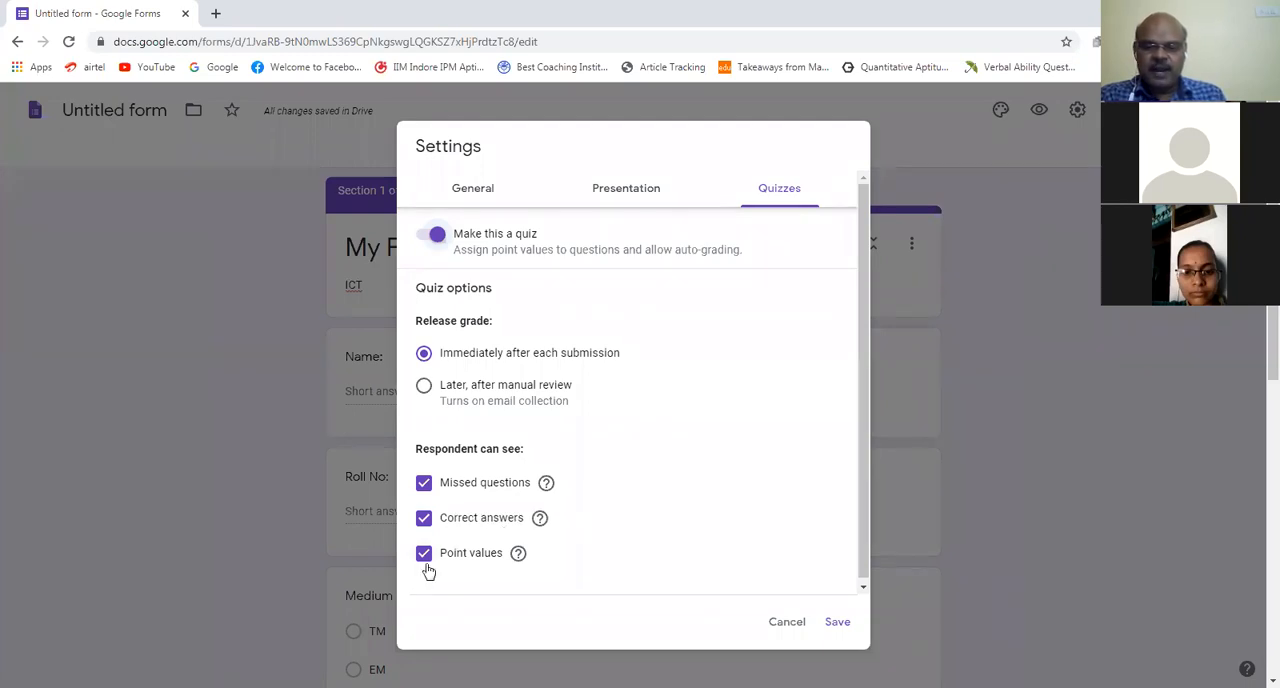
Step: Leave the settings unsaved and replace the first answer option of "ICT stands for" with "Information and communication Technology"
click(1025, 206)
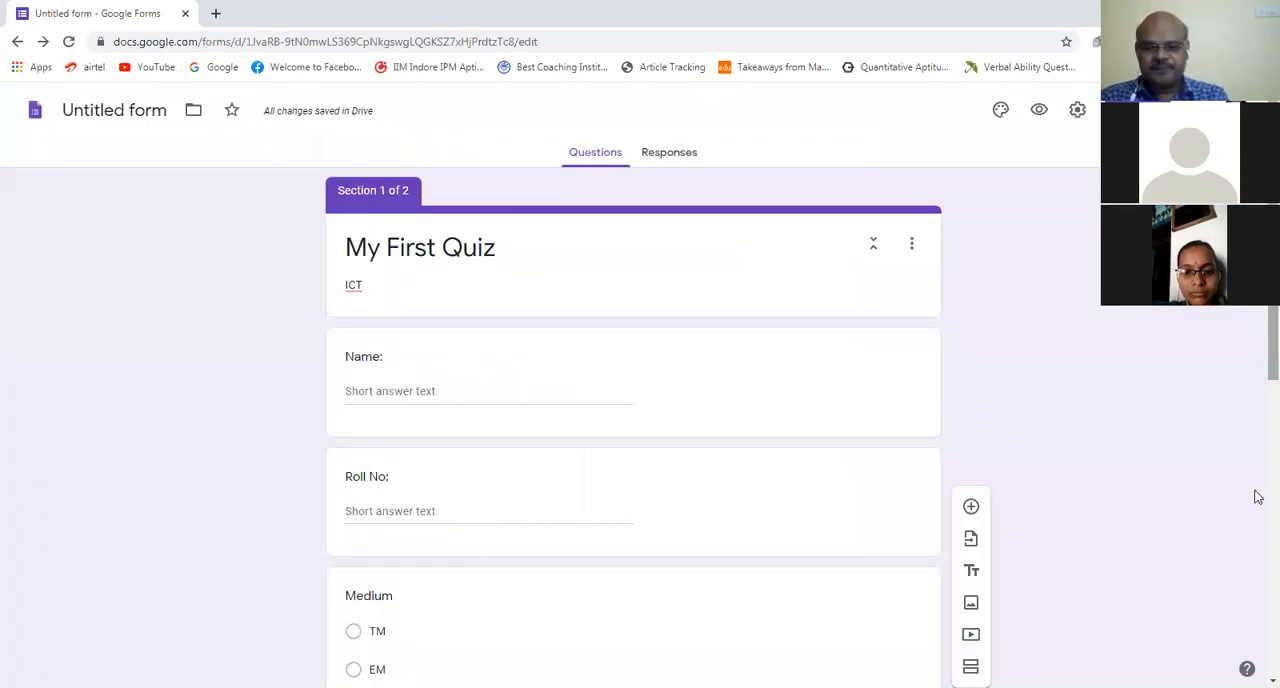
scroll(1256, 520, down, 4)
scroll(1258, 545, down, 2)
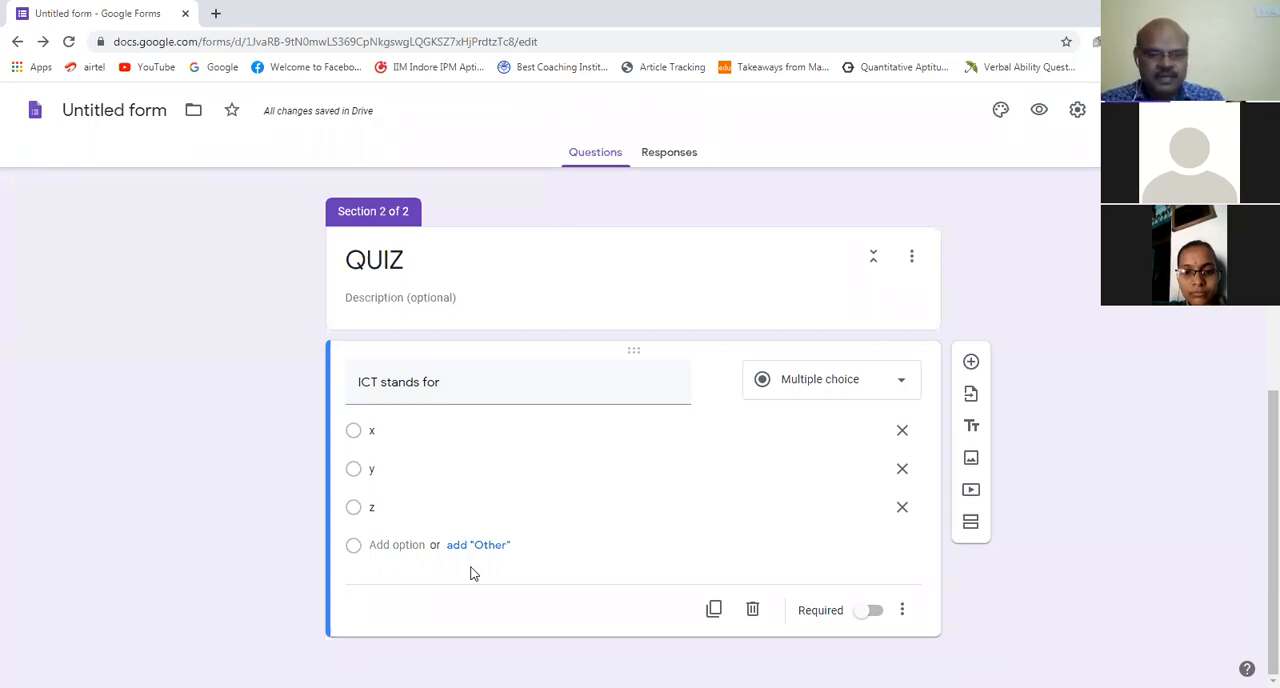
click(359, 471)
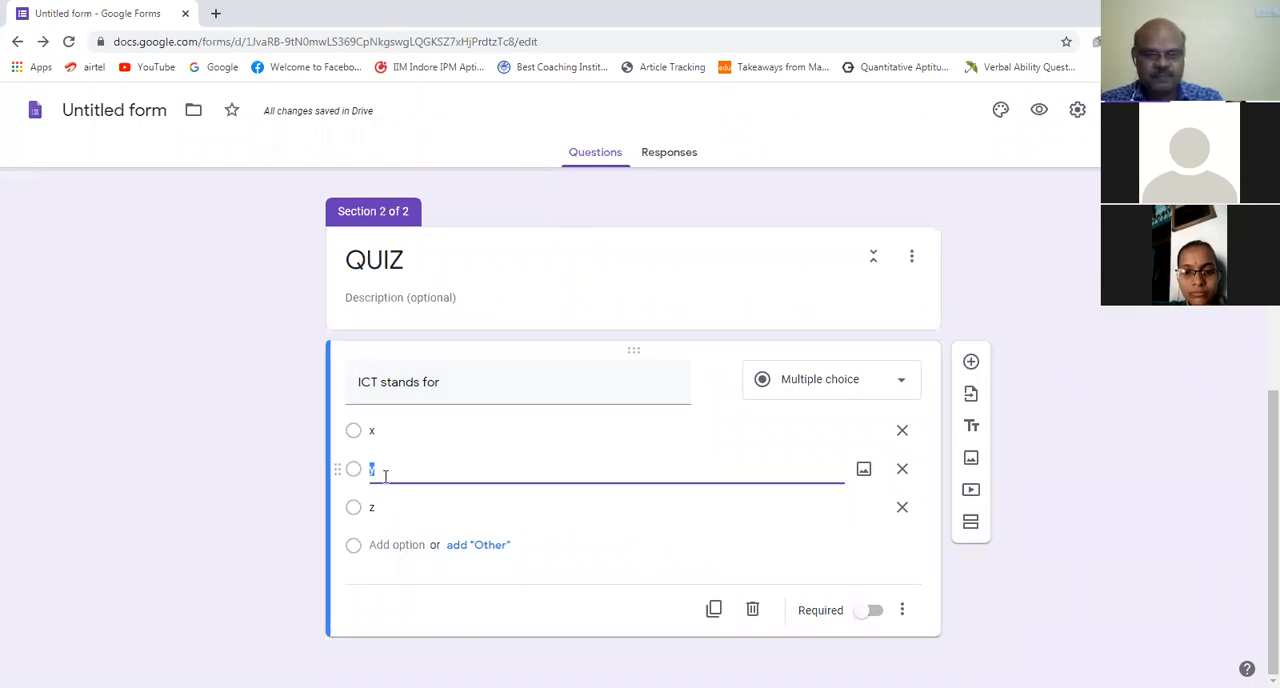
click(446, 427)
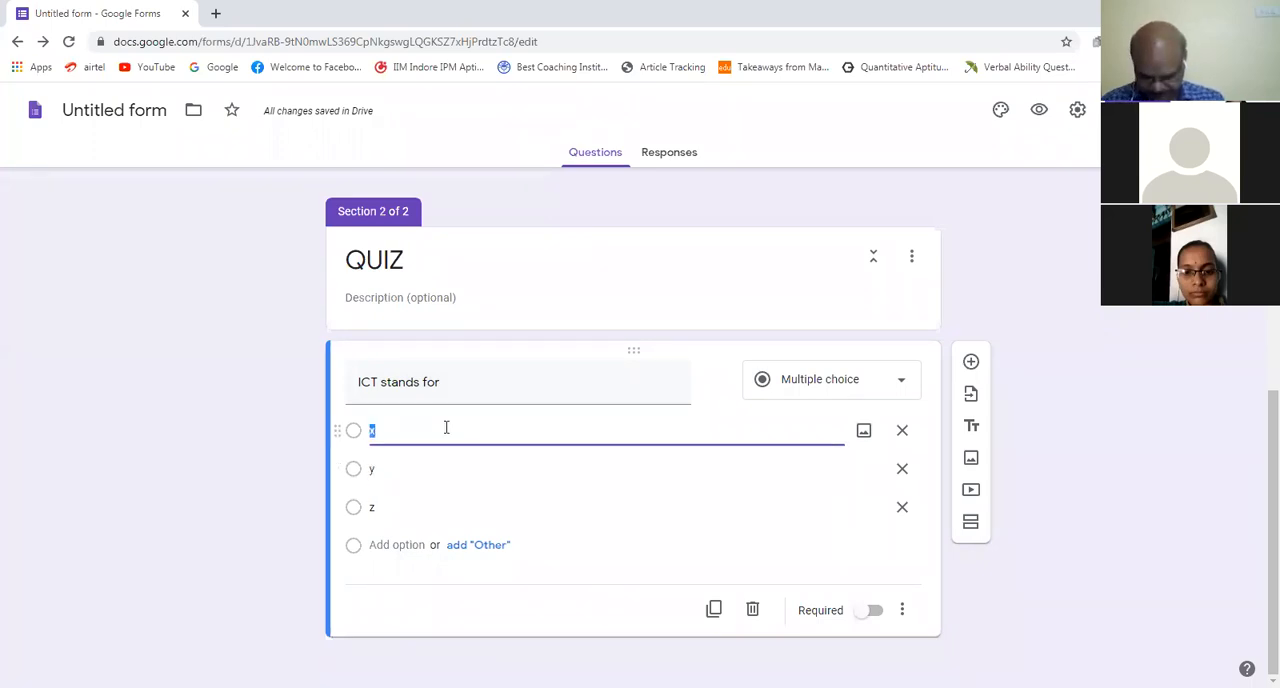
text(In)
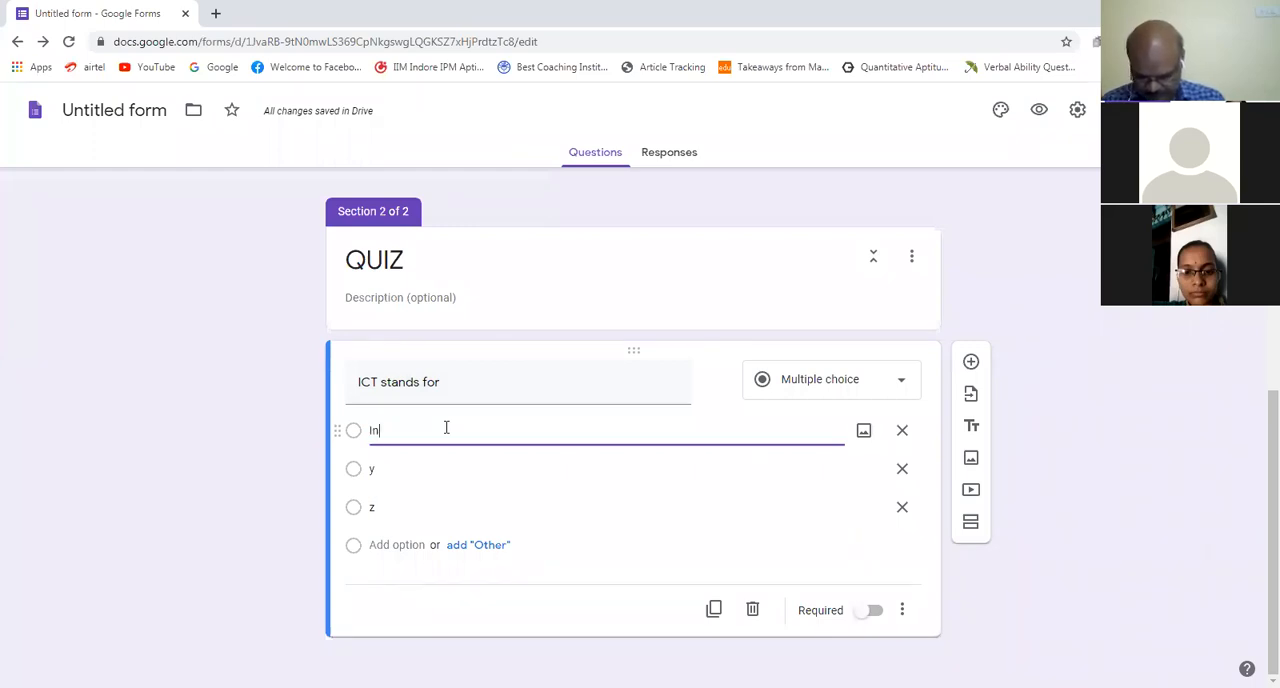
text(format)
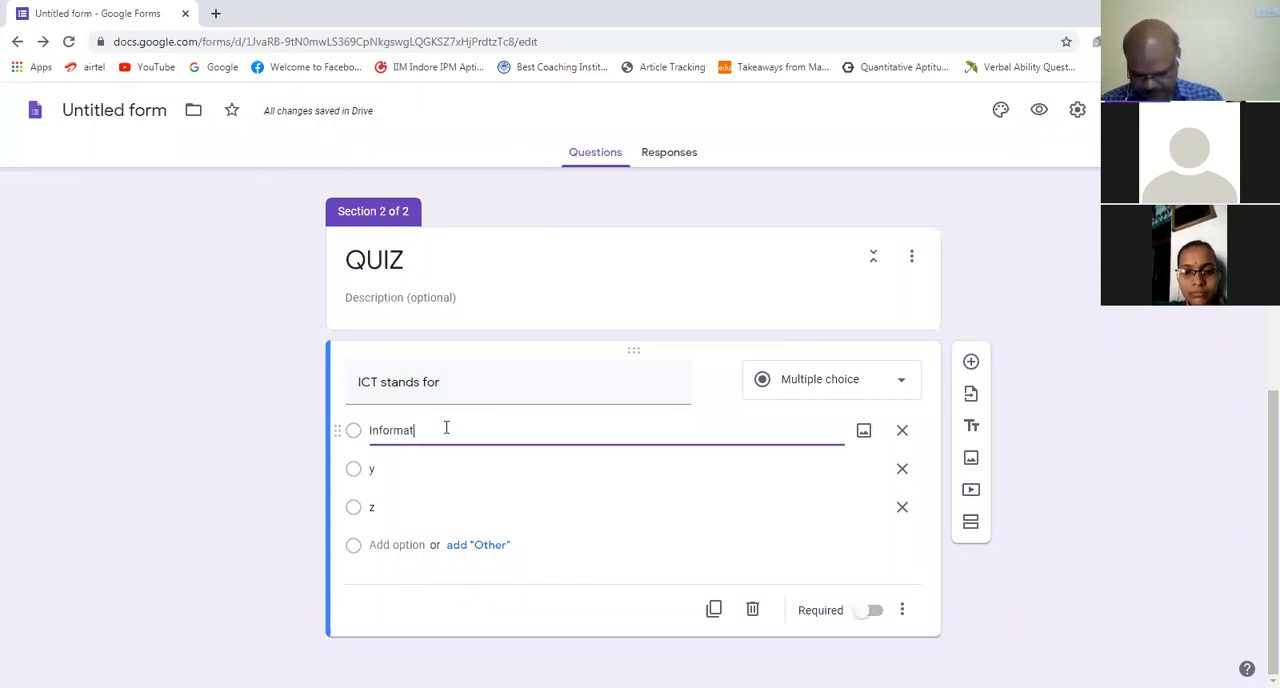
text(ion and comm)
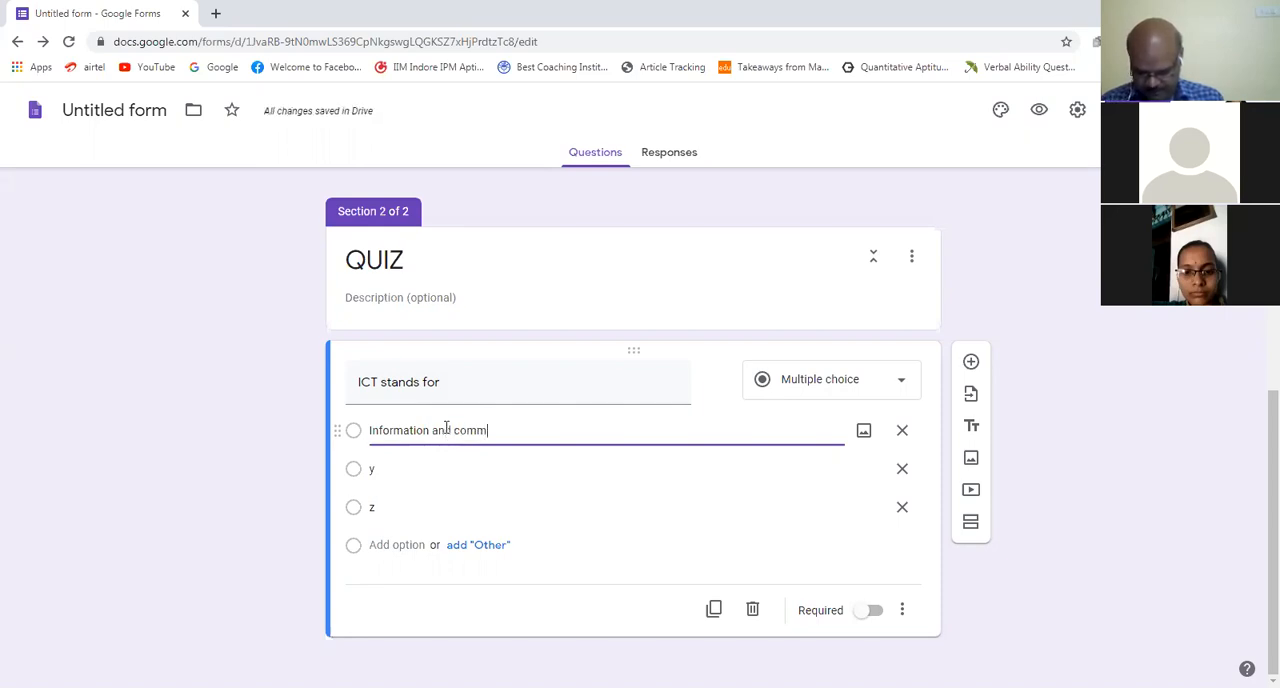
text(unicati)
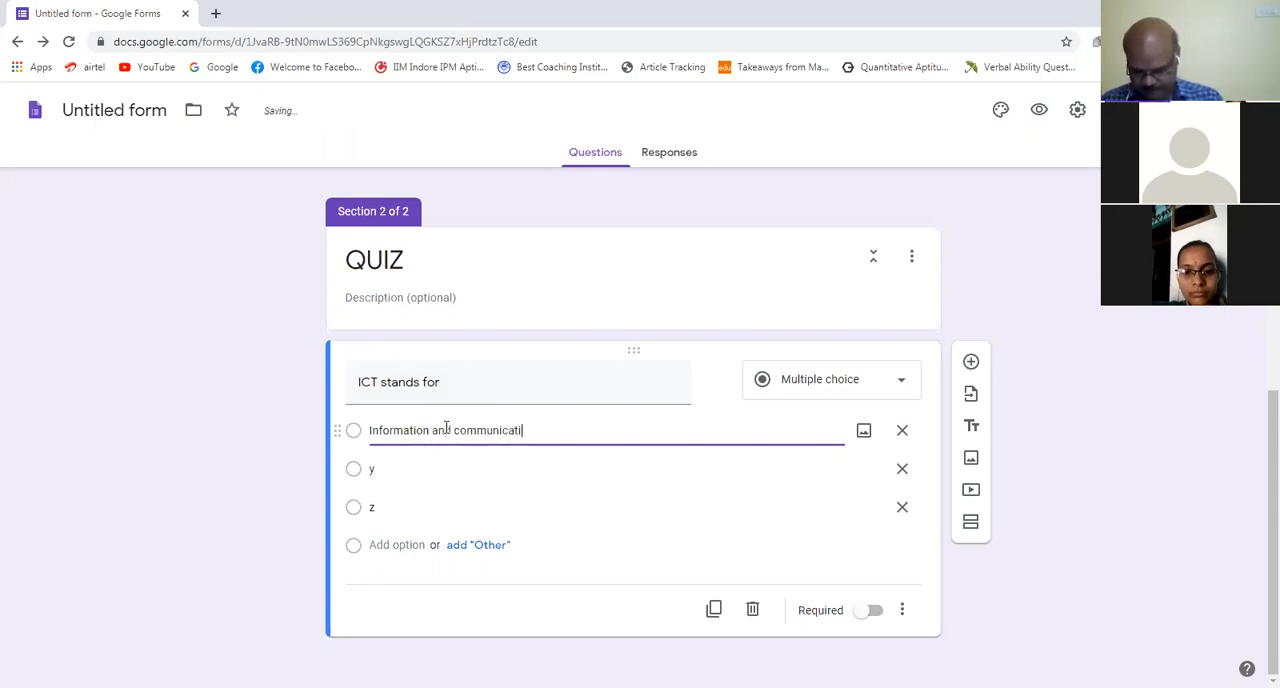
text(on Te)
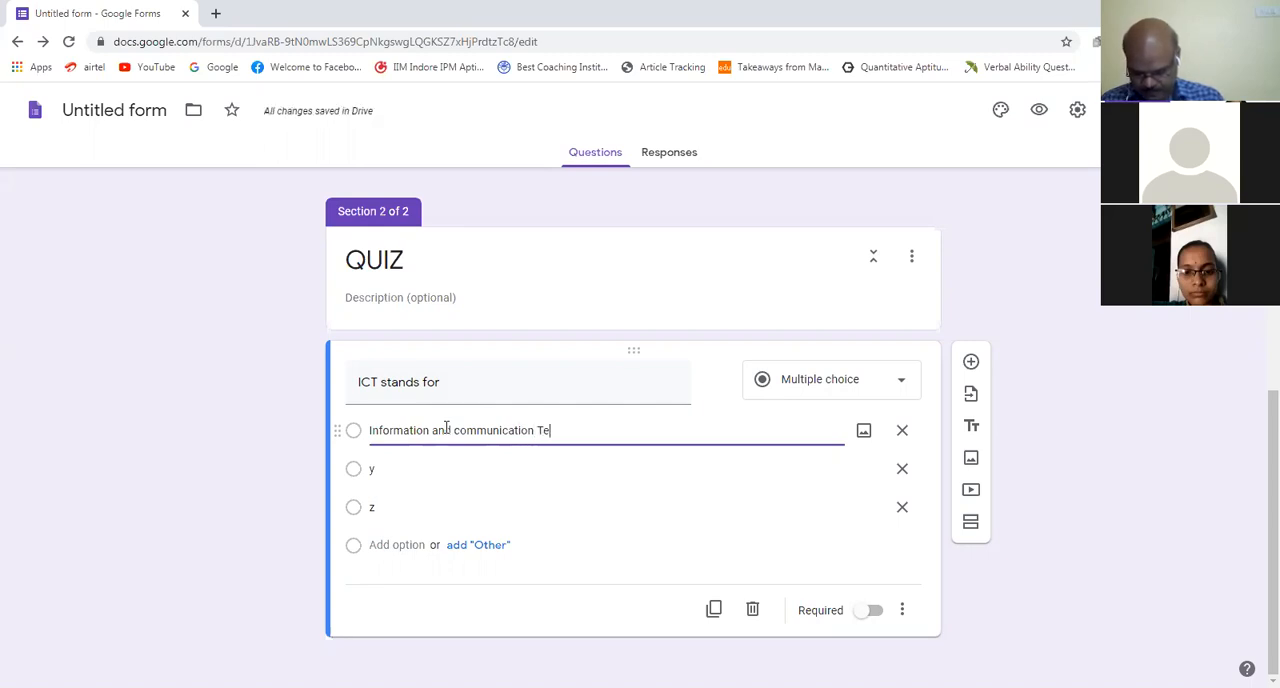
text(chnolo)
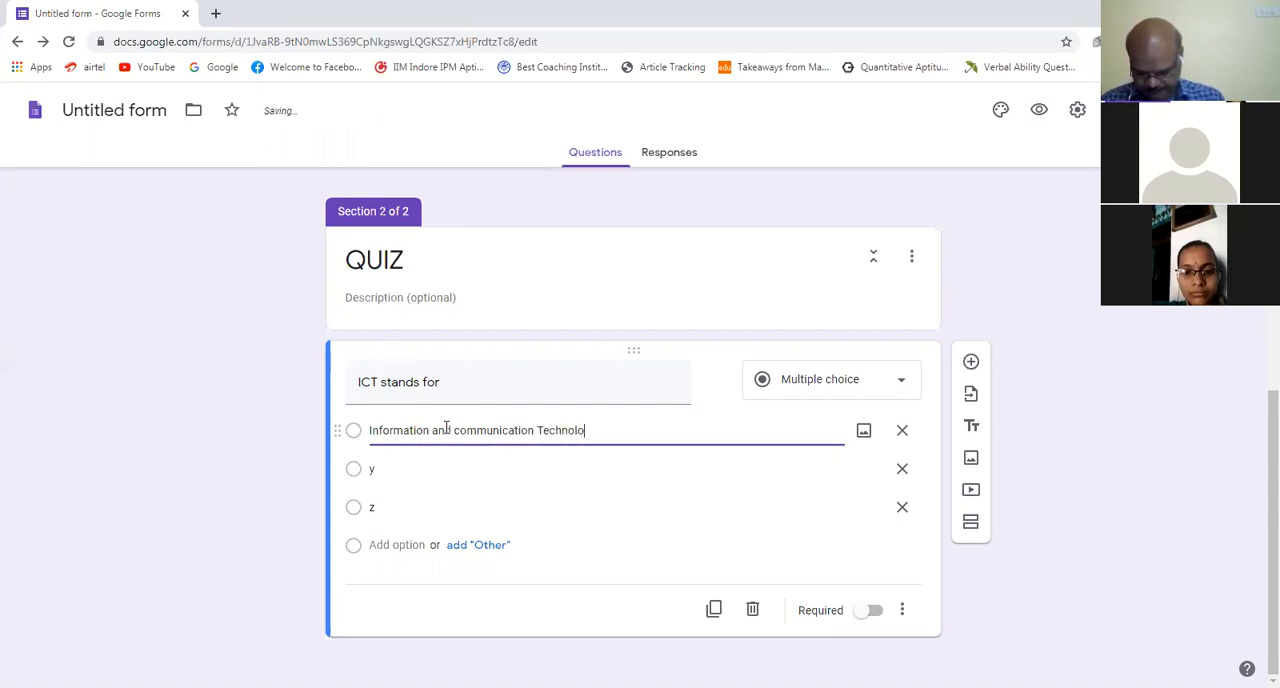
text(gy)
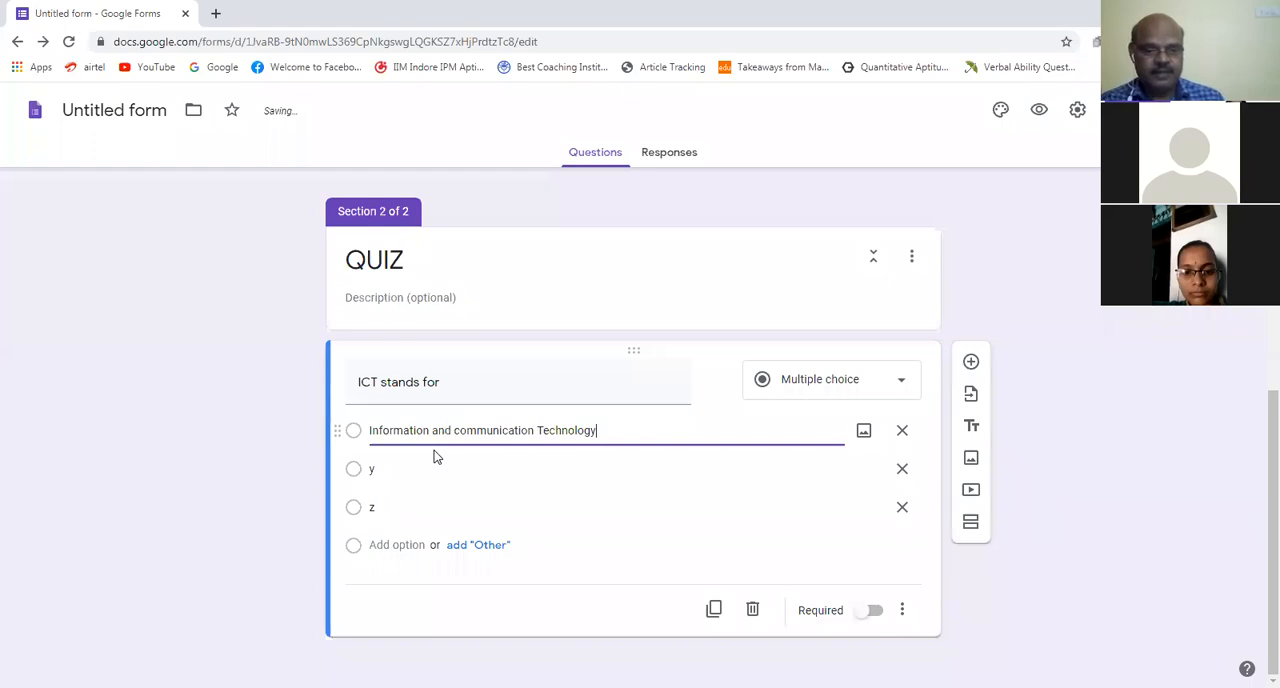
Step: Change the second answer option of the "ICT stands for" question to "Only Information"
click(412, 466)
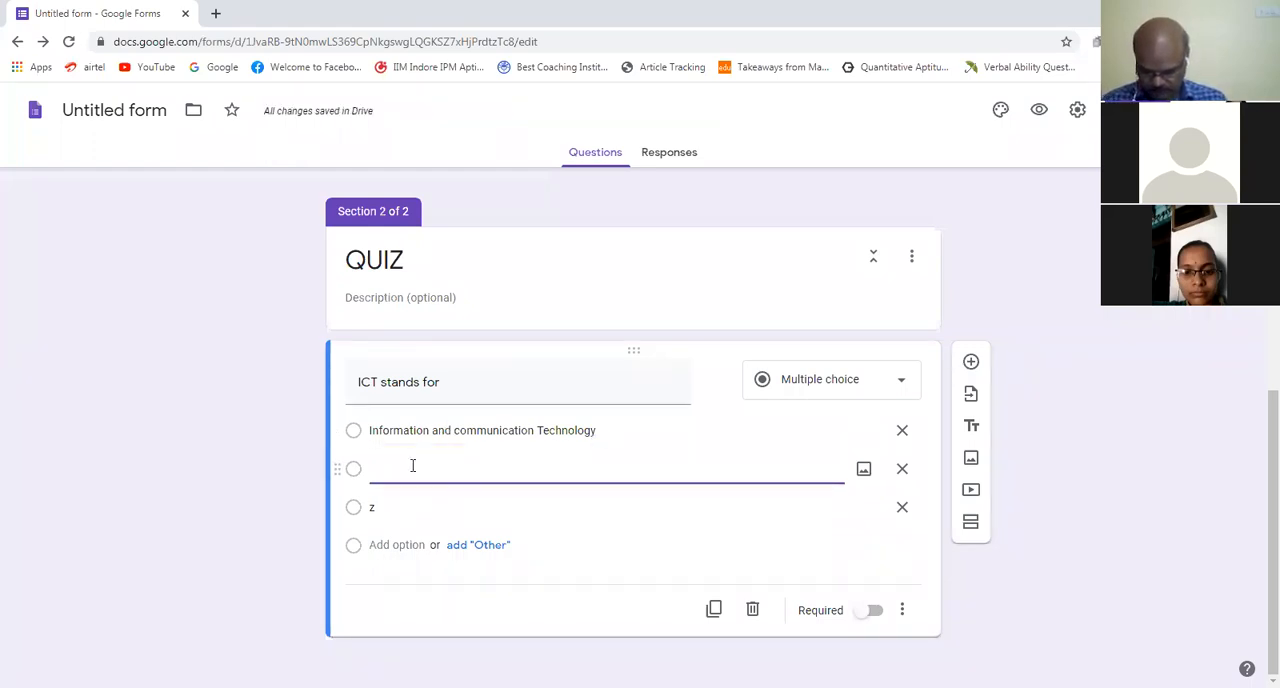
text(Only)
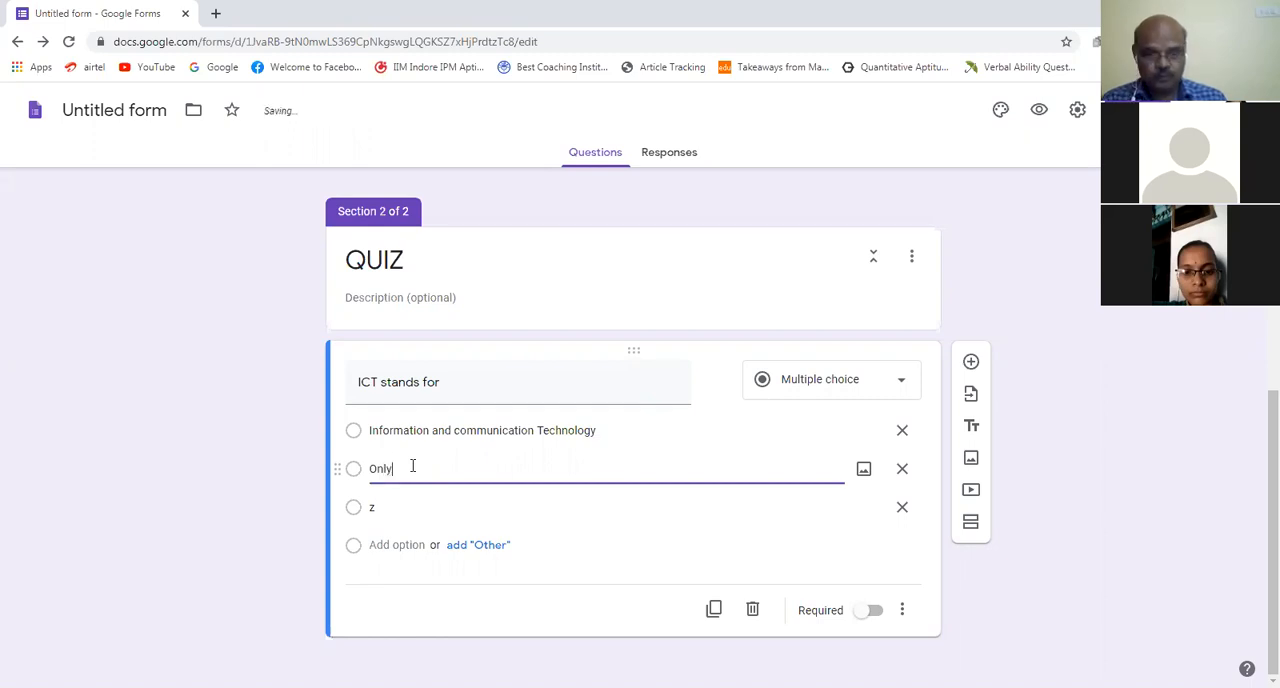
text( Informatio)
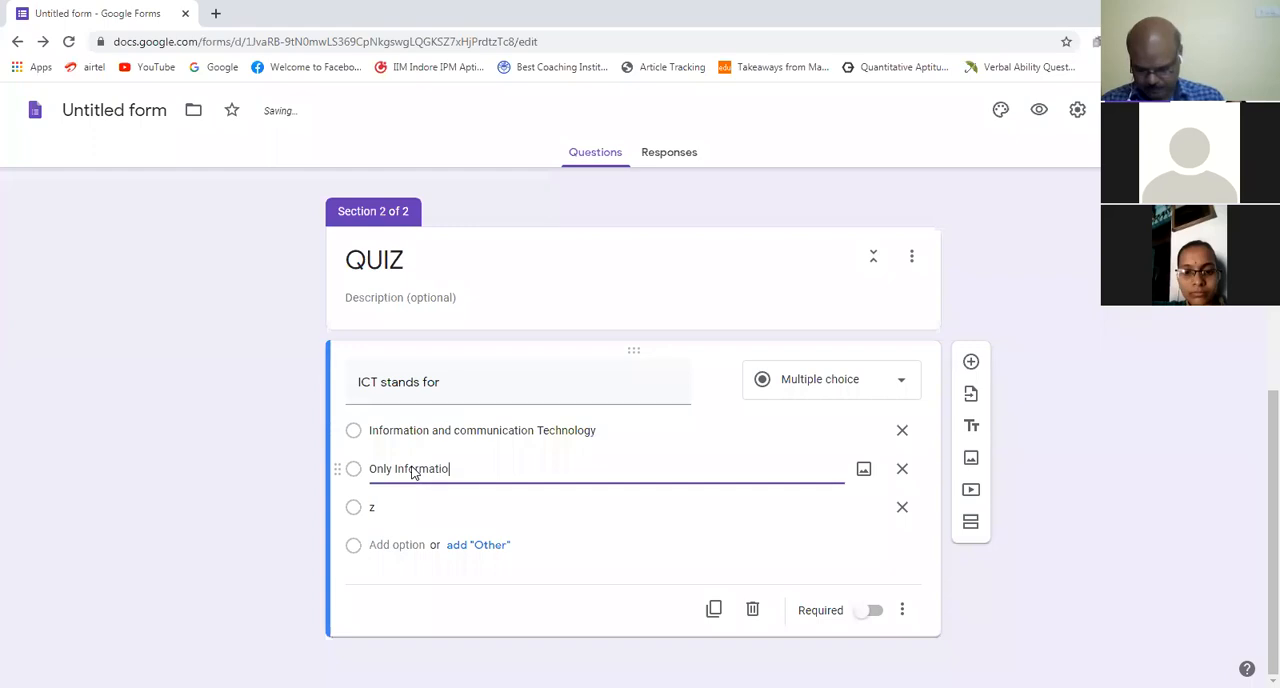
text(n)
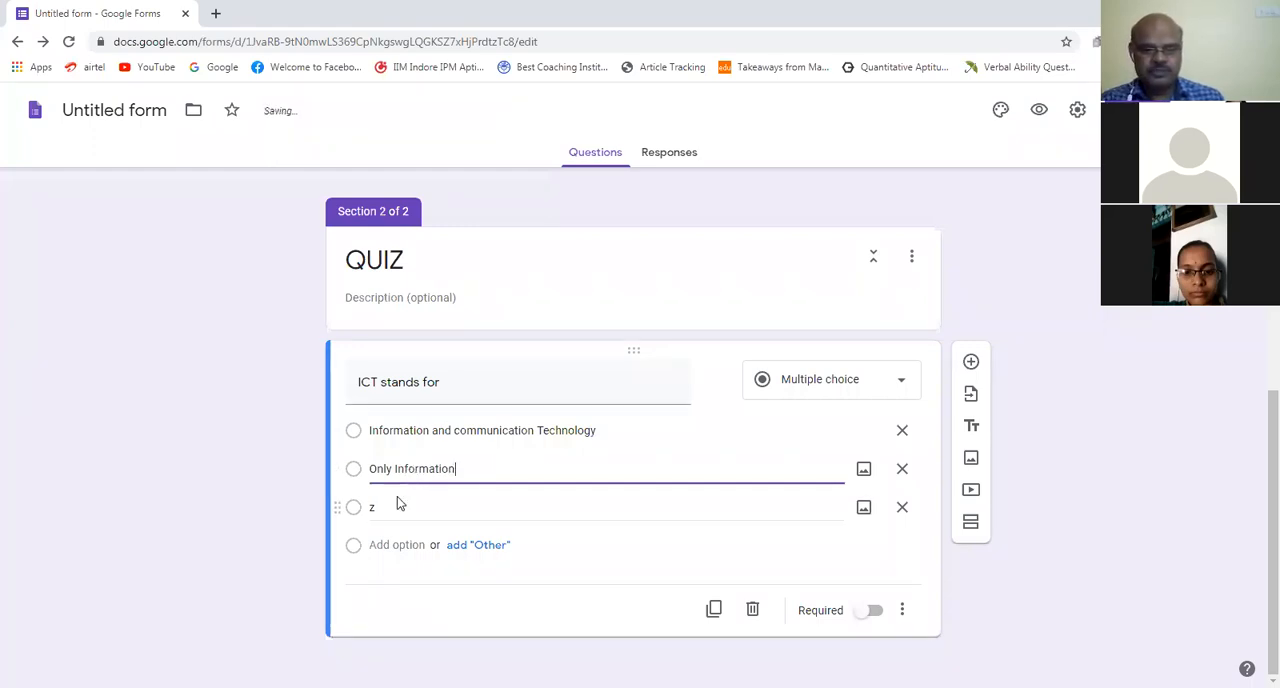
Step: Change the third answer option of the "ICT stands for" question to "Only Technology"
click(397, 497)
text(On)
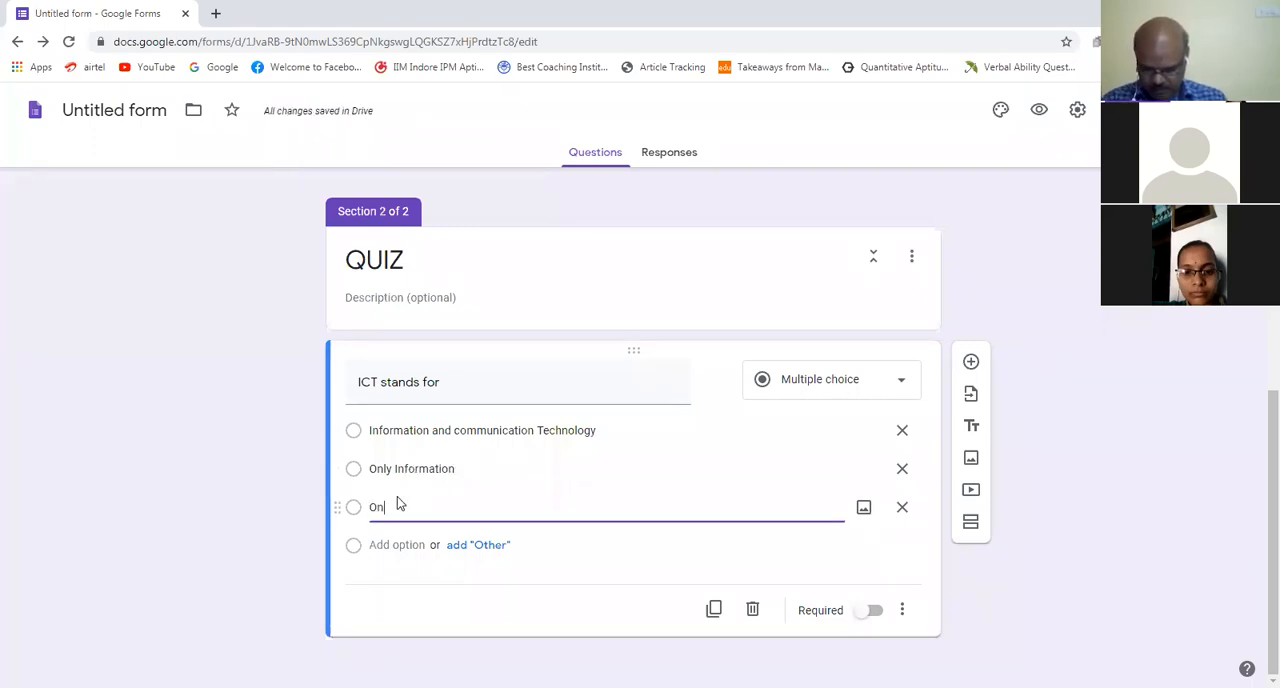
text(ly )
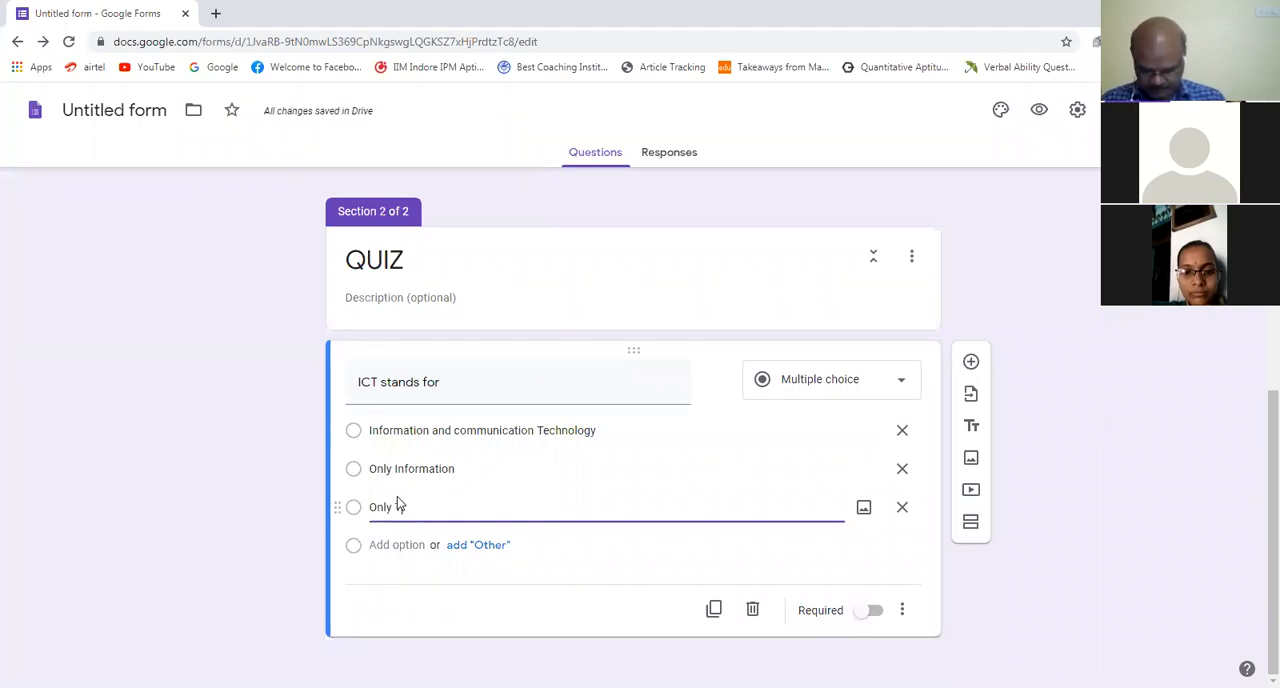
text(Technolo)
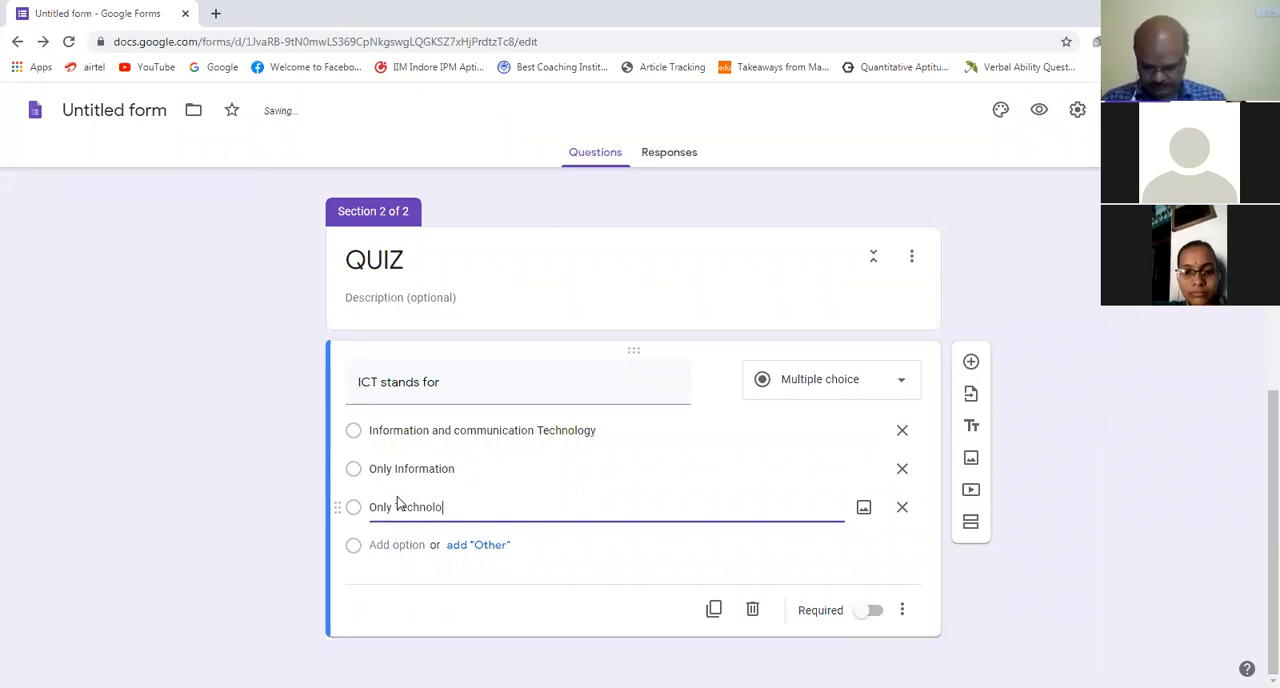
text(gy)
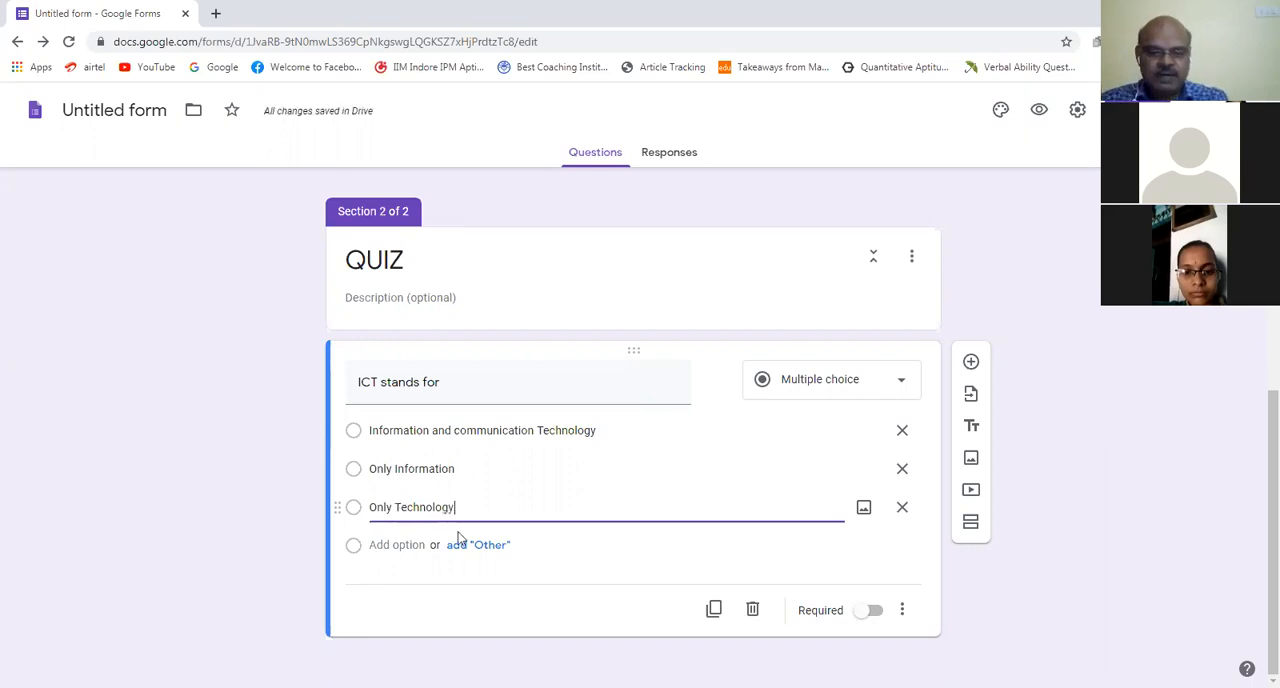
triple_click(362, 432)
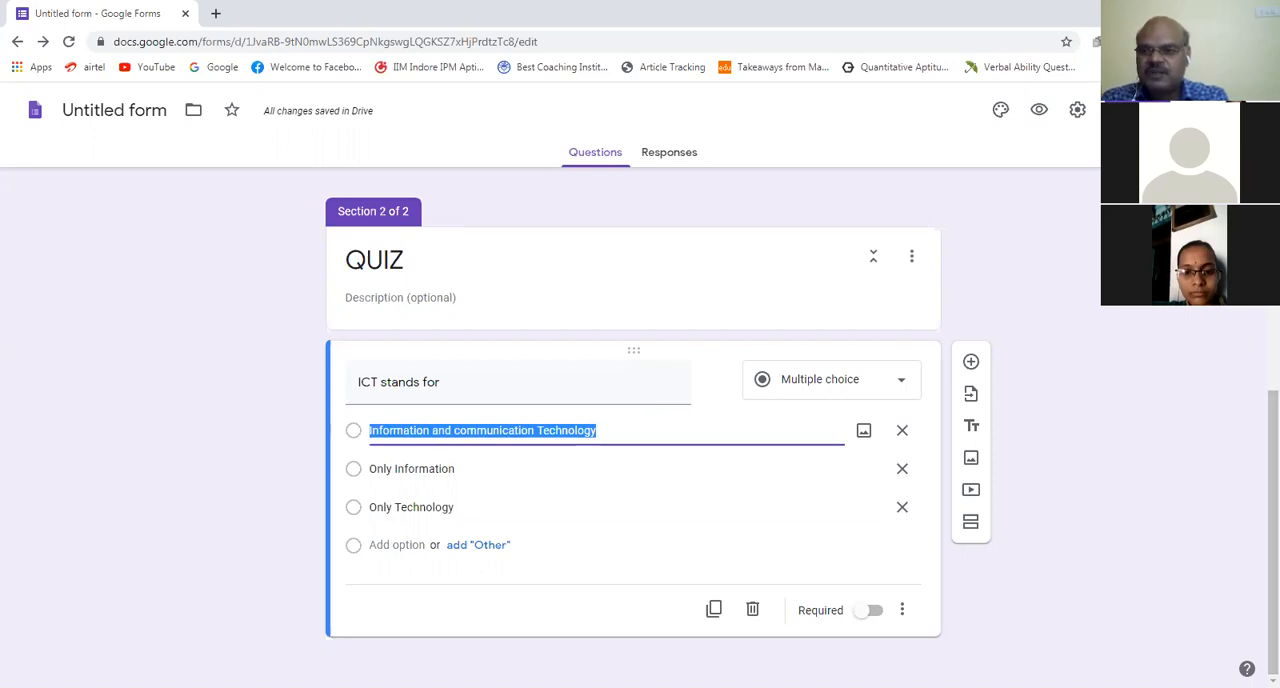
Step: Turn on "Make this a quiz" in the form's settings and save the settings
scroll(1257, 428, up, 4)
scroll(1066, 131, up, 3)
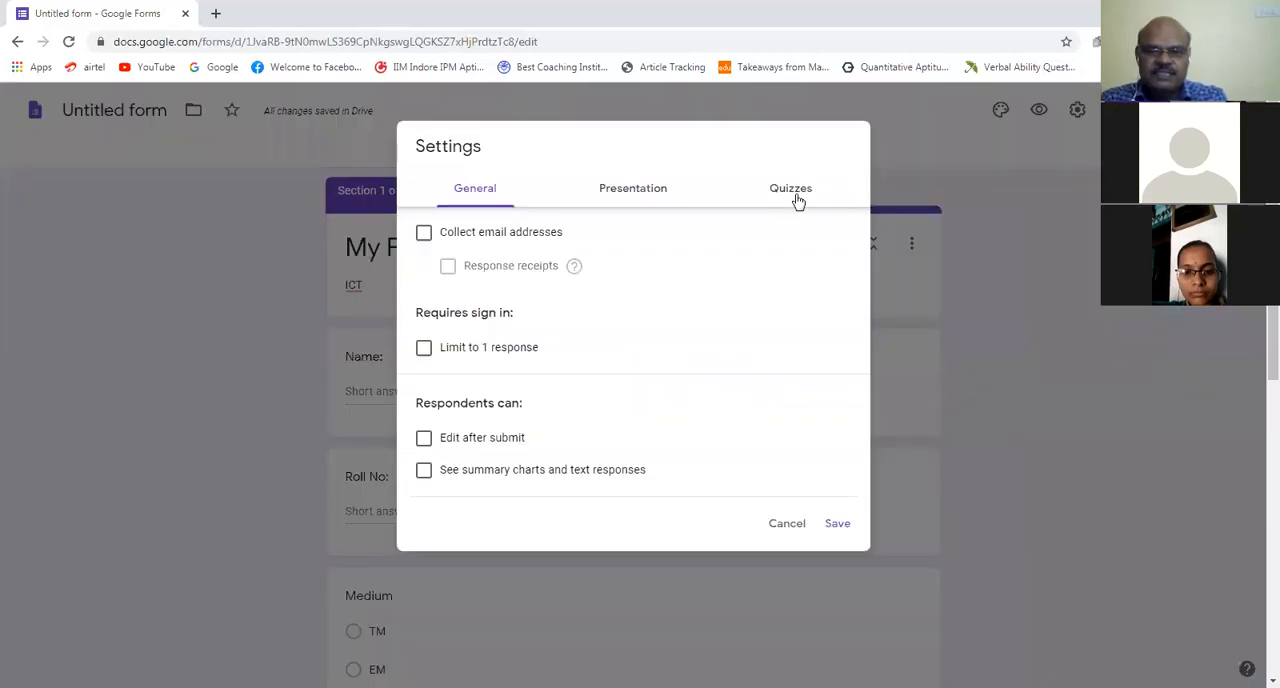
click(798, 195)
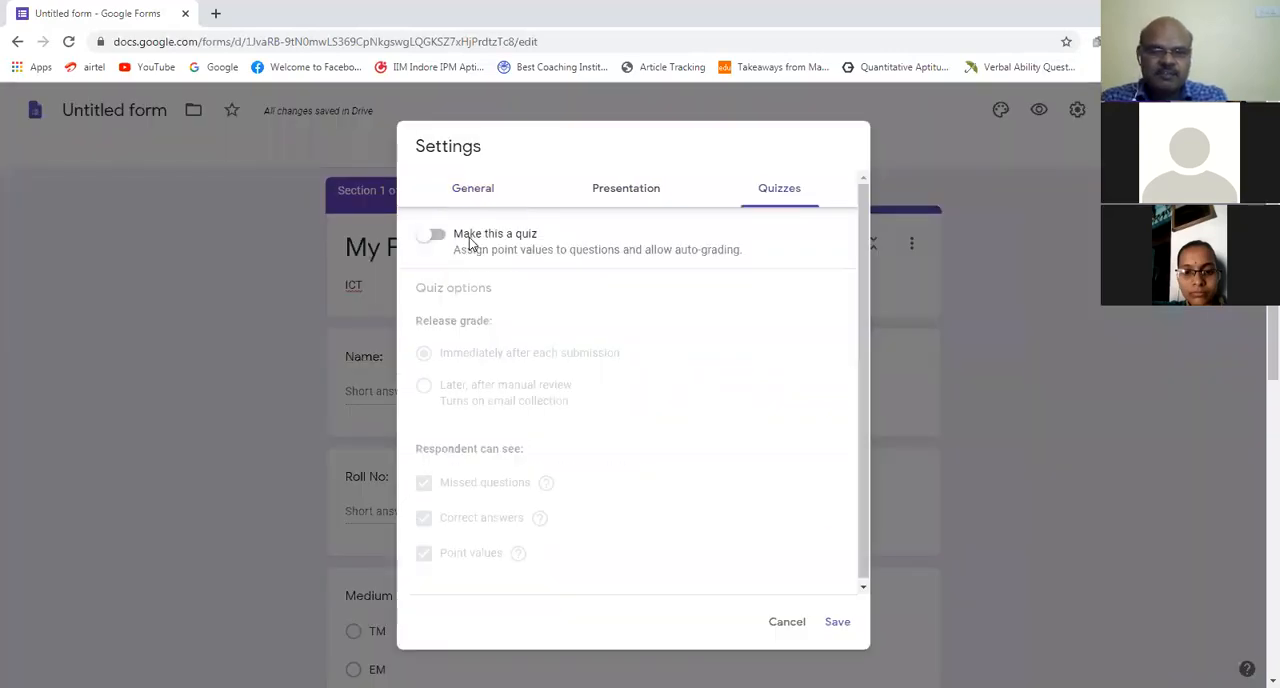
click(430, 238)
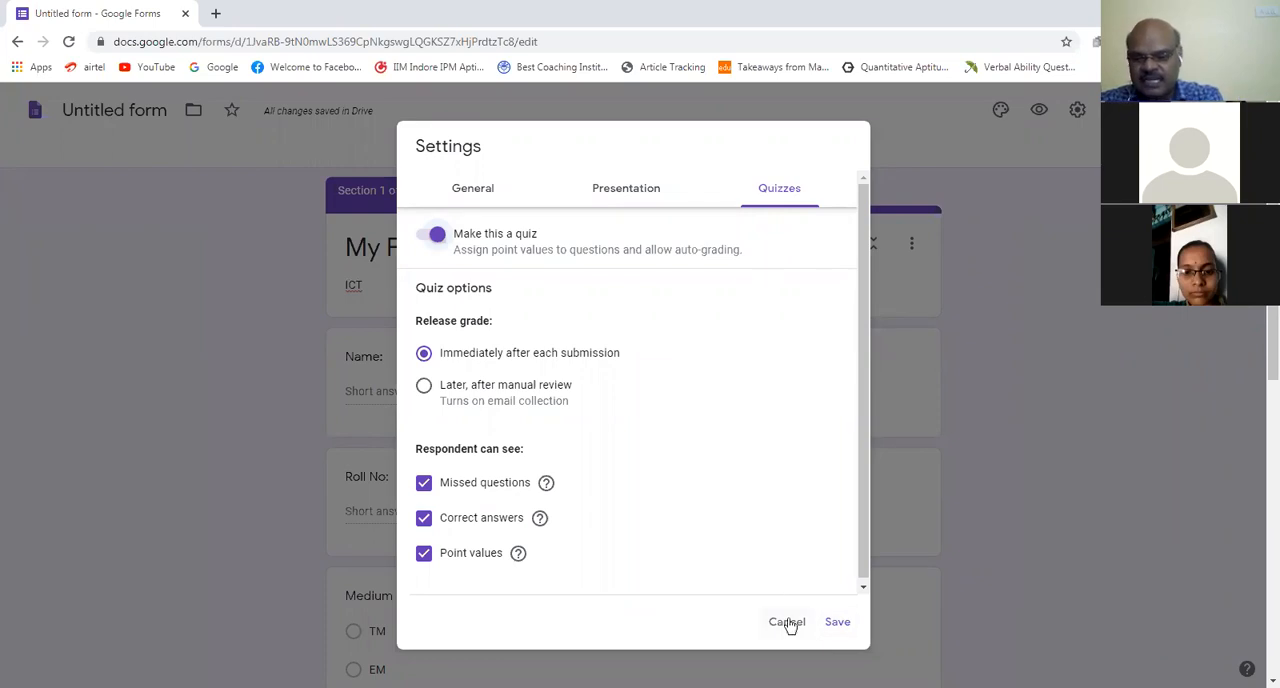
click(838, 622)
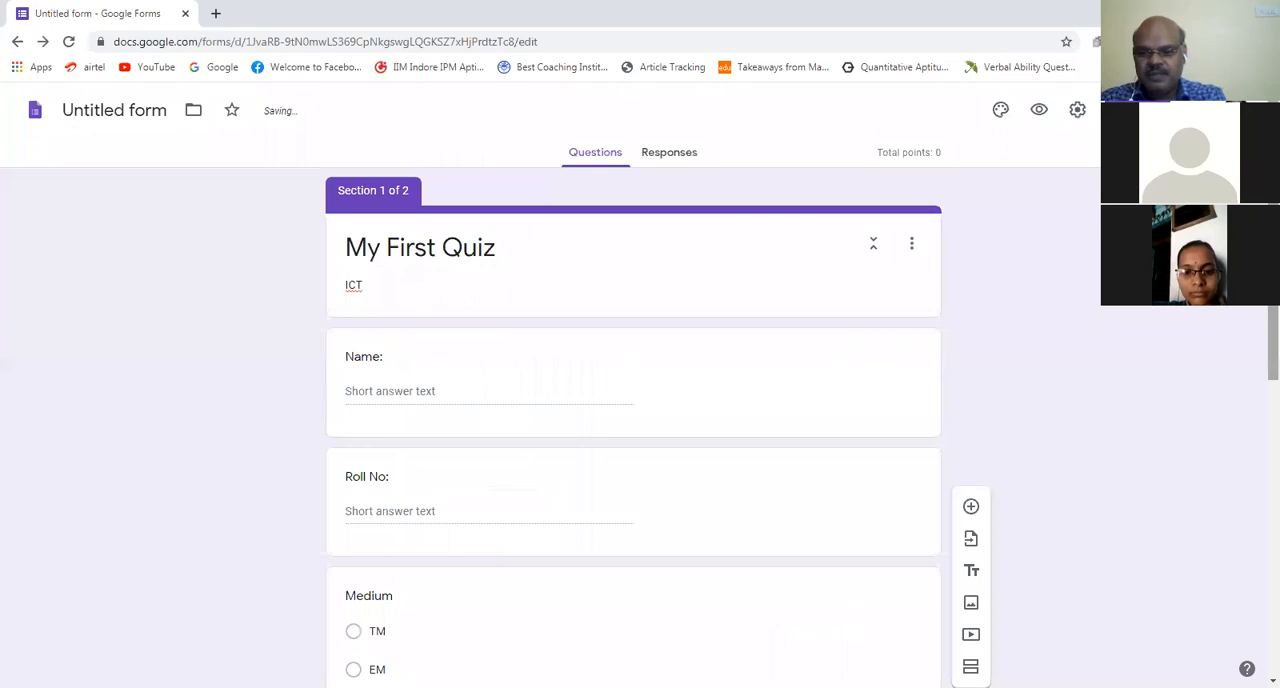
Step: Set "Information and communication Technology" as the correct answer to the ICT question, worth 2 points, and make the question not required
scroll(1257, 585, down, 10)
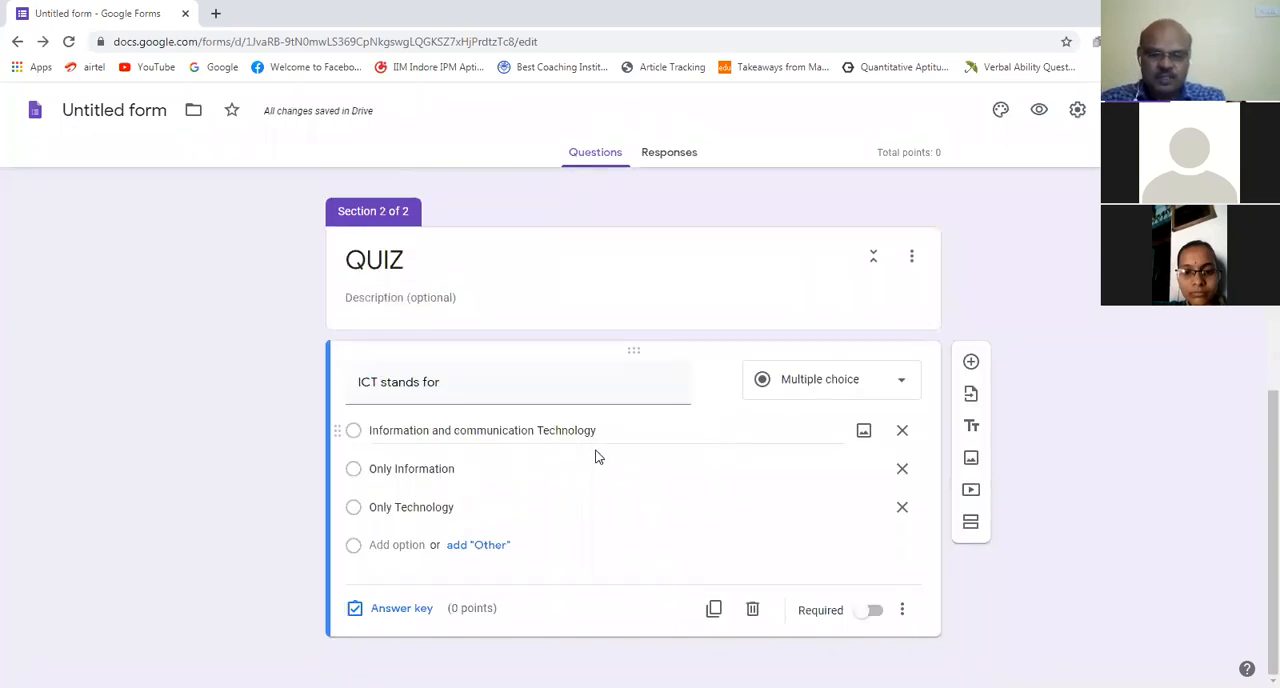
click(396, 612)
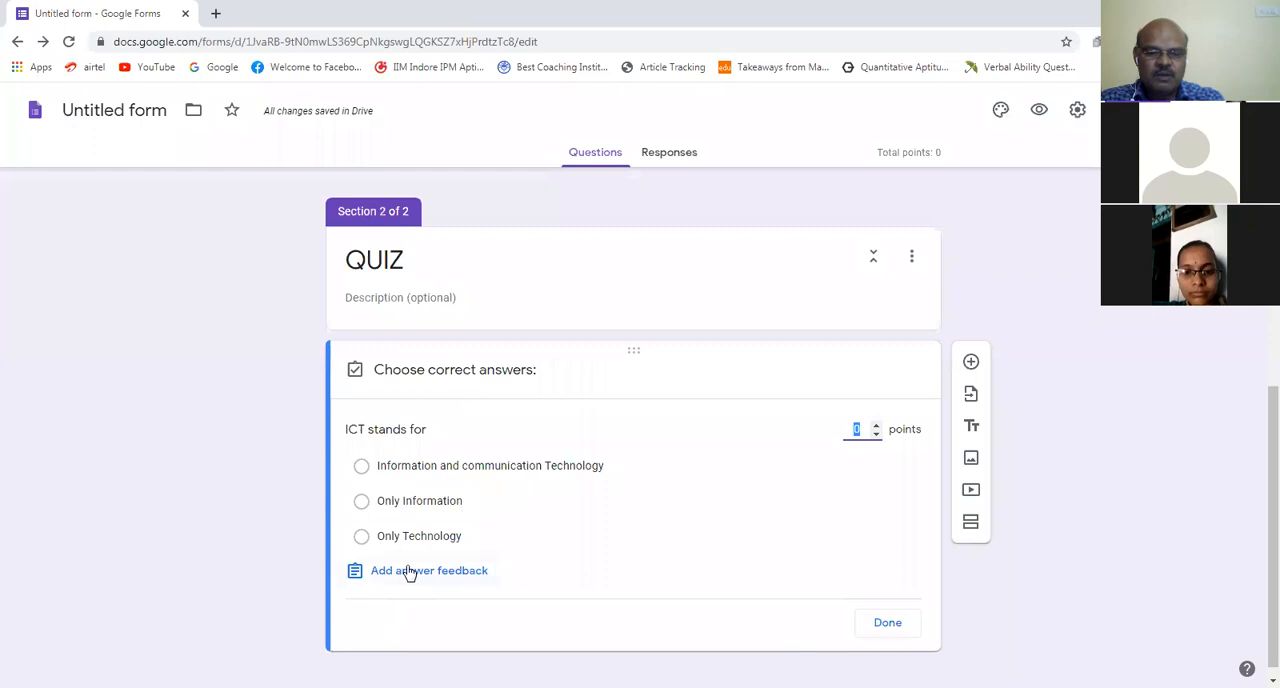
click(361, 466)
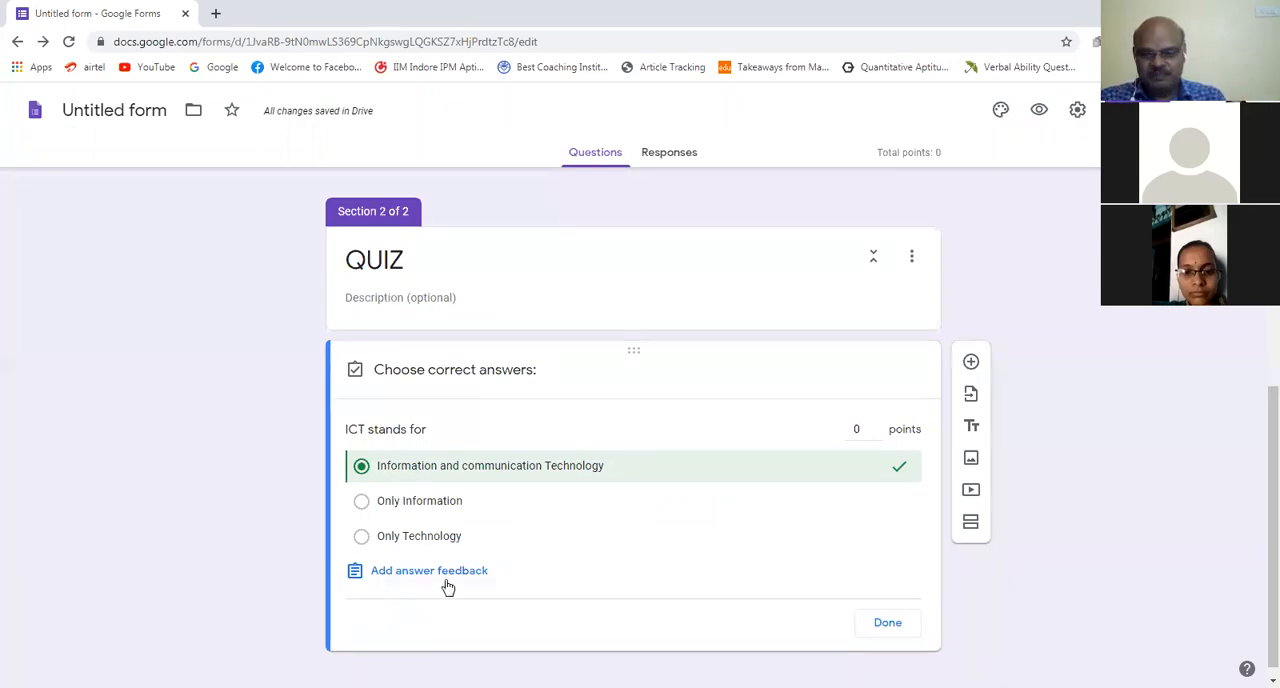
click(876, 425)
click(876, 425)
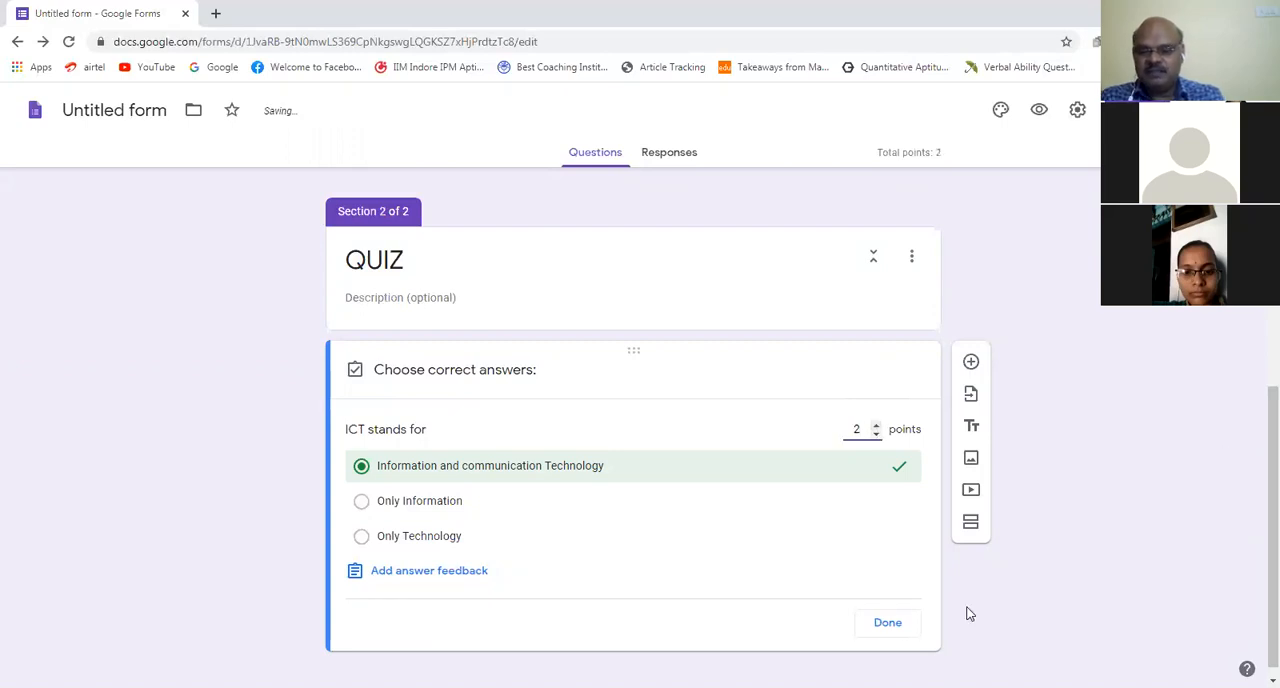
click(889, 624)
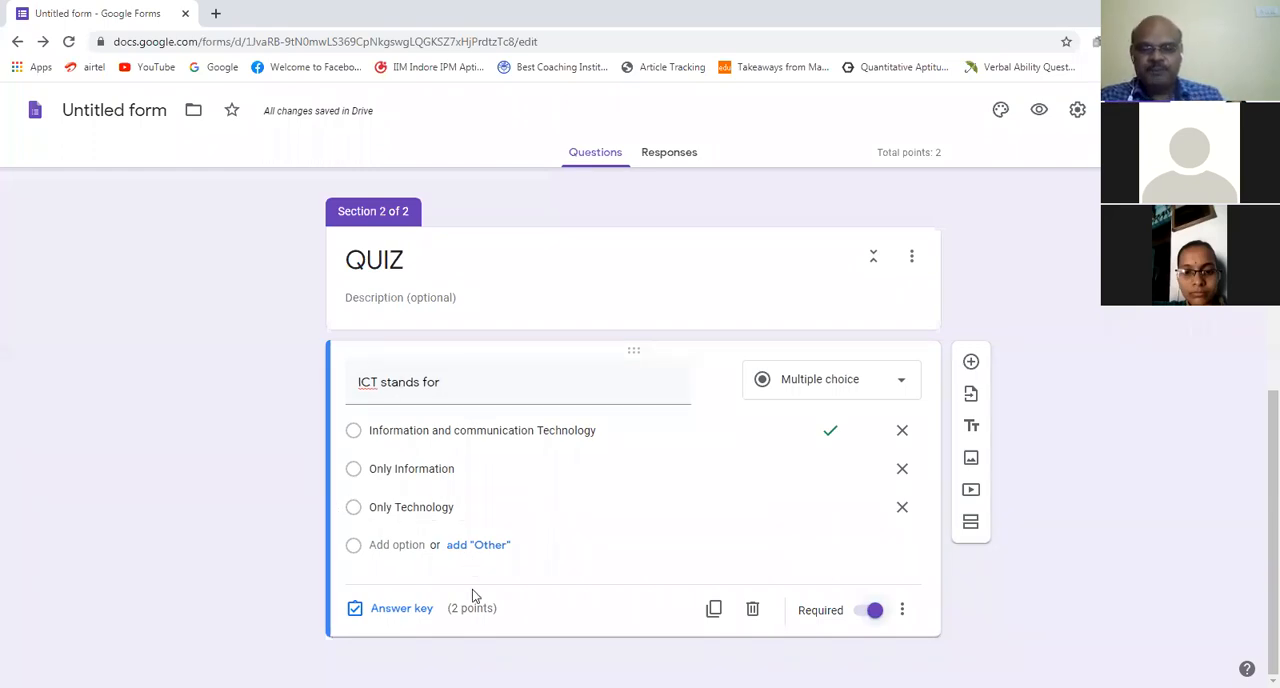
click(876, 611)
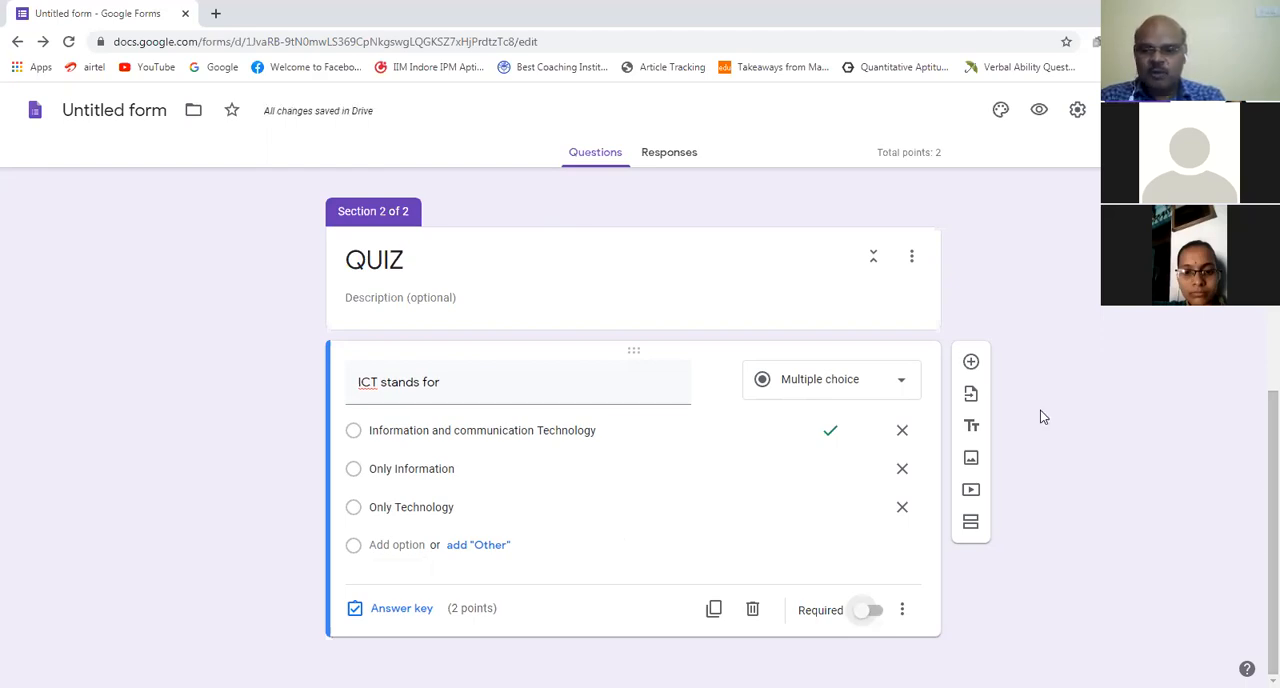
Step: Add a new question below the "ICT stands for" question, enter "IN" as its title and clear that text again
click(971, 364)
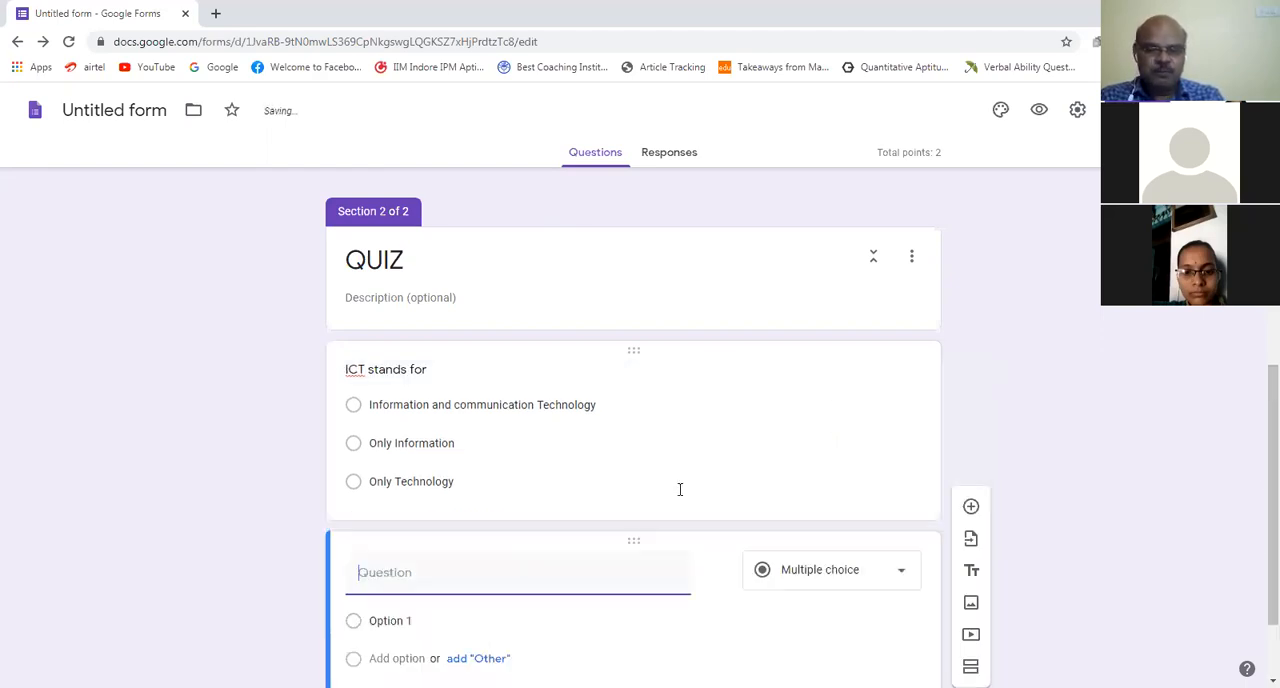
text(I)
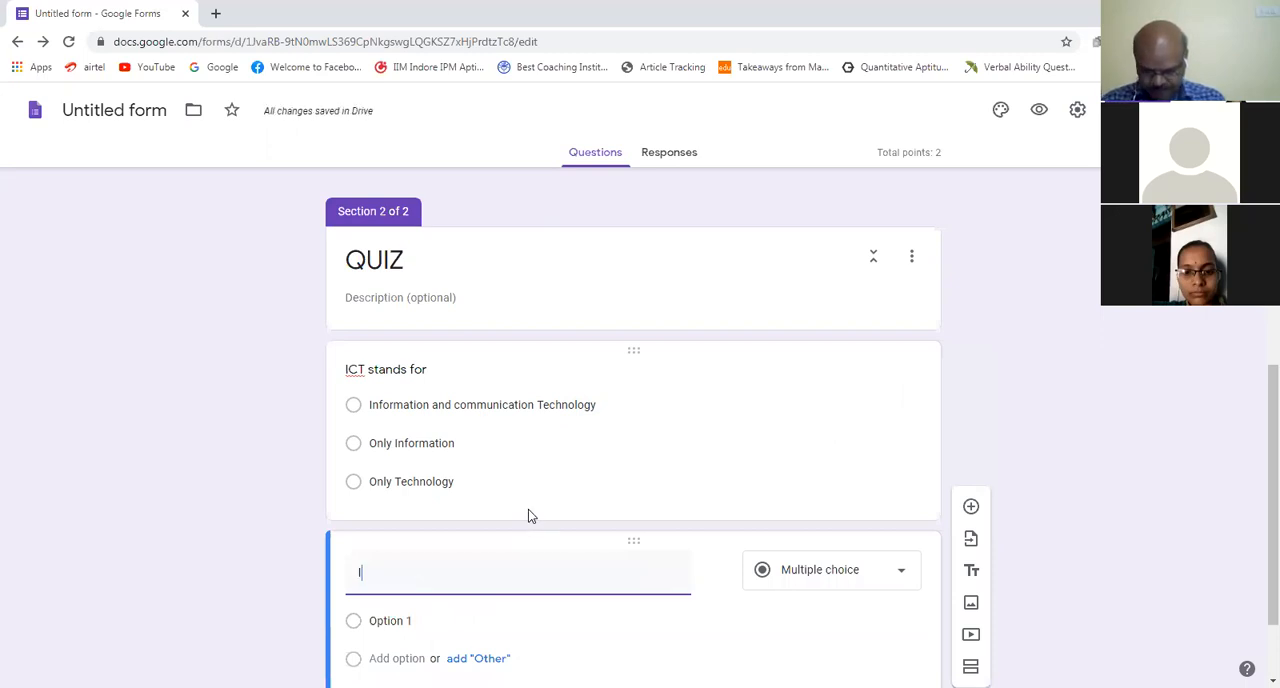
text(N)
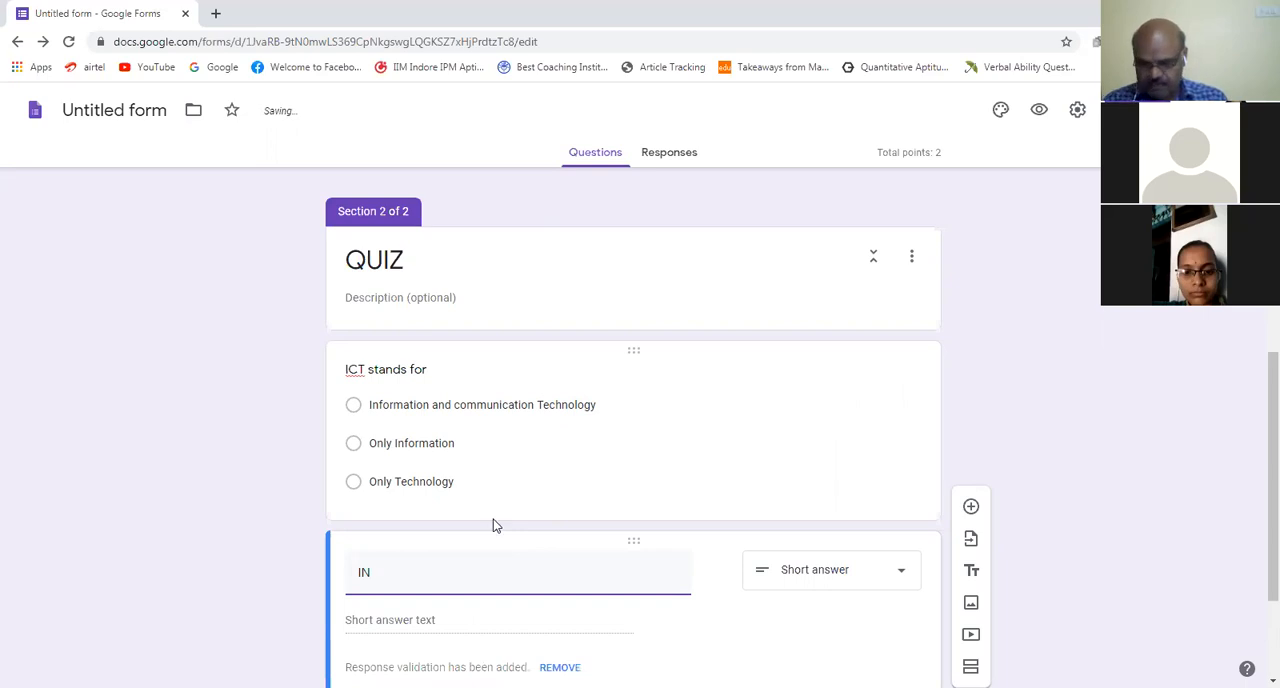
key(BackSpace)
key(BackSpace)
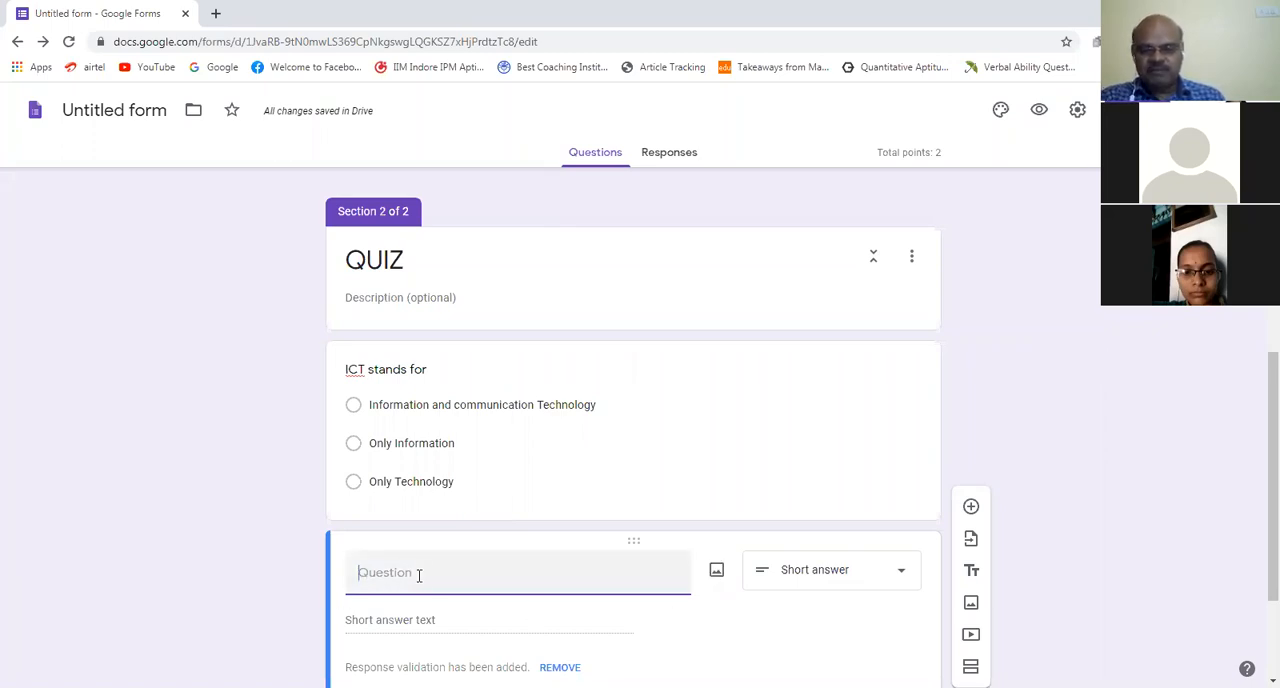
Step: Insert the red computer mouse picture into the empty question, using a Google image search for "input devices of computer"
click(717, 572)
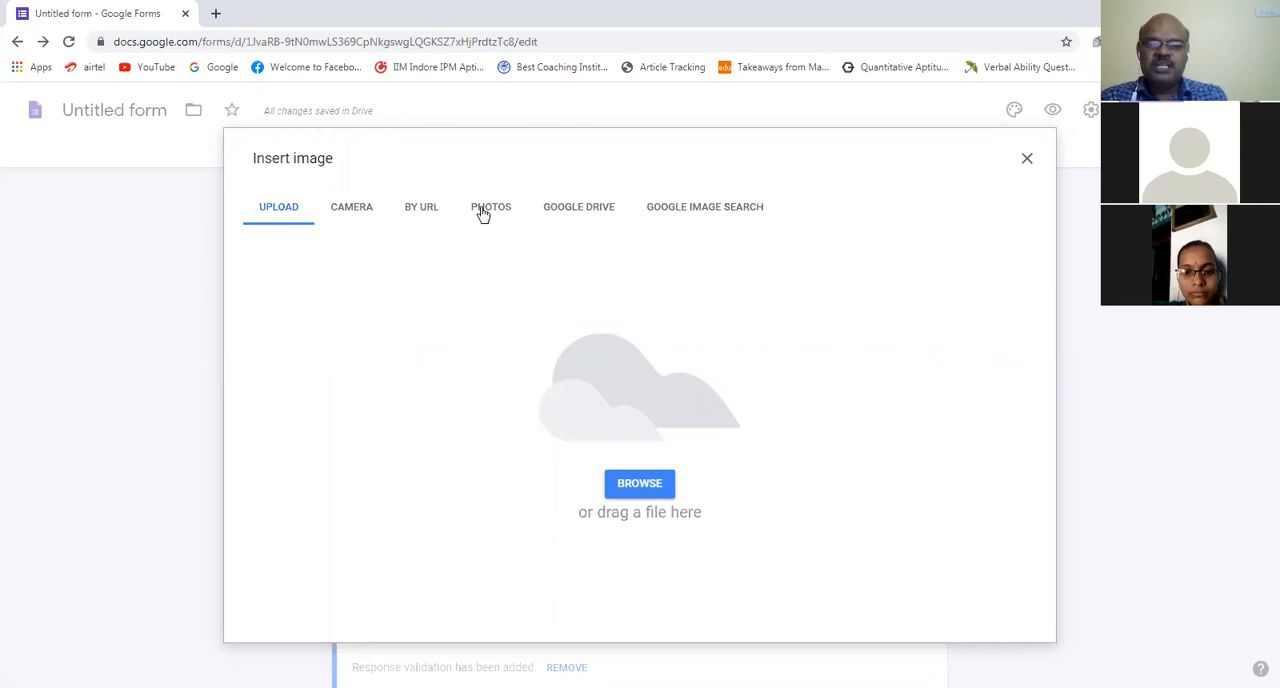
click(716, 214)
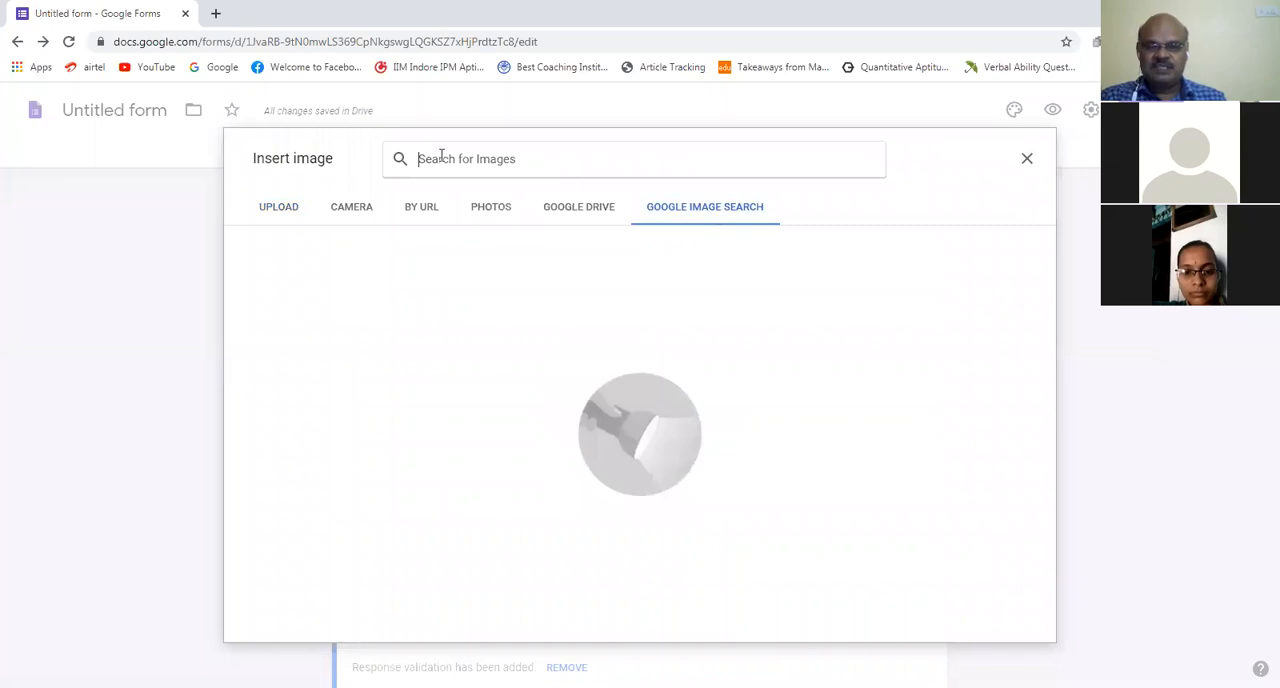
text(i)
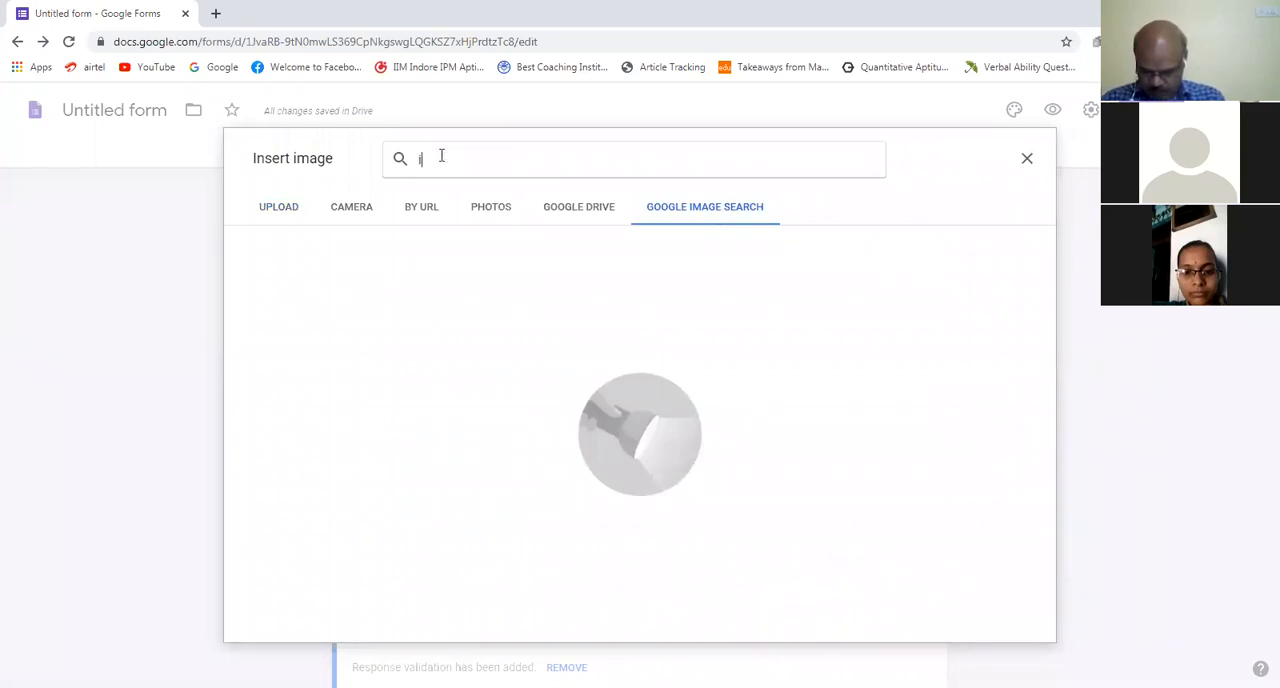
text(nput)
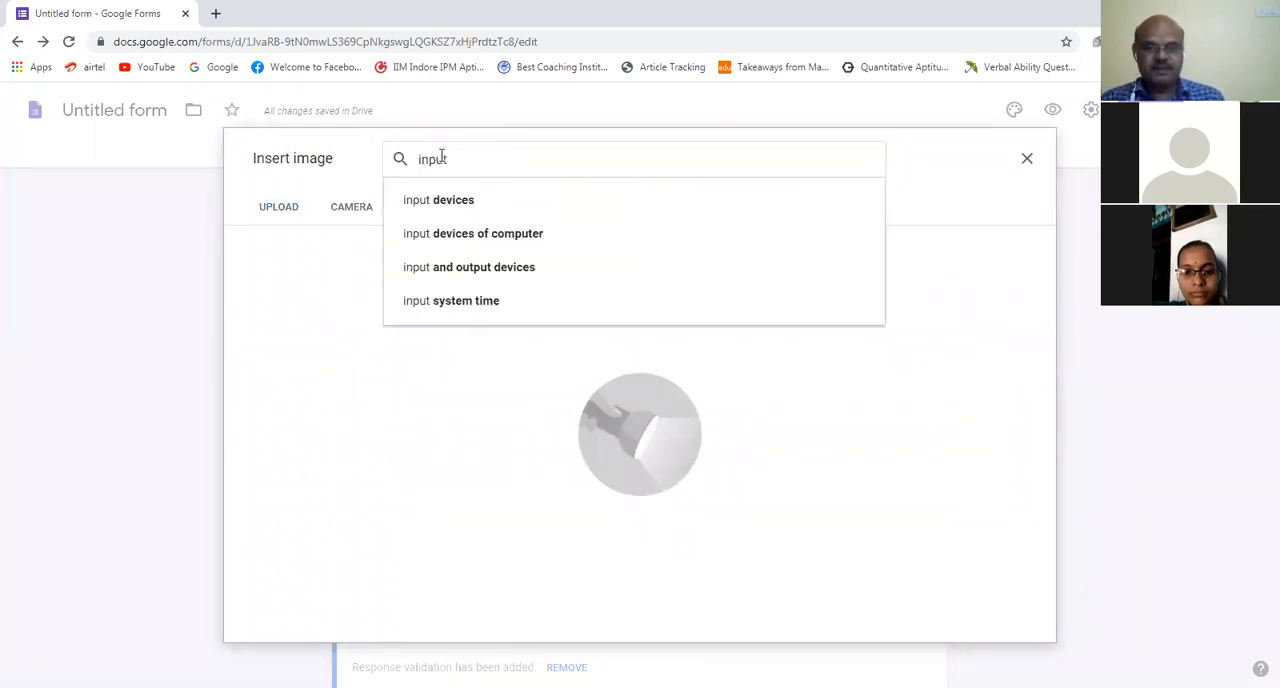
click(463, 238)
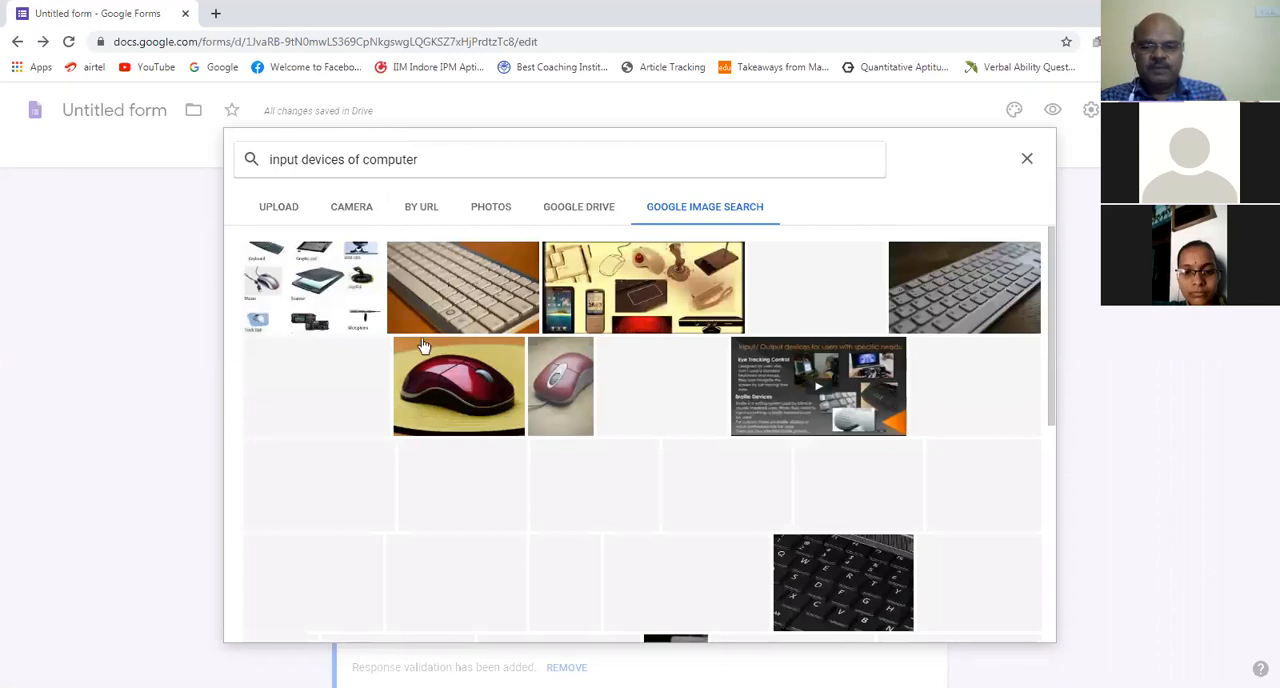
click(470, 376)
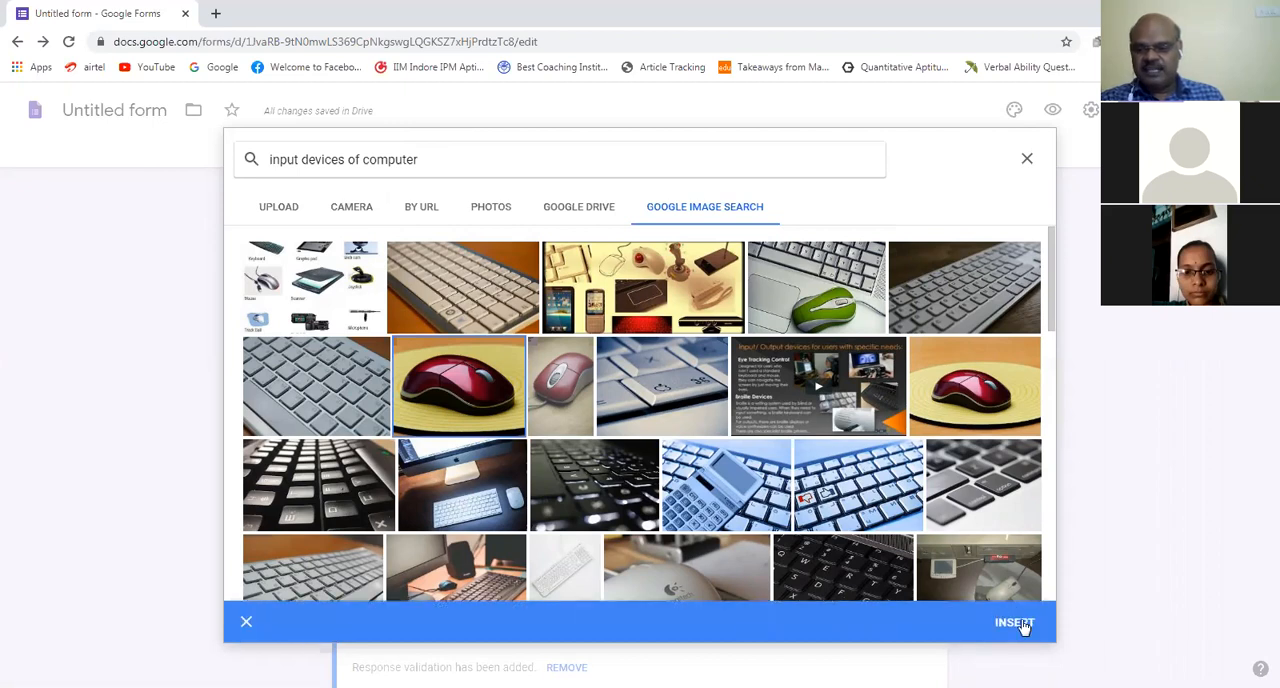
click(1014, 623)
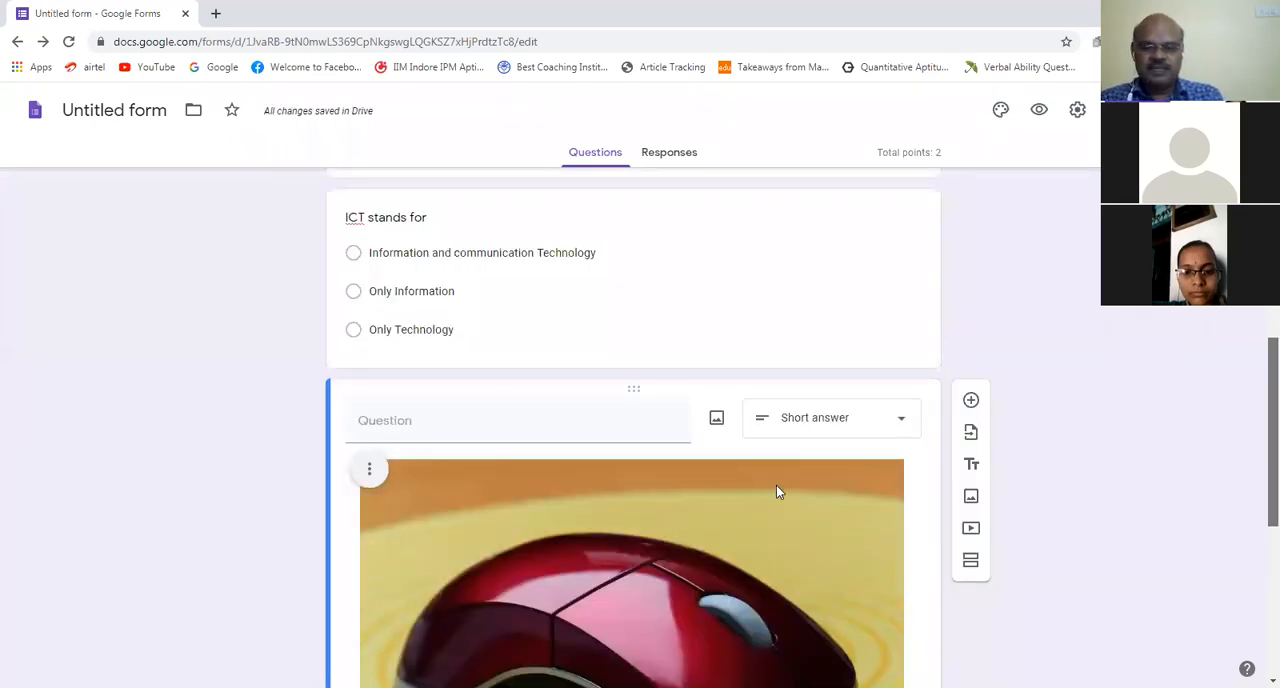
Step: Shrink the mouse picture proportionally from its corner to a bit less than half its width
scroll(776, 491, down, 2)
click(905, 300)
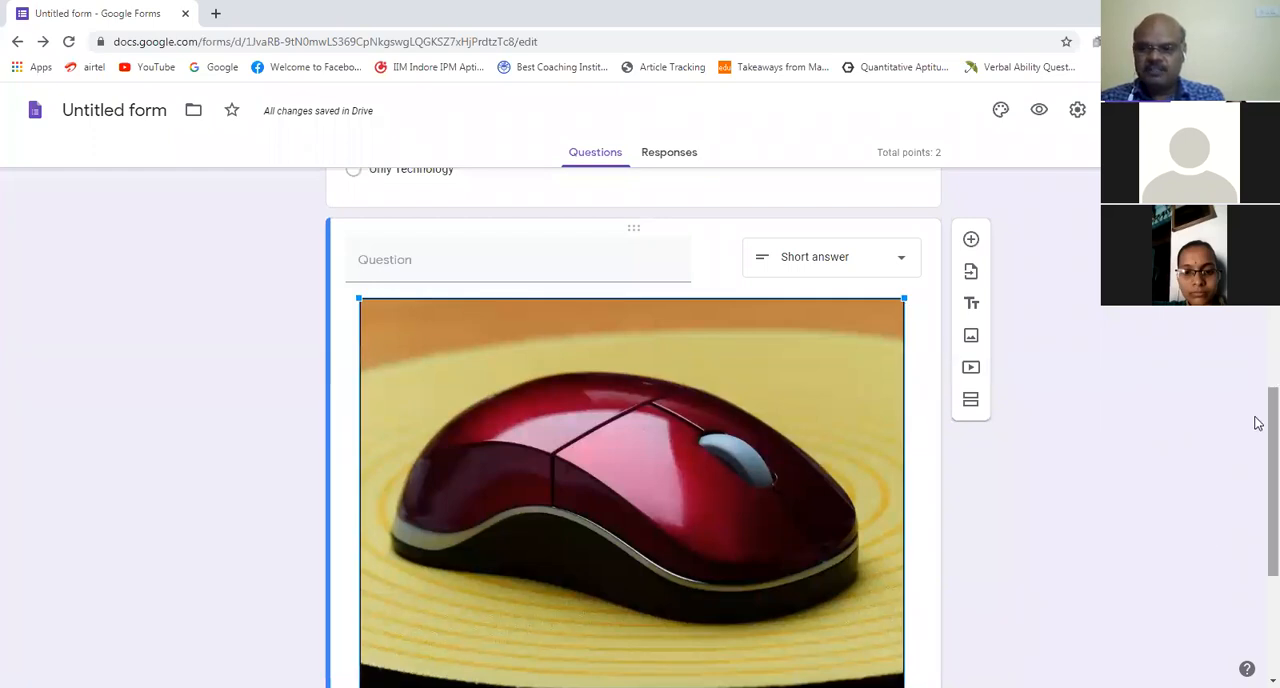
scroll(960, 570, down, 1)
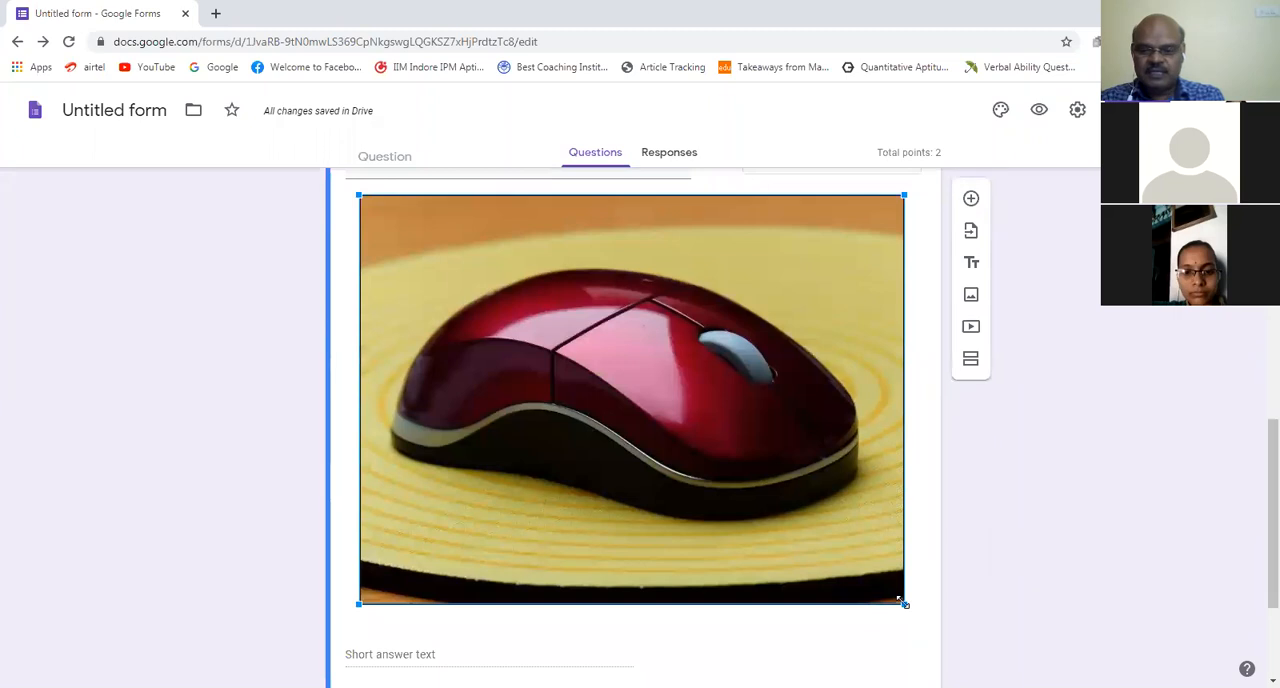
drag(903, 601, 610, 239)
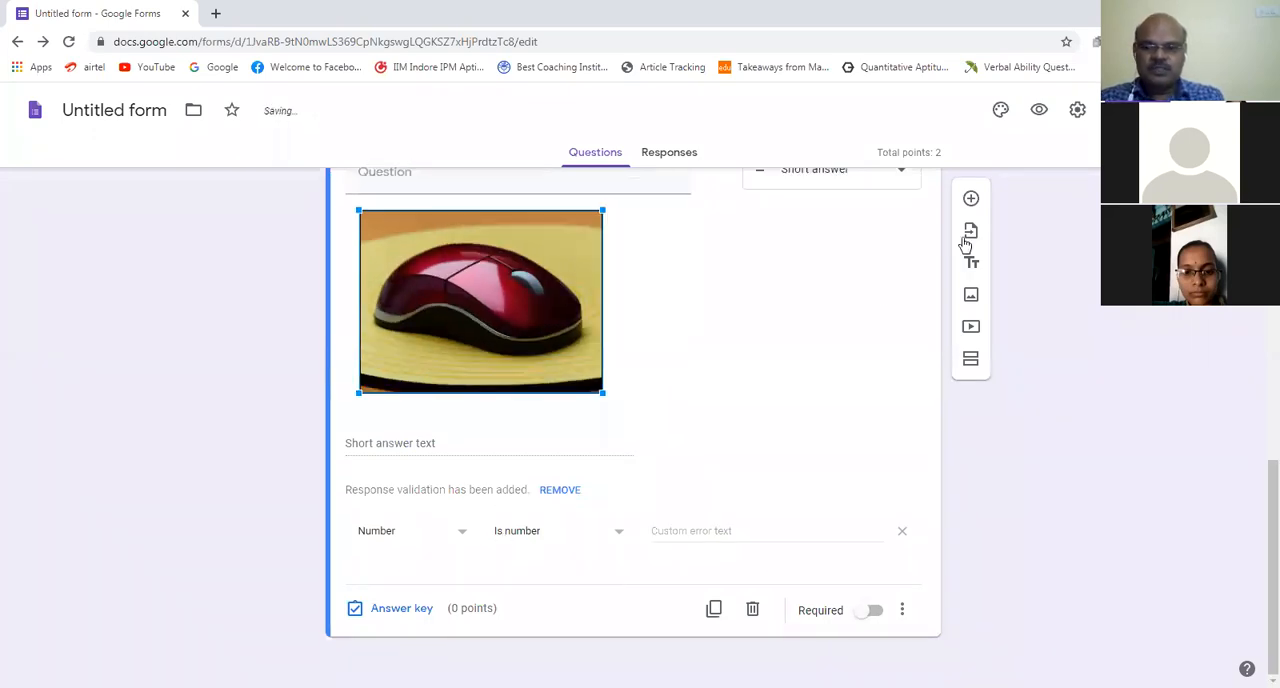
click(405, 473)
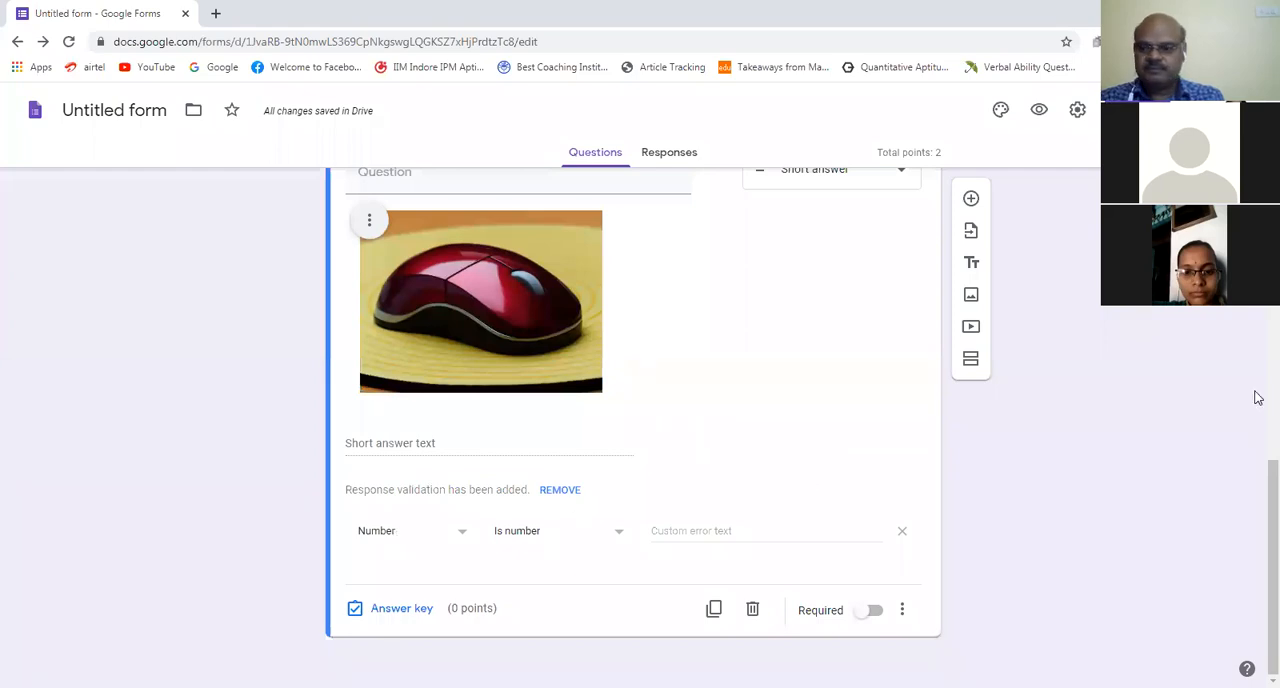
Step: Try the left, center and right alignments on the mouse picture and return it to left alignment
scroll(588, 453, up, 3)
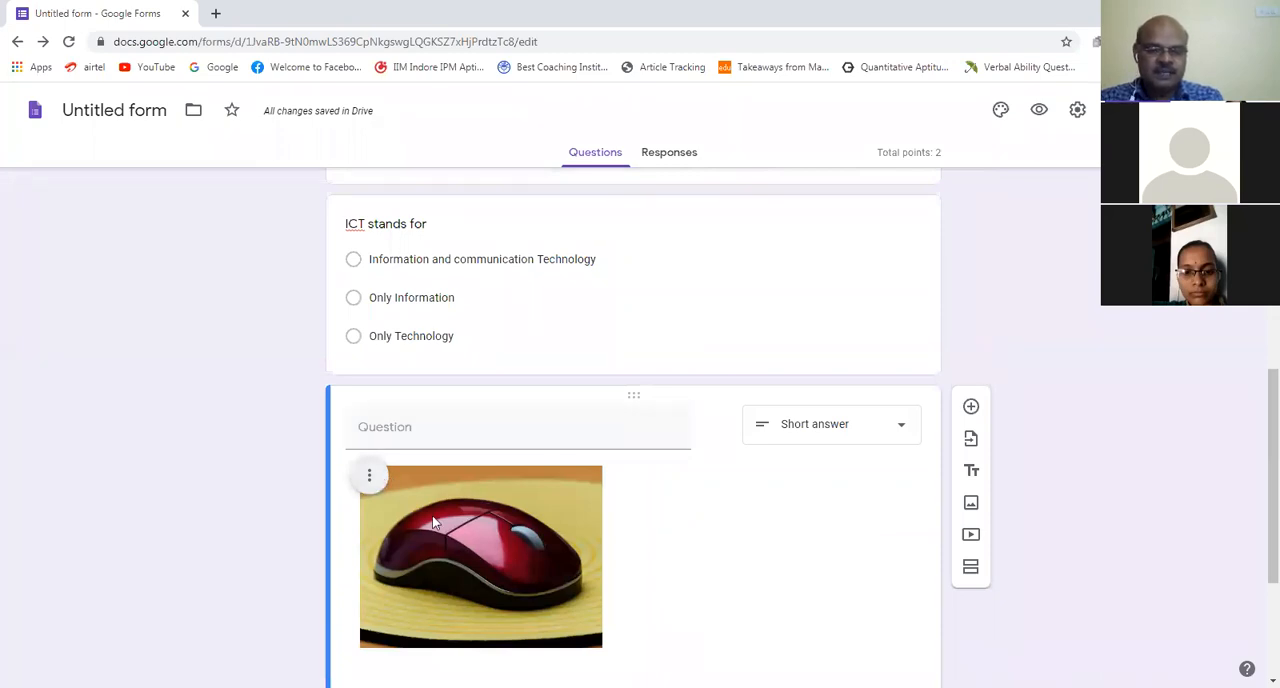
click(370, 478)
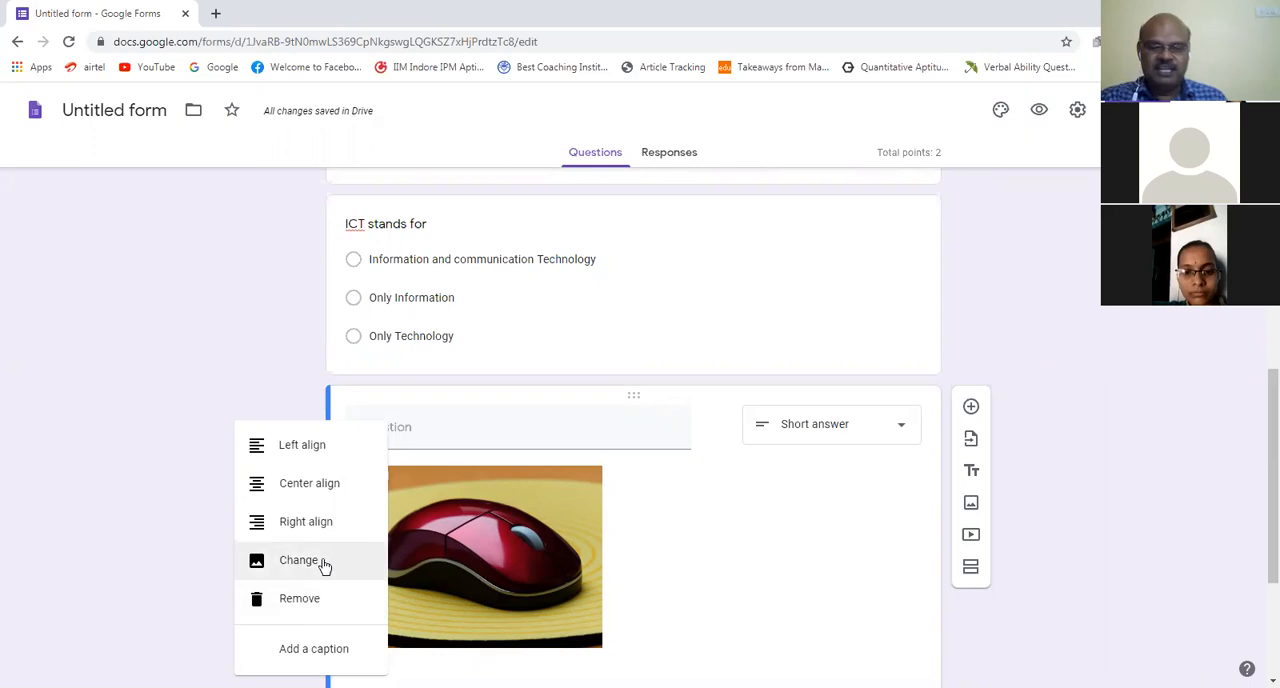
click(311, 455)
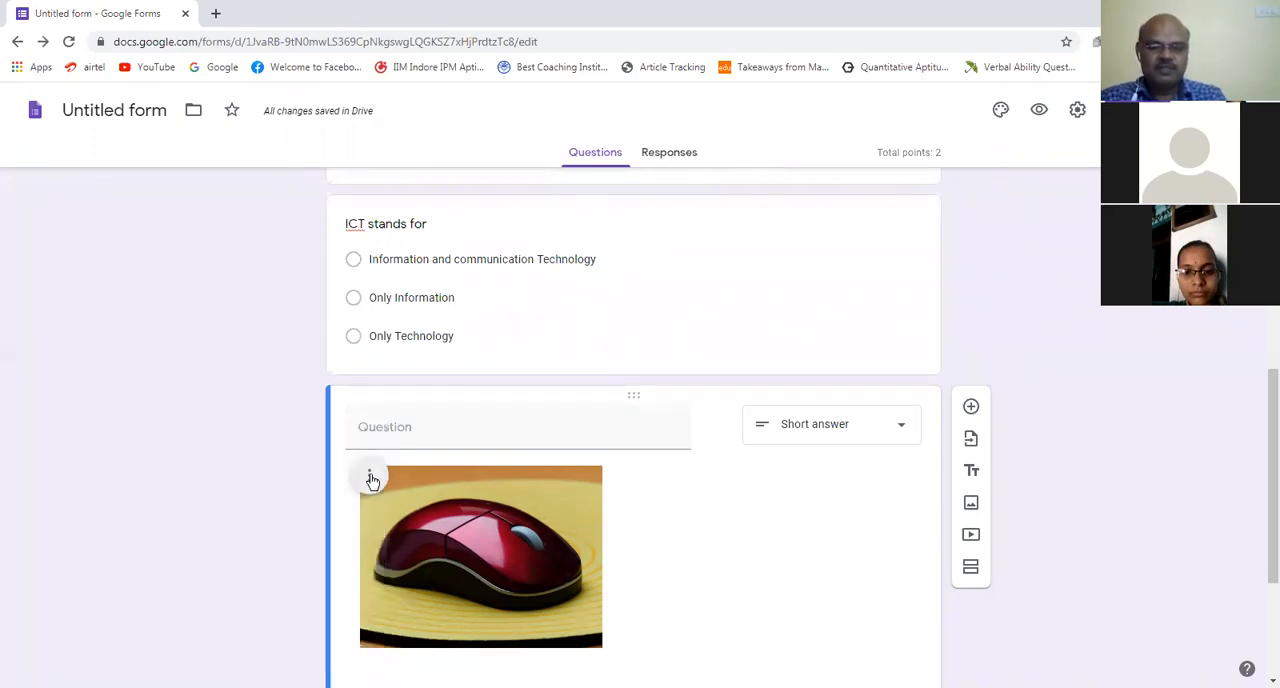
click(370, 476)
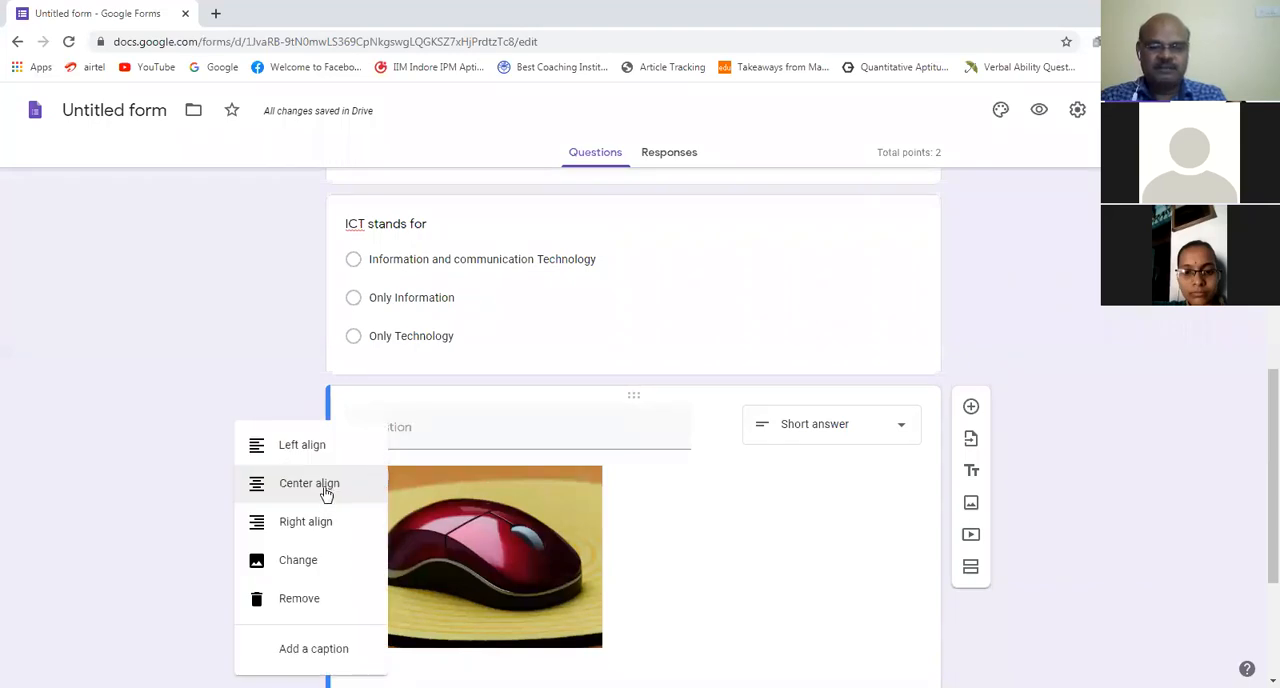
click(325, 486)
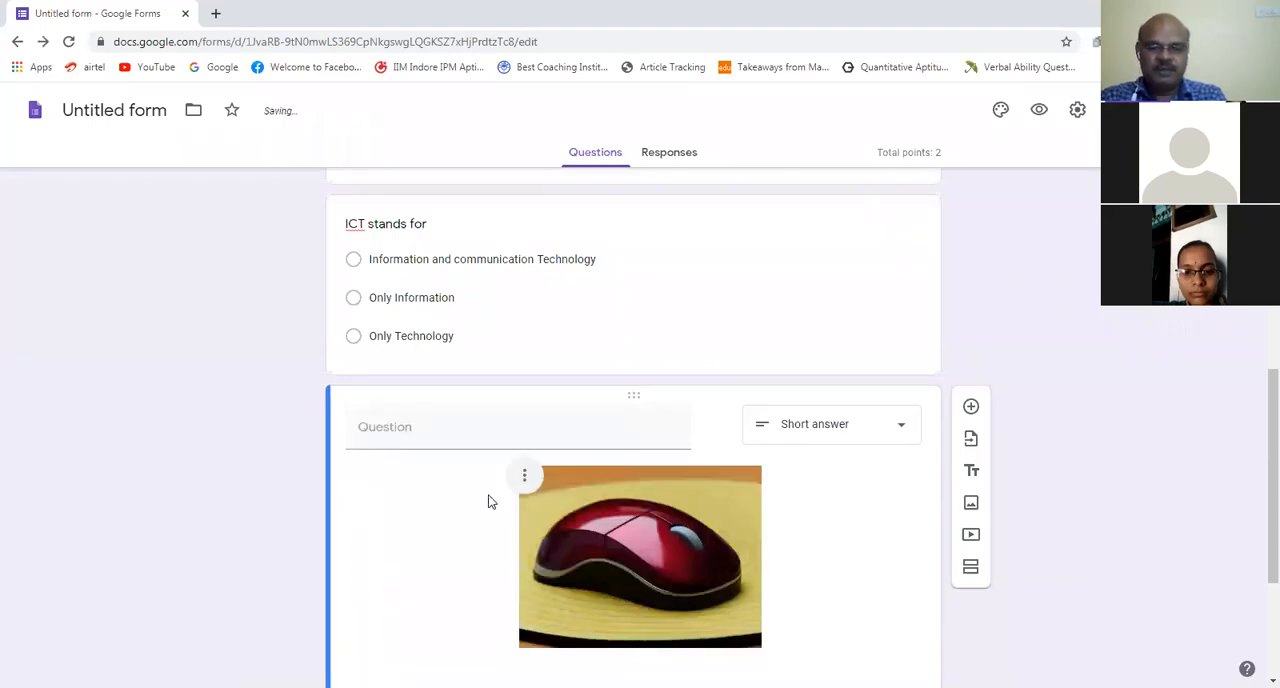
click(524, 476)
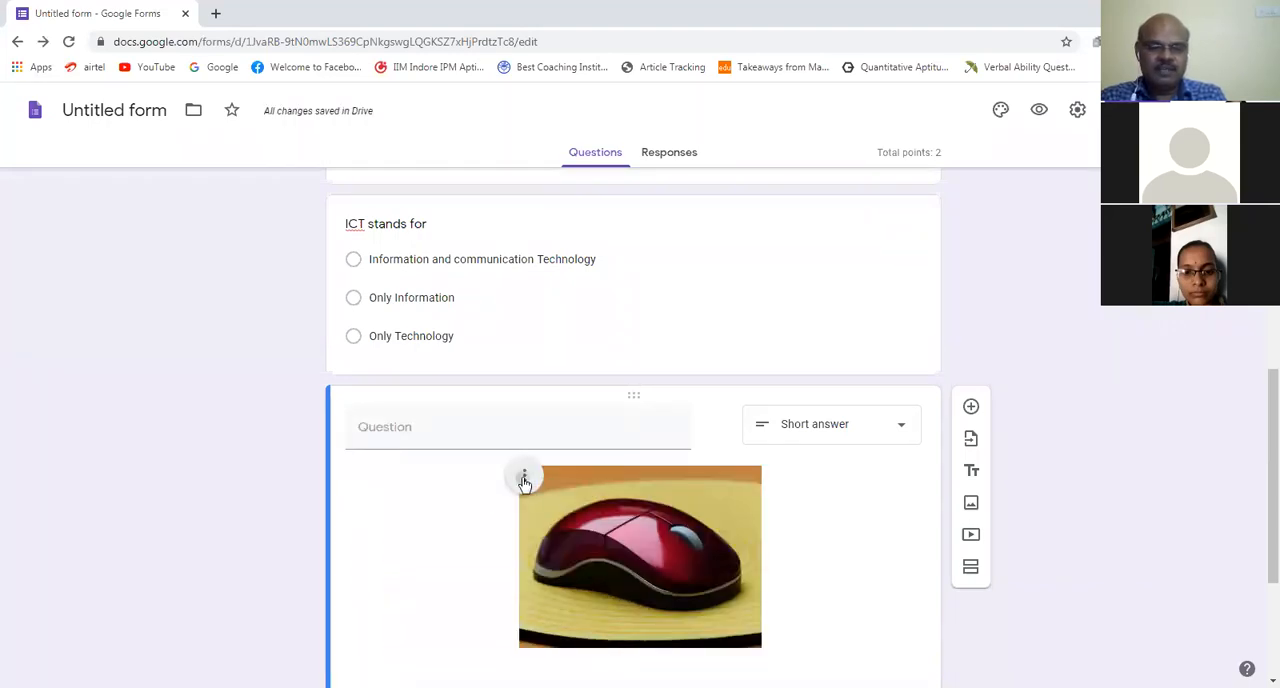
click(487, 527)
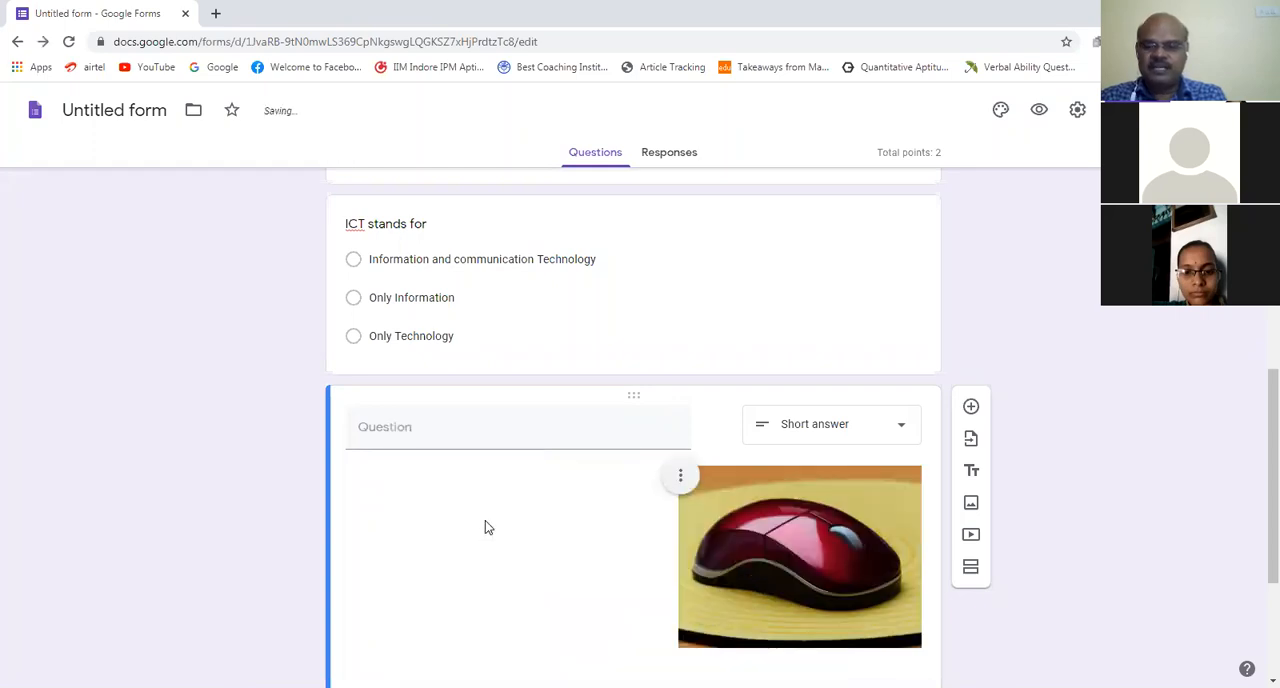
click(680, 477)
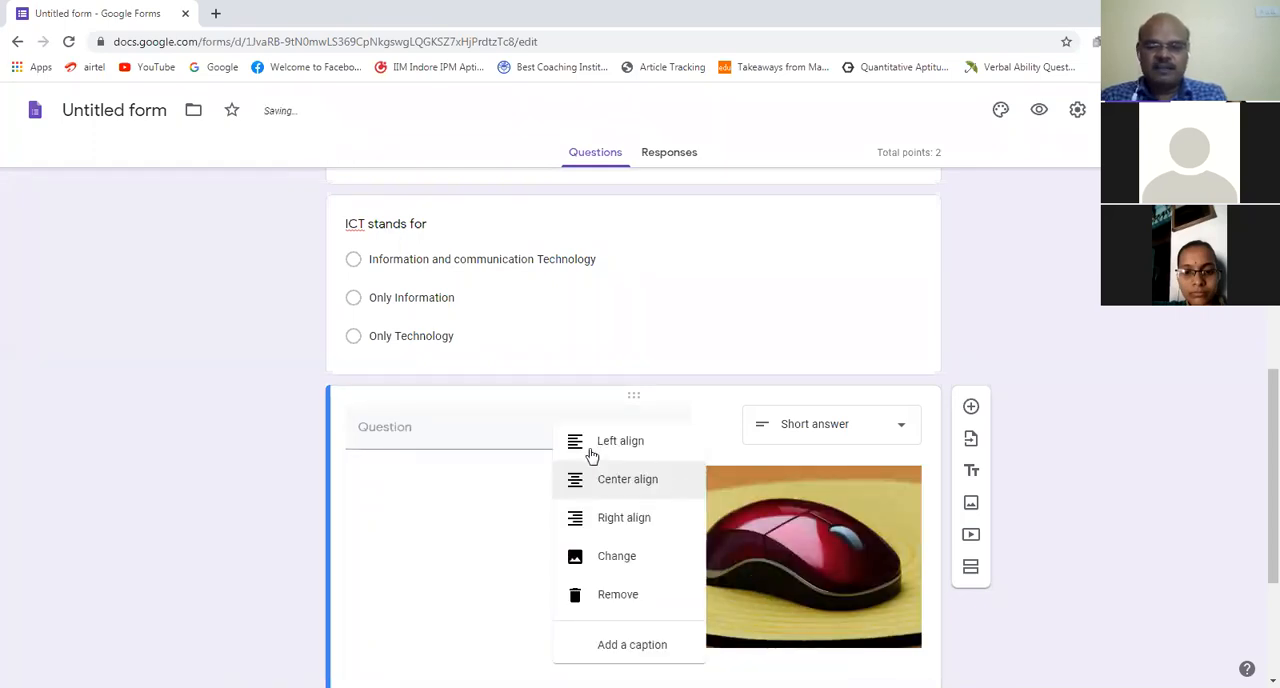
click(566, 444)
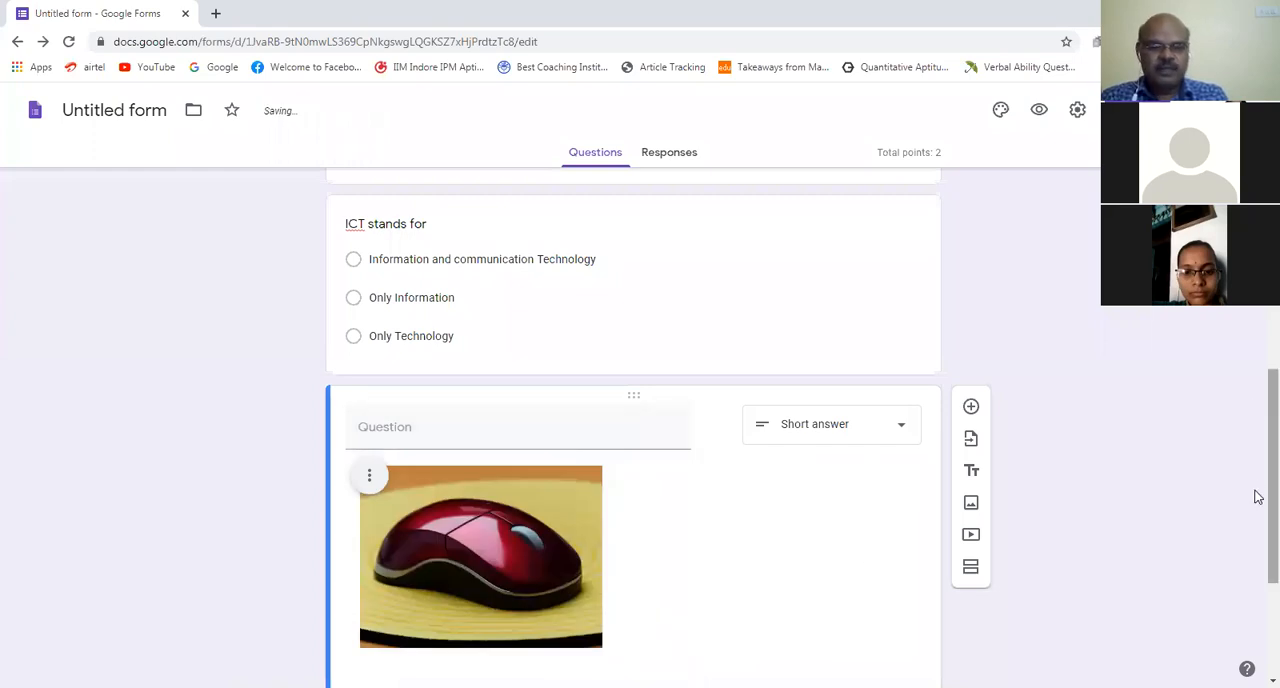
Step: Change the answer type of the mouse picture question to Multiple choice
scroll(1257, 489, down, 3)
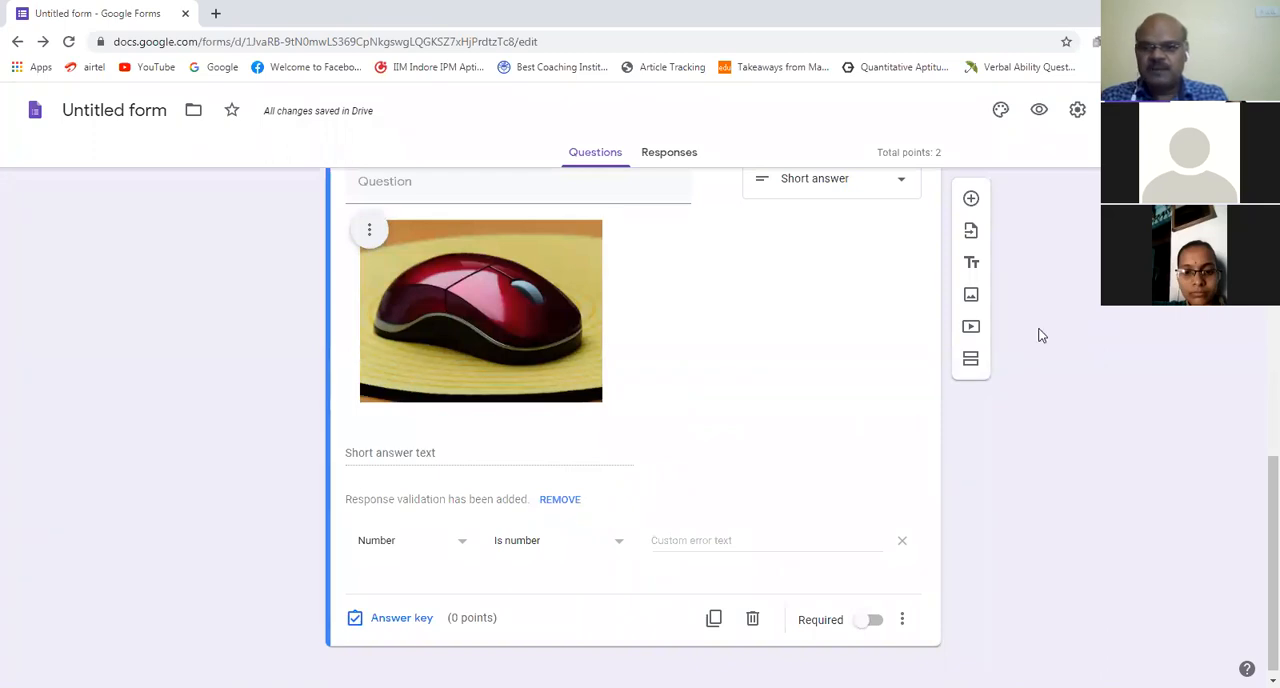
click(910, 195)
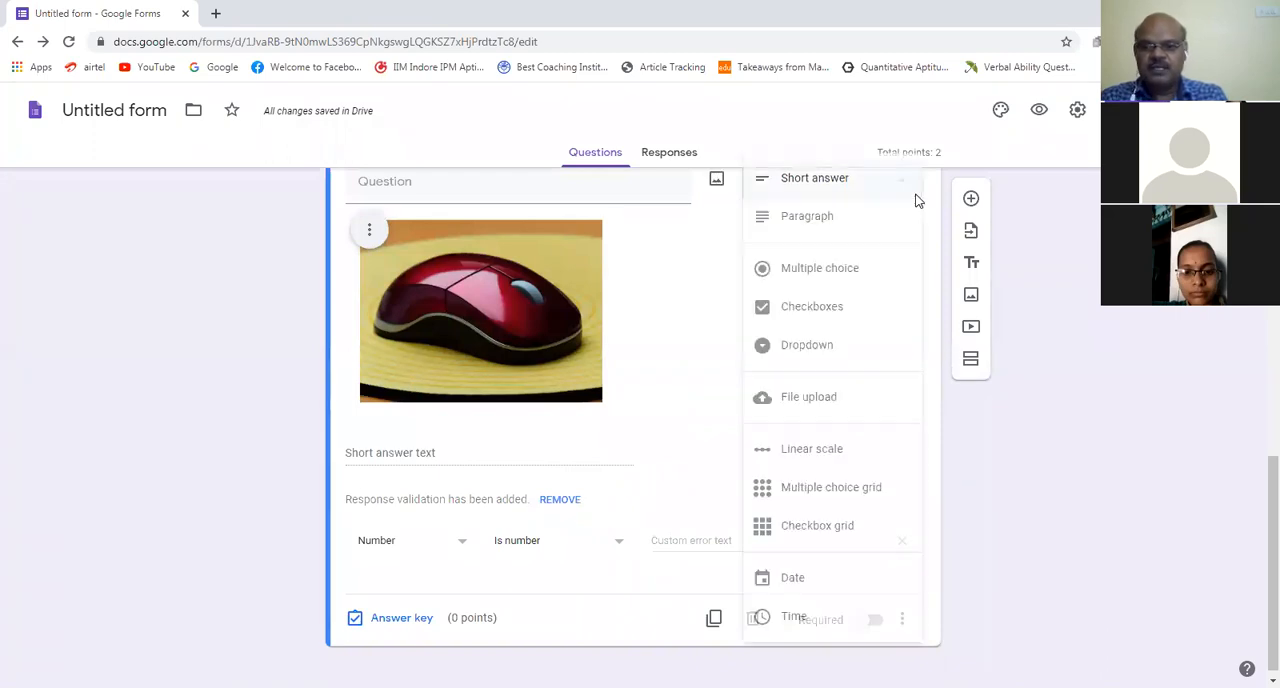
click(865, 270)
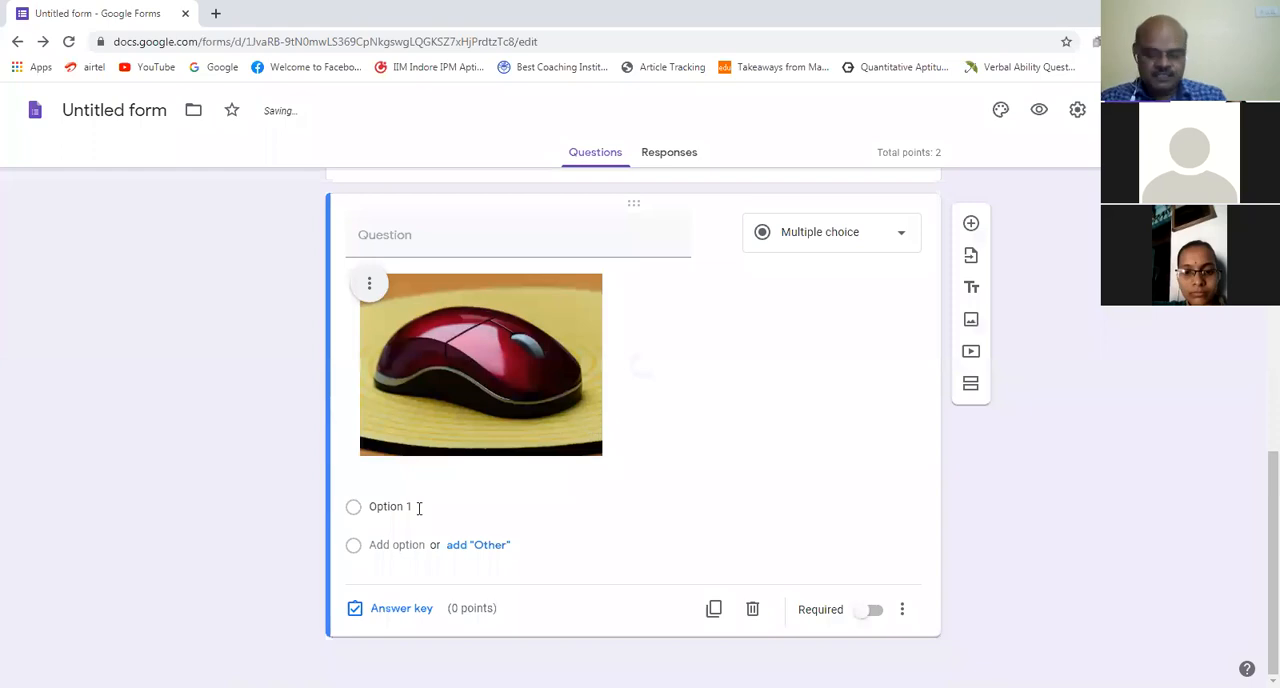
Step: Enter "Input device" and "Output device" as the two answer options of the mouse picture question
click(418, 514)
text(I)
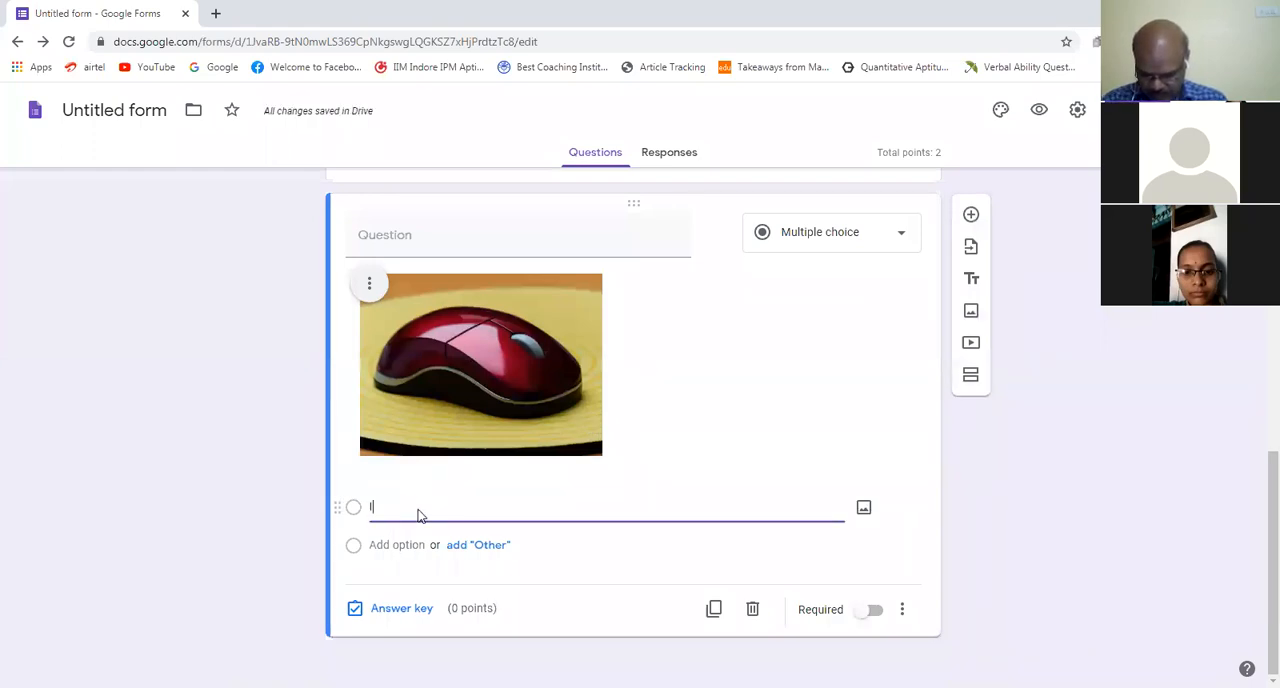
text(nput)
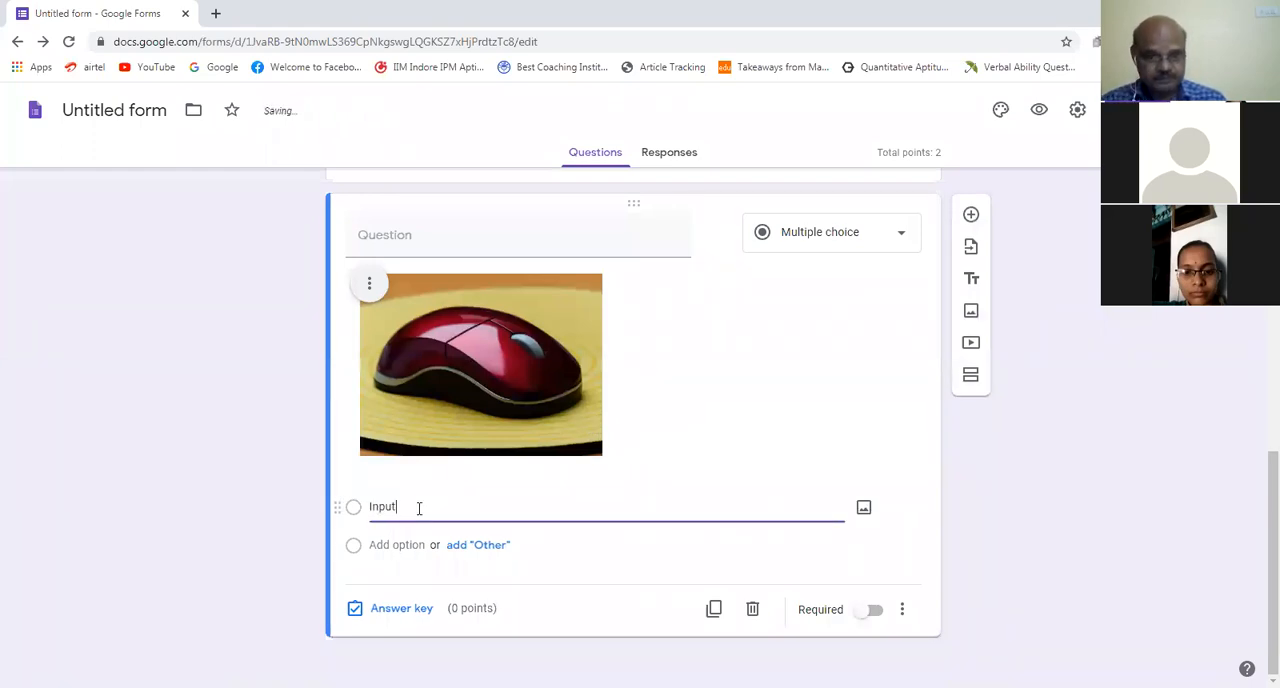
text( de)
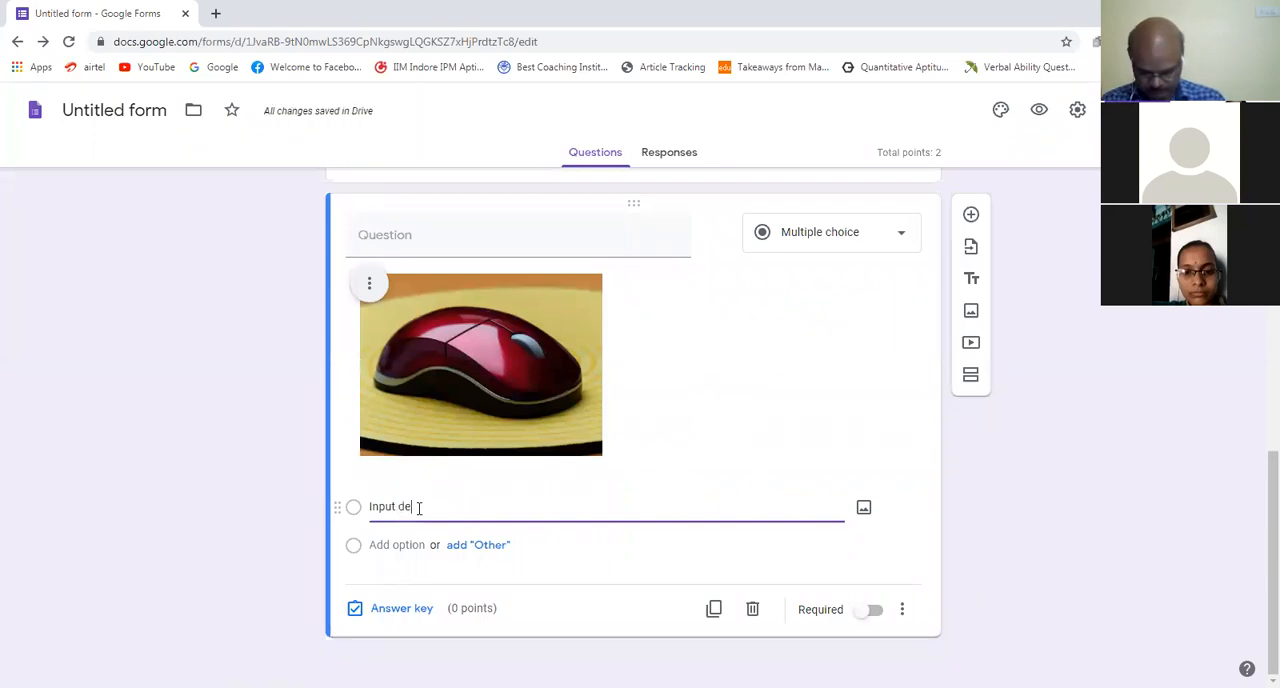
text(v)
text(ice)
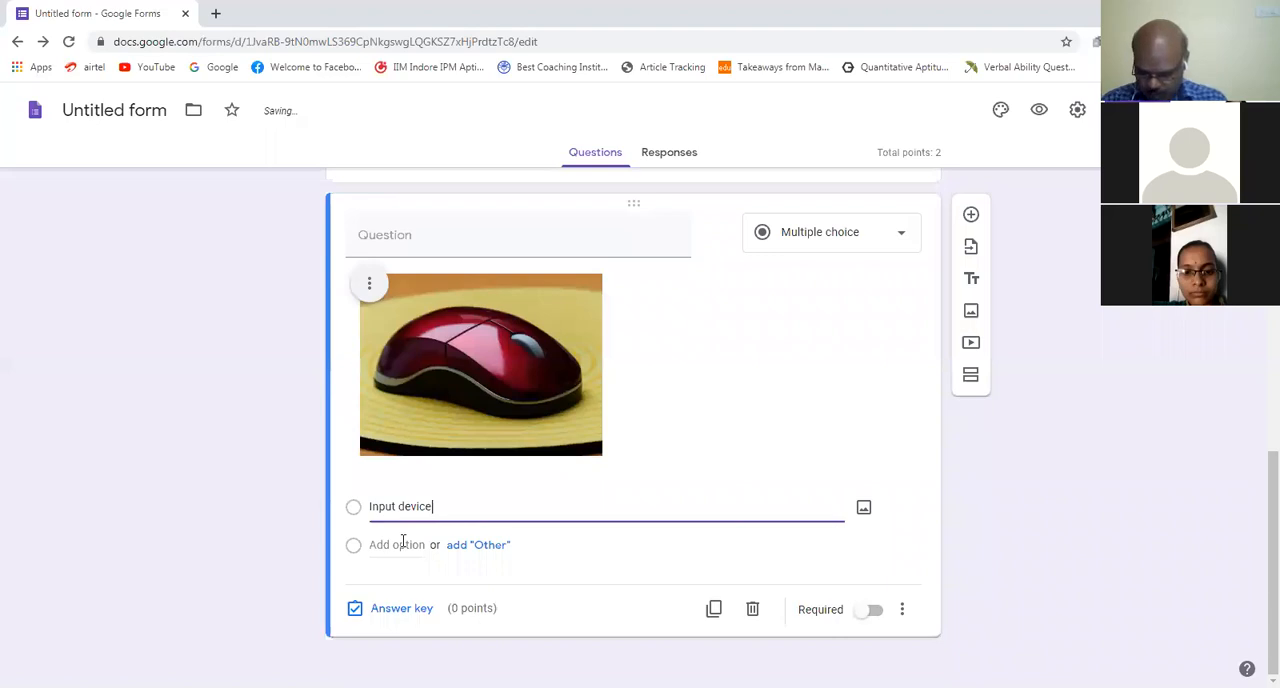
click(403, 541)
text(Output dev)
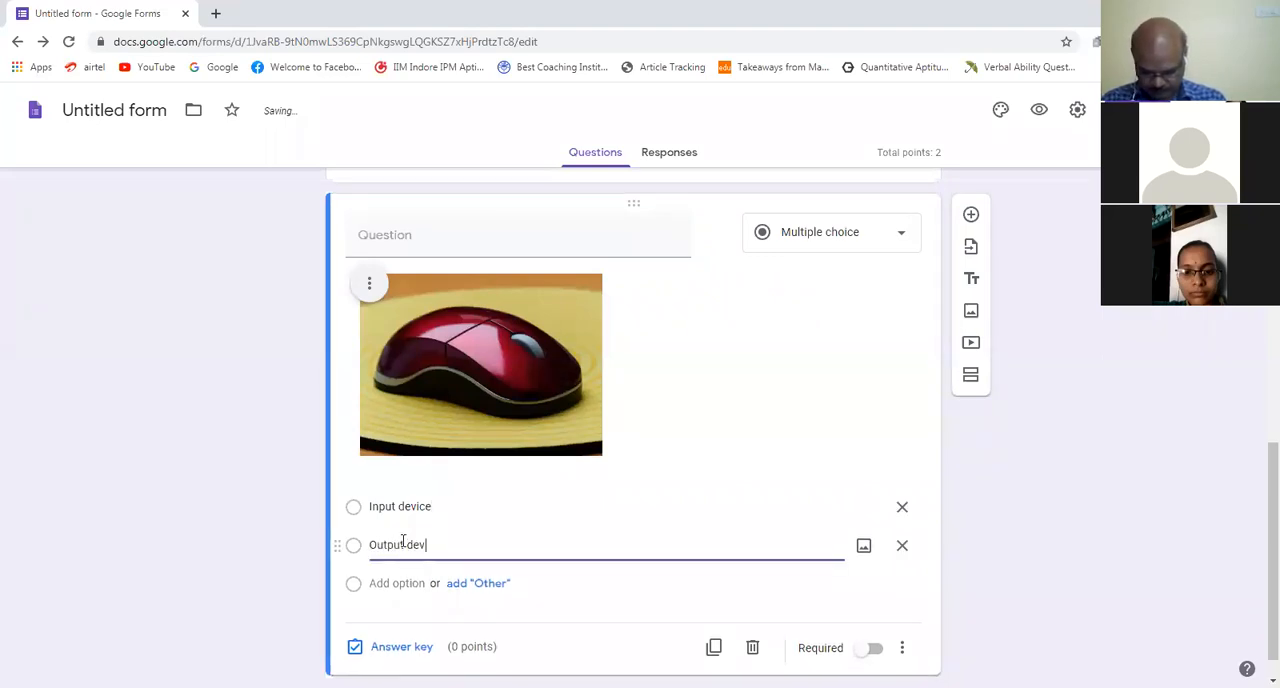
text(ice)
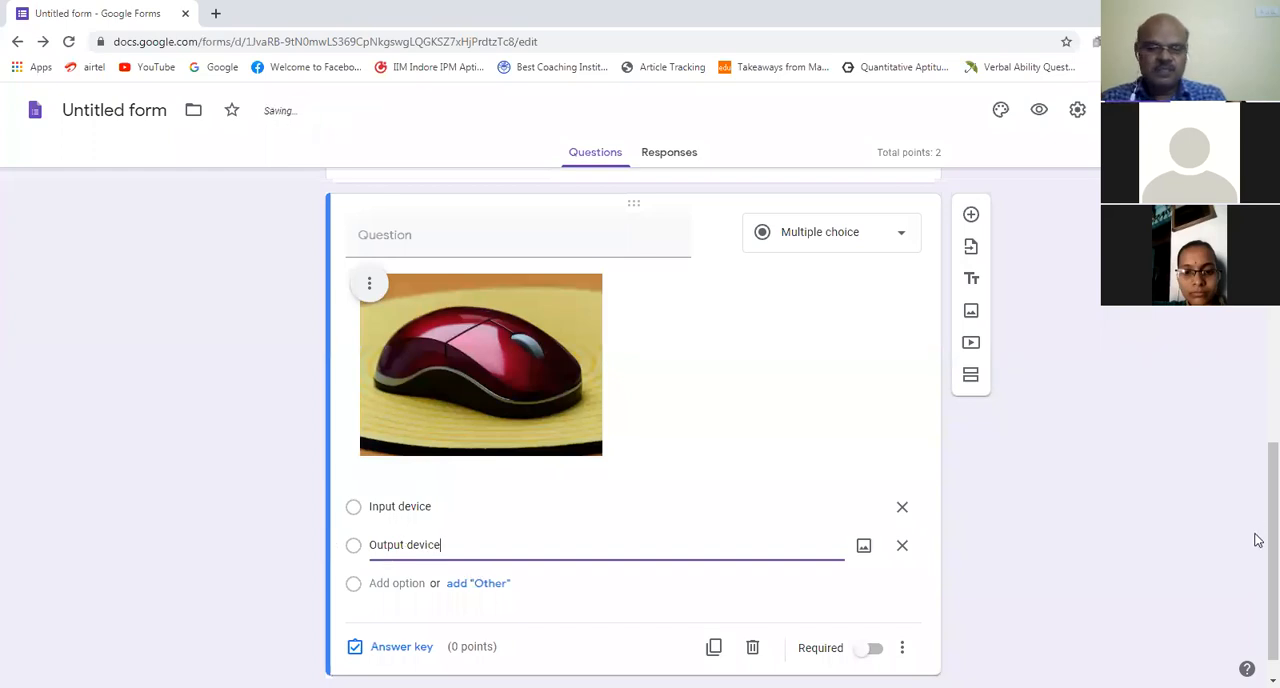
Step: Set "Input device" as the correct answer to the mouse picture question, worth 2 points
scroll(1256, 517, down, 1)
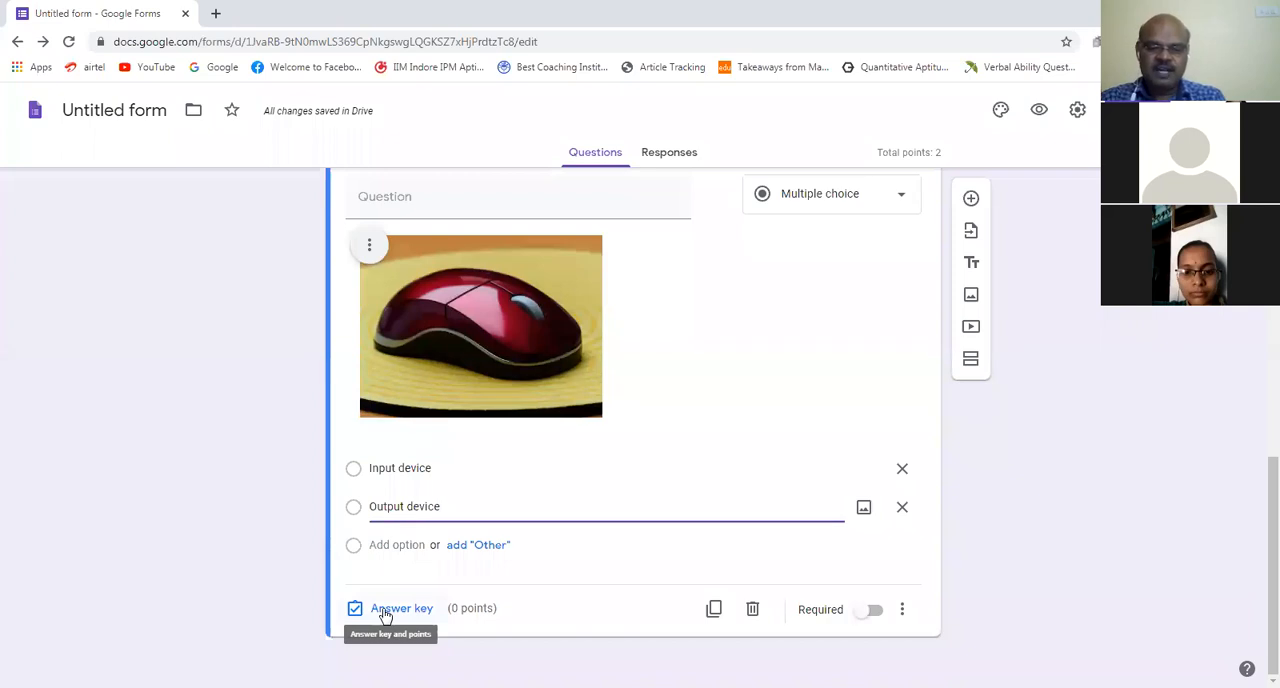
click(385, 612)
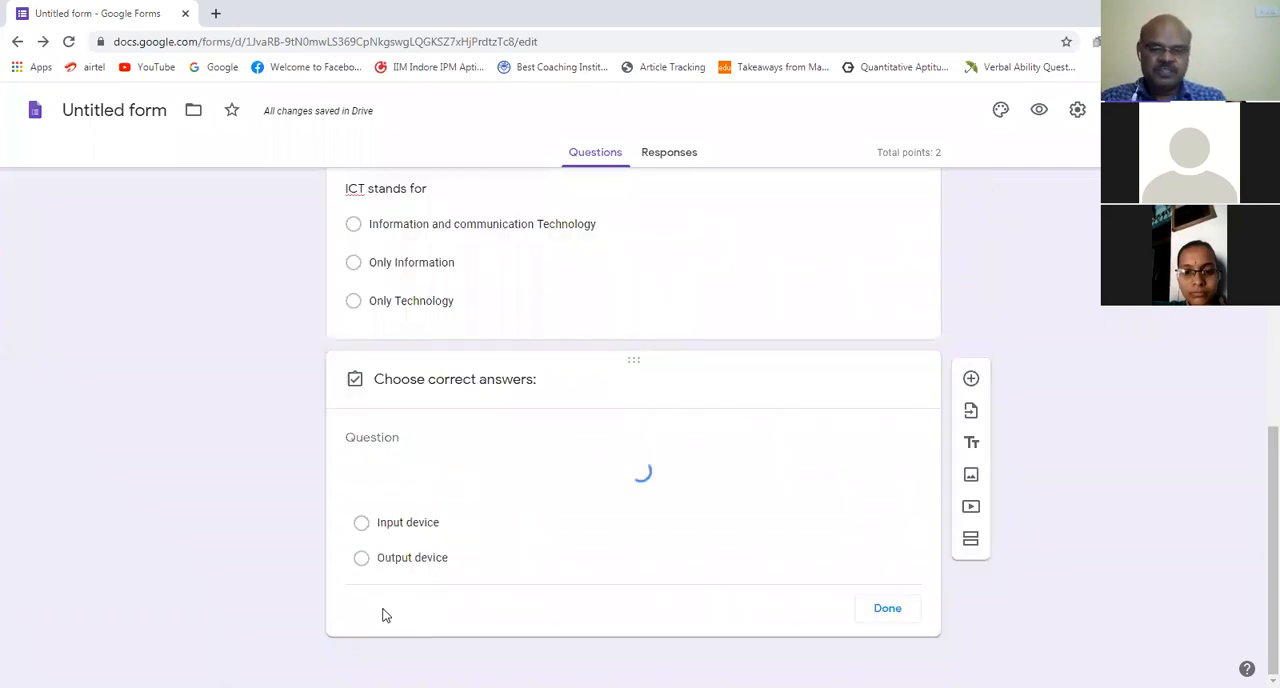
click(405, 492)
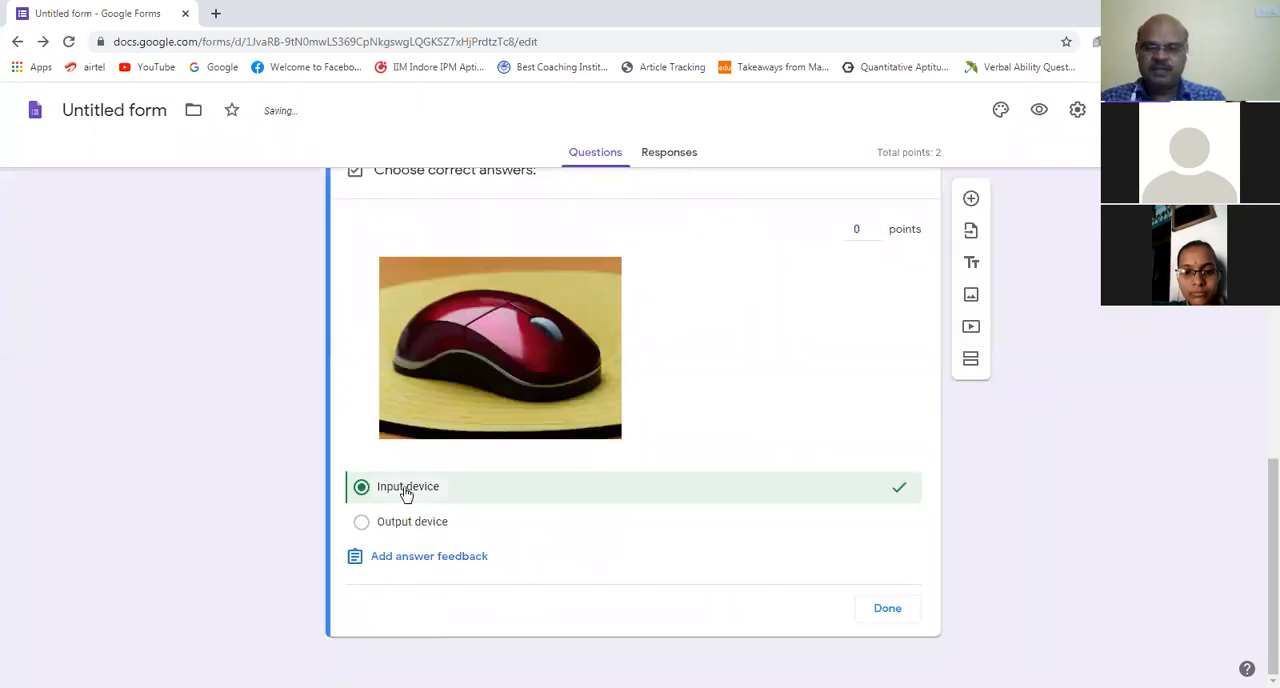
double_click(876, 226)
click(900, 612)
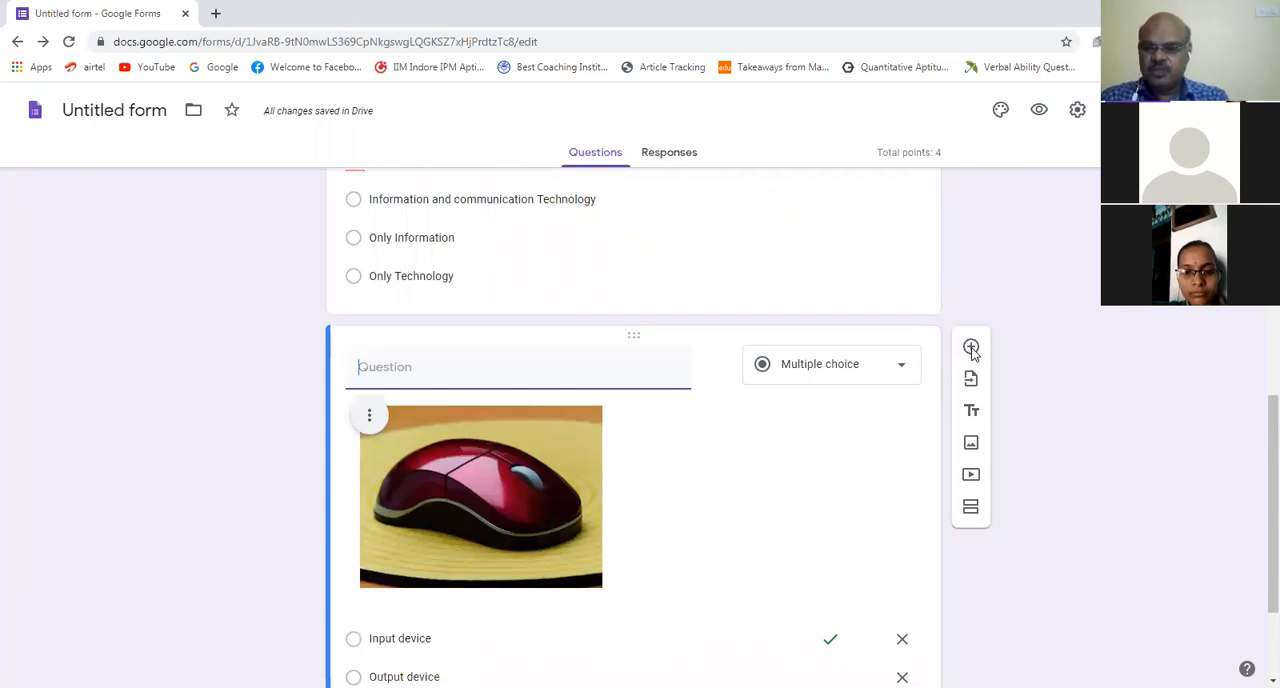
Step: Add a blank multiple-choice question below the mouse picture question
click(971, 347)
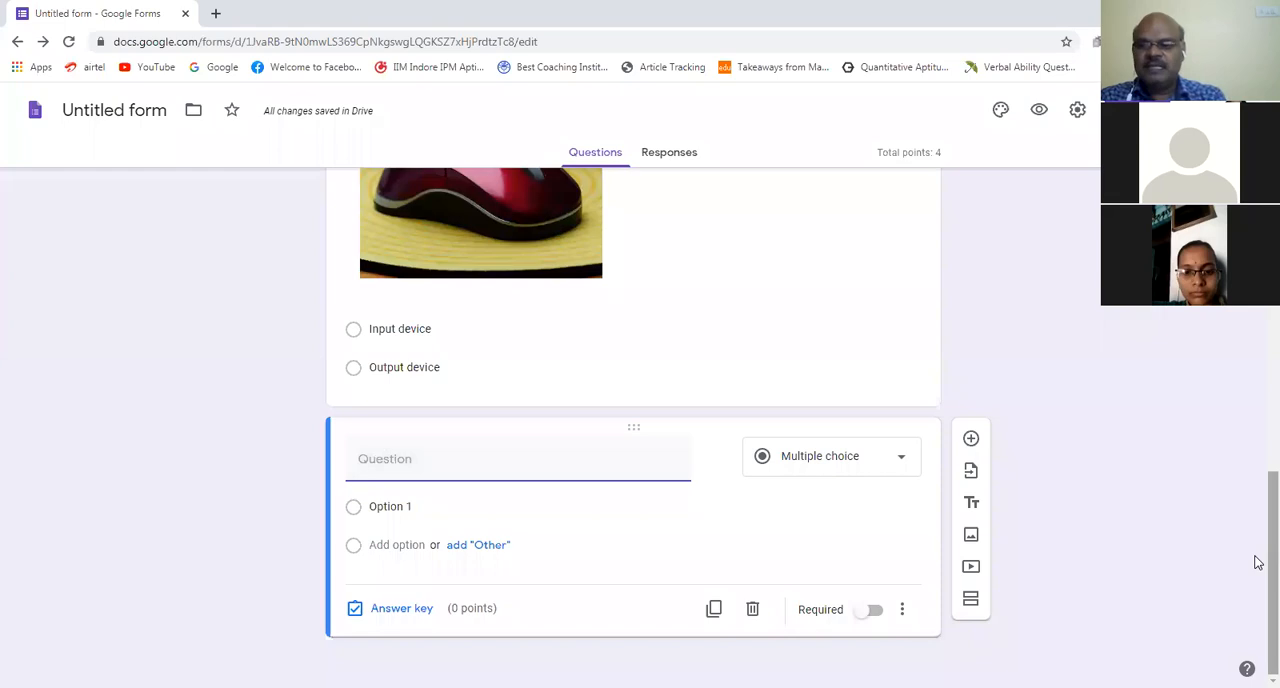
drag(1273, 573, 1273, 231)
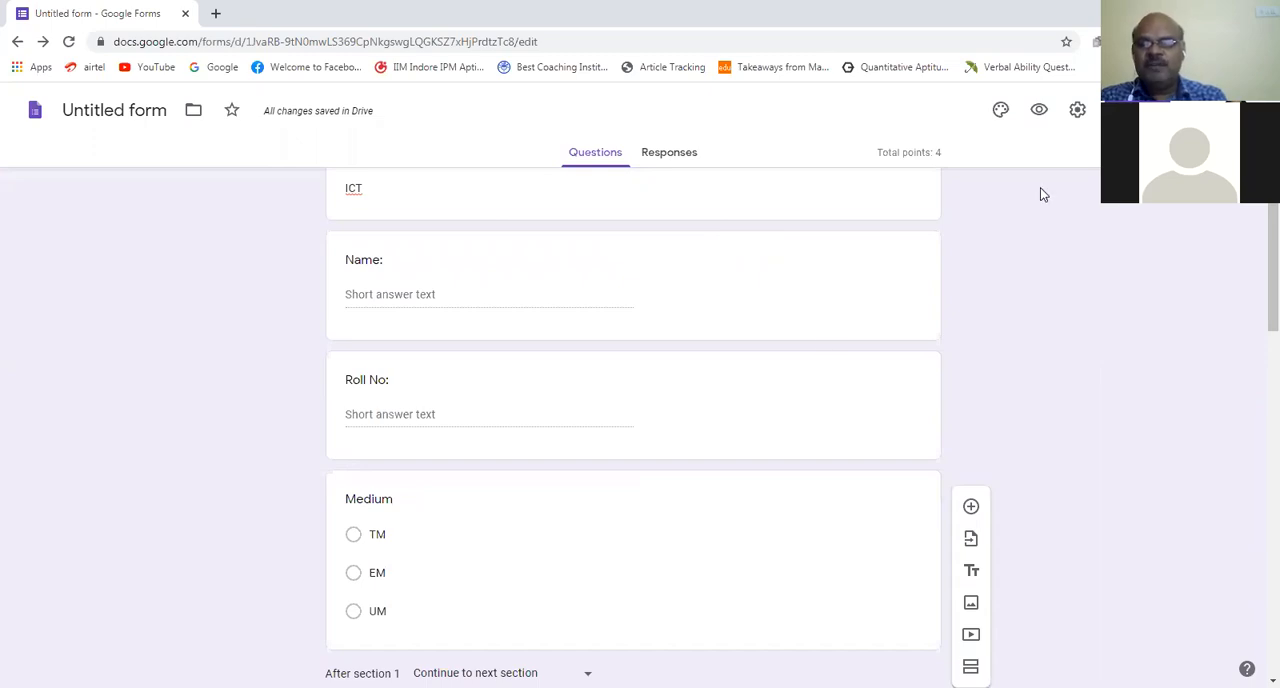
Step: Preview the form and enter the student's name in the Name field
click(1039, 112)
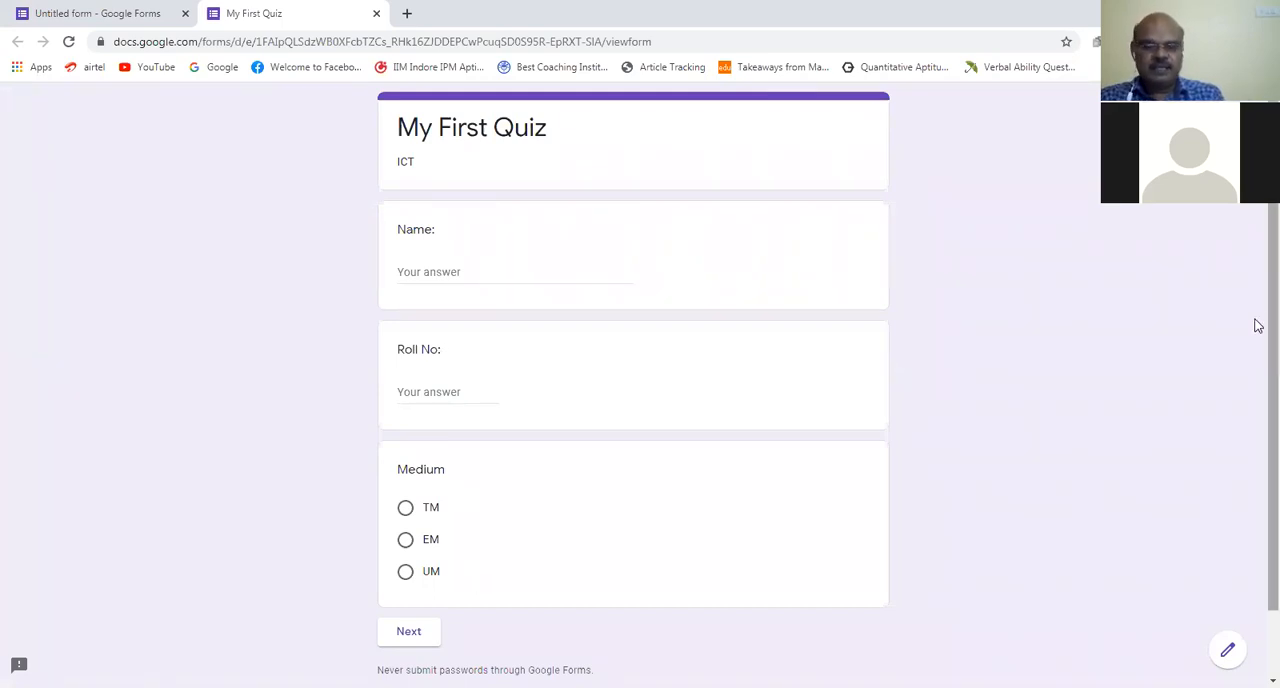
scroll(1258, 326, down, 1)
scroll(520, 509, down, 1)
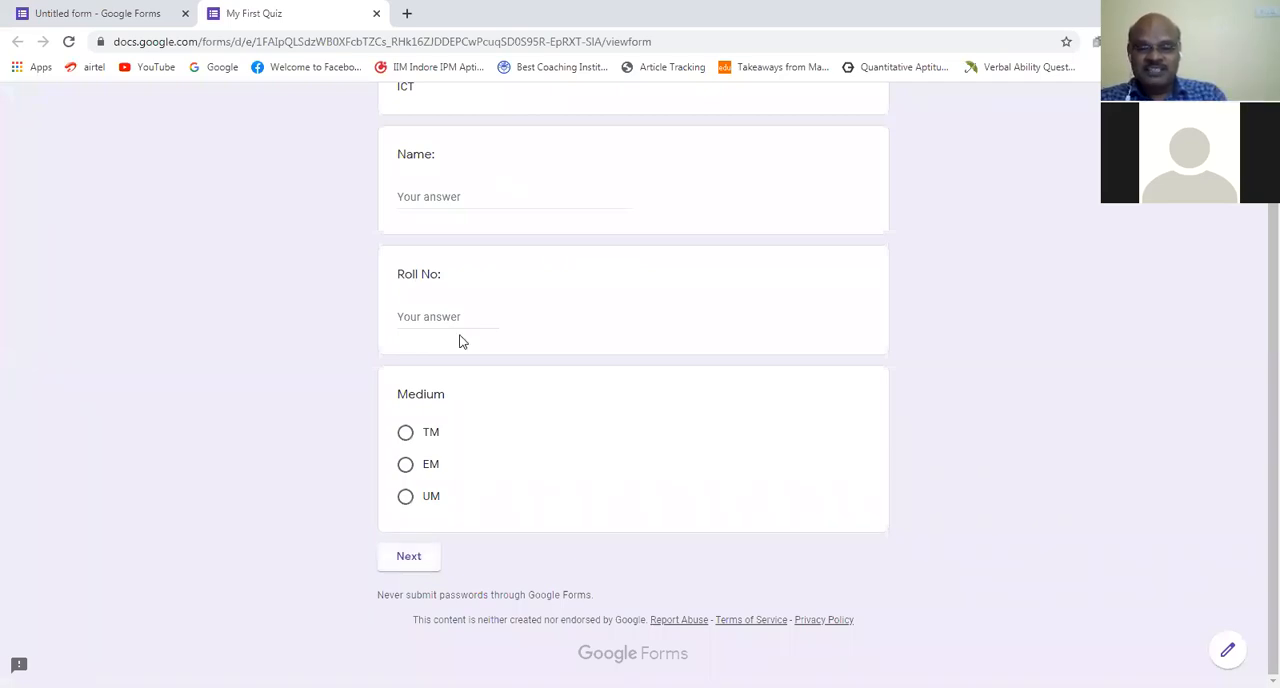
click(468, 196)
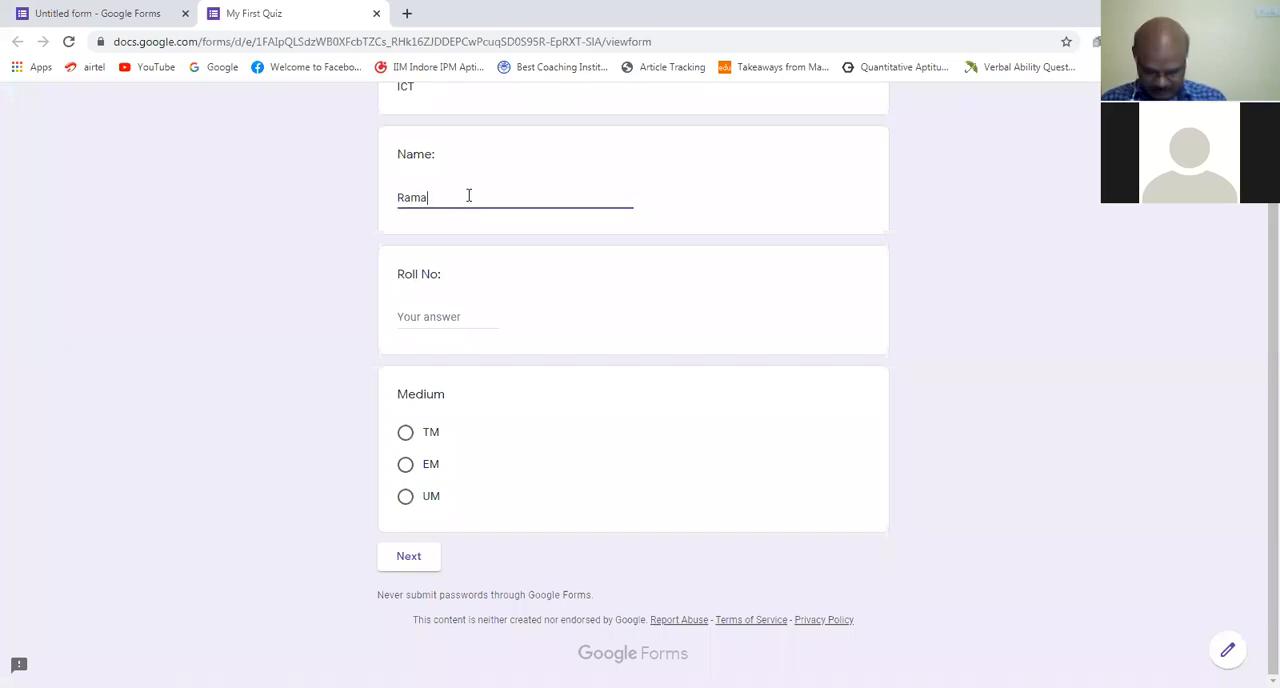
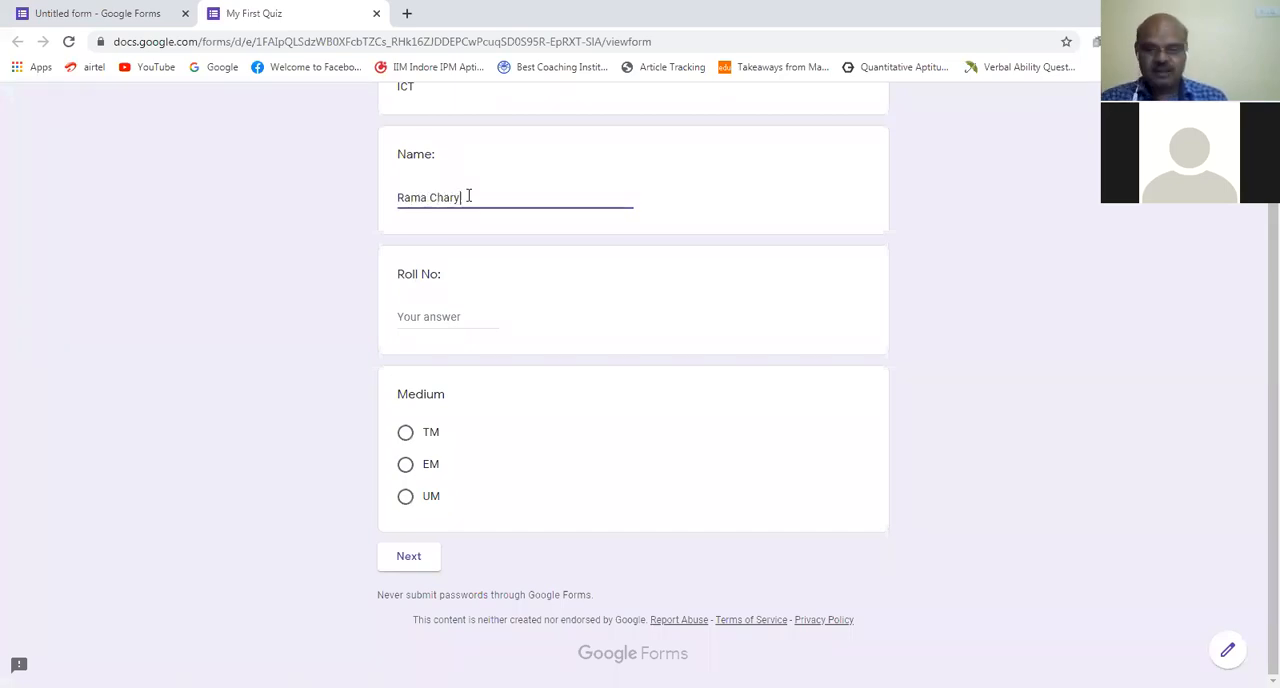
Step: Enter the student's roll number, choose TM as the medium, and continue to the QUIZ section
click(449, 314)
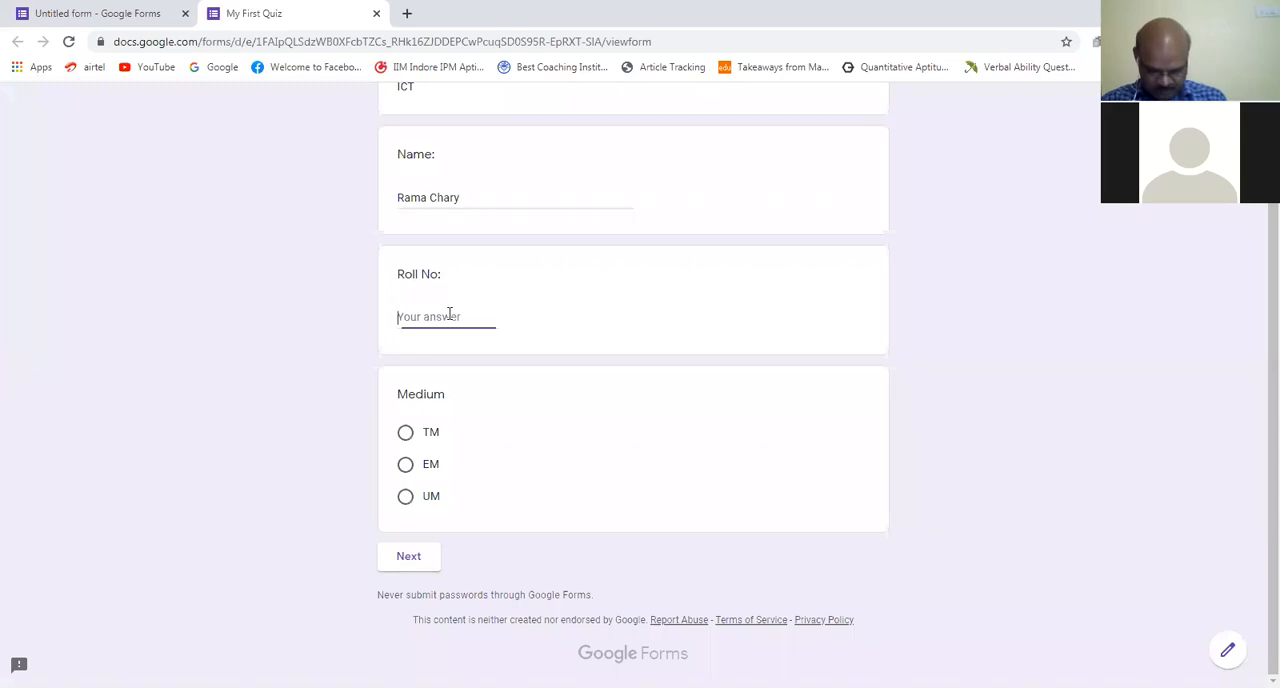
text(1)
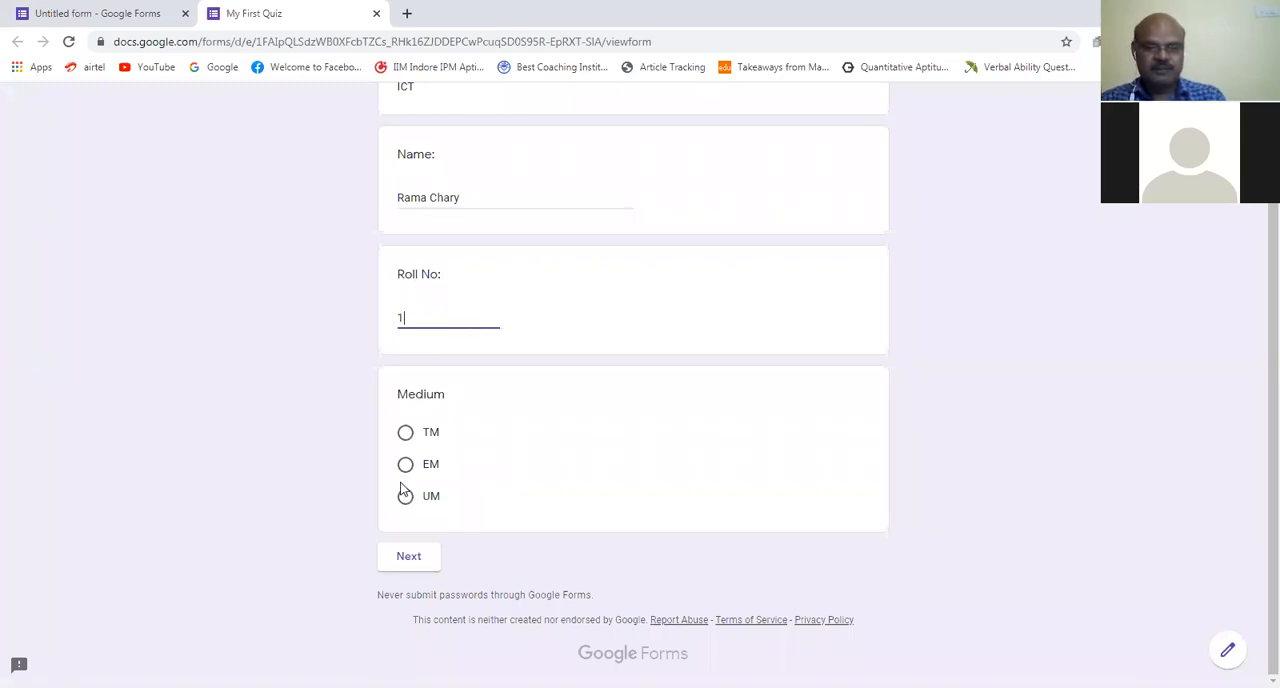
click(406, 434)
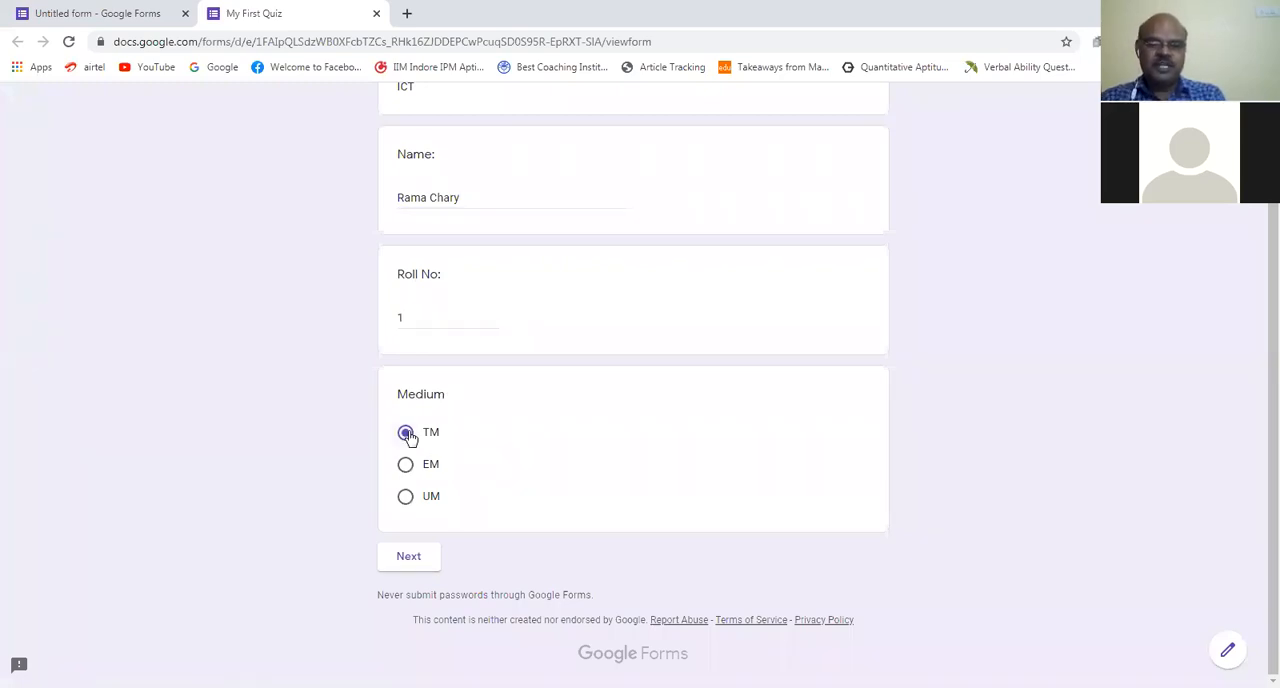
click(410, 560)
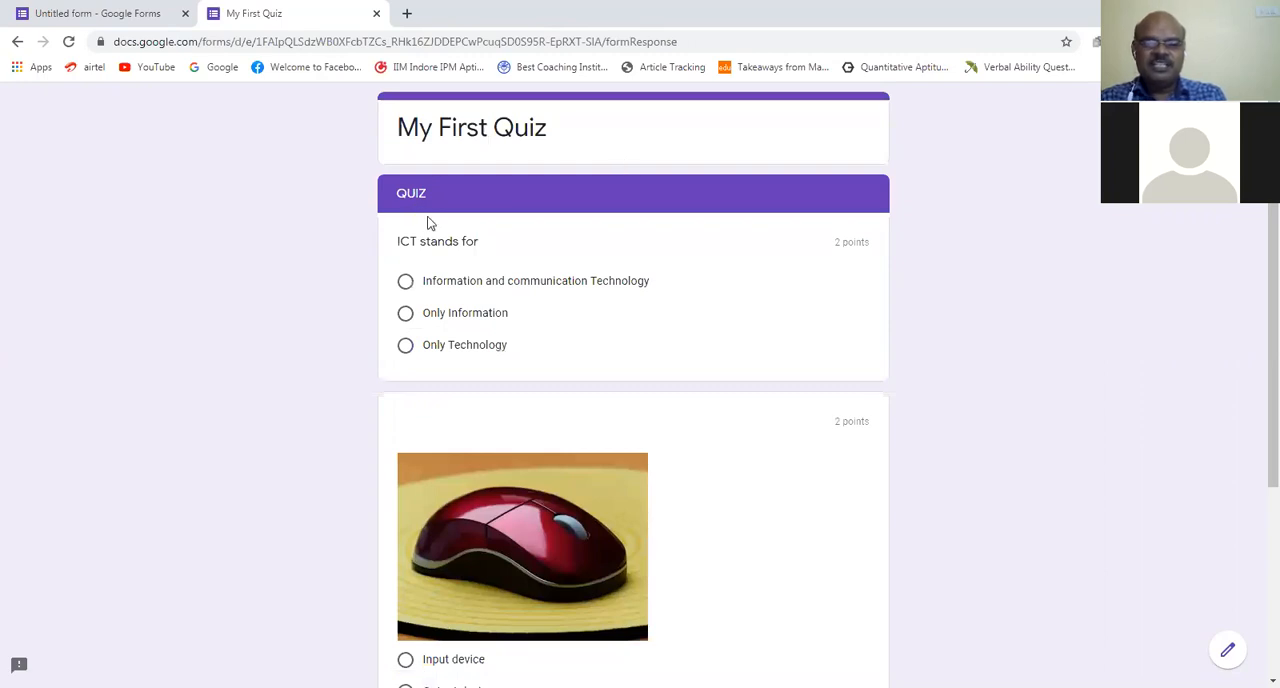
Step: Answer "Information and communication Technology" for what ICT stands for and "Input device" for the mouse picture, and try to submit
click(477, 286)
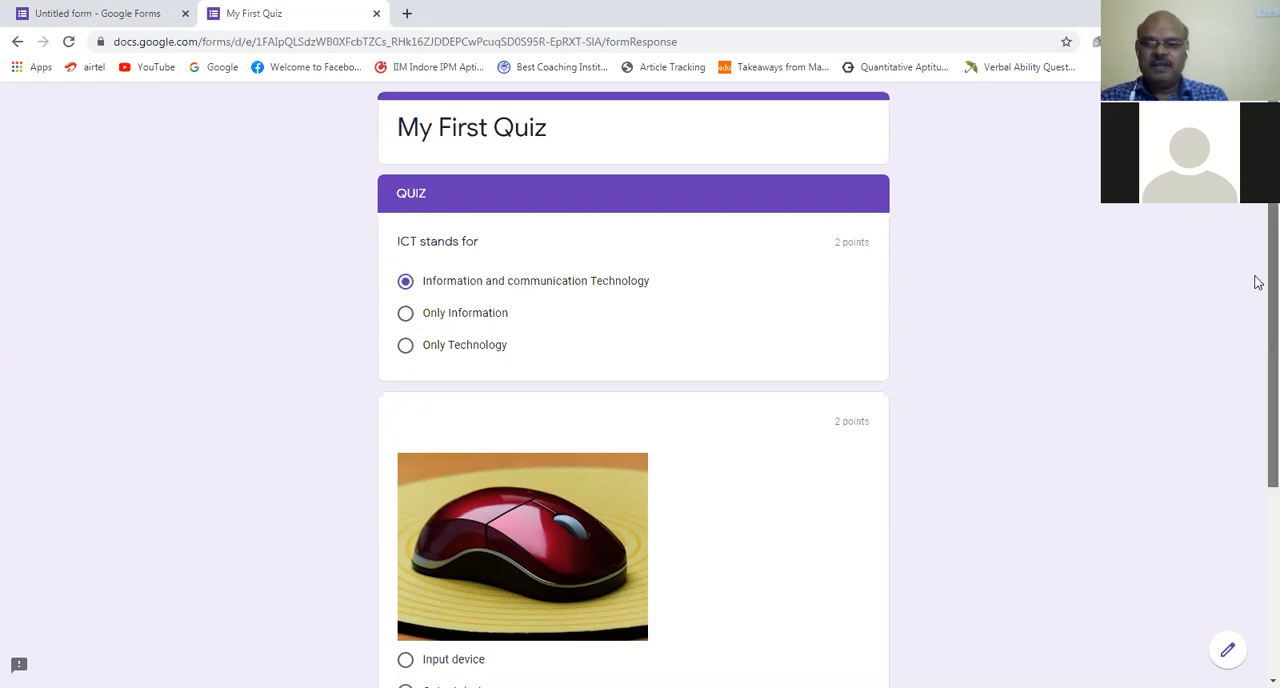
scroll(1257, 329, down, 2)
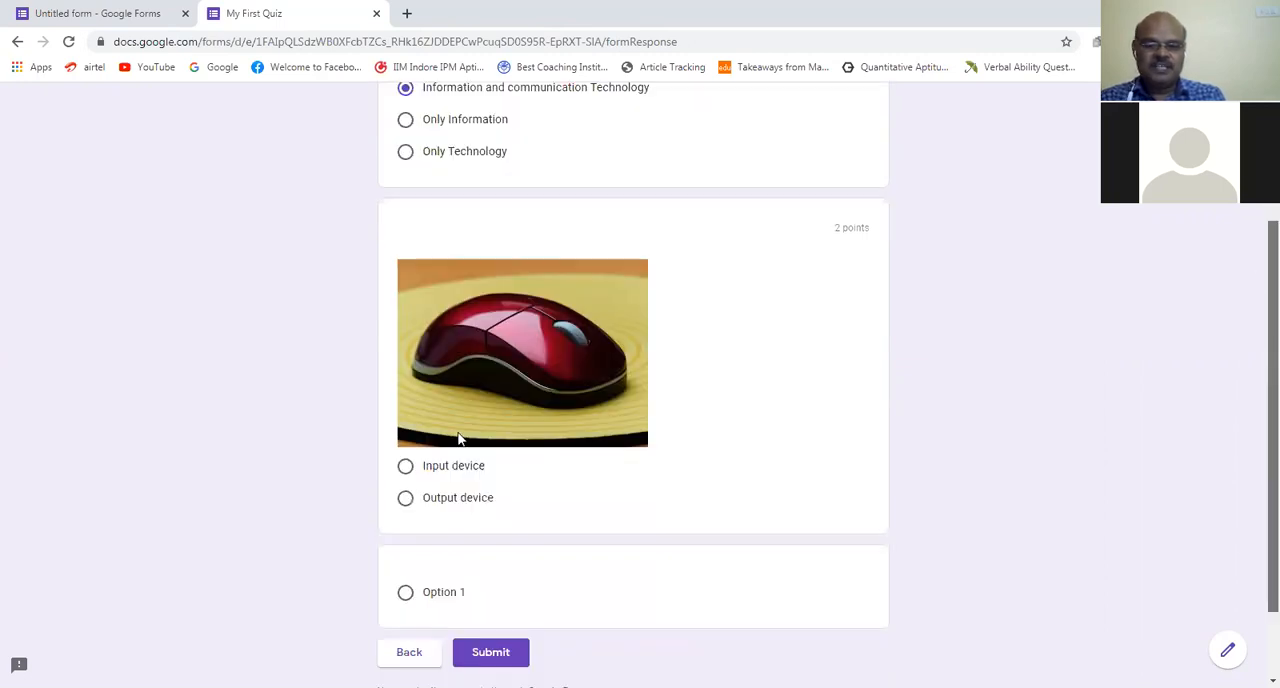
click(405, 467)
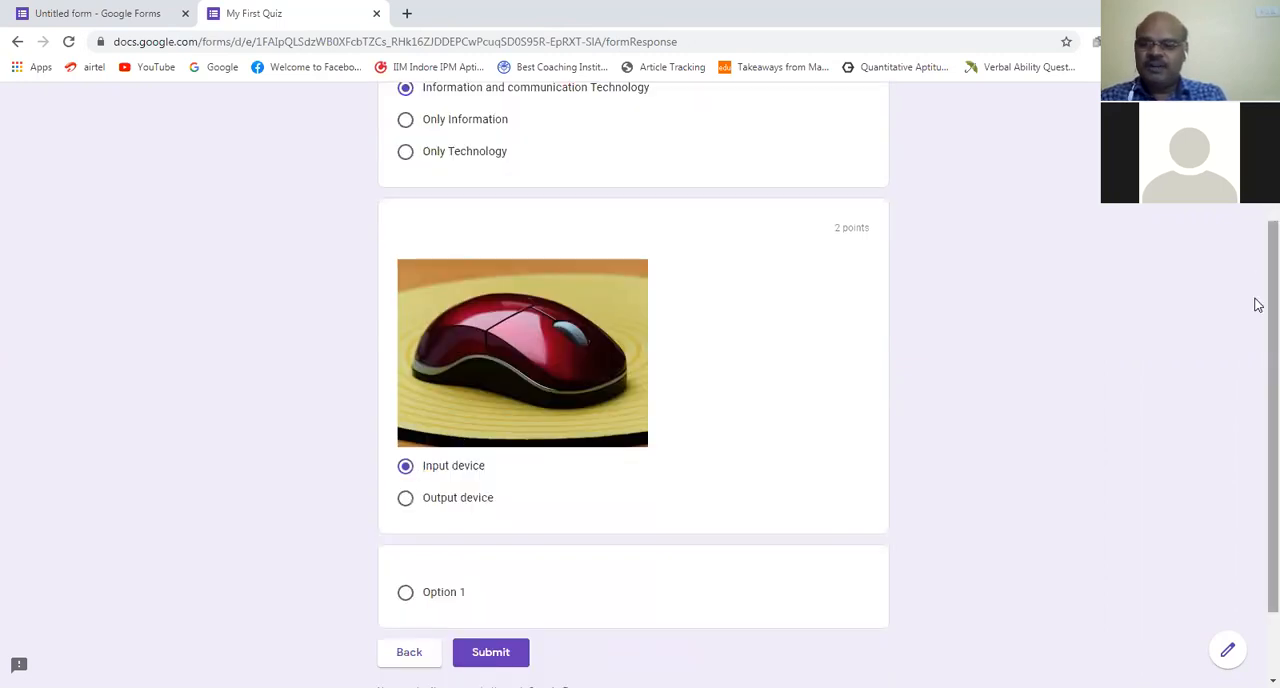
scroll(530, 594, down, 1)
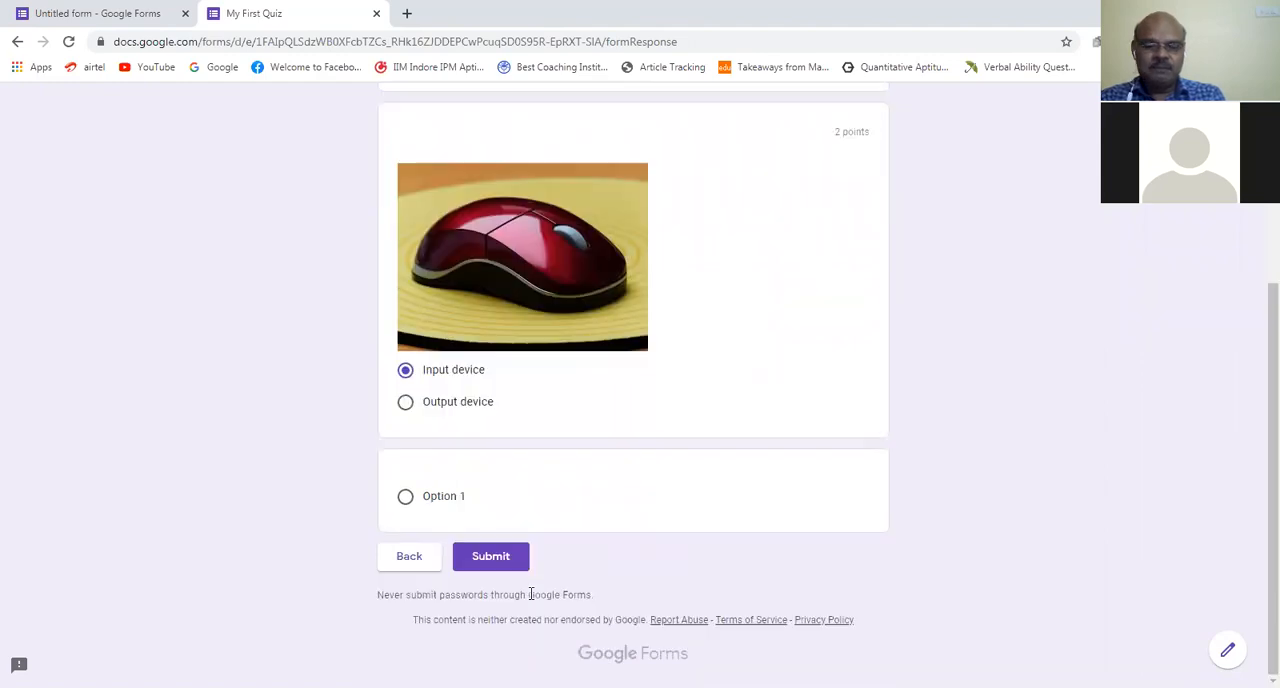
click(486, 564)
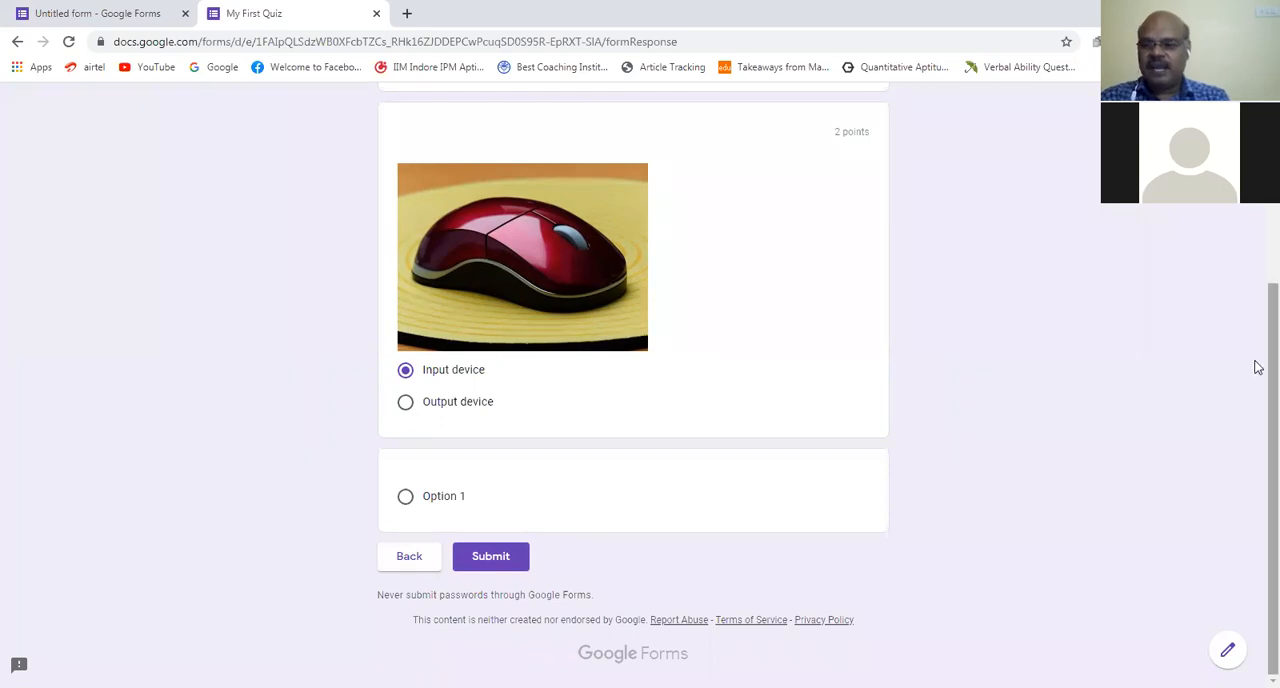
scroll(1258, 368, up, 2)
scroll(633, 385, up, 1)
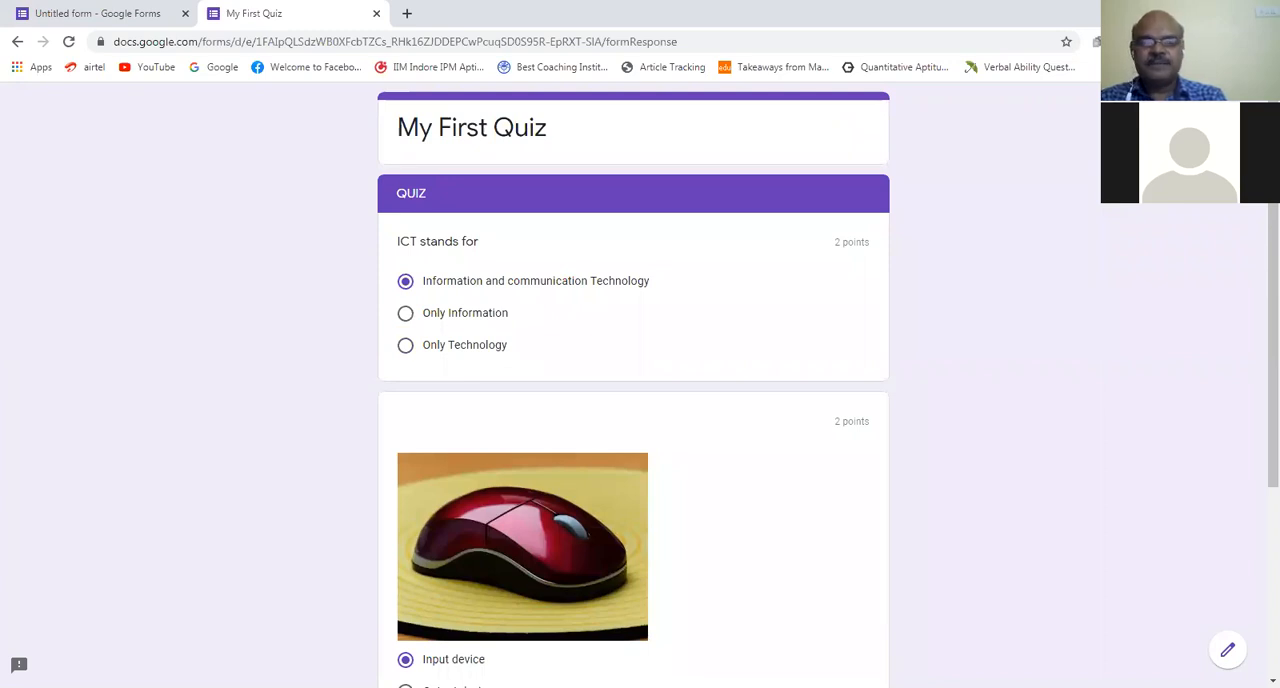
click(18, 43)
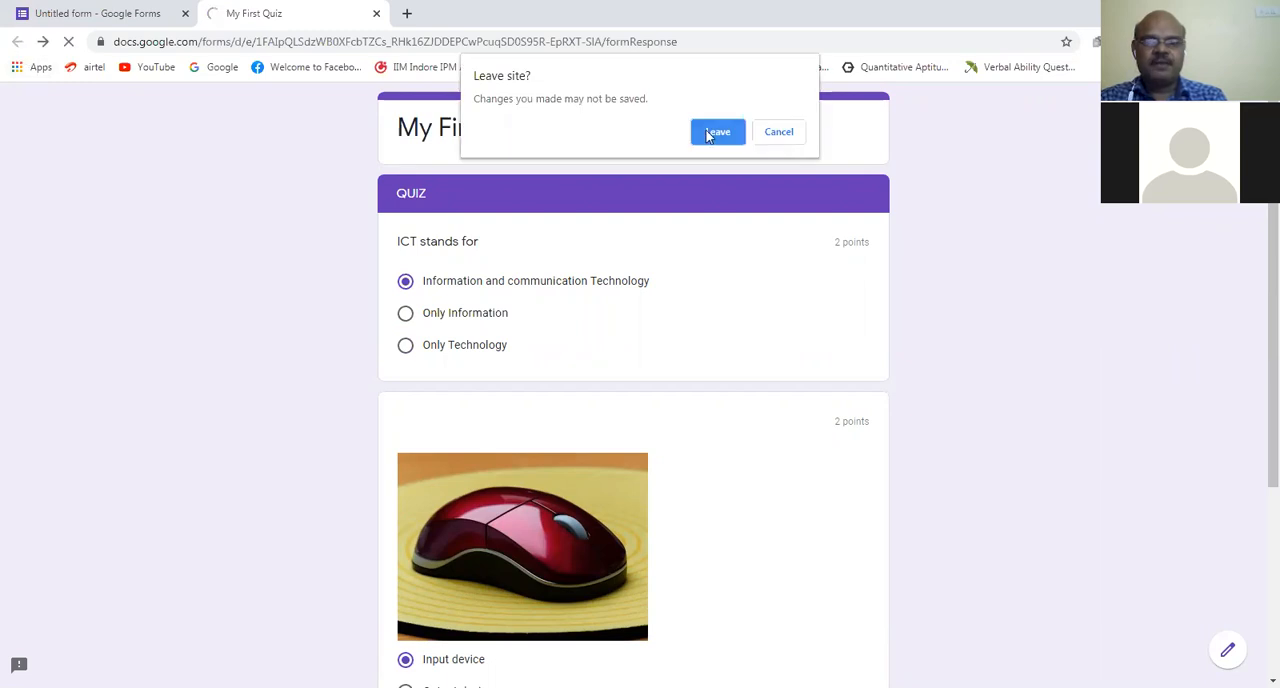
click(772, 132)
Step: Submit the quiz response and view its score before closing the preview to return to the form editor
scroll(1257, 384, down, 3)
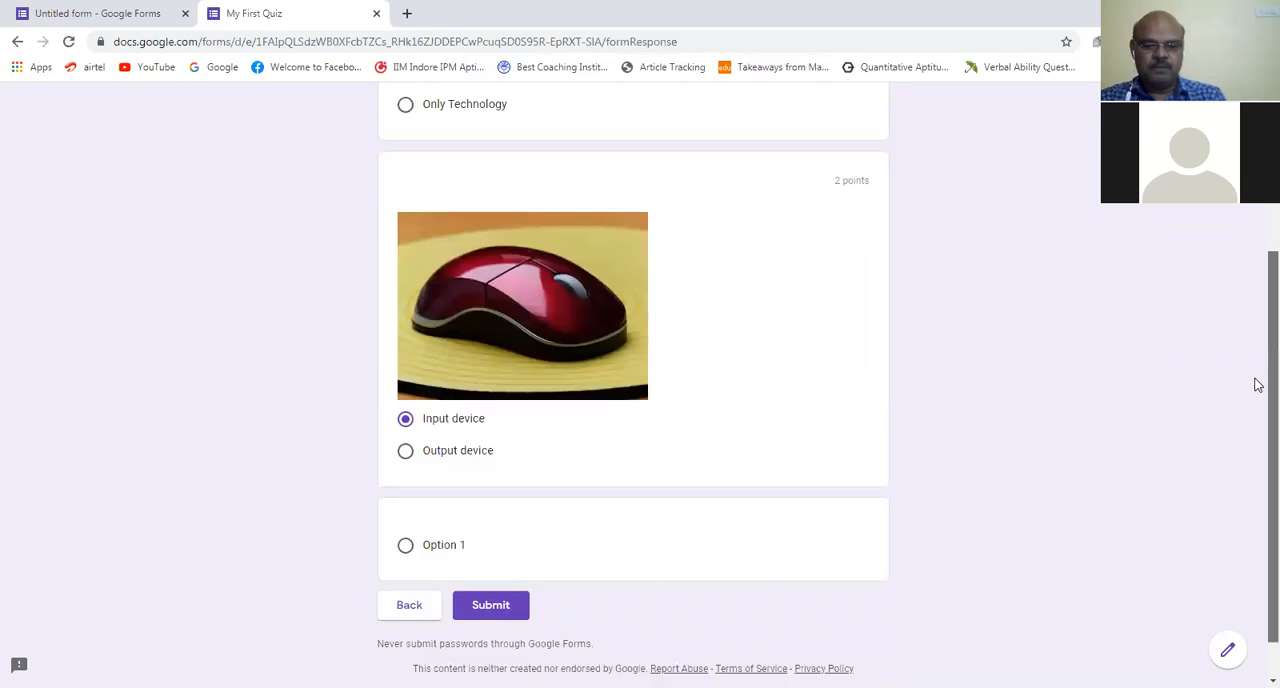
click(491, 557)
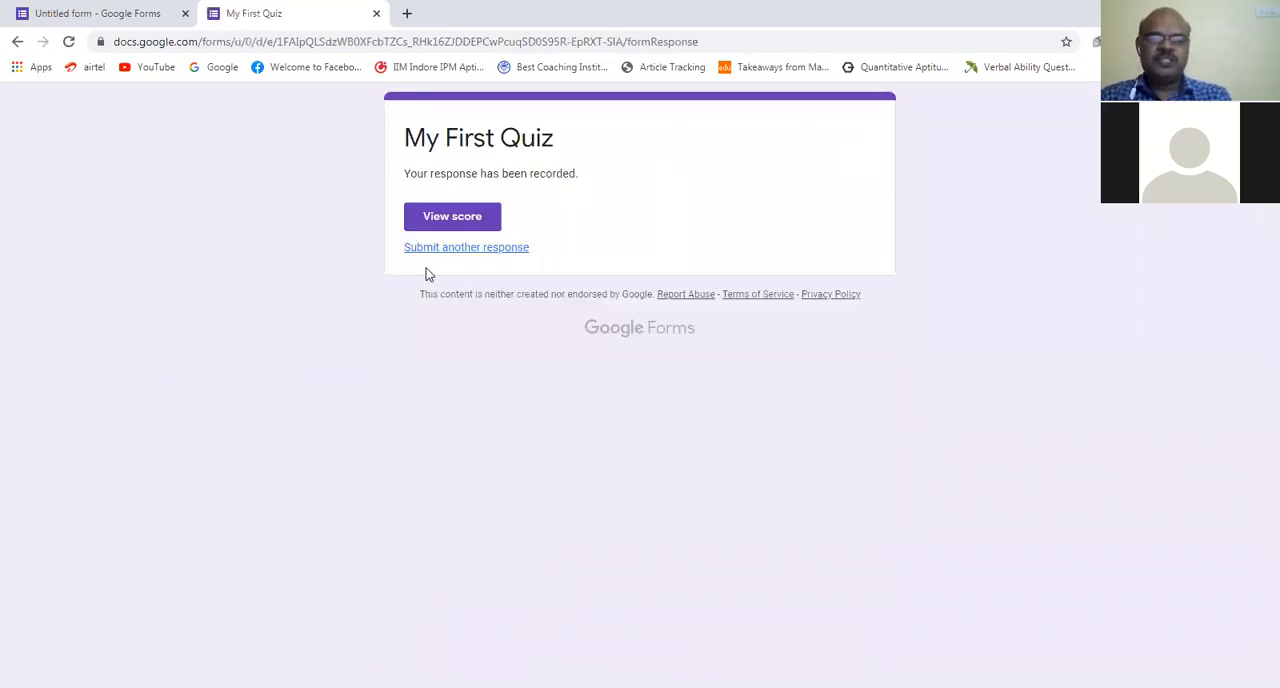
click(465, 220)
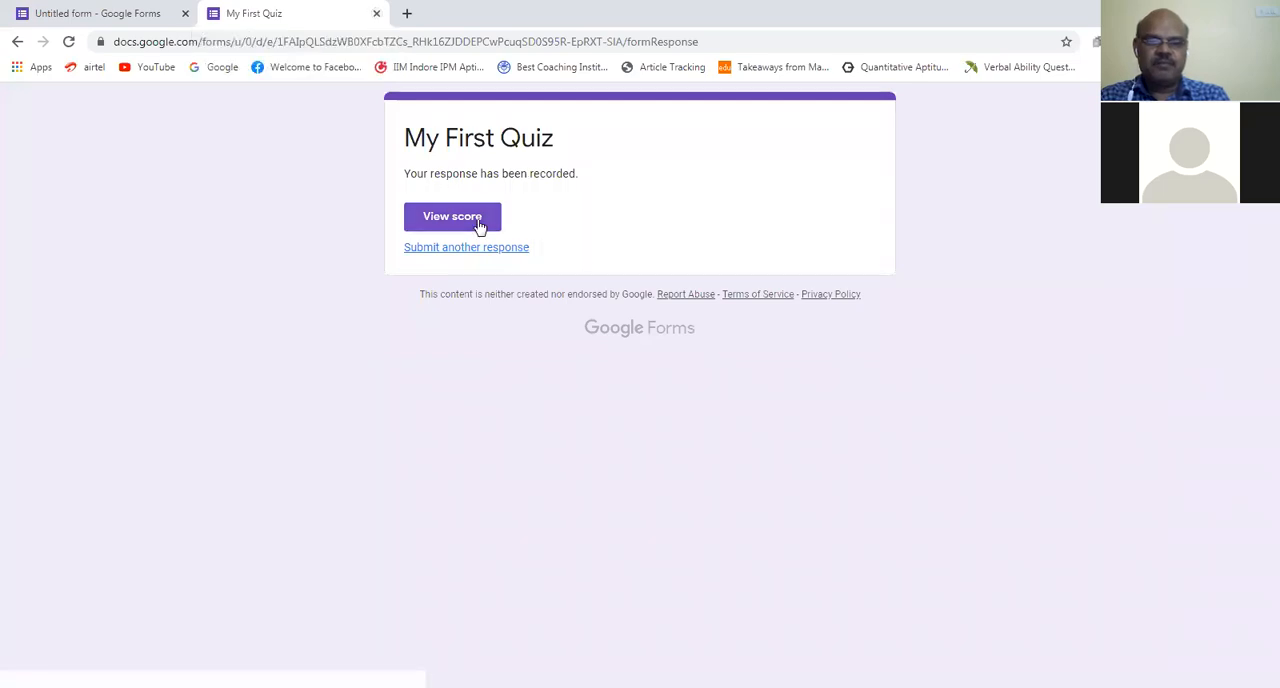
click(376, 16)
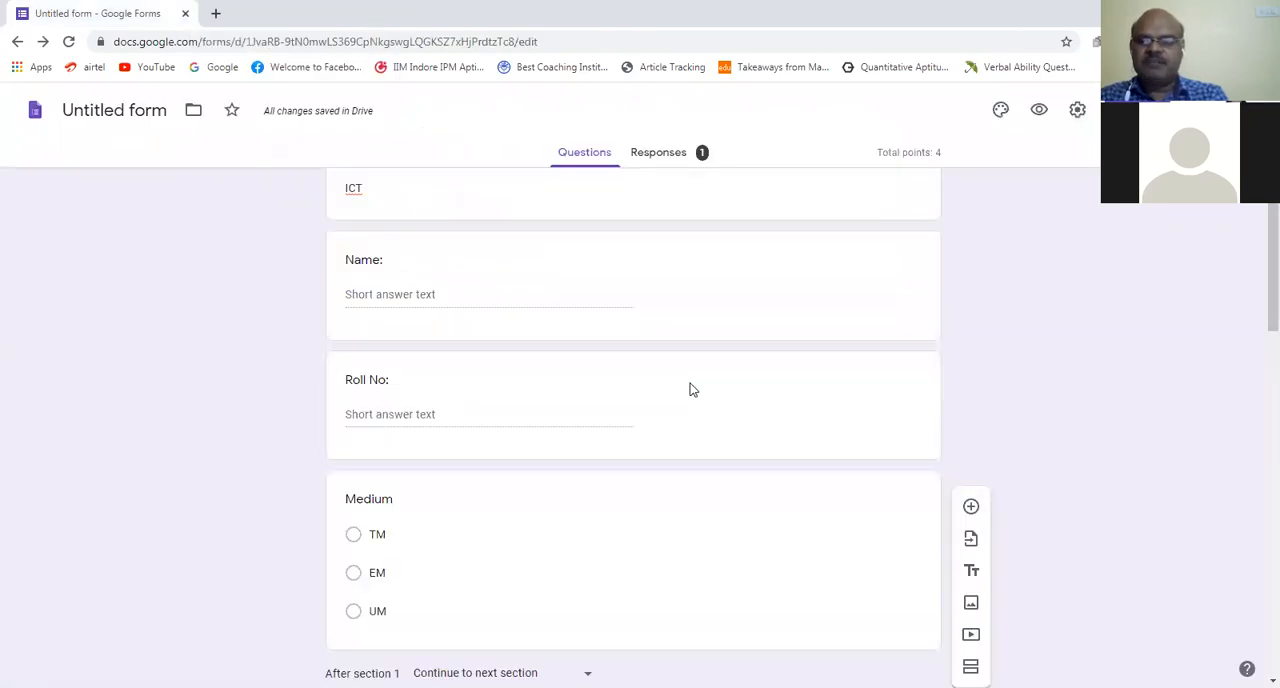
Step: Try blue and teal theme colors on the form, then apply orange with the darkest orange background shade
click(1000, 114)
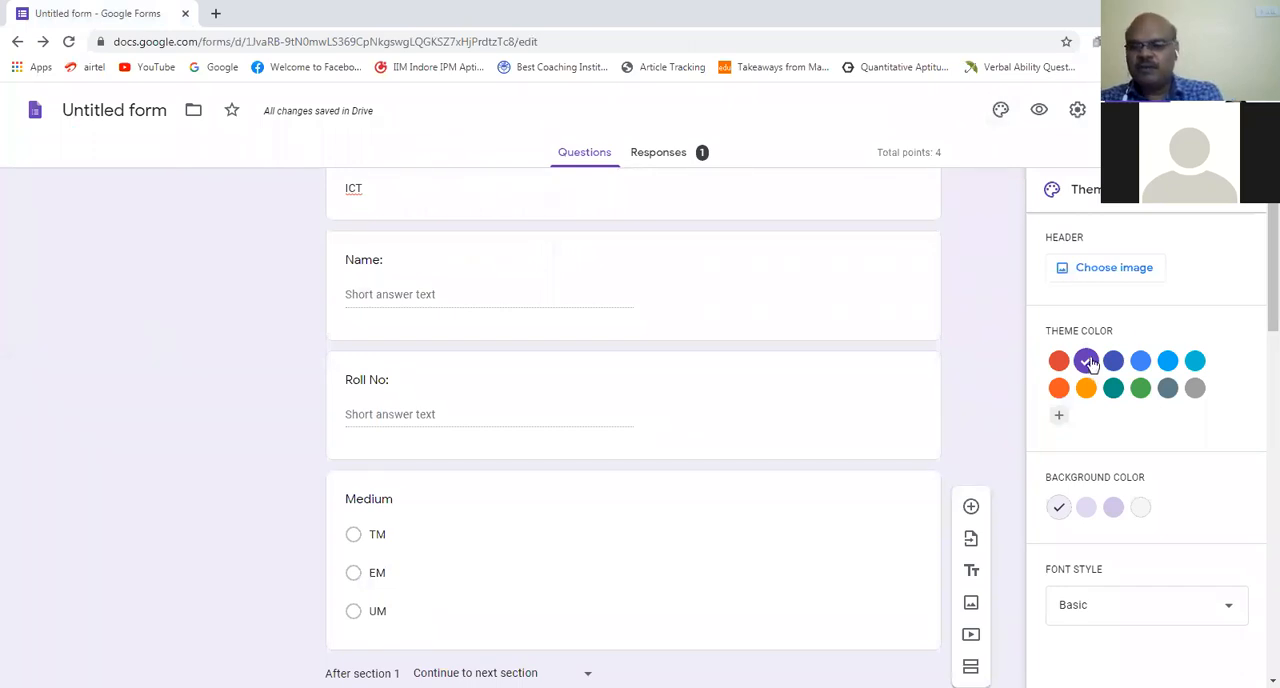
click(1140, 362)
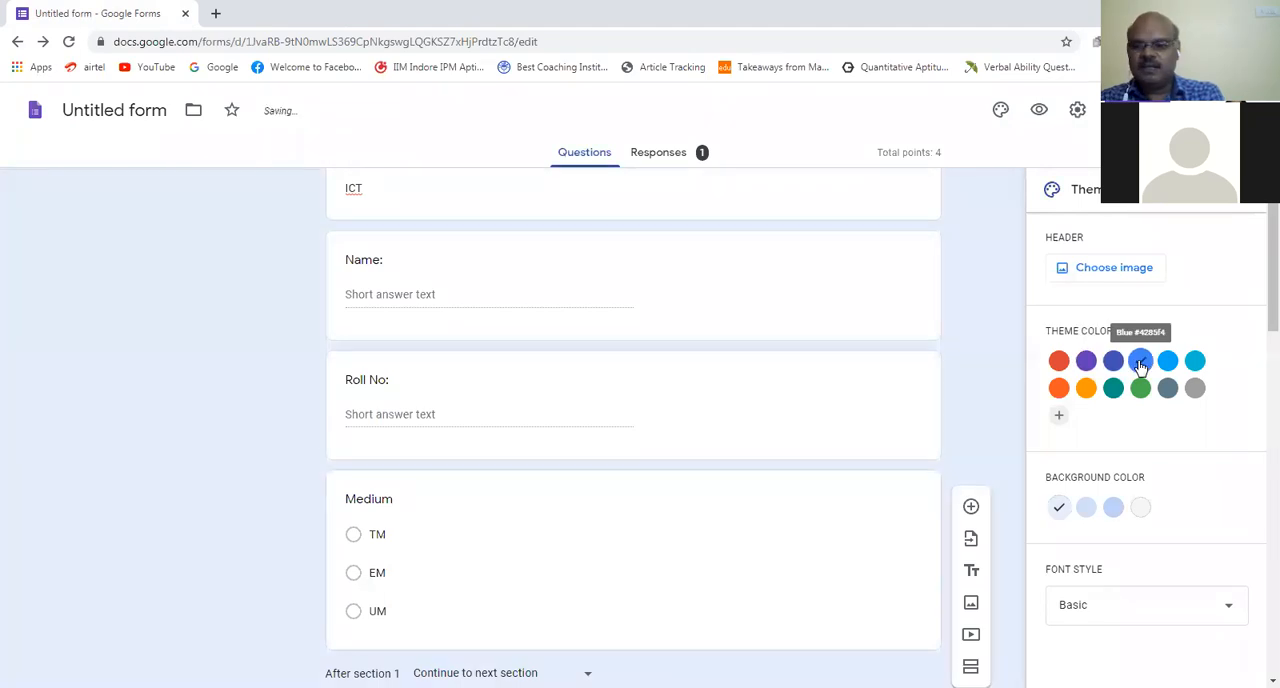
click(1114, 391)
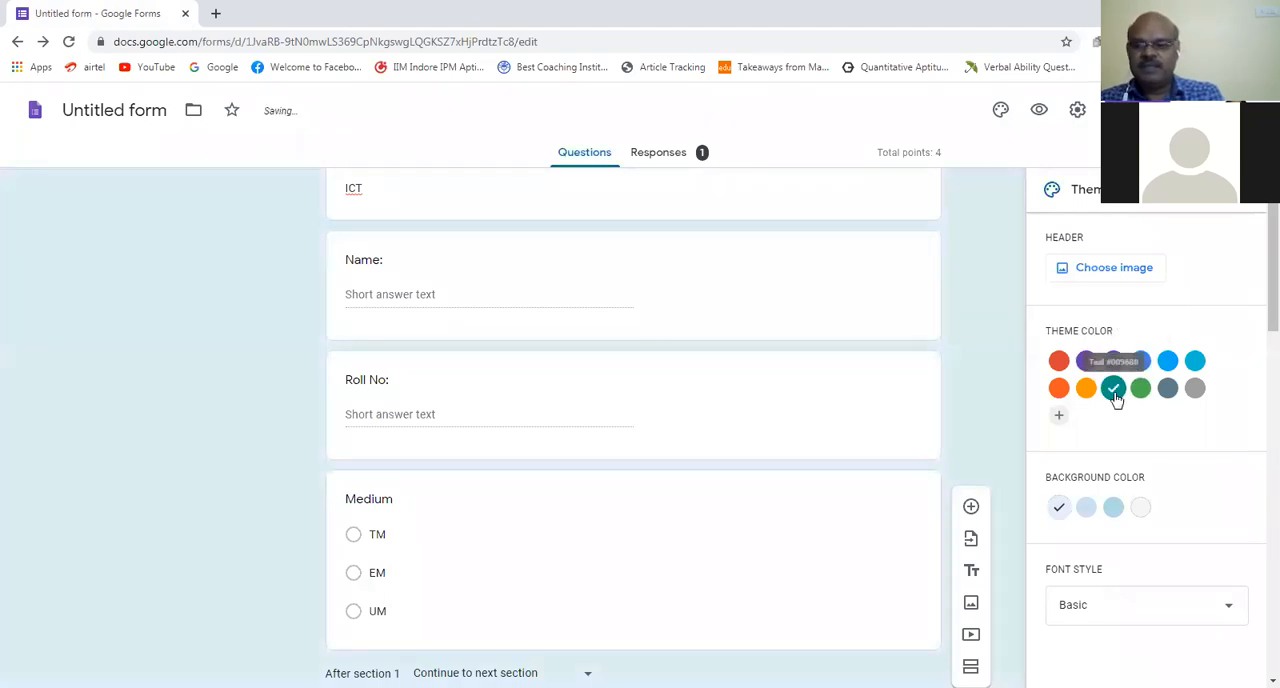
click(1060, 390)
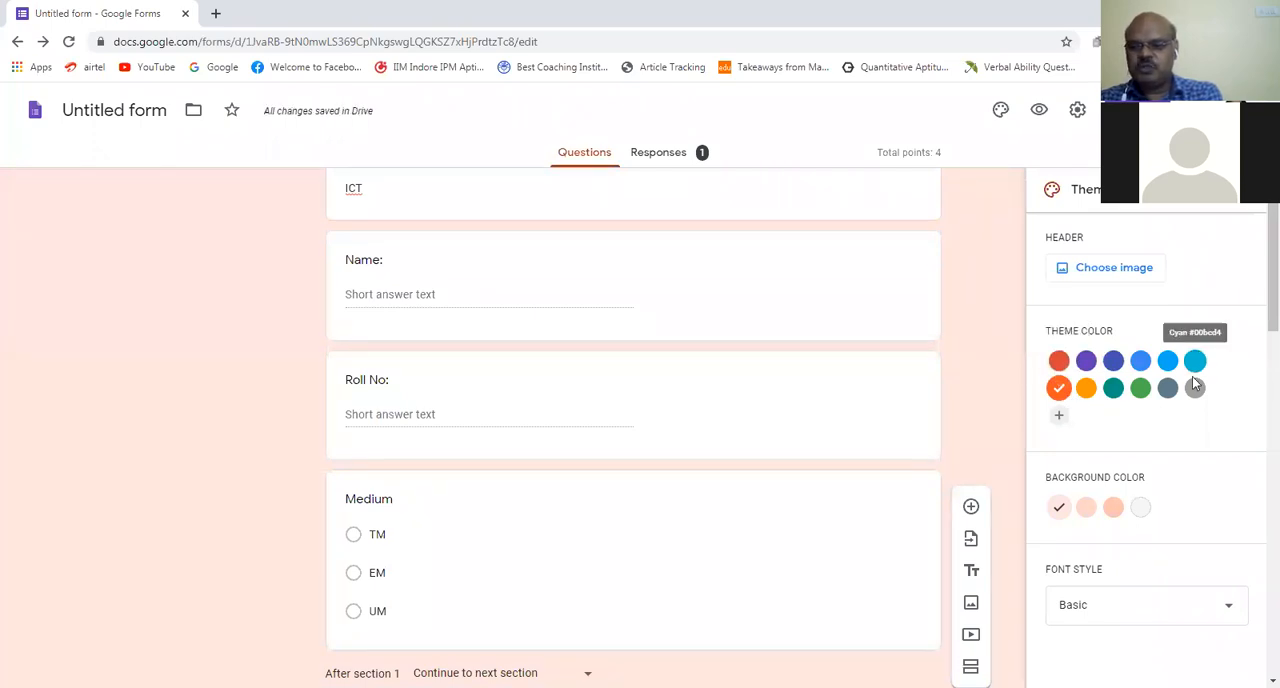
click(1114, 508)
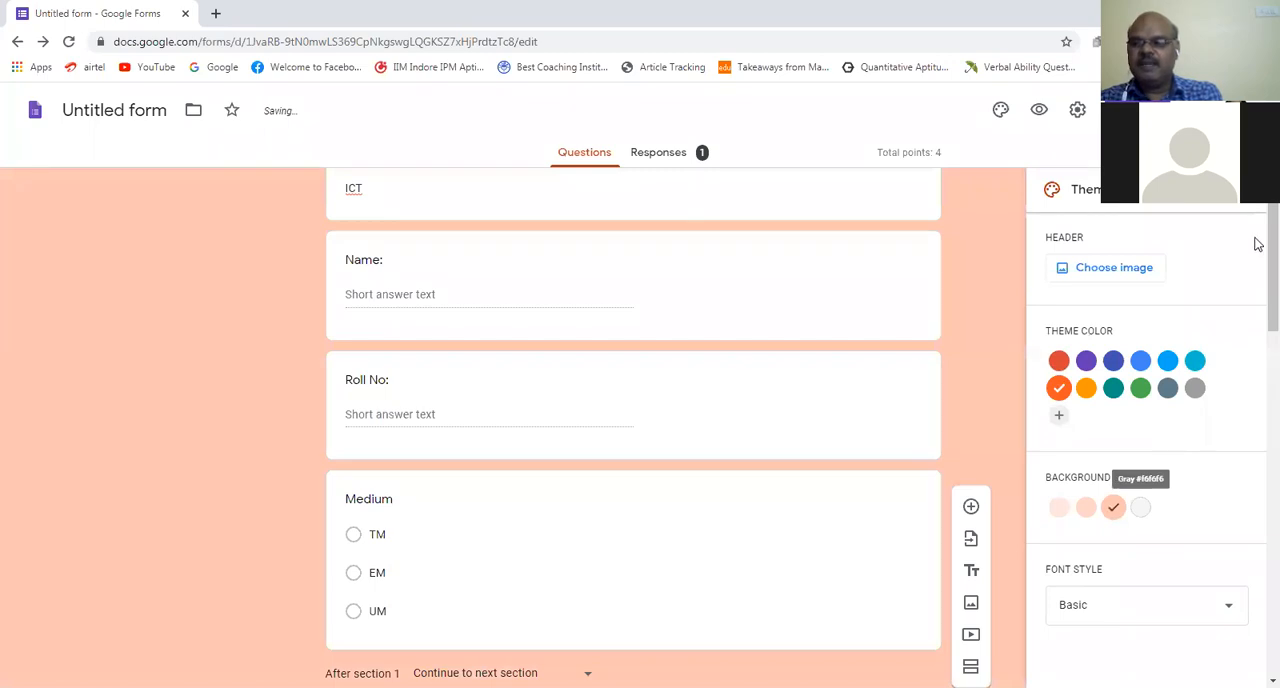
Step: Insert the paint-covered hands picture from the Work and School themes as the form's header image
scroll(1257, 230, up, 1)
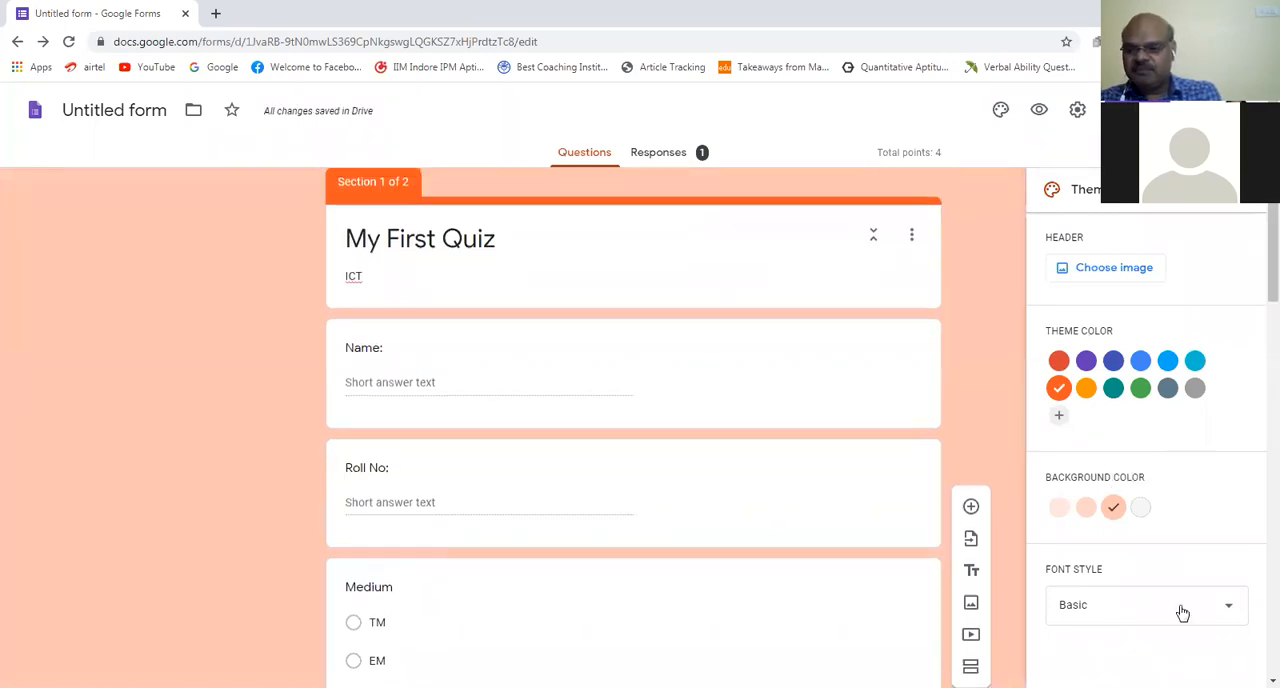
click(1141, 270)
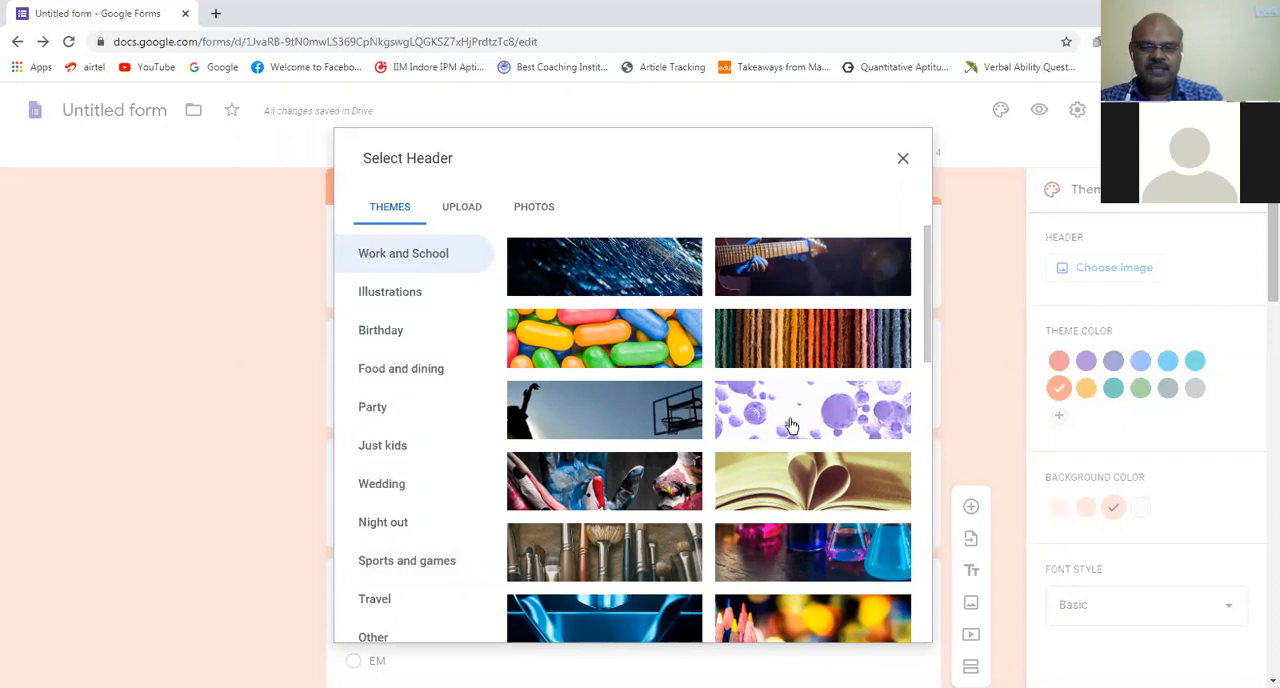
click(651, 492)
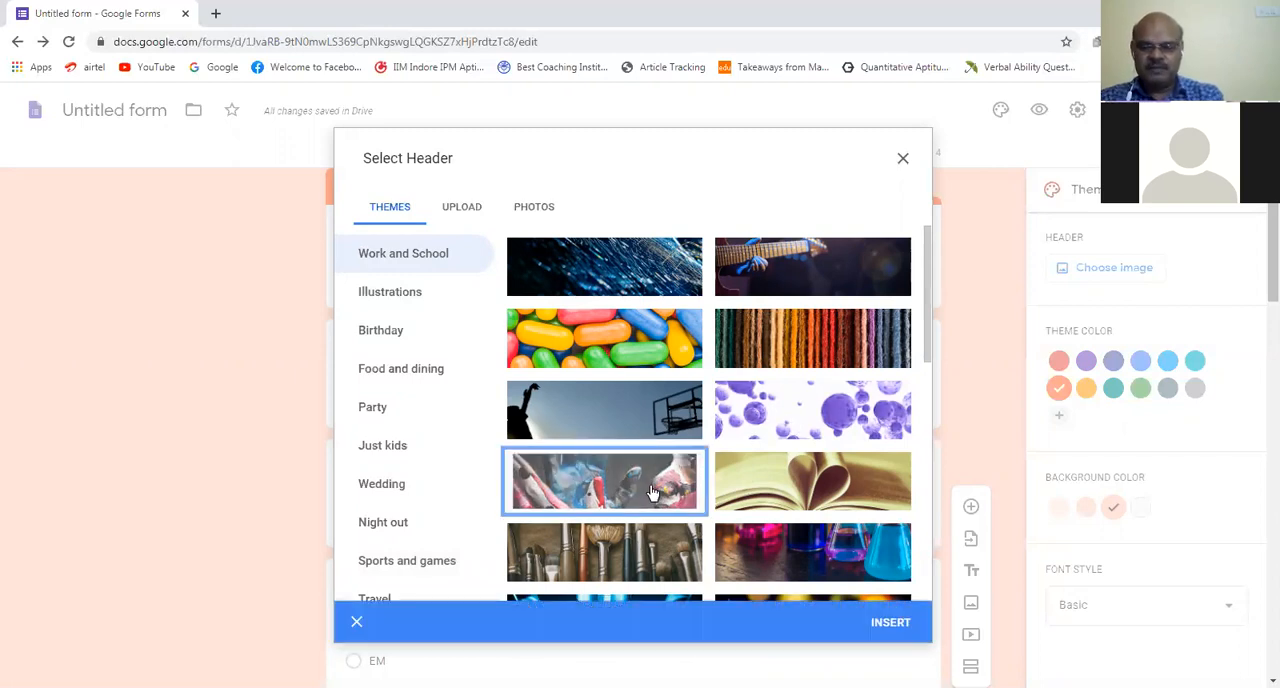
click(899, 621)
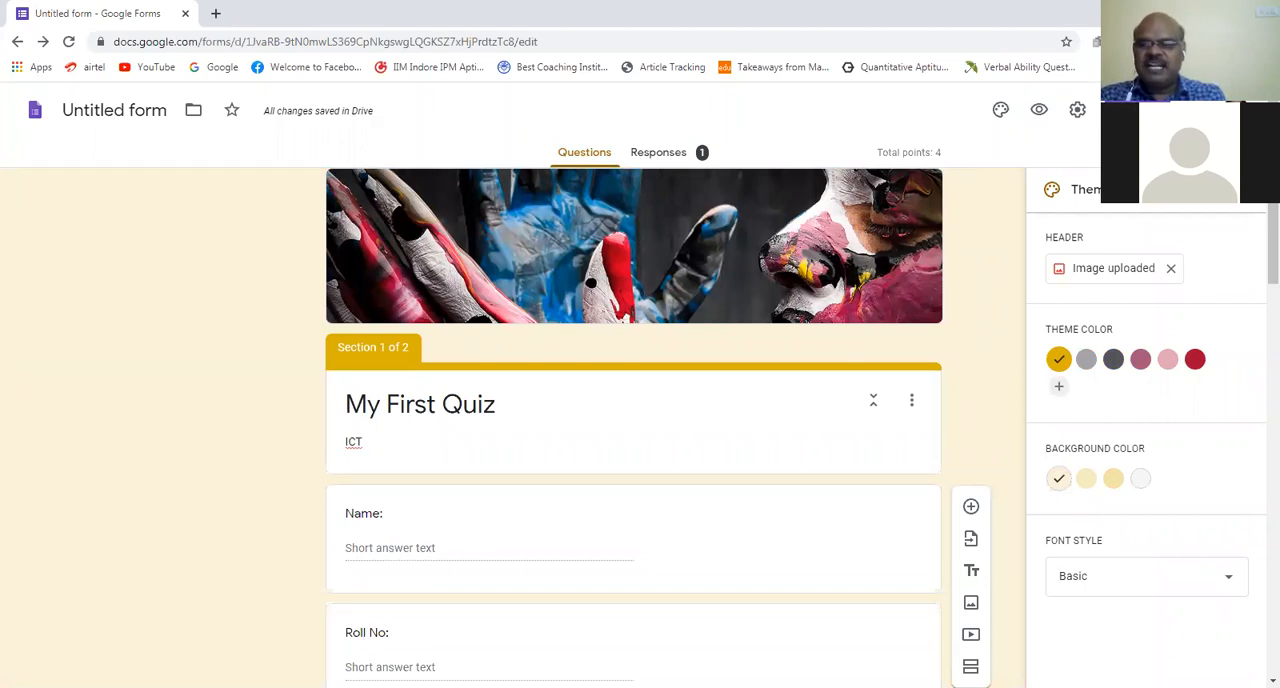
Step: Open the form's sharing options and copy its full, unshortened link
click(1140, 110)
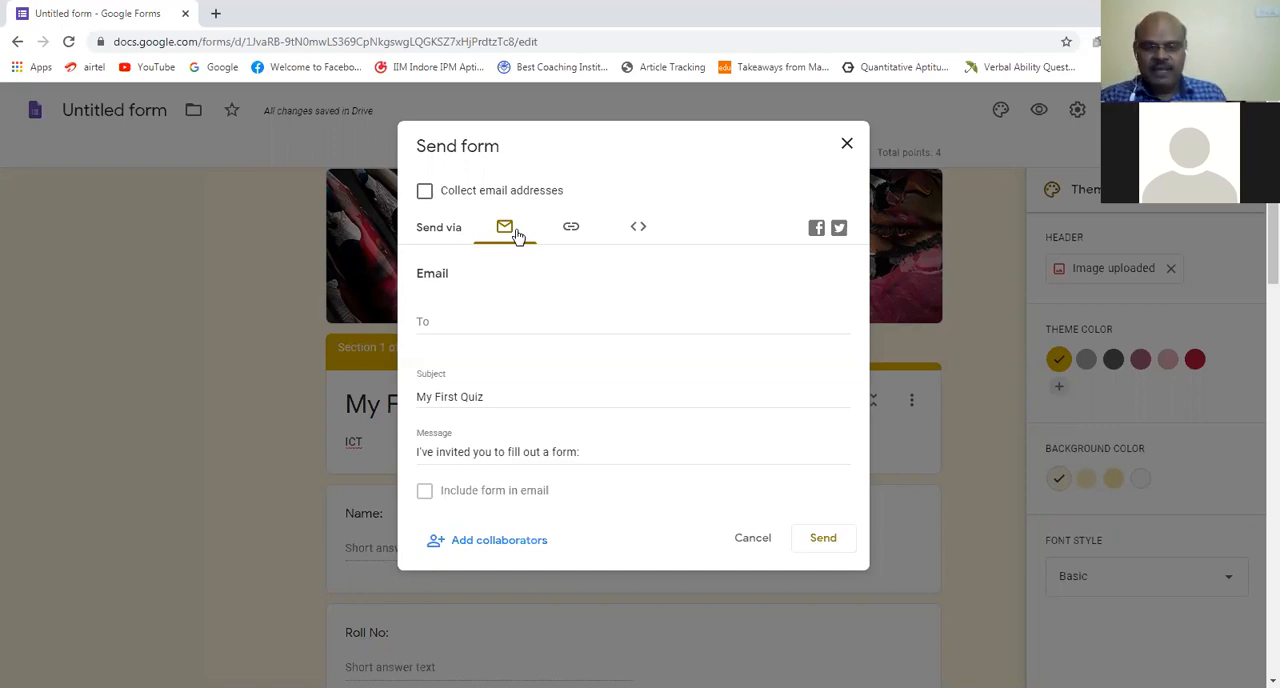
click(572, 230)
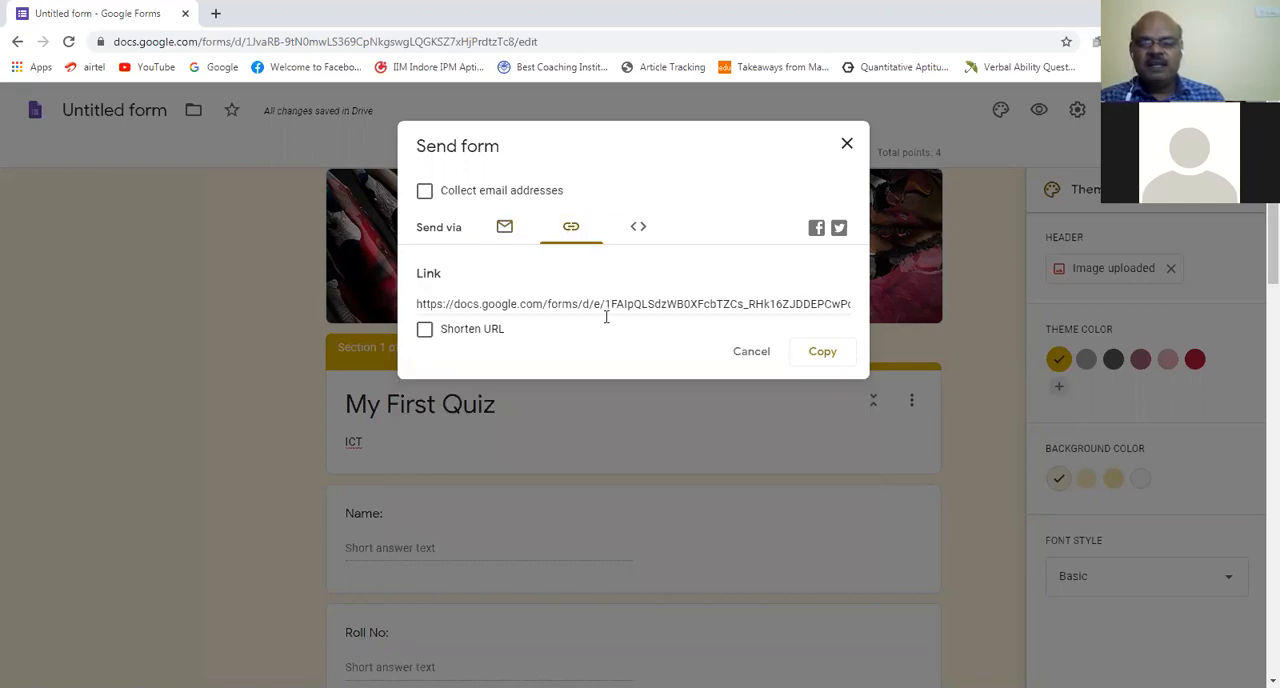
click(826, 356)
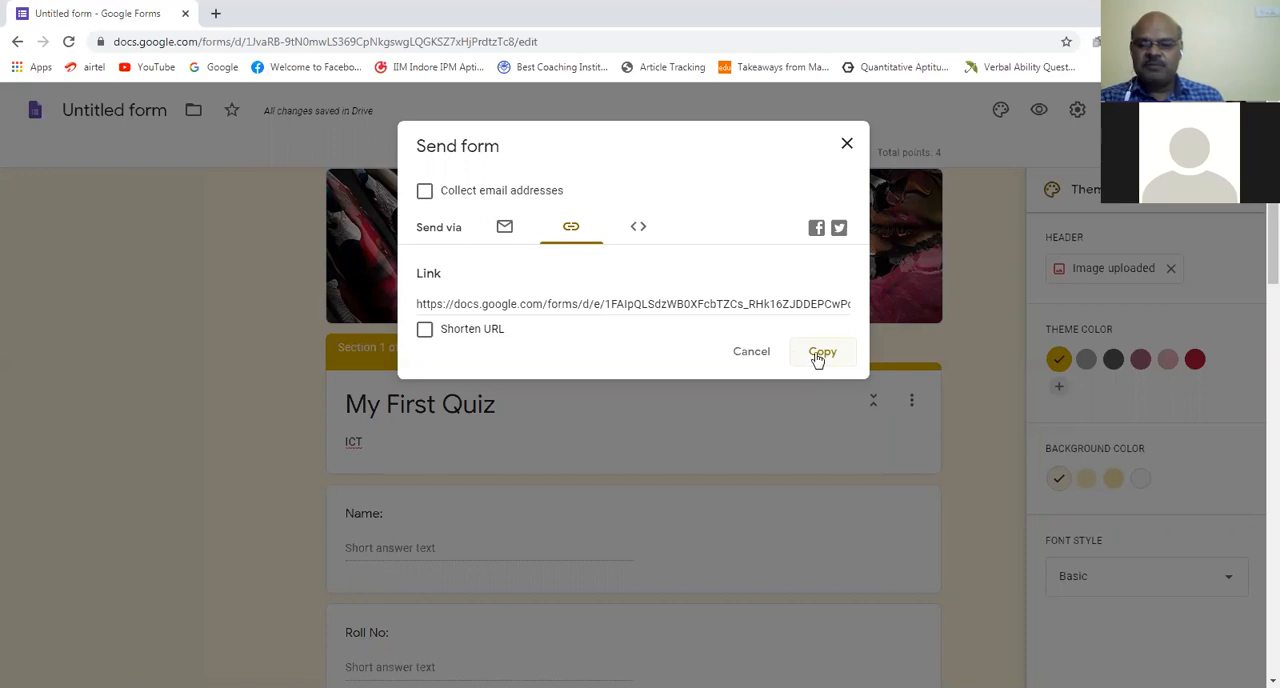
click(820, 354)
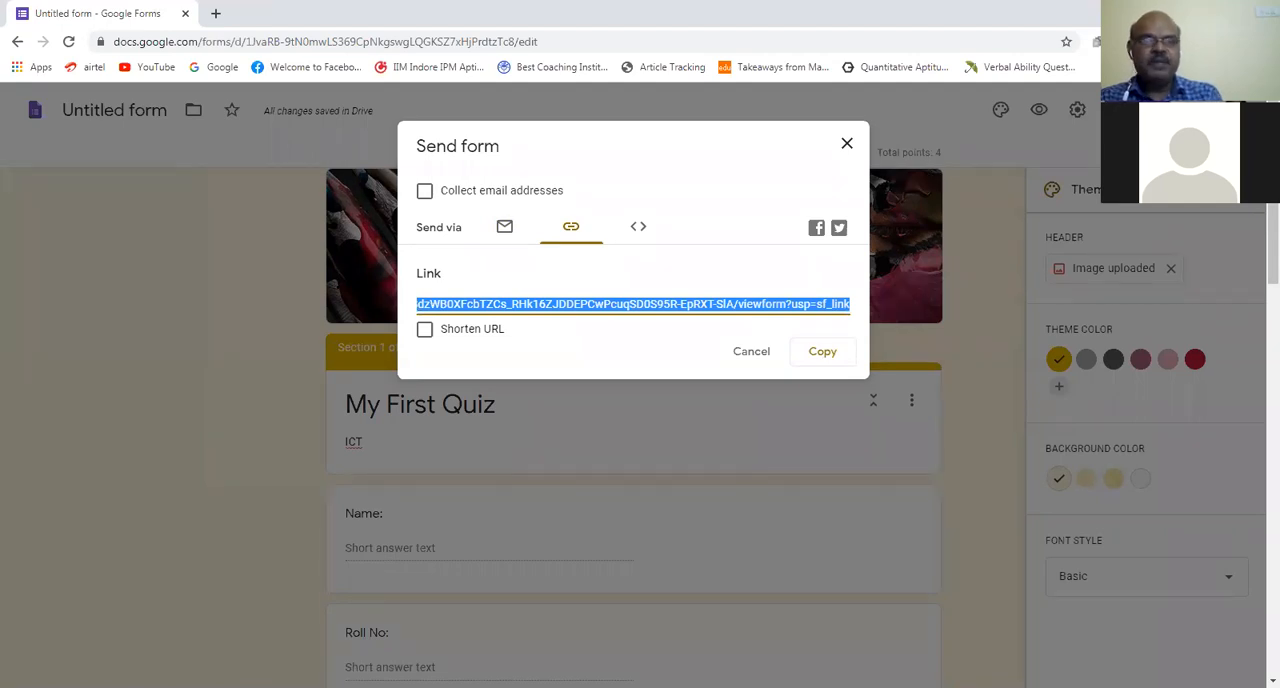
click(633, 304)
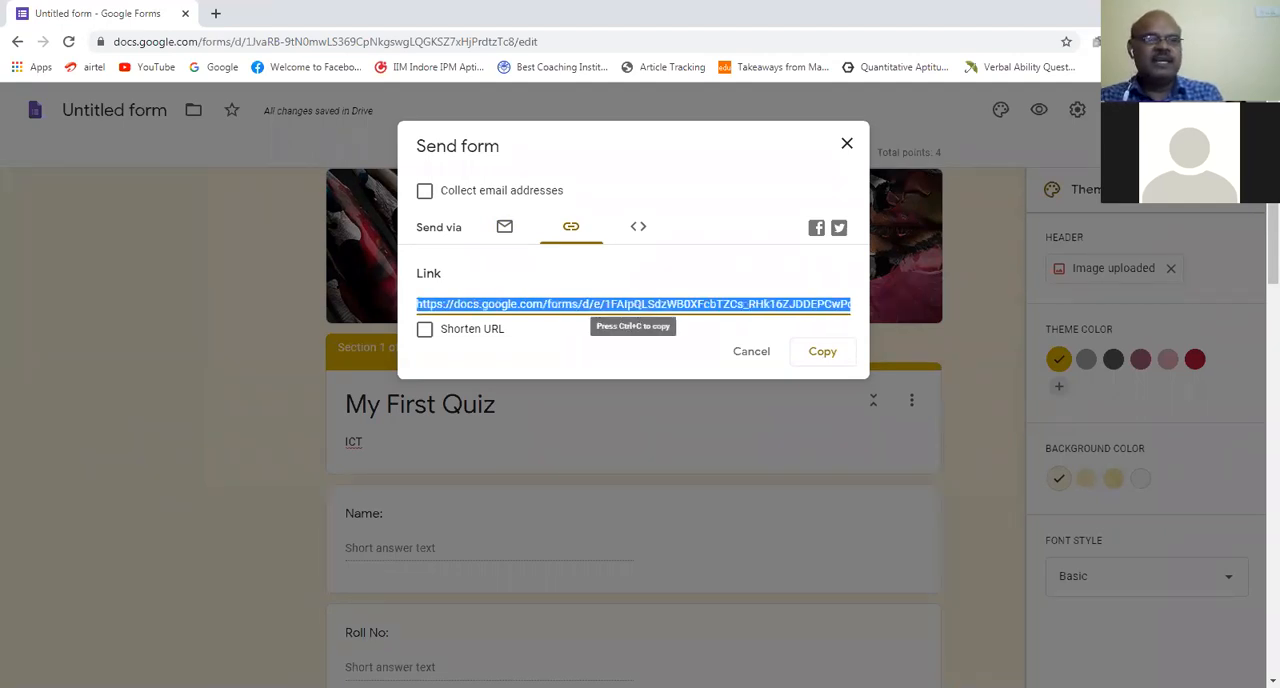
Step: Switch to WhatsApp Web in a new browser tab
click(215, 14)
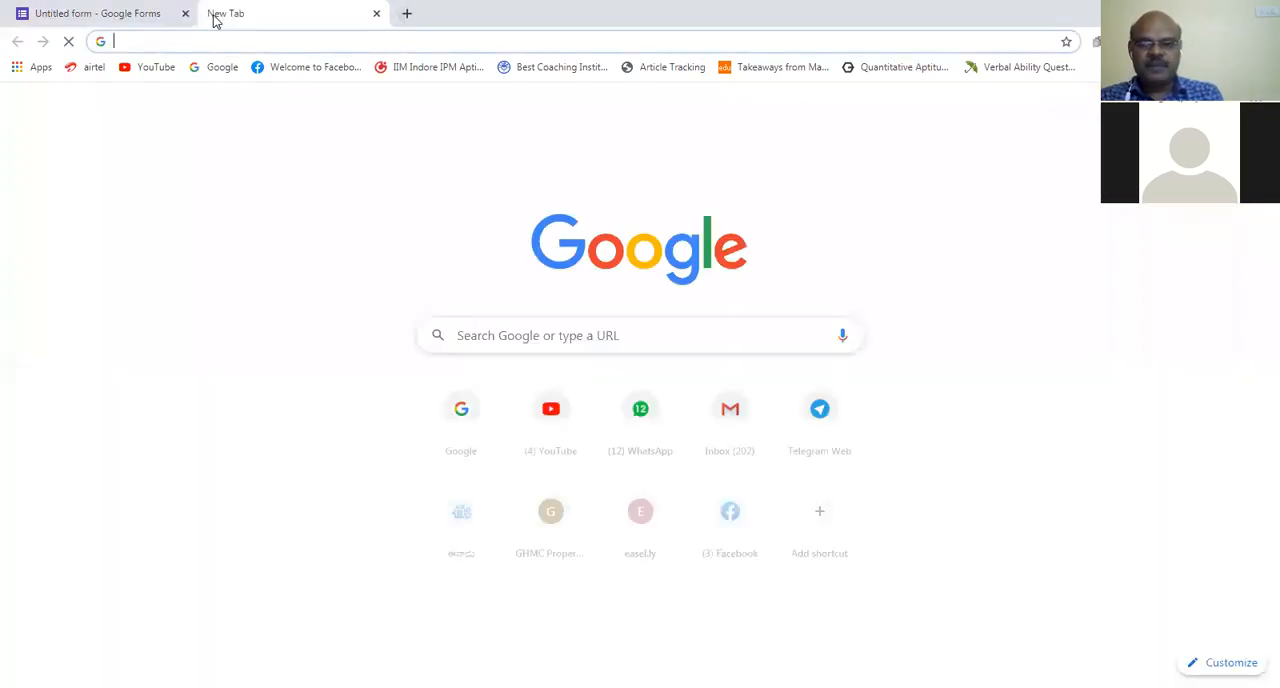
click(641, 414)
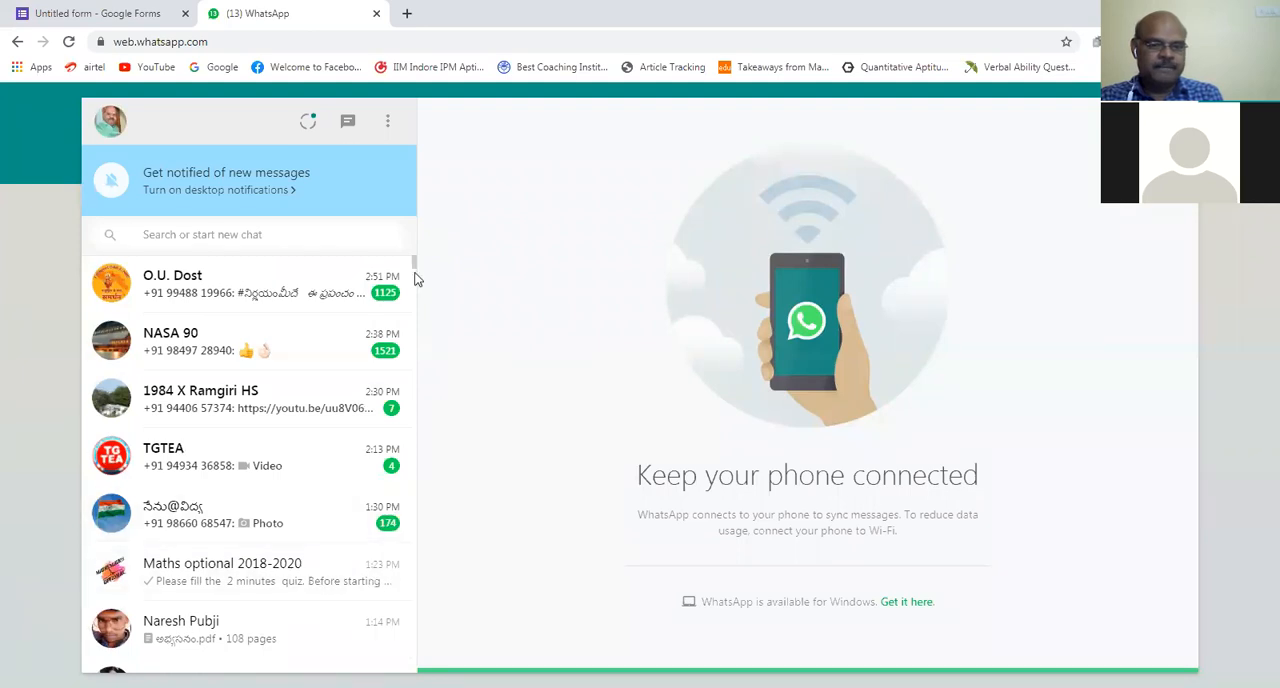
Step: Paste the copied My First Quiz form link into the D.El.Ed 2018-2020 Batch D group chat and send it
drag(415, 266, 417, 280)
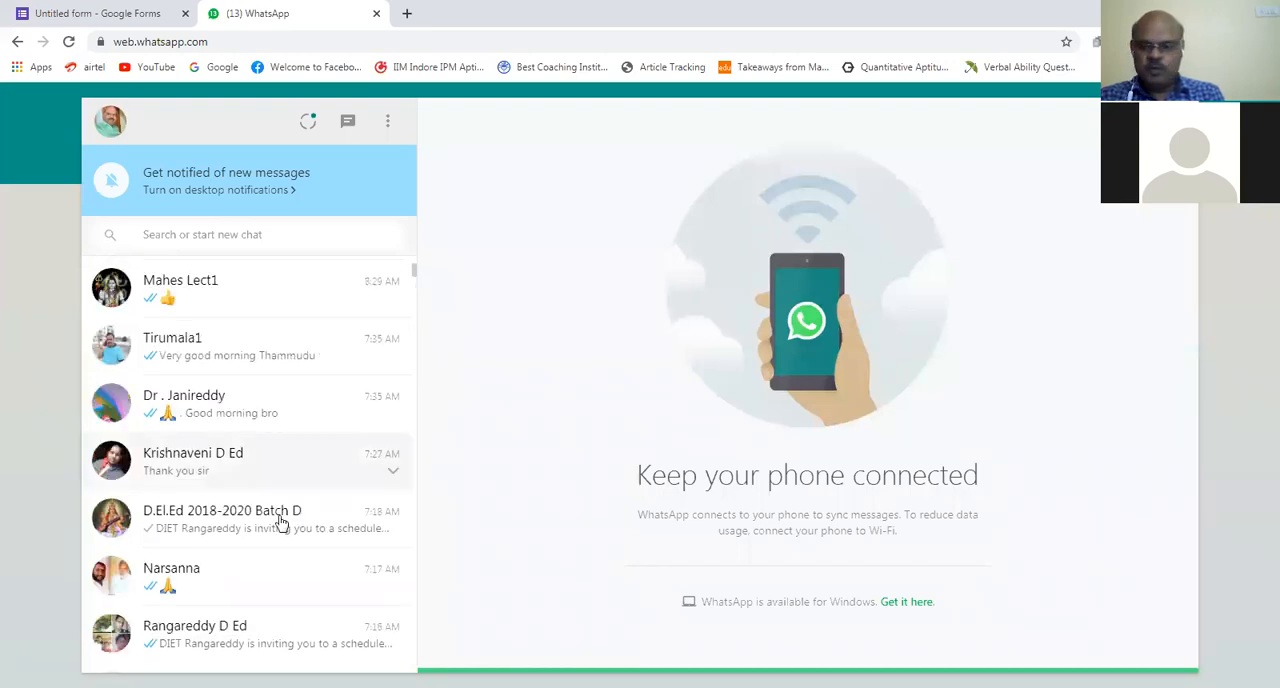
click(329, 520)
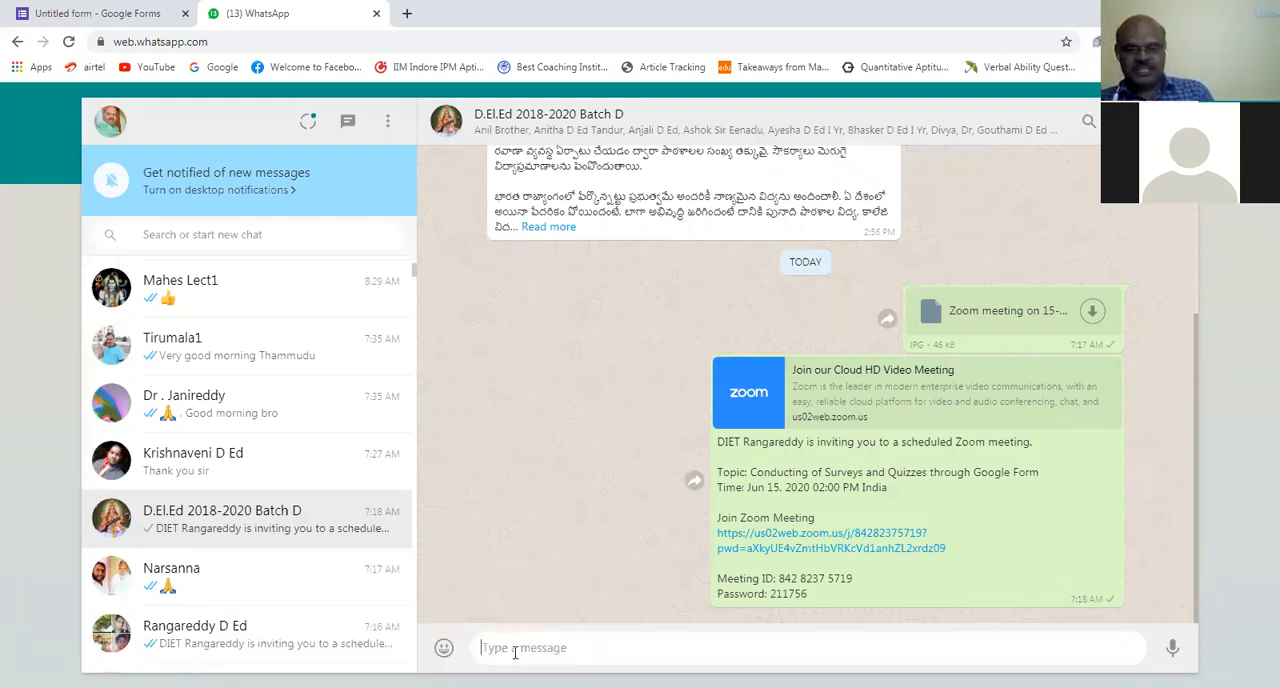
key(ctrl+v)
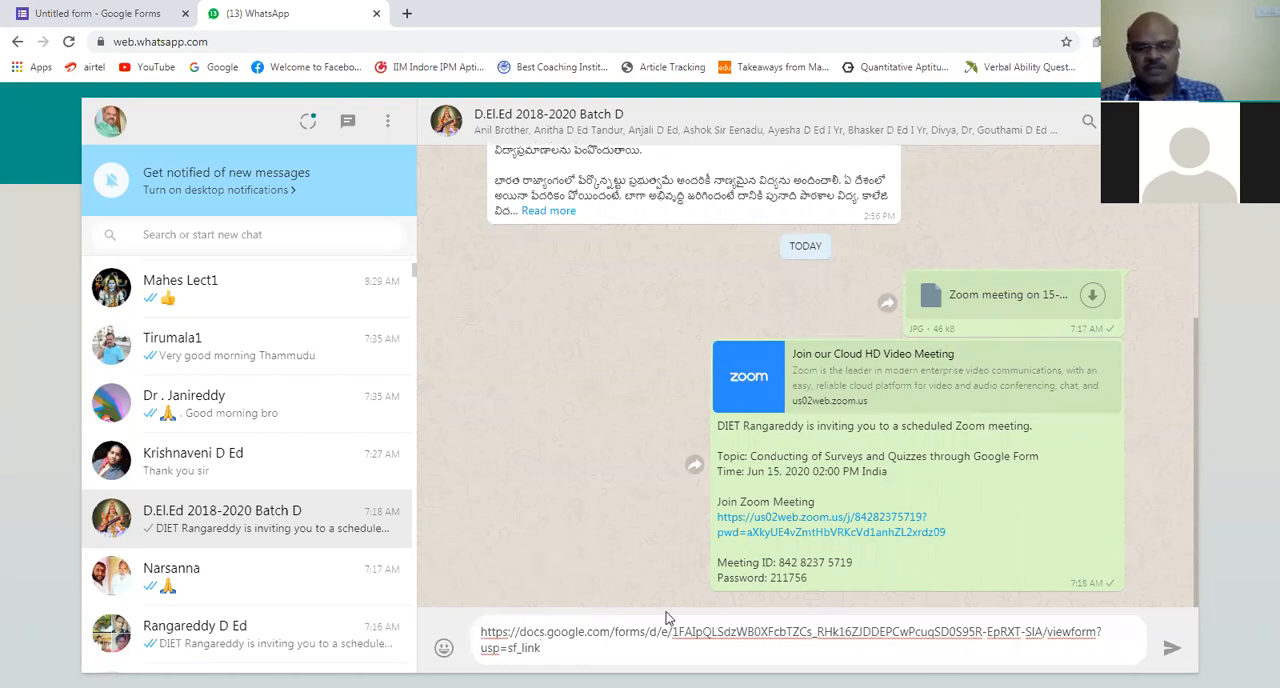
click(1175, 651)
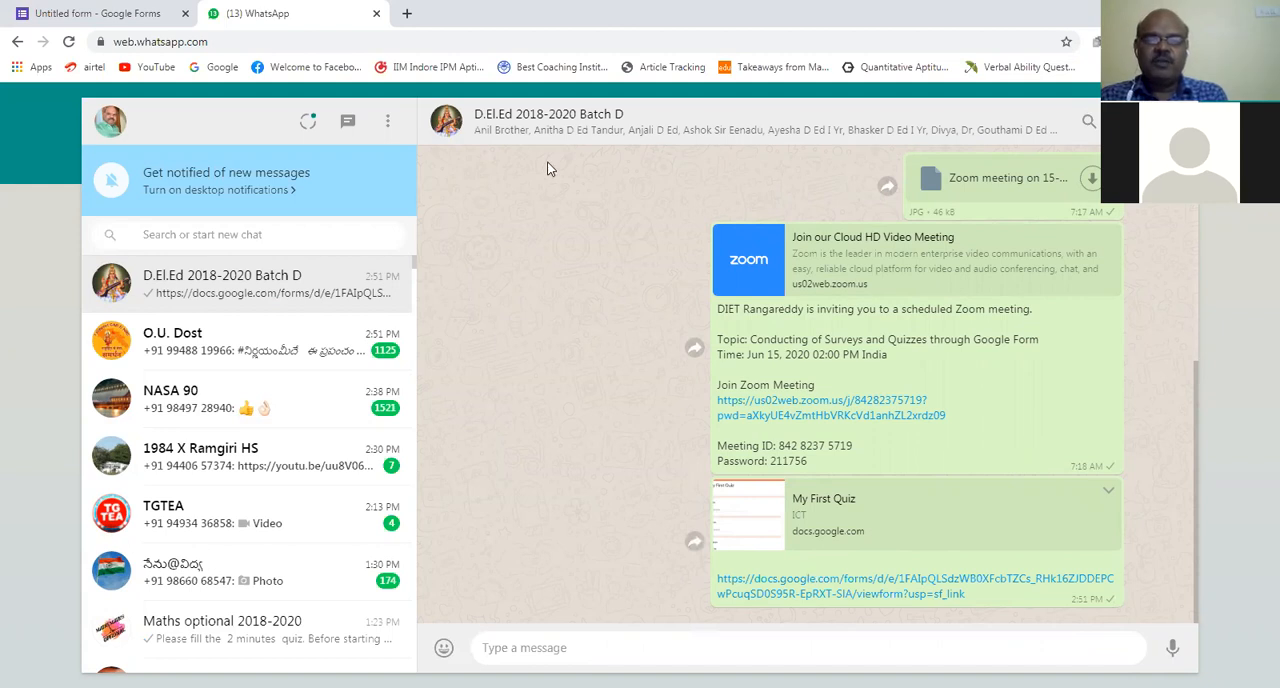
Step: Close WhatsApp Web to return to Google Forms, and view the form's email sending options without sending anything
click(376, 13)
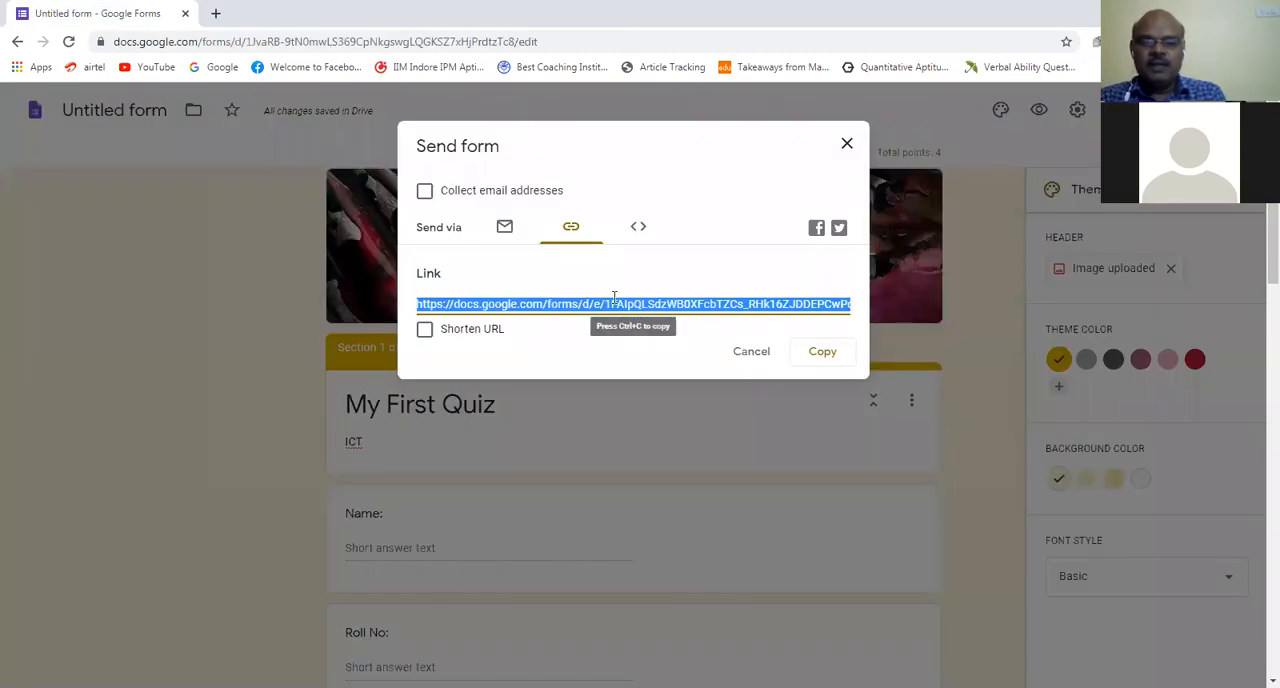
click(504, 227)
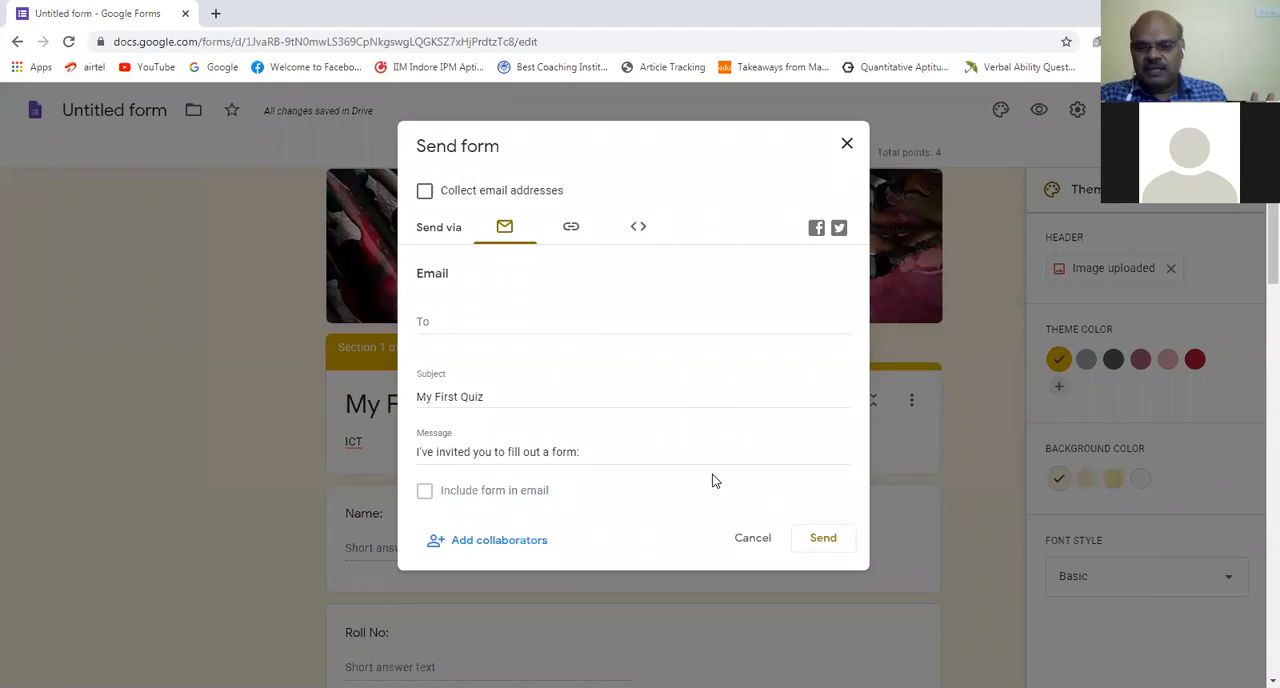
click(757, 535)
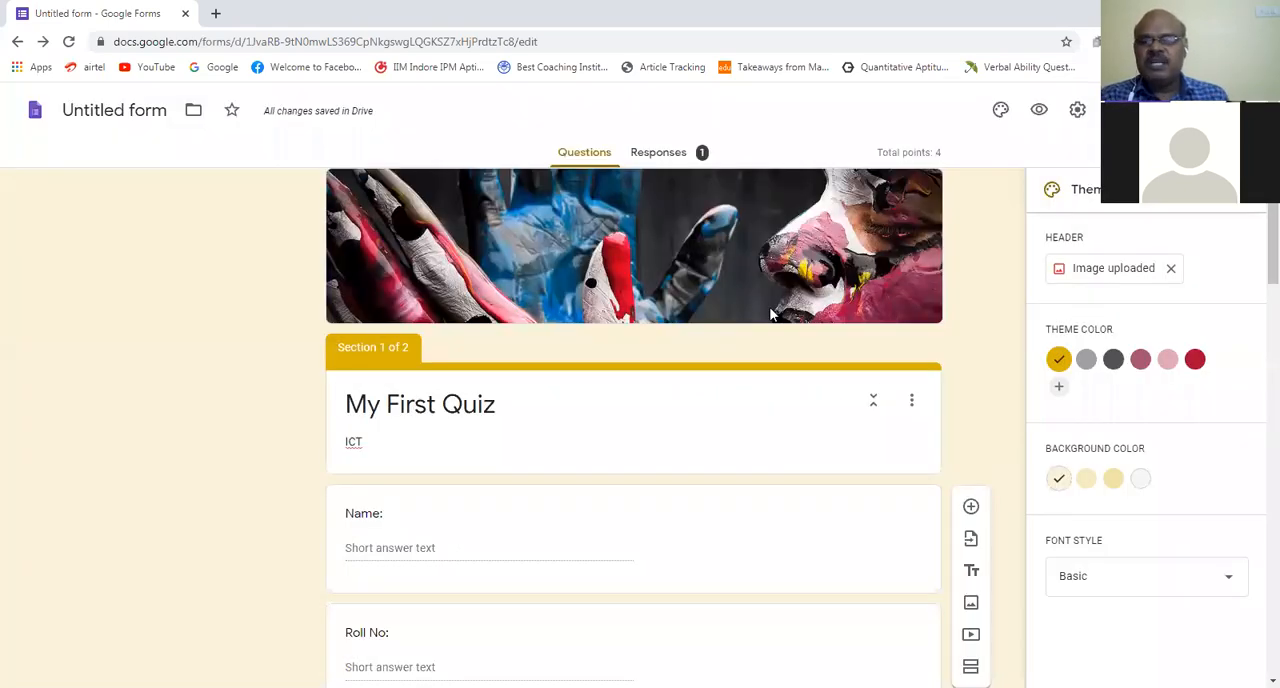